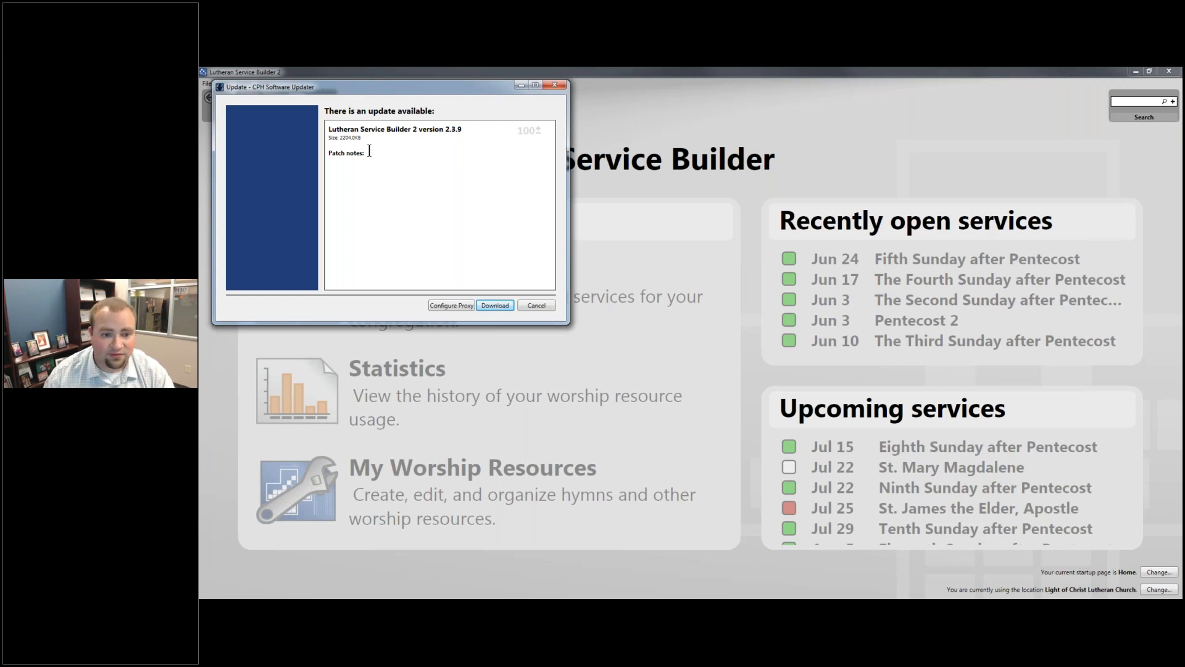
- Cancel the offered Lutheran Service Builder 2 version 2.3.9 update
{"action": "left_click", "coordinate": [549, 305]}
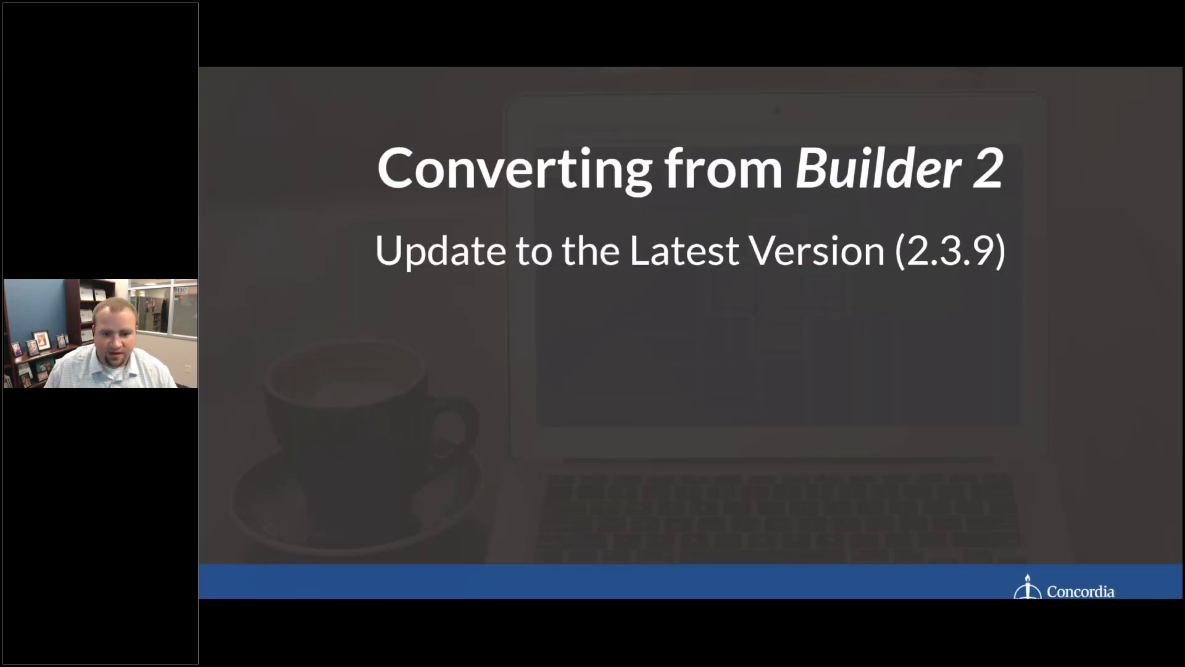
{"action": "key", "text": "Right"}
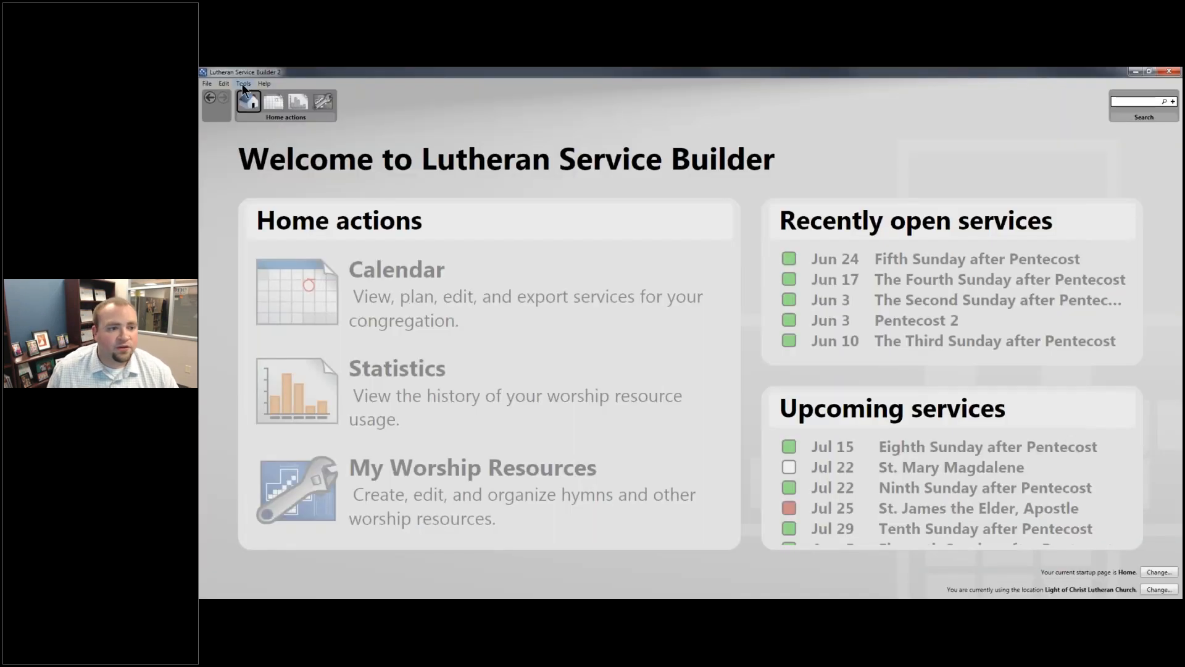
- Start trying the next version of Builder and sign out of the account that is logged in
{"action": "left_click", "coordinate": [242, 84]}
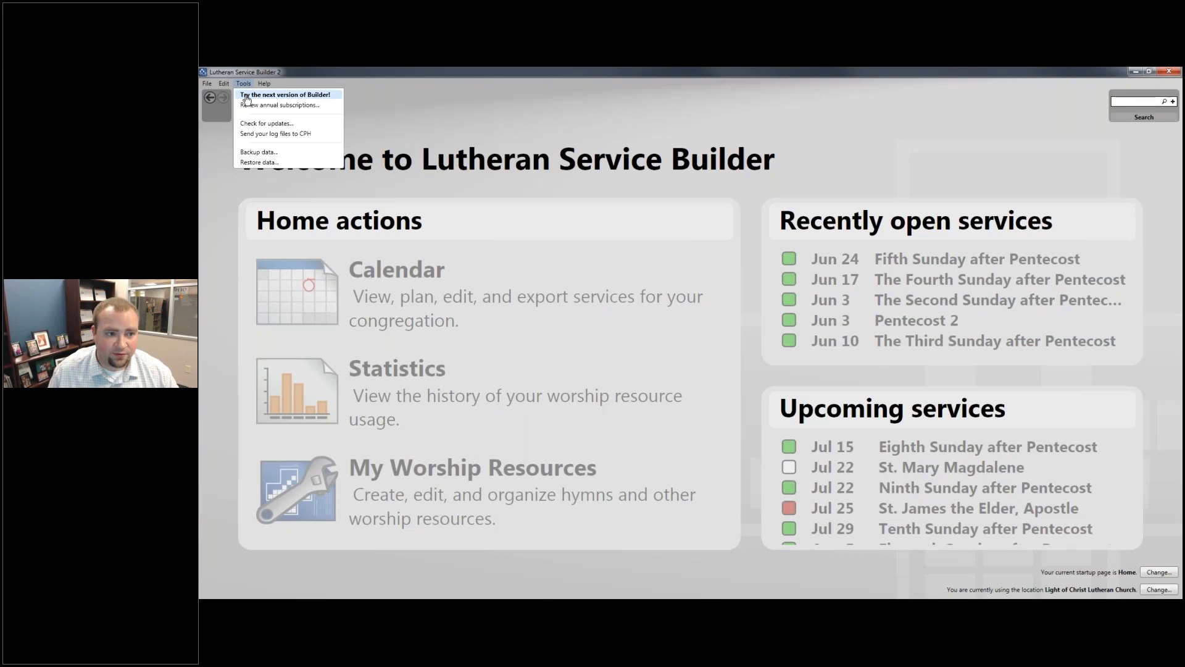
{"action": "left_click", "coordinate": [250, 95]}
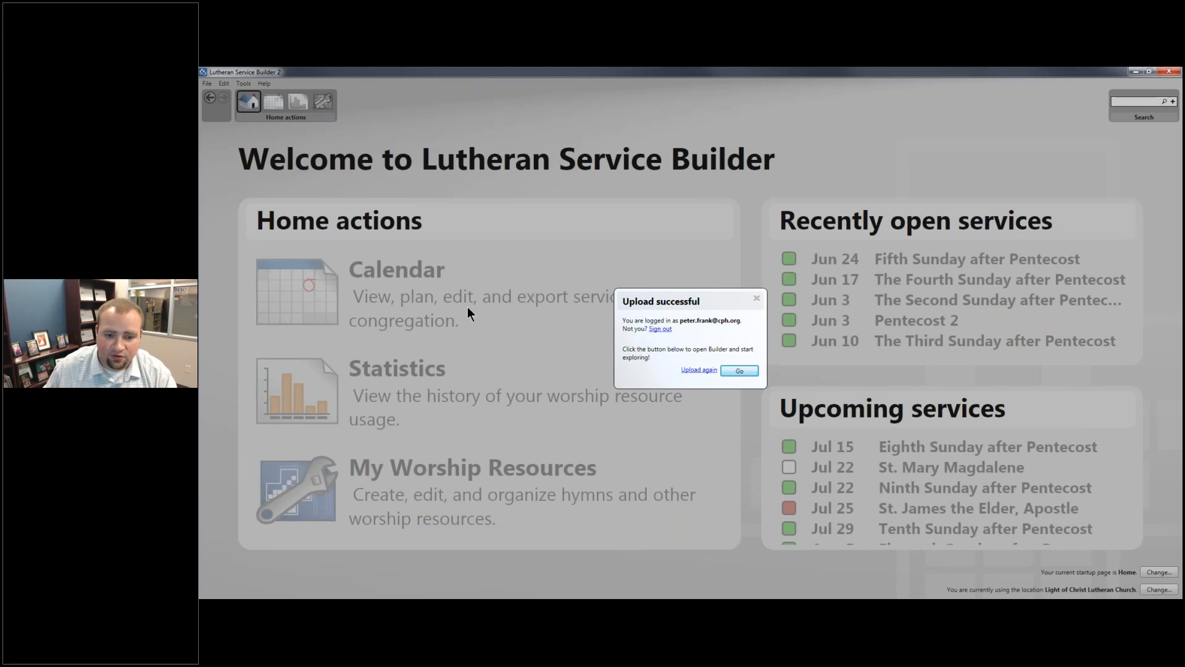
{"action": "left_click", "coordinate": [660, 329]}
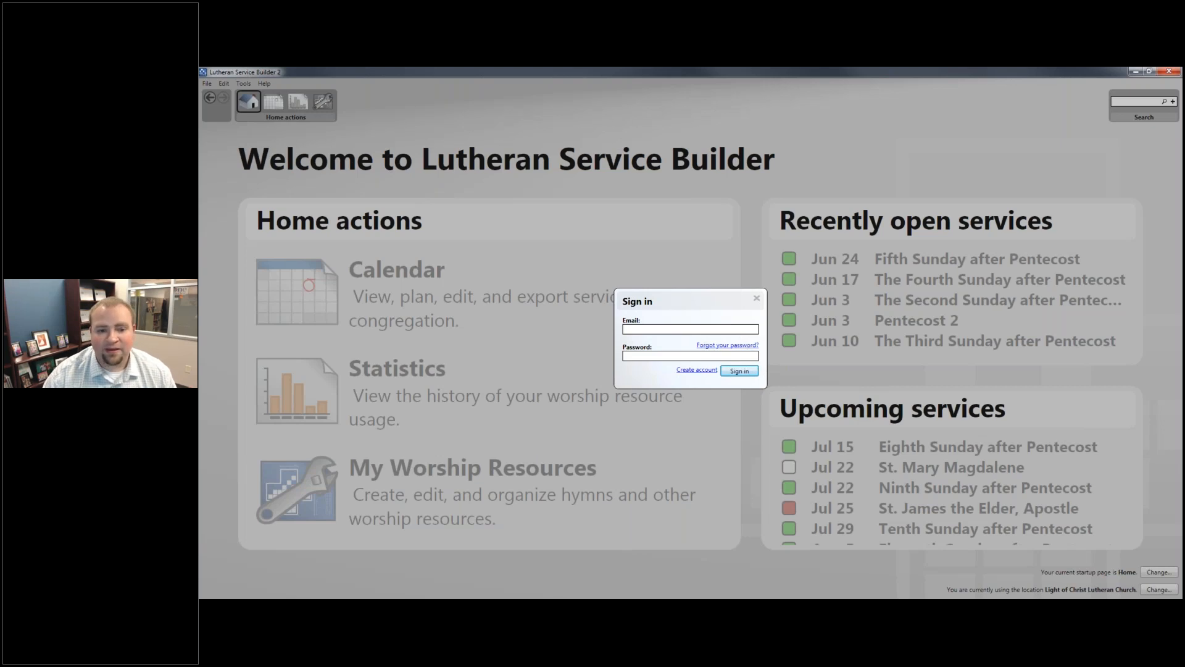
- Switch to Lutheran Calendar in the browser, open Pentecost 9 on July 22, 2018, and choose to plan this service
{"action": "key", "text": "alt+Tab"}
{"action": "key", "text": "alt+Tab"}
{"action": "key", "text": "alt+Tab"}
{"action": "key", "text": "alt+Tab"}
{"action": "left_click", "coordinate": [341, 73]}
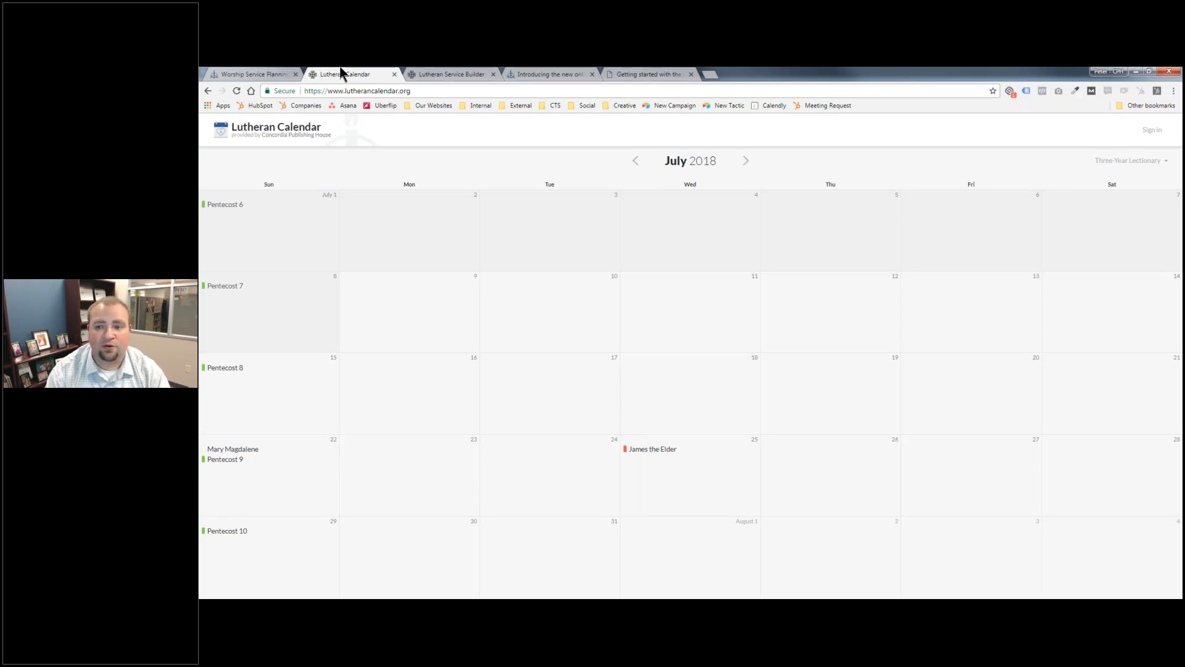
{"action": "left_click", "coordinate": [226, 459]}
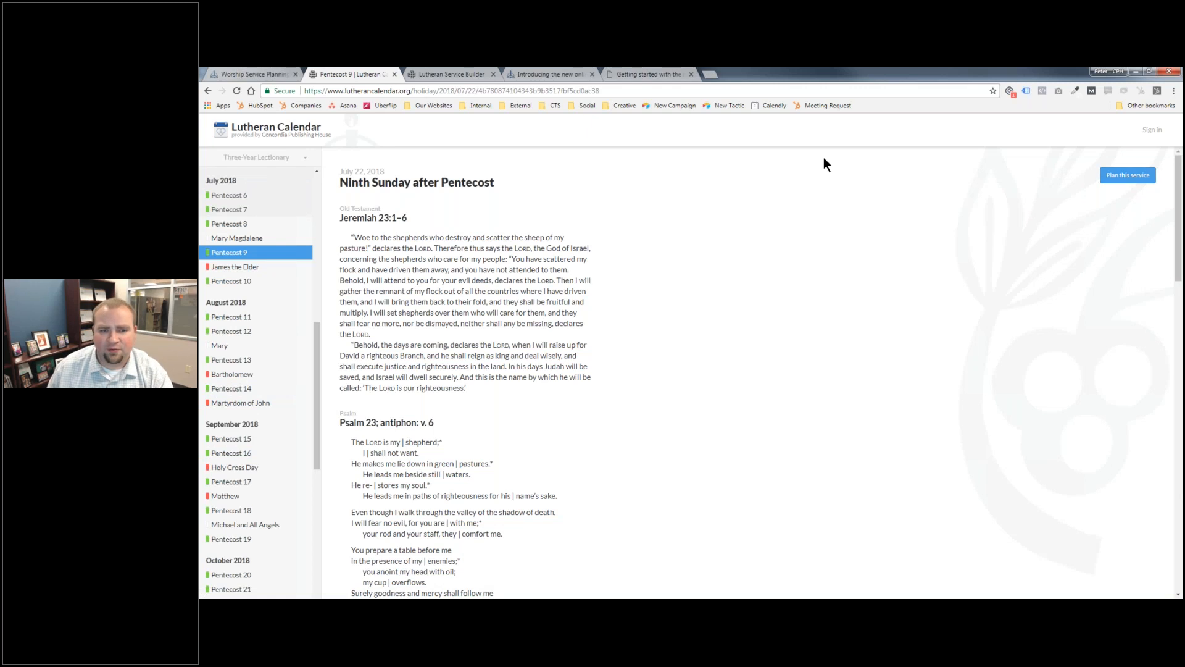
{"action": "left_click", "coordinate": [1128, 175]}
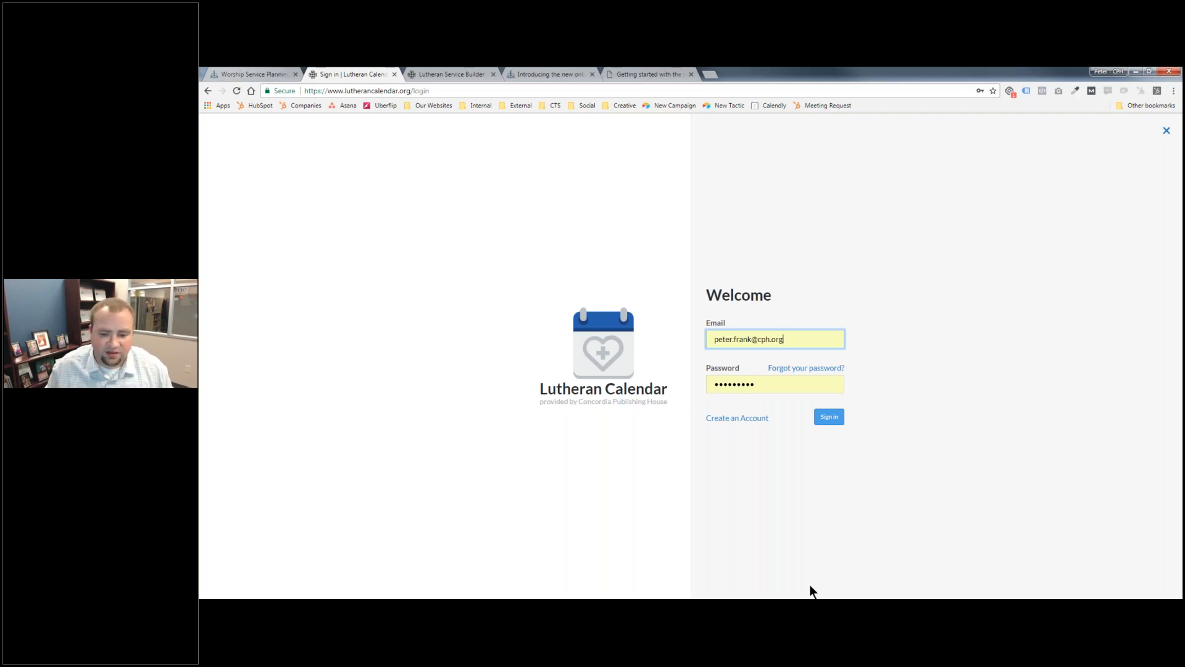
- Switch back to Lutheran Service Builder 2 and sign in with the account's email and password
{"action": "left_click", "coordinate": [810, 607]}
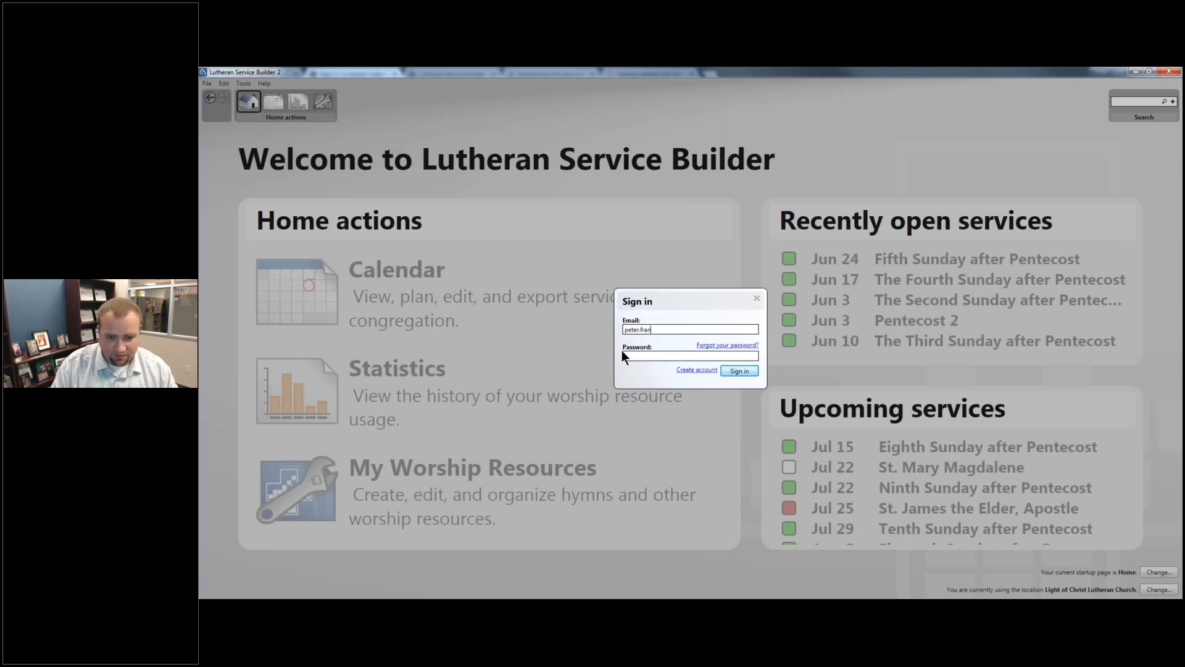
{"action": "type", "text": "cph.org"}
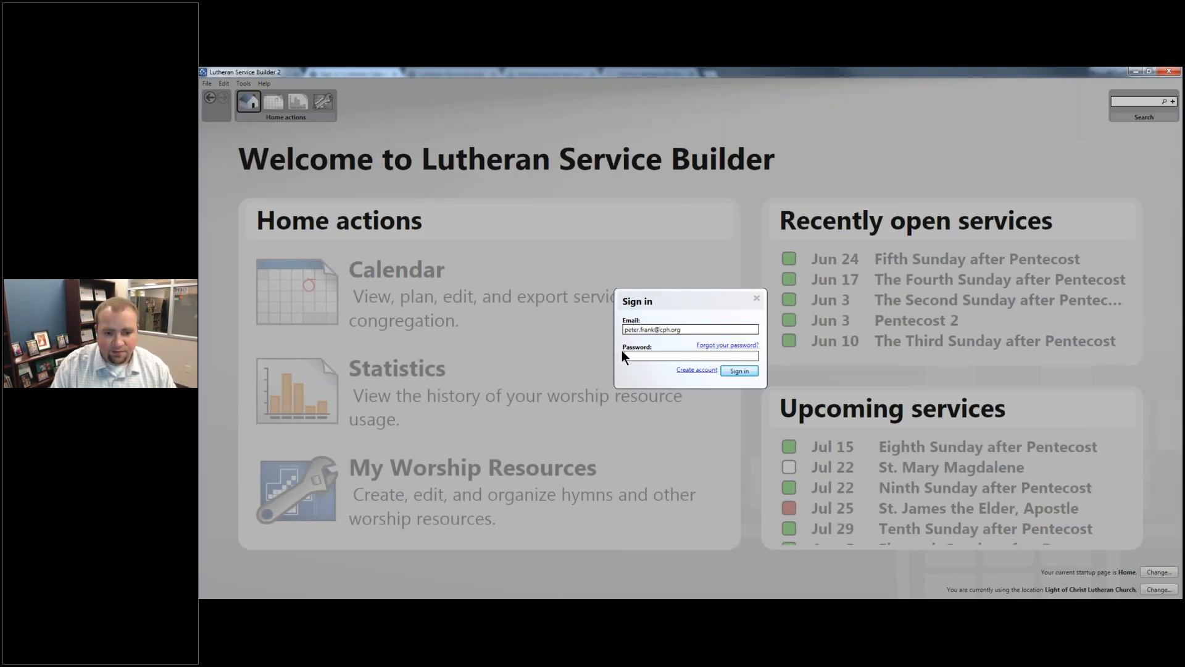
{"action": "key", "text": "Return"}
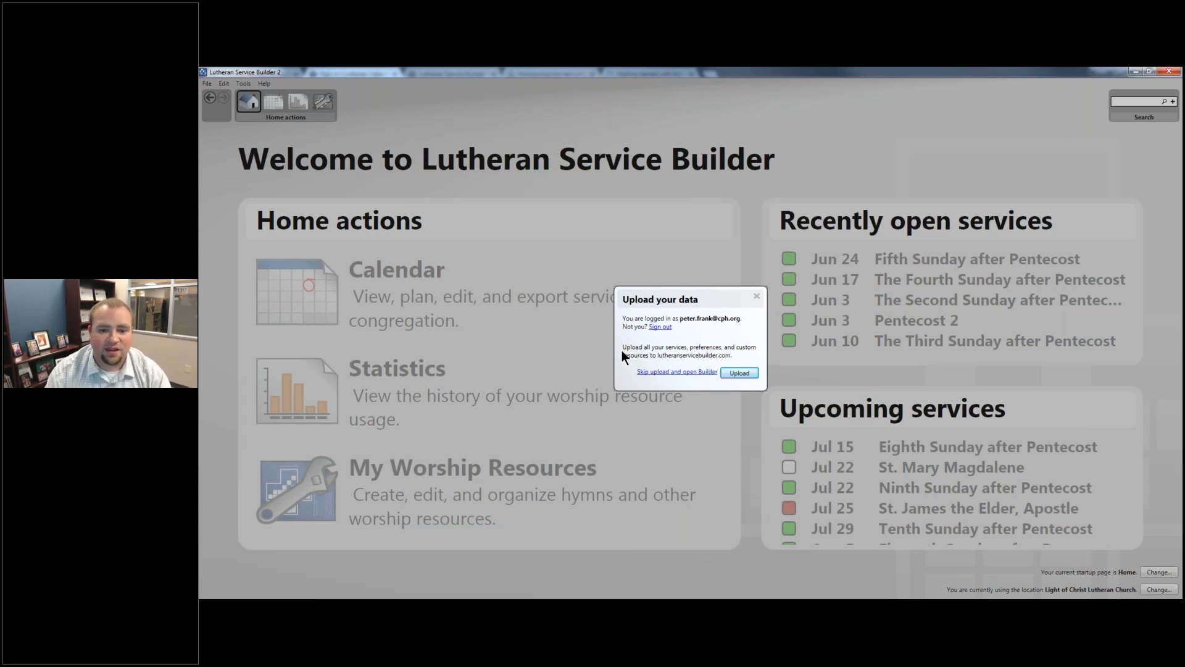
- Skip the data upload to open the online Builder in the browser, and close the three extra tabs beside it
{"action": "left_click", "coordinate": [697, 373]}
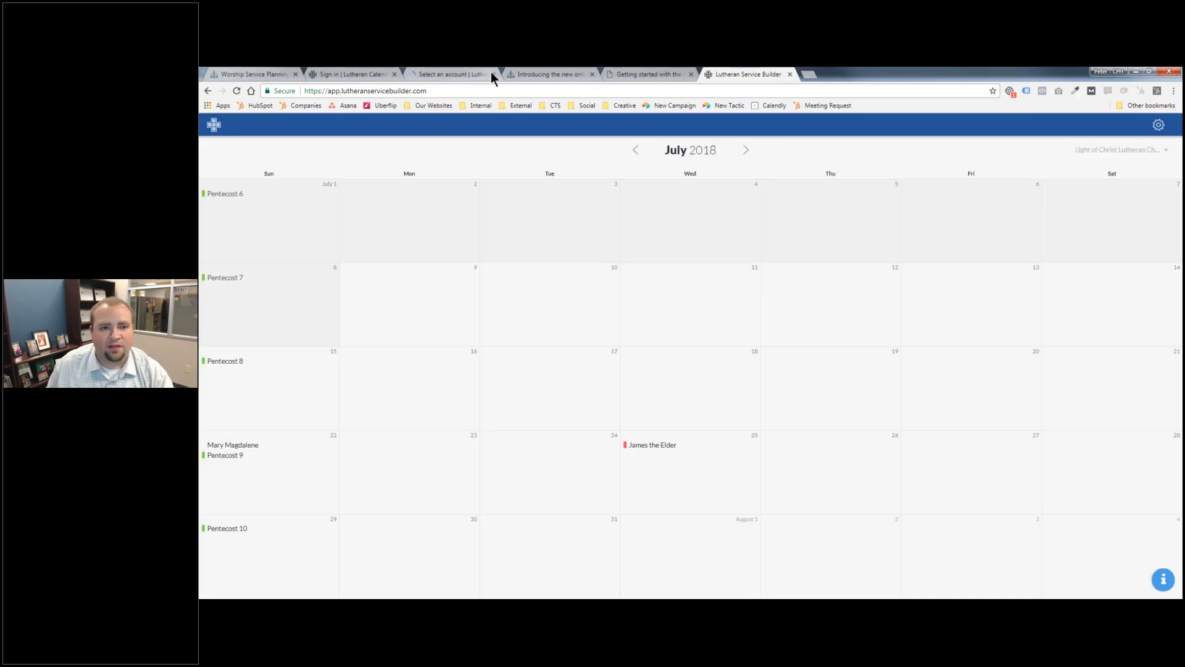
{"action": "left_click", "coordinate": [493, 75]}
{"action": "left_click", "coordinate": [493, 74]}
{"action": "left_click", "coordinate": [493, 74]}
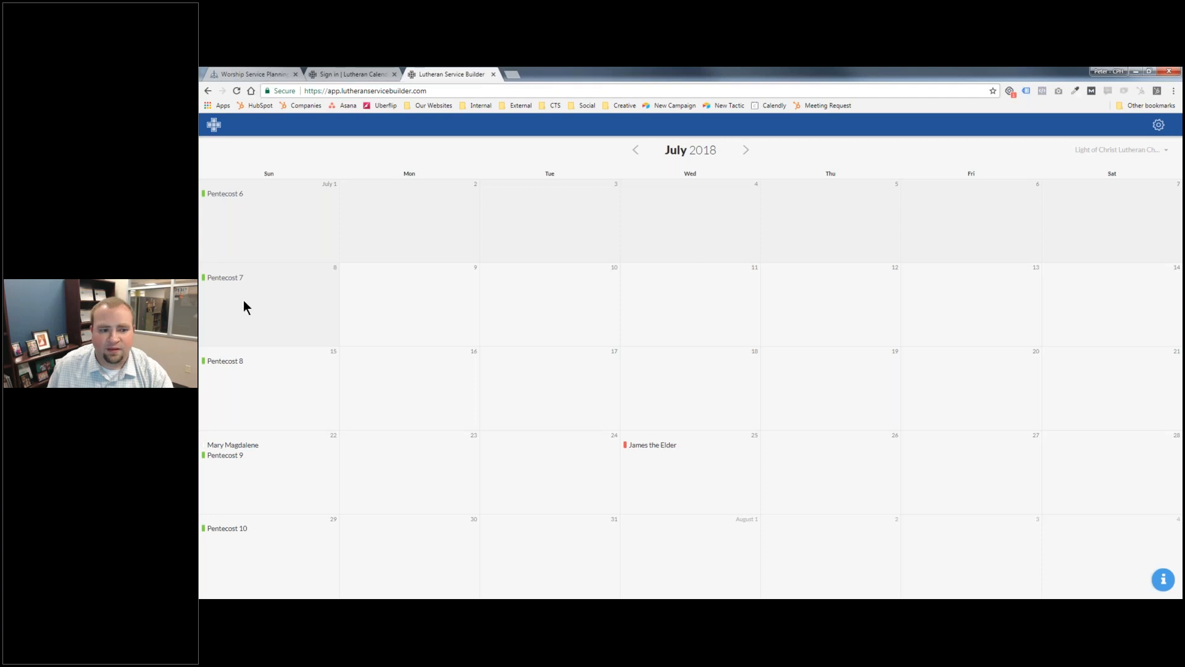
- Open Pentecost 9 on July 22, 2018 in the online Builder calendar and choose to plan this service
{"action": "left_click", "coordinate": [229, 456]}
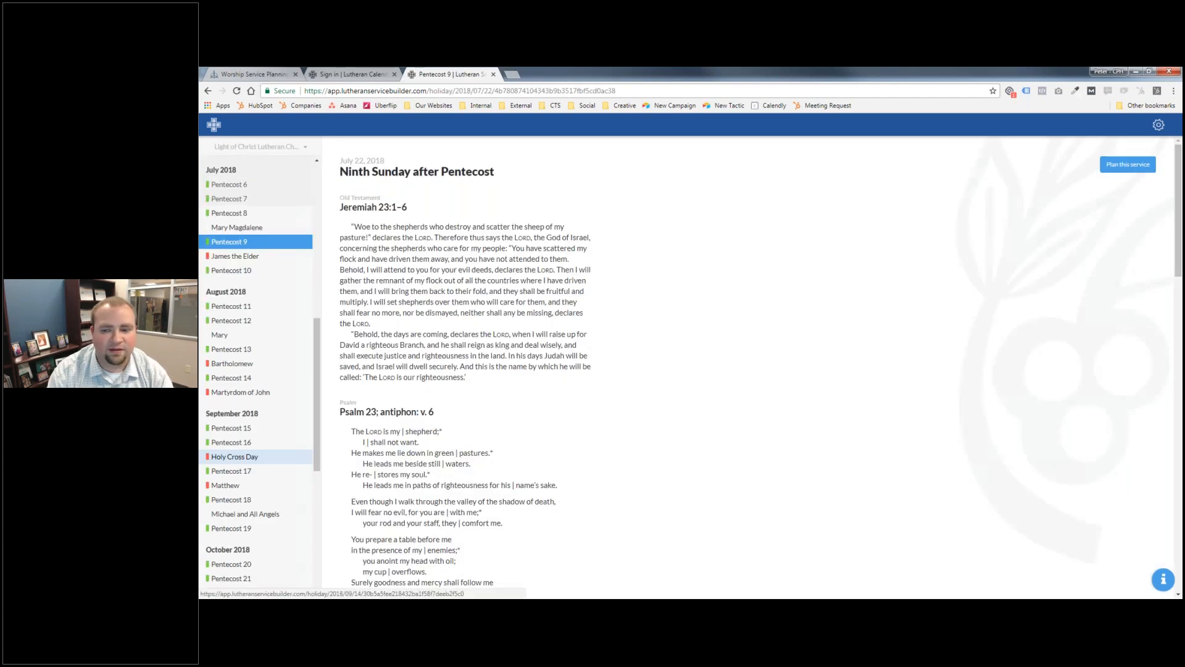
{"action": "left_click", "coordinate": [1137, 170]}
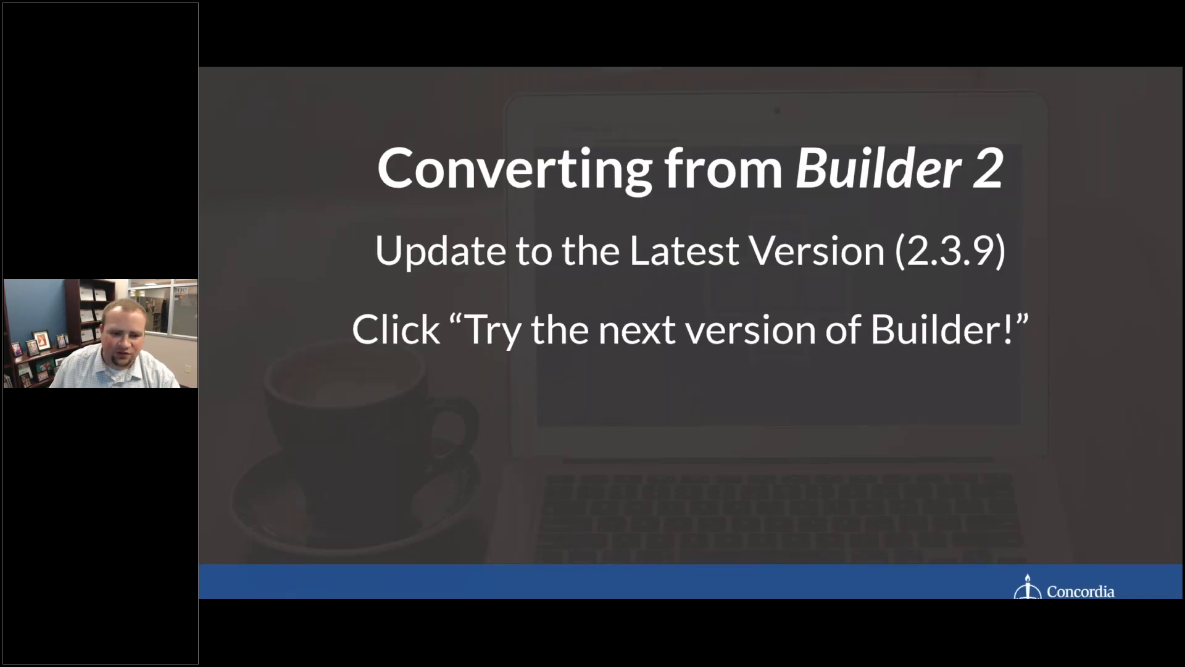
{"action": "key", "text": "Right"}
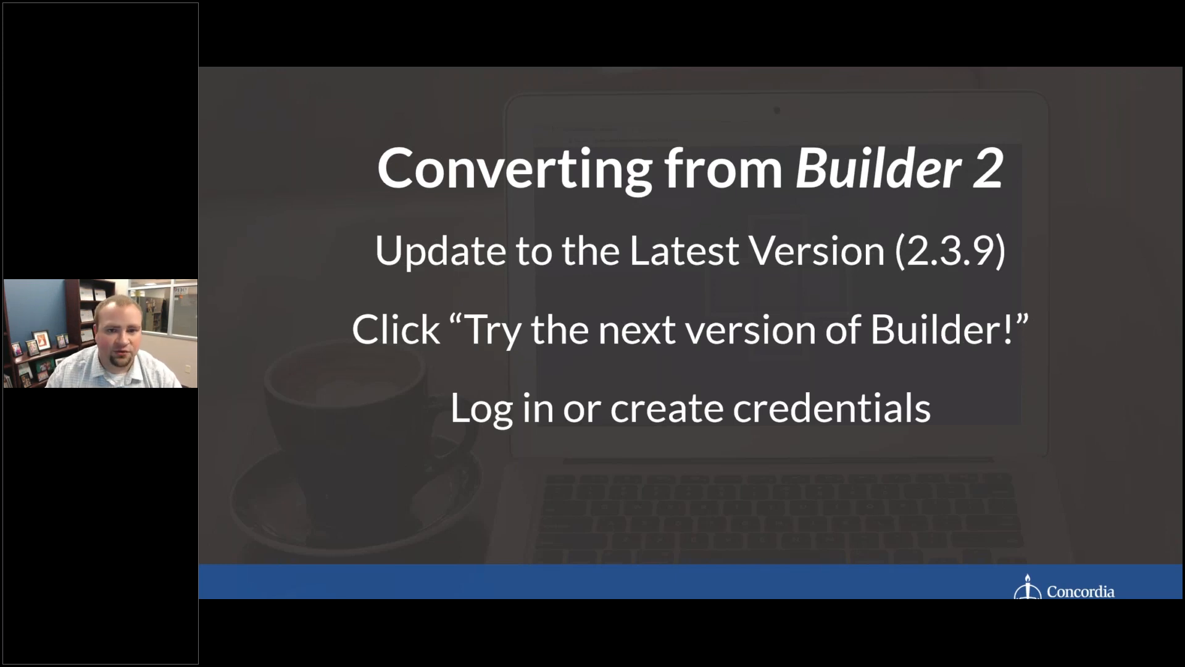
{"action": "key", "text": "Right"}
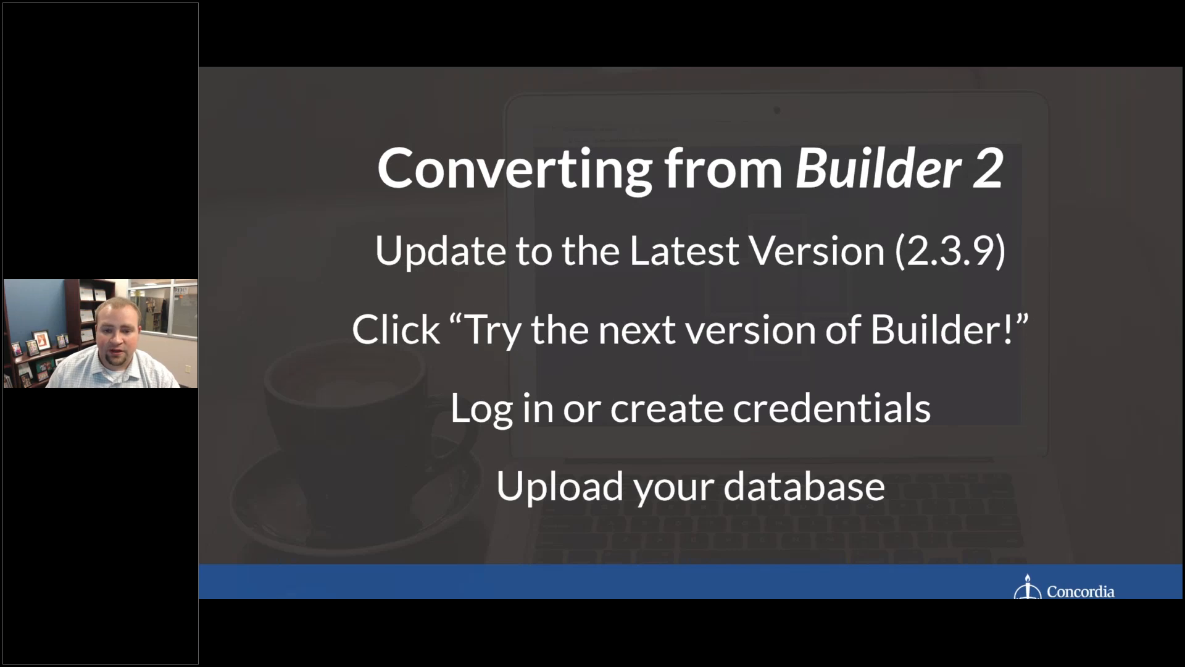
{"action": "key", "text": "Right"}
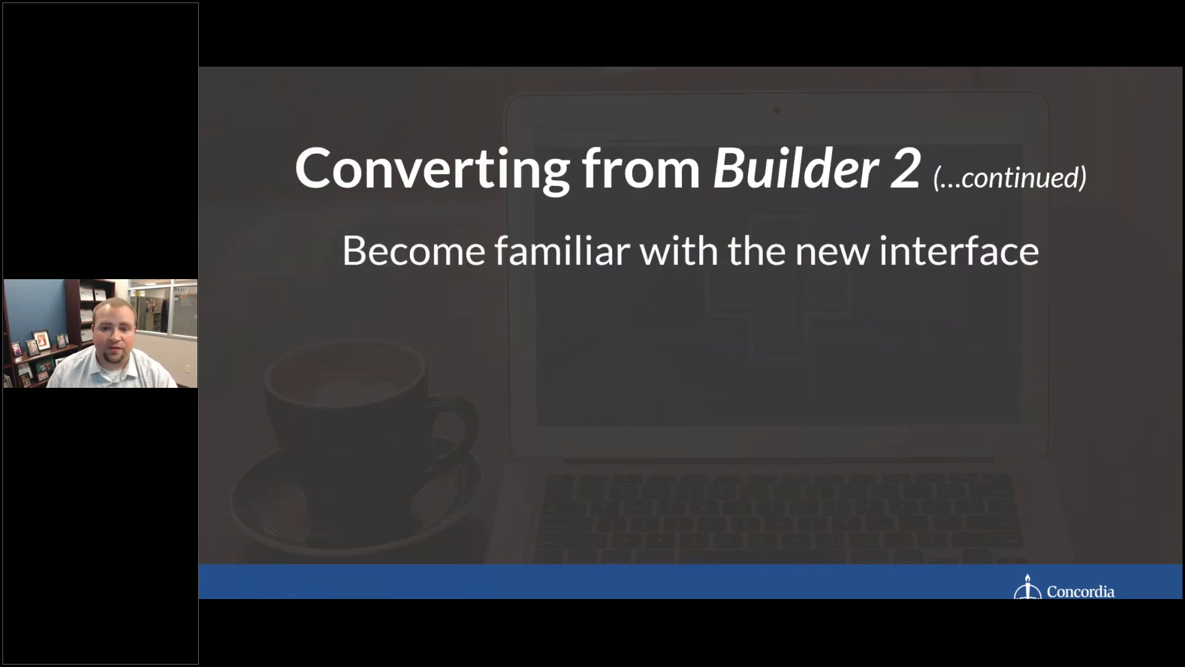
{"action": "key", "text": "Right"}
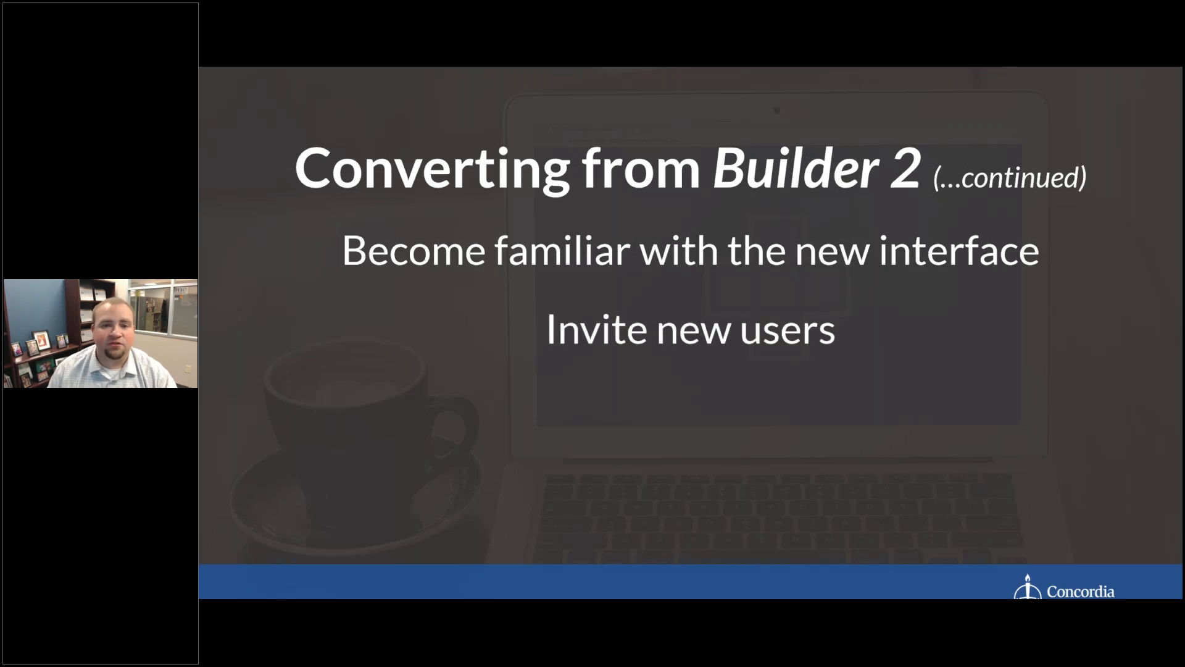
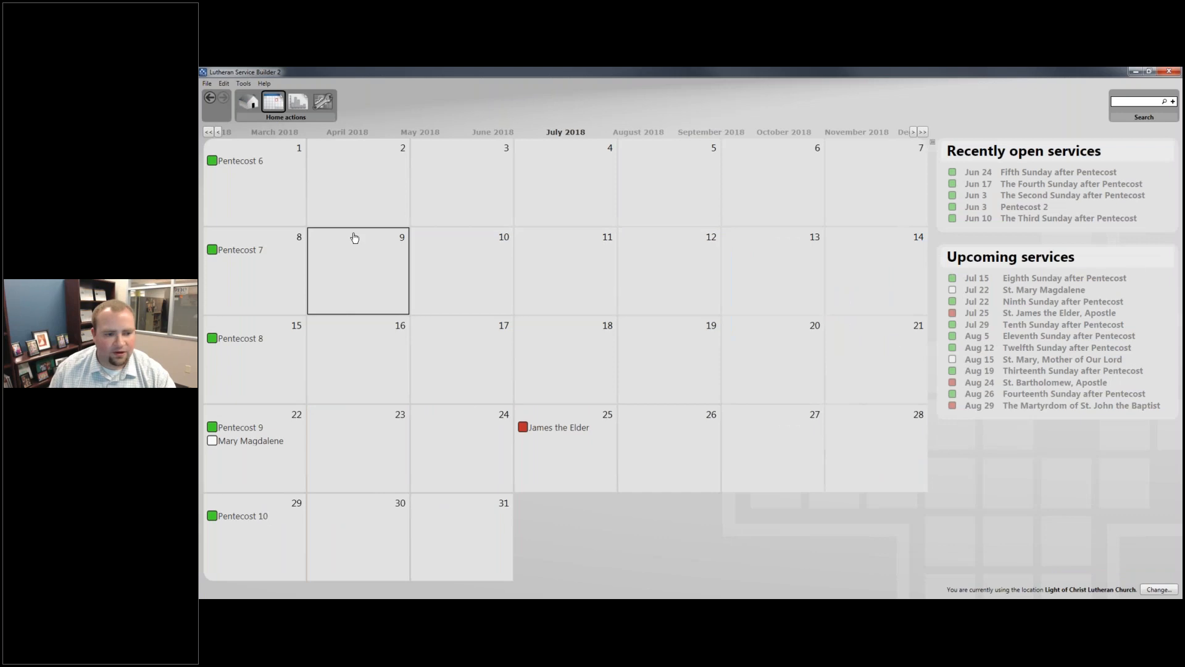
- Create the Eighth Sunday after Pentecost service on July 15, 2018 and plan it with Divine Service, Setting One
{"action": "double_click", "coordinate": [248, 338]}
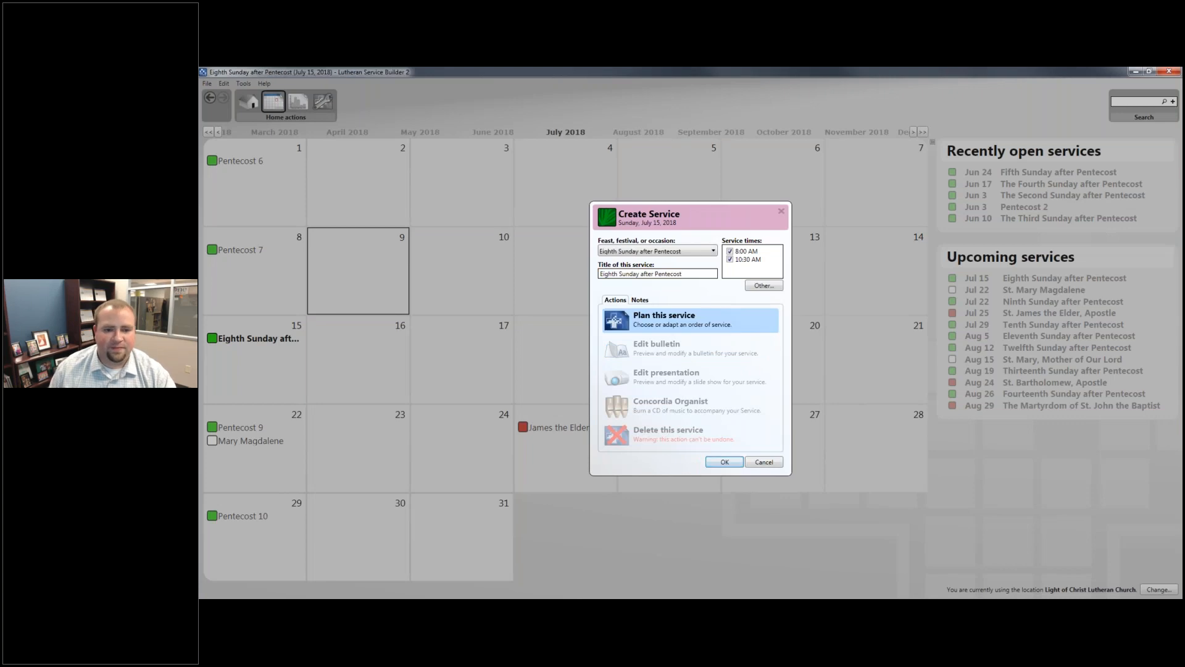
{"action": "left_click", "coordinate": [723, 318]}
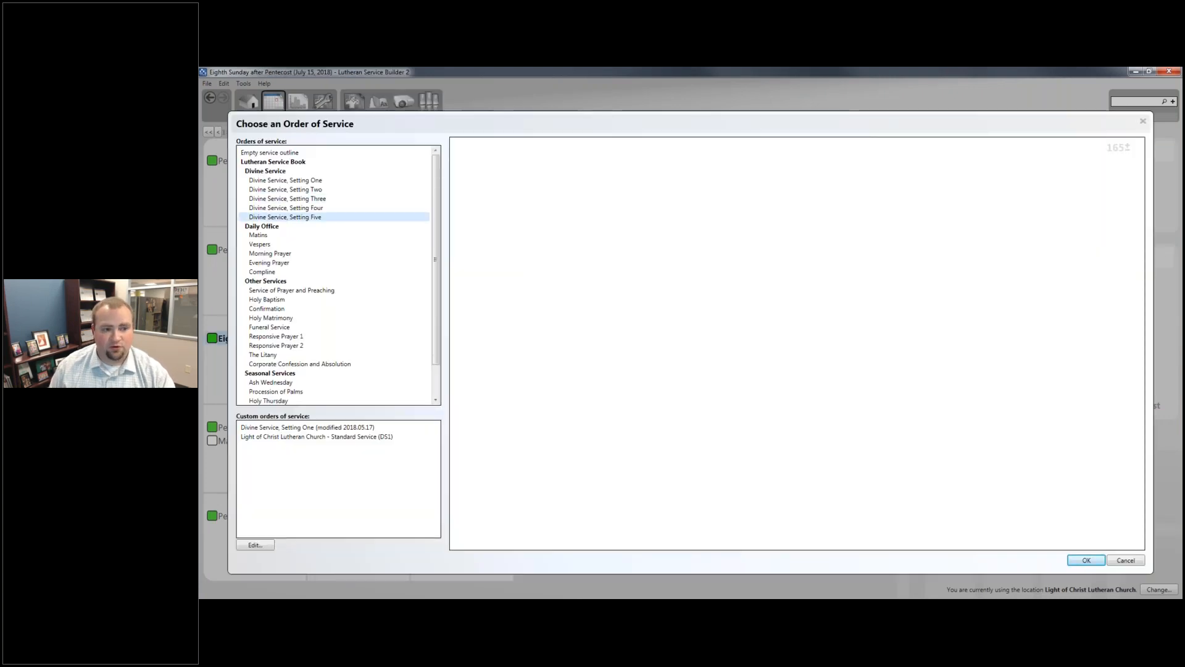
{"action": "left_click", "coordinate": [310, 178]}
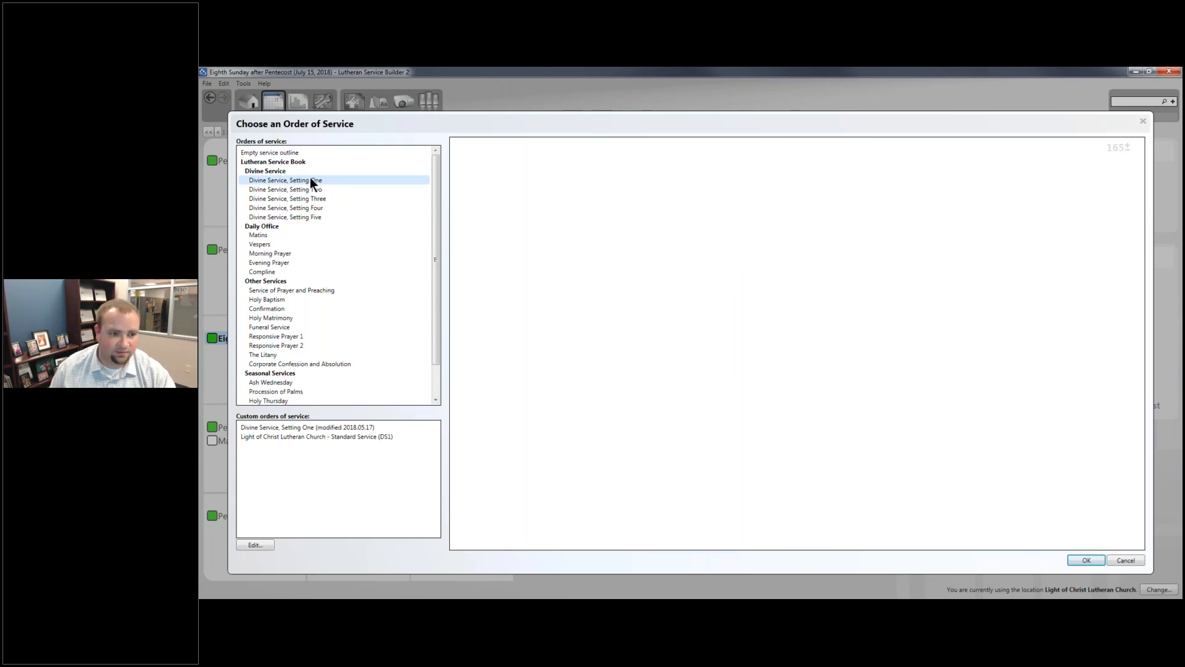
{"action": "left_click", "coordinate": [1081, 561]}
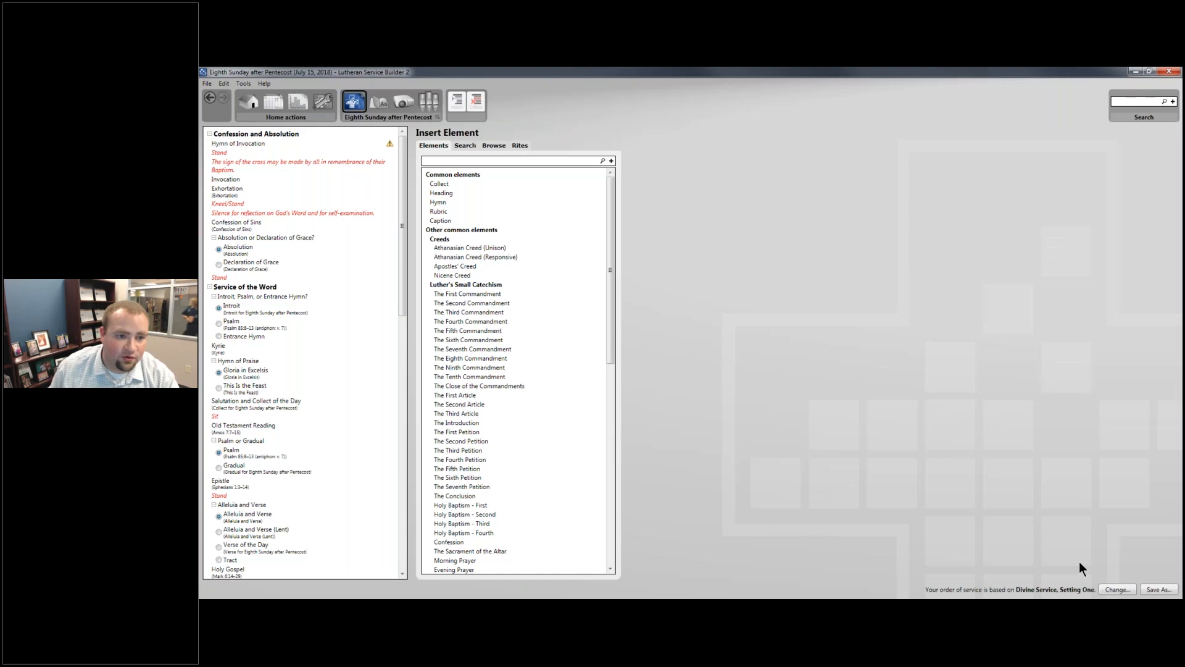
- Assign 913 O Holy Spirit, Enter In as the Hymn of Invocation and open the service's bulletin
{"action": "left_click", "coordinate": [281, 144]}
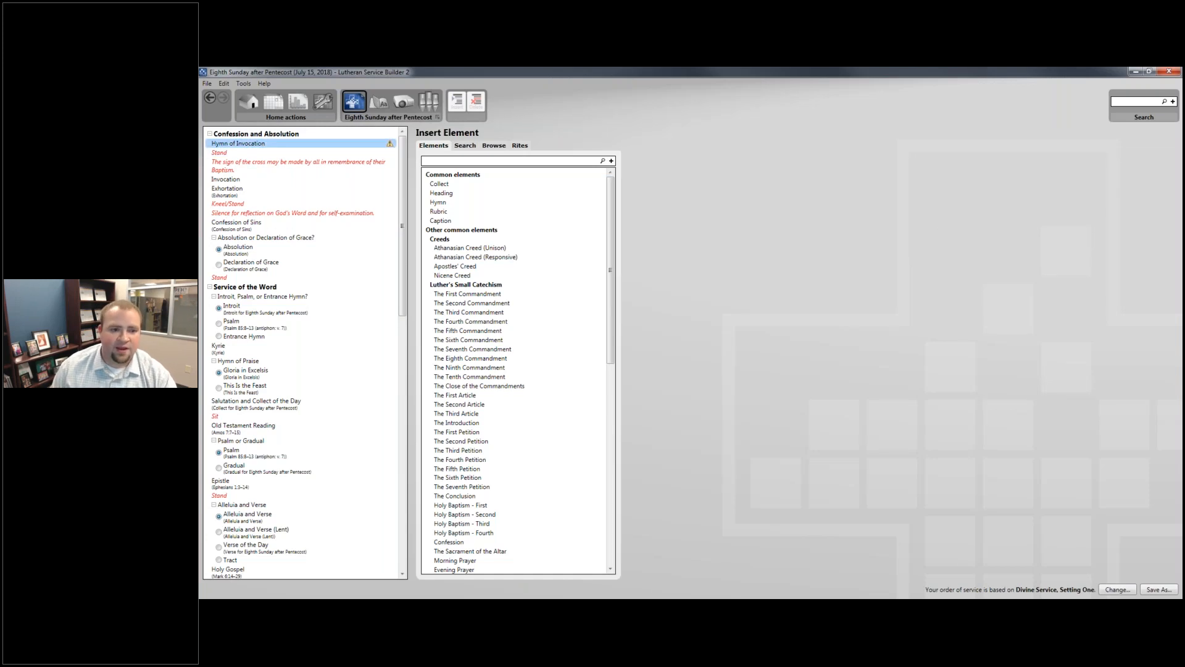
{"action": "mouse_move", "coordinate": [351, 142]}
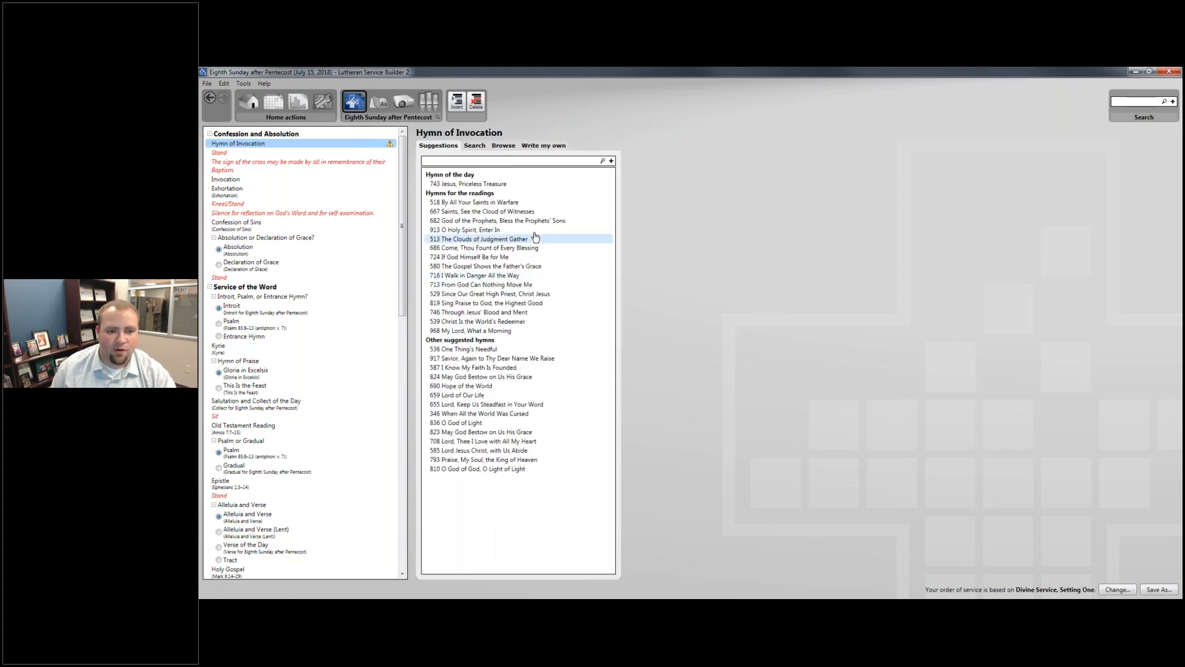
{"action": "left_click", "coordinate": [535, 230]}
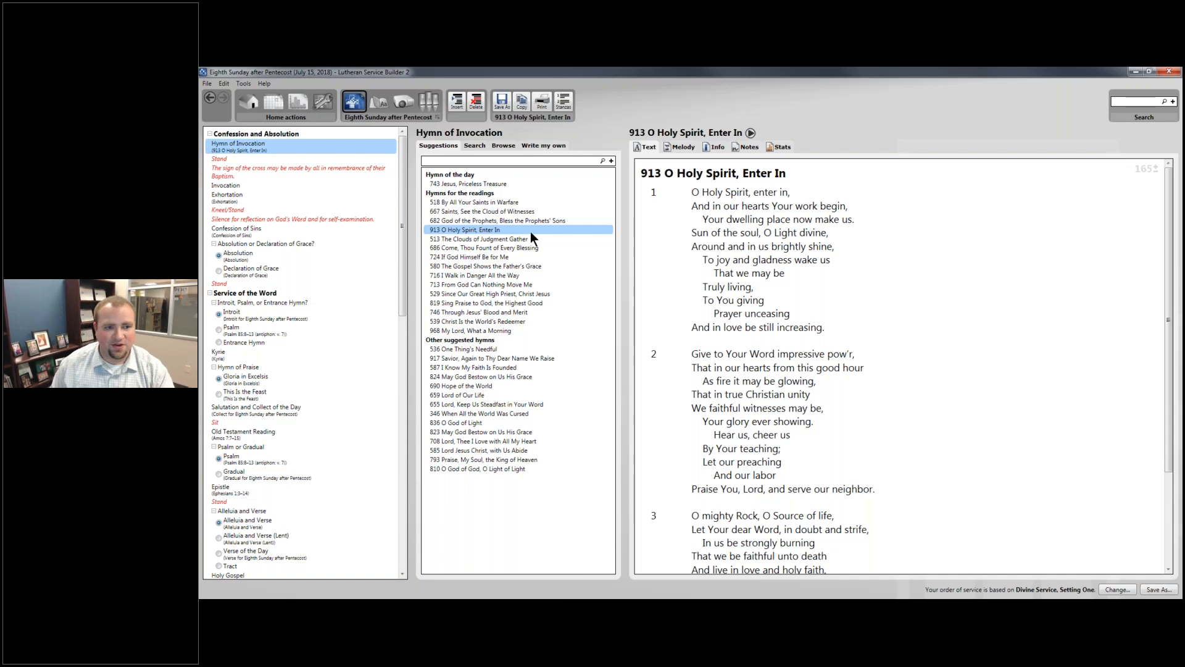
{"action": "left_click", "coordinate": [383, 101]}
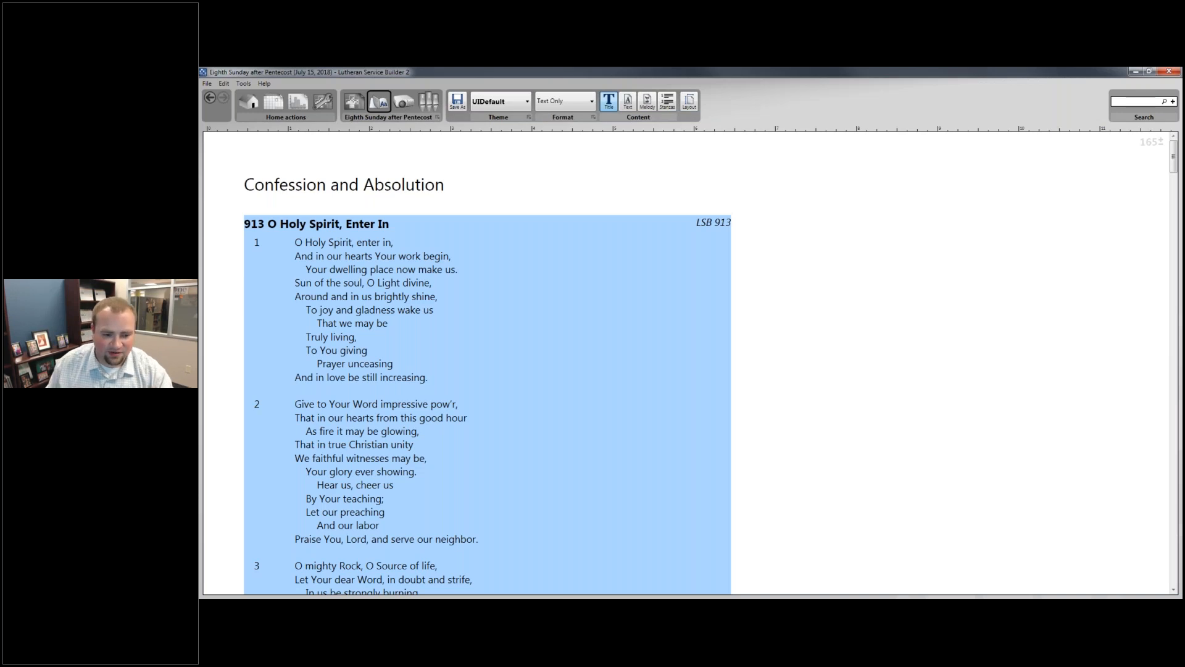
- Switch to Lutheran Calendar in the browser, sign in with the prefilled account details, and view the hymn suggestions for Pentecost 9
{"action": "left_click", "coordinate": [374, 608]}
{"action": "left_click", "coordinate": [324, 73]}
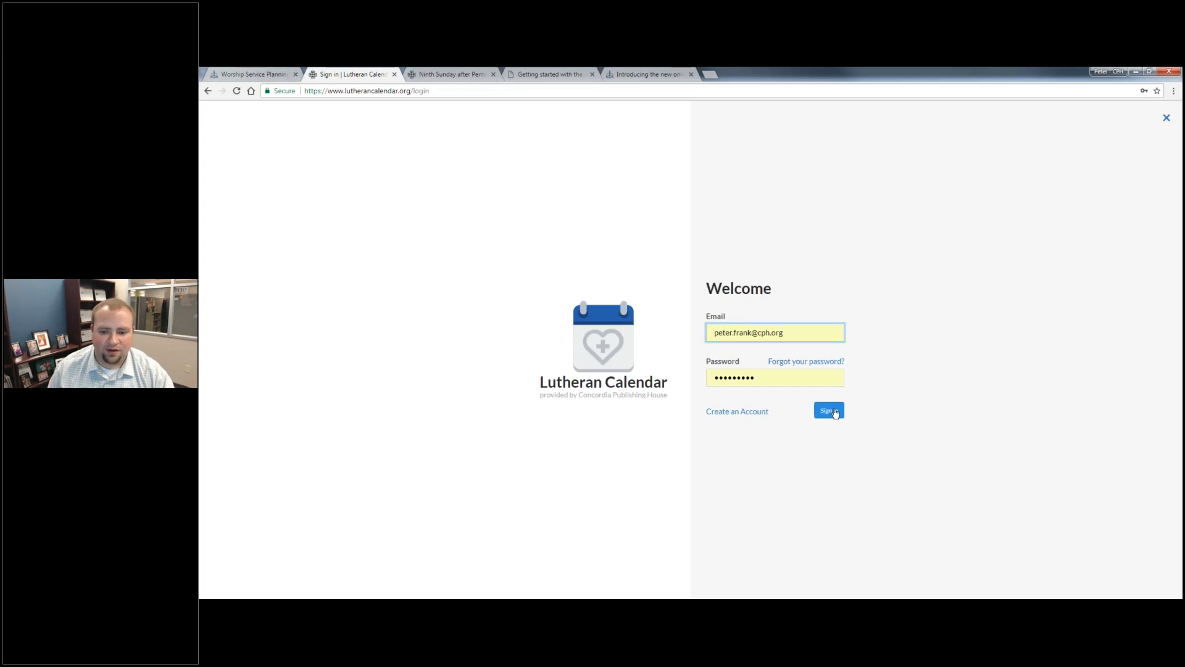
{"action": "left_click", "coordinate": [836, 413]}
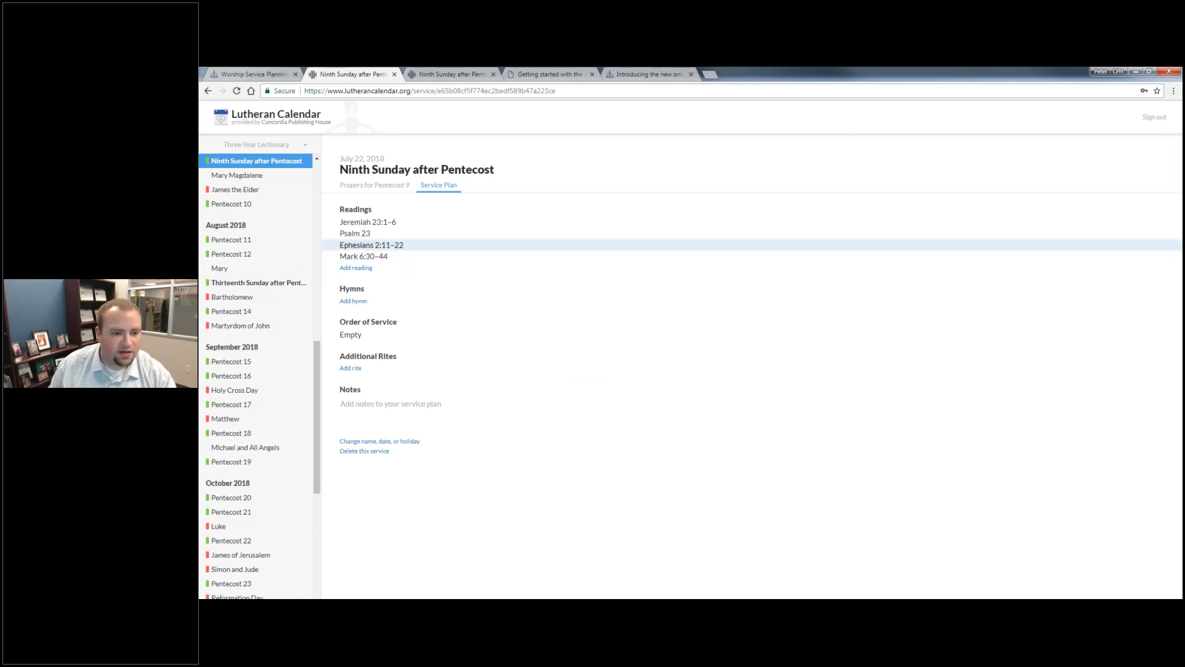
{"action": "left_click", "coordinate": [353, 300]}
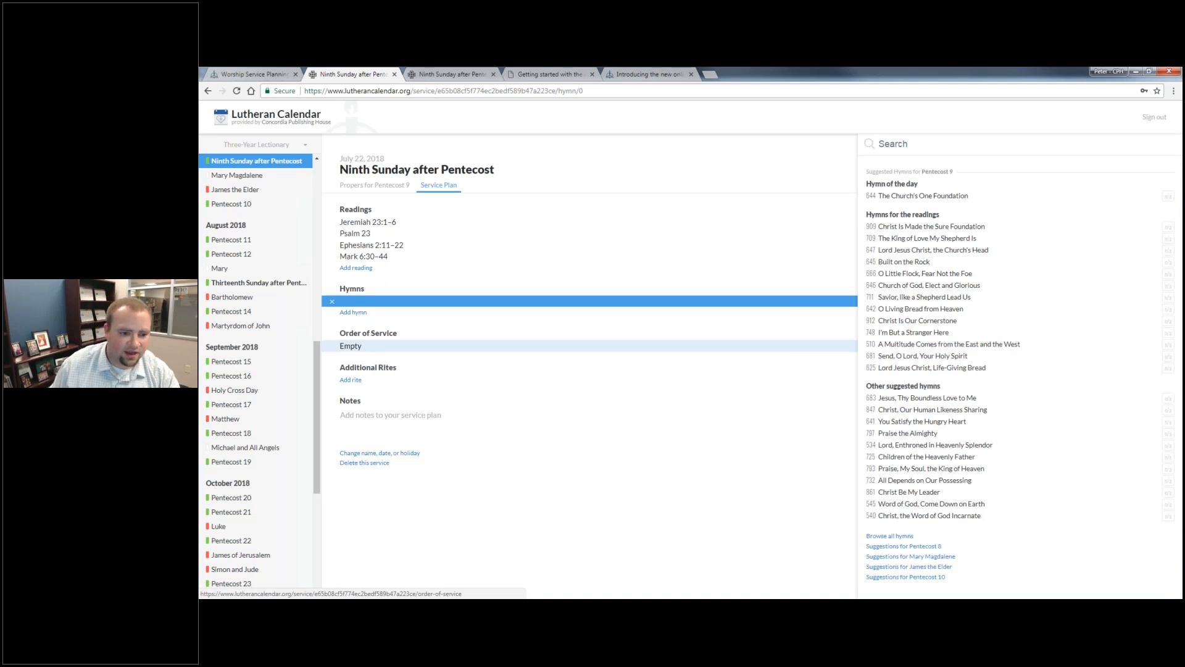
{"action": "left_click", "coordinate": [434, 419]}
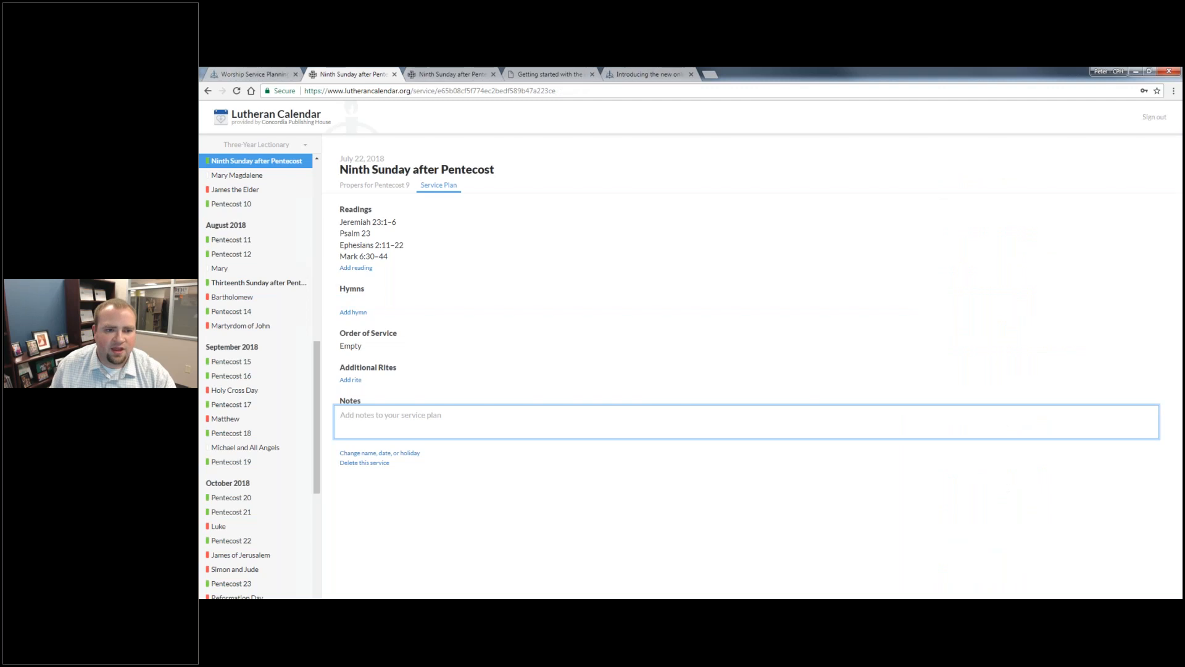
- In the online Builder, add hymns 646, 748, 647 and 644 to the Ninth Sunday after Pentecost service plan
{"action": "left_click", "coordinate": [447, 74]}
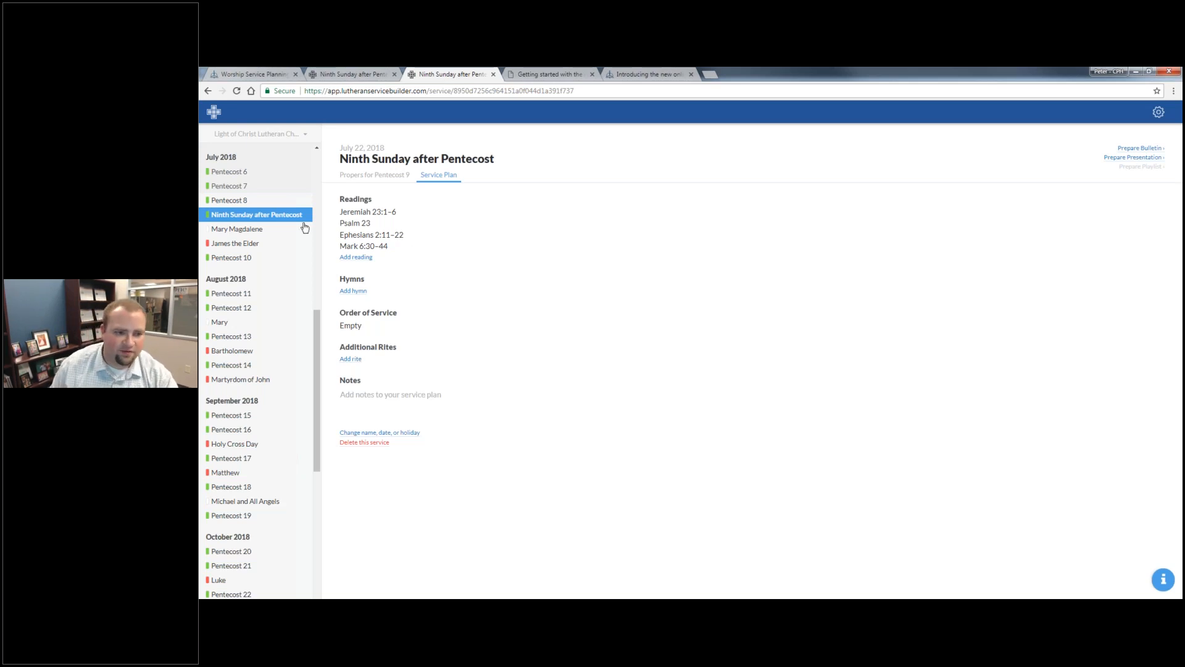
{"action": "left_click", "coordinate": [353, 291]}
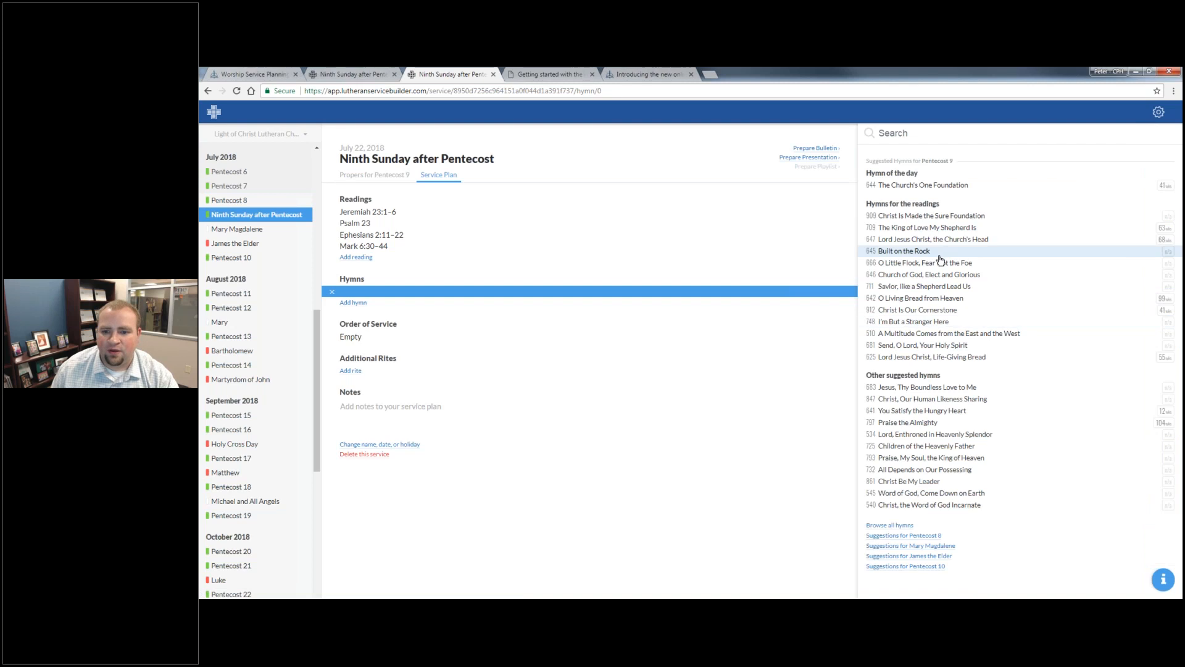
{"action": "left_click", "coordinate": [934, 274]}
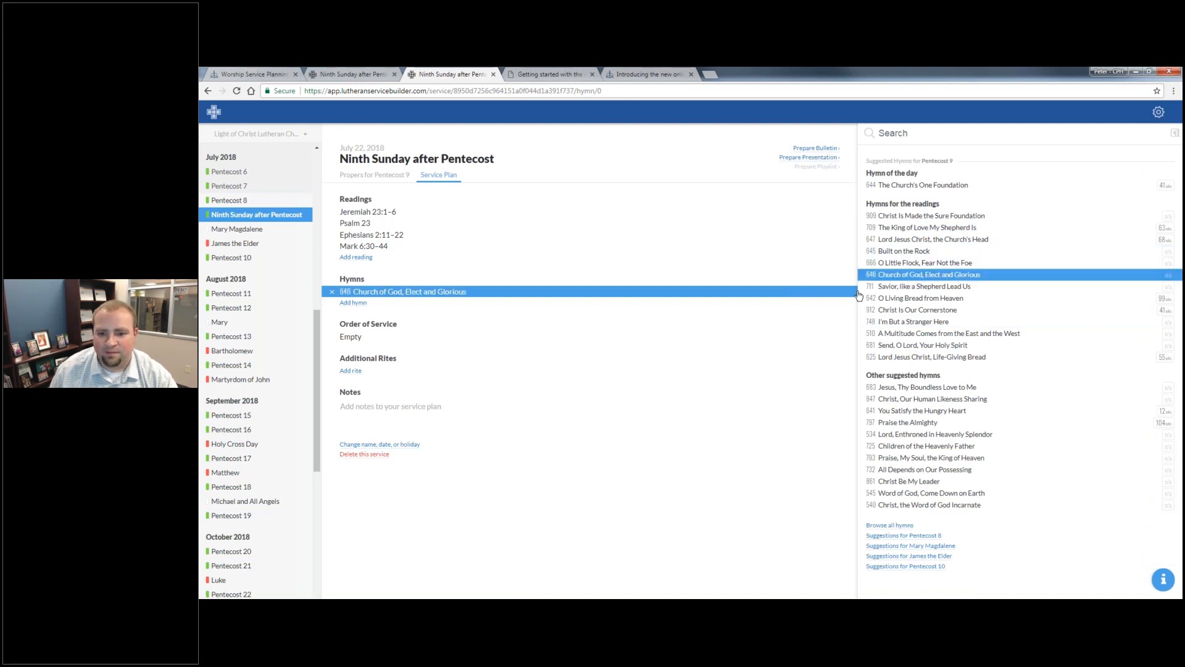
{"action": "left_click", "coordinate": [361, 302]}
{"action": "left_click", "coordinate": [967, 322]}
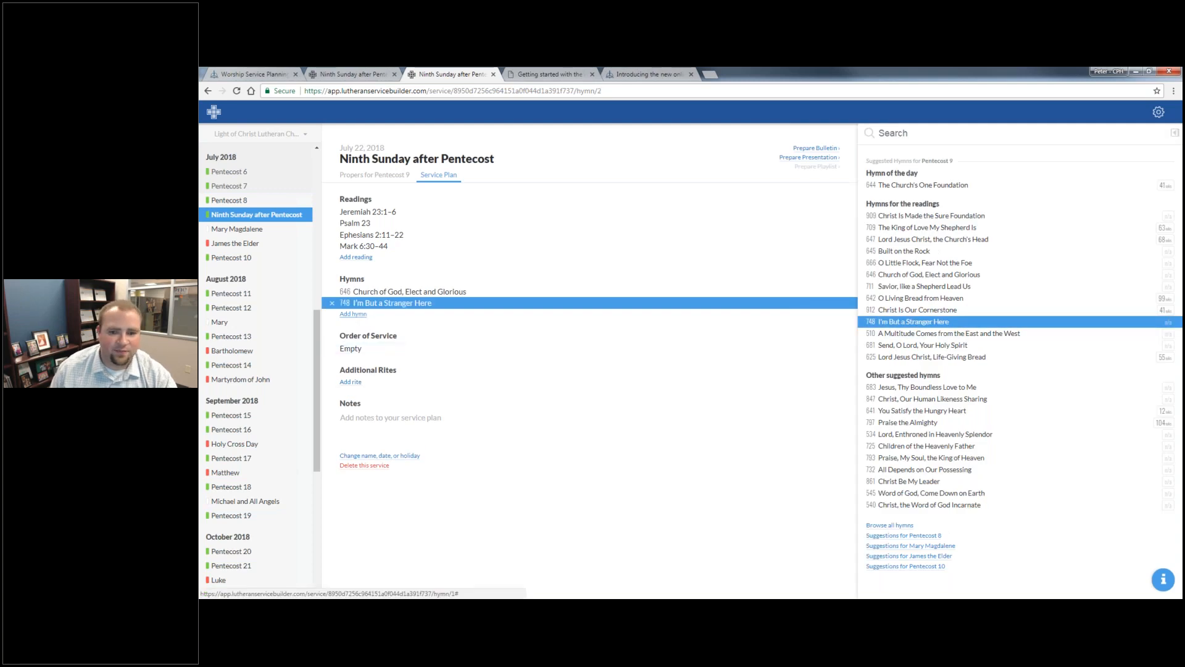
{"action": "left_click", "coordinate": [355, 315]}
{"action": "left_click", "coordinate": [1012, 241]}
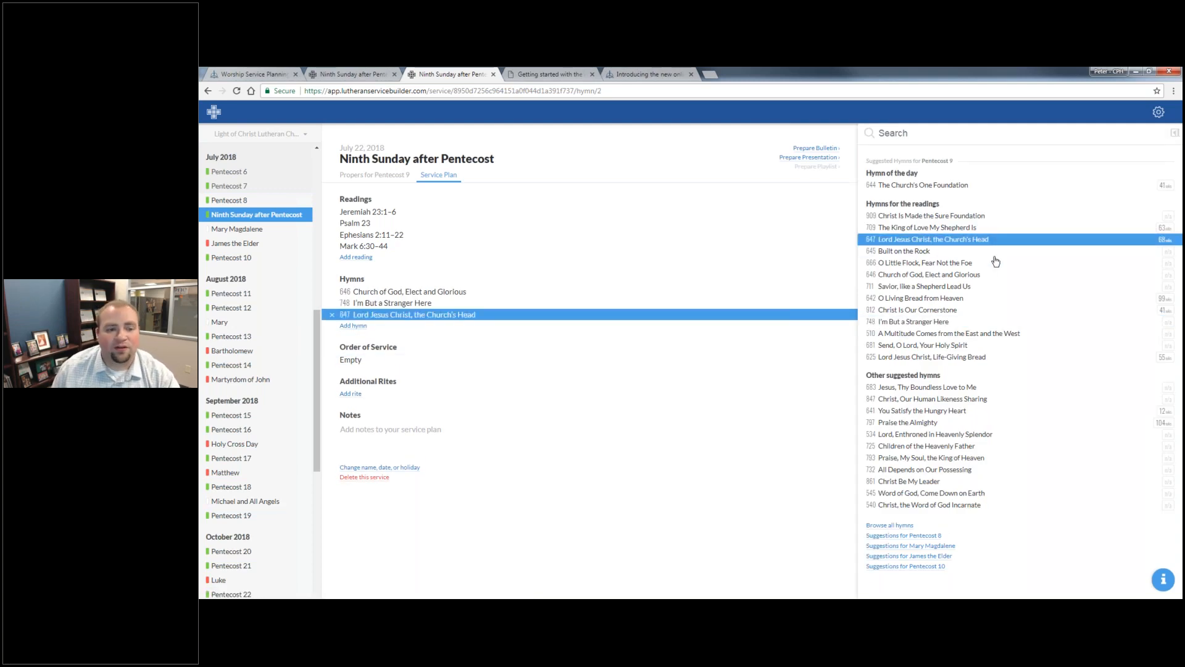
{"action": "left_click", "coordinate": [353, 325]}
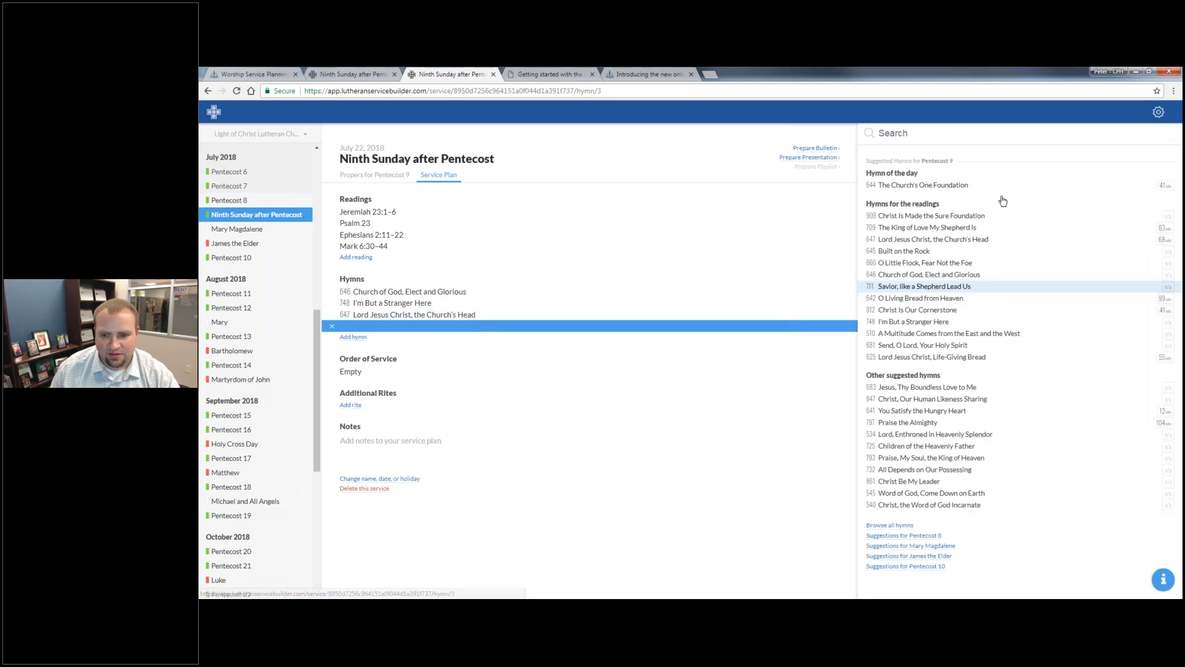
{"action": "left_click", "coordinate": [993, 185]}
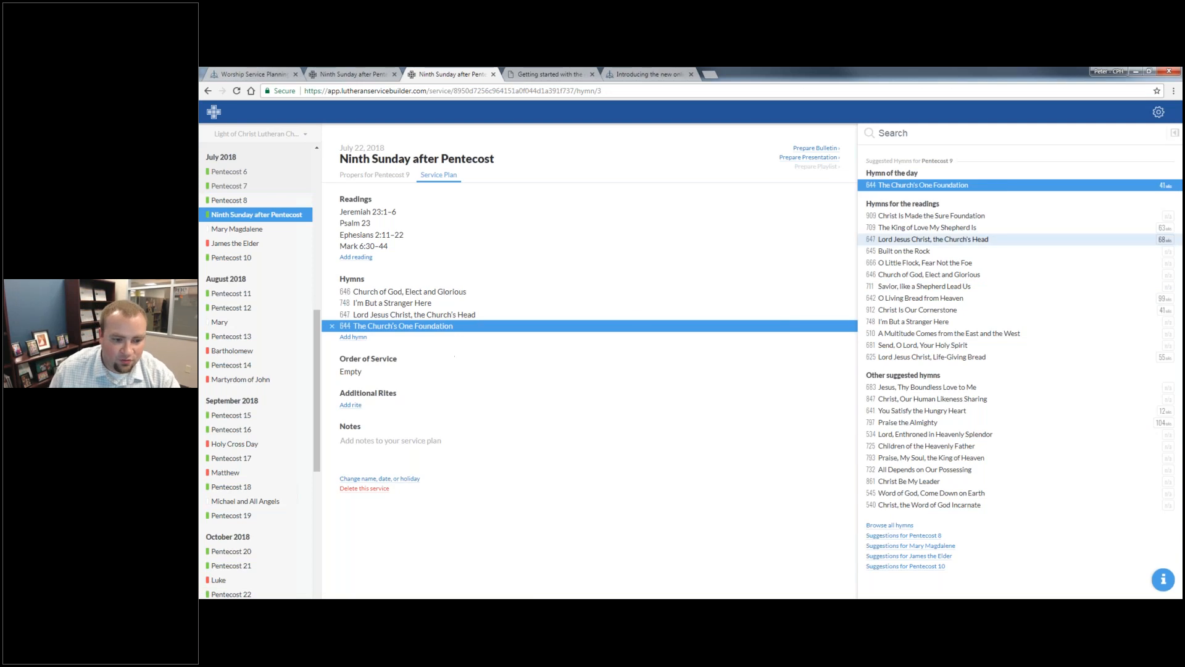
- Add Holy Baptism as an additional rite in the Ninth Sunday after Pentecost plan
{"action": "left_click", "coordinate": [351, 405]}
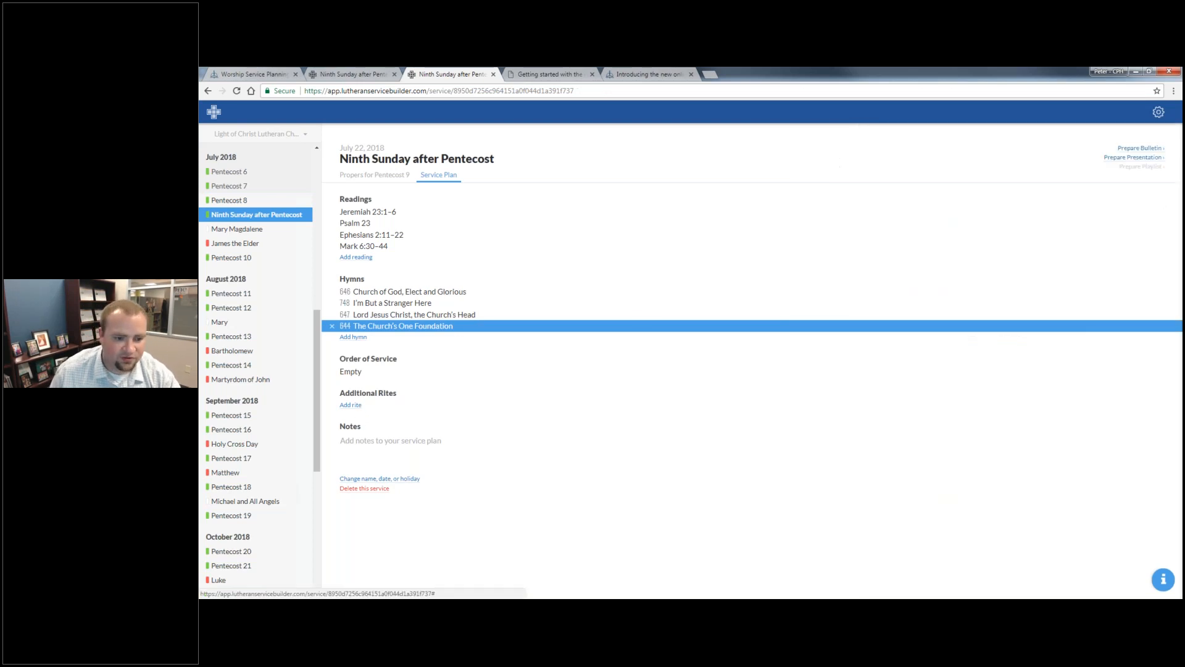
{"action": "left_click", "coordinate": [351, 405]}
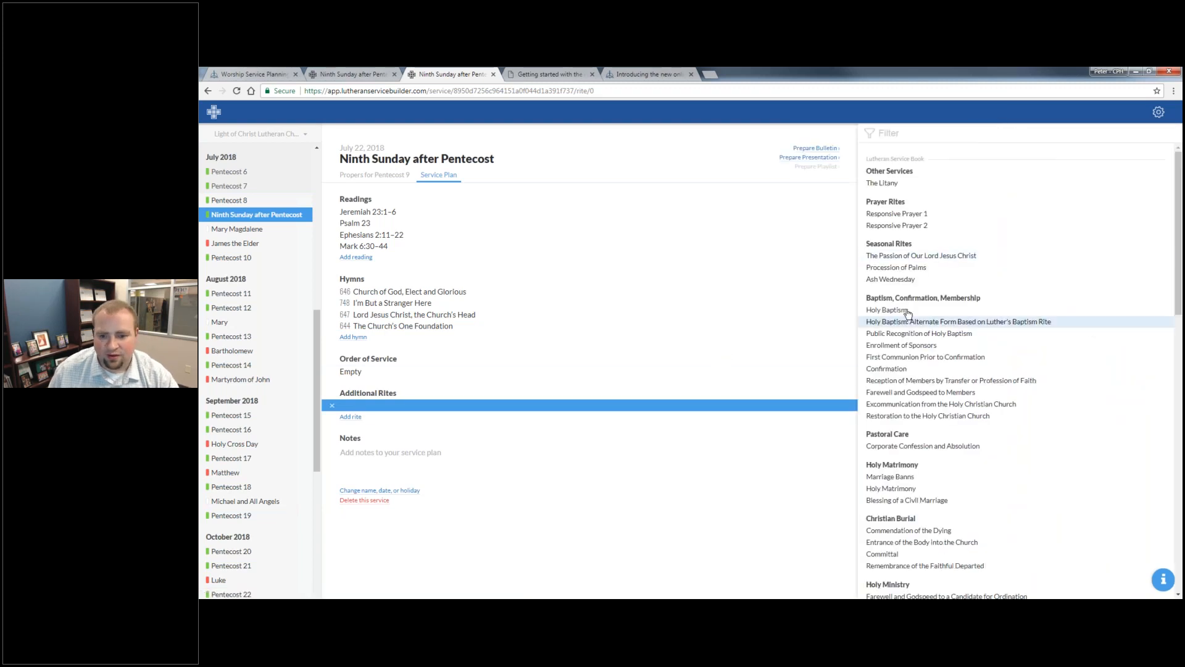
{"action": "left_click", "coordinate": [887, 310]}
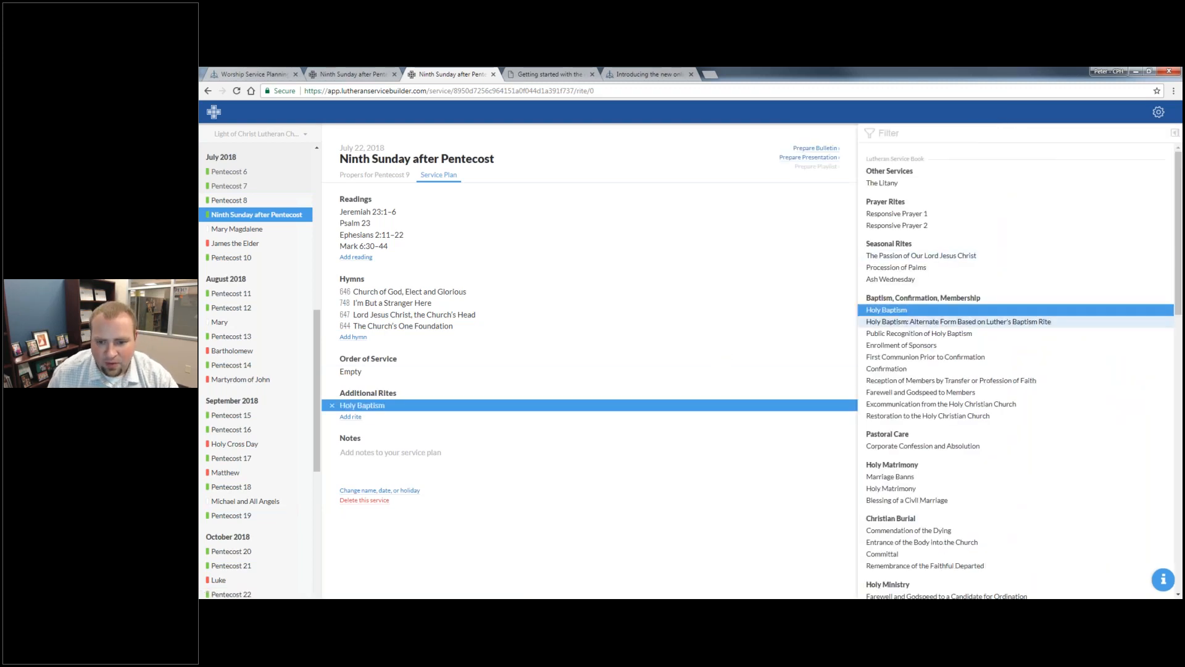
- Set the order of service to Divine Service, Setting Two, and open the bulletin for preparation
{"action": "left_click", "coordinate": [398, 373]}
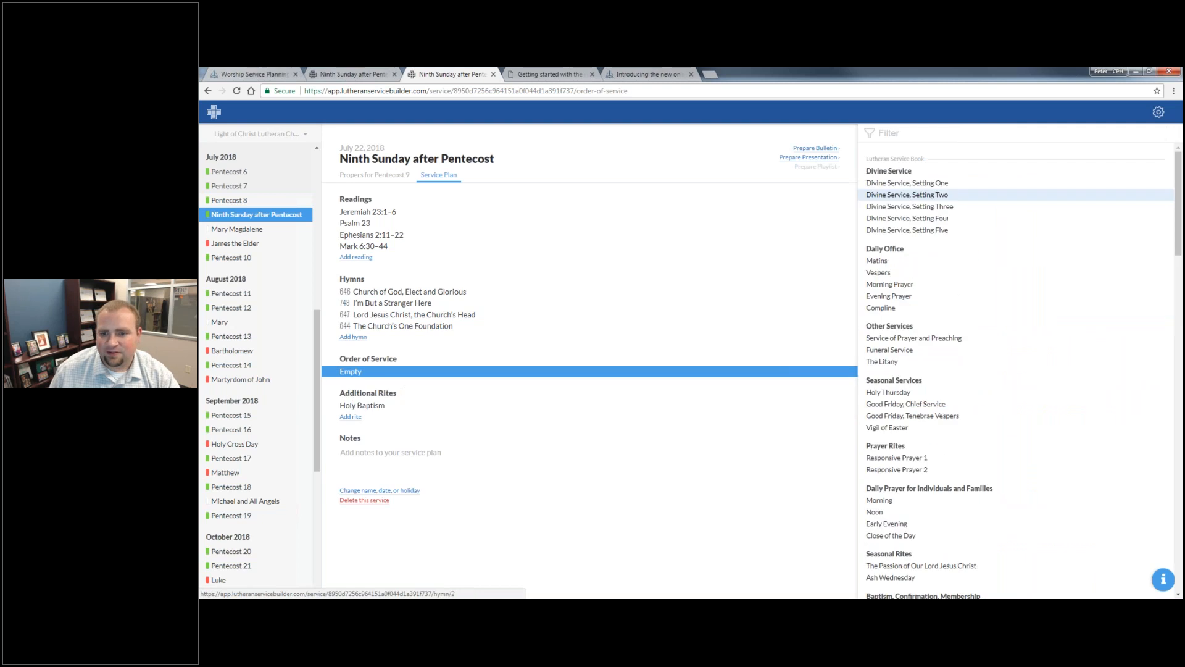
{"action": "left_click", "coordinate": [920, 195]}
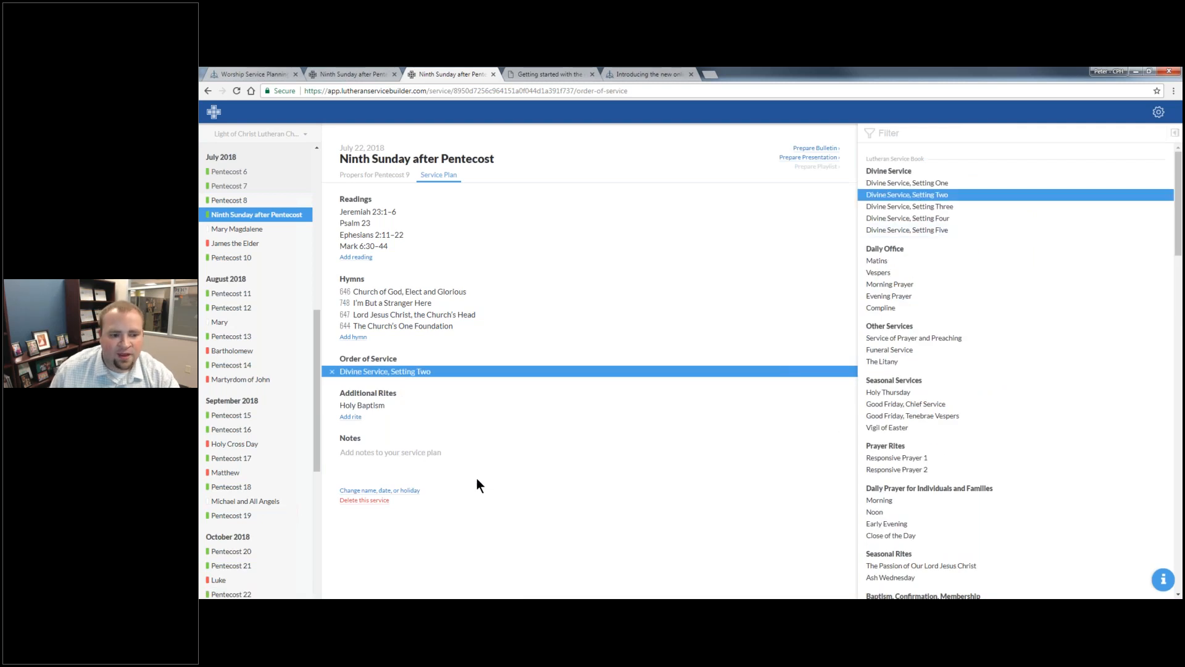
{"action": "left_click", "coordinate": [529, 479]}
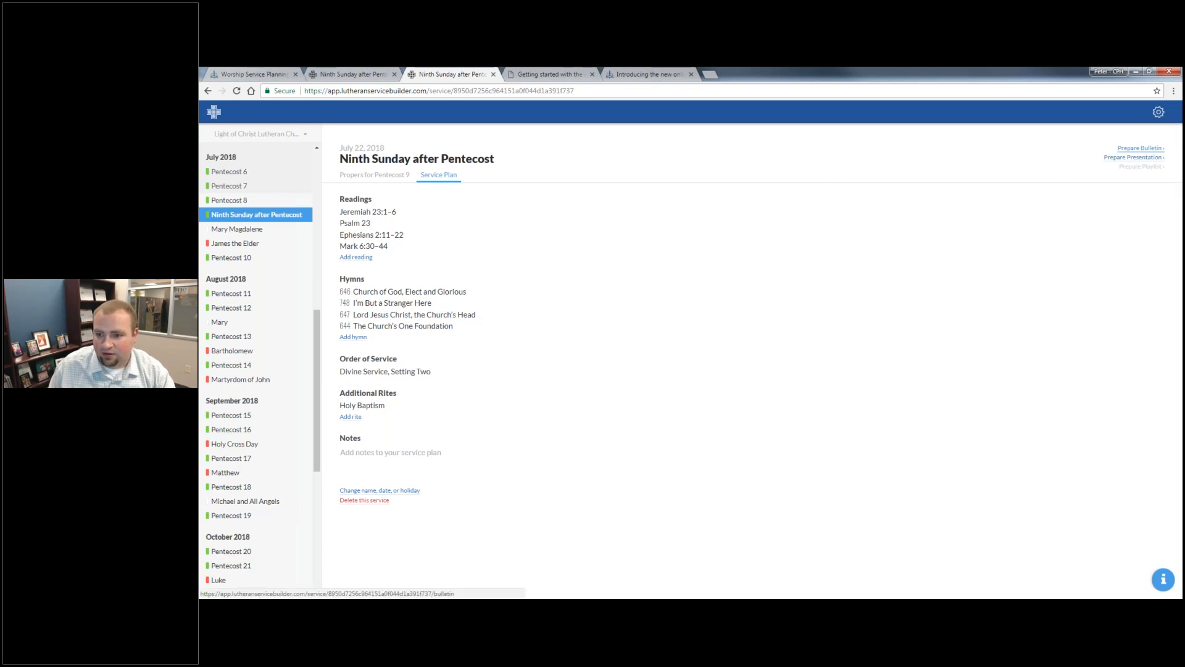
{"action": "left_click", "coordinate": [1140, 148]}
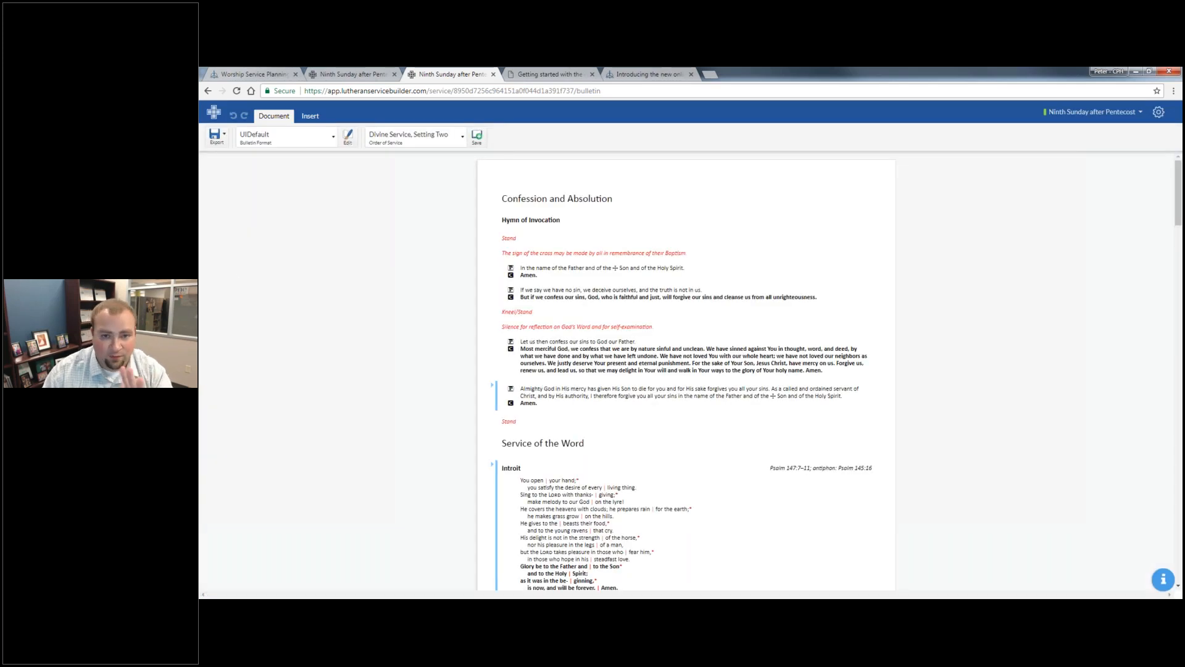
- Switch to the PowerPoint slide show at the Service Planning slide
{"action": "key", "text": "alt+Tab"}
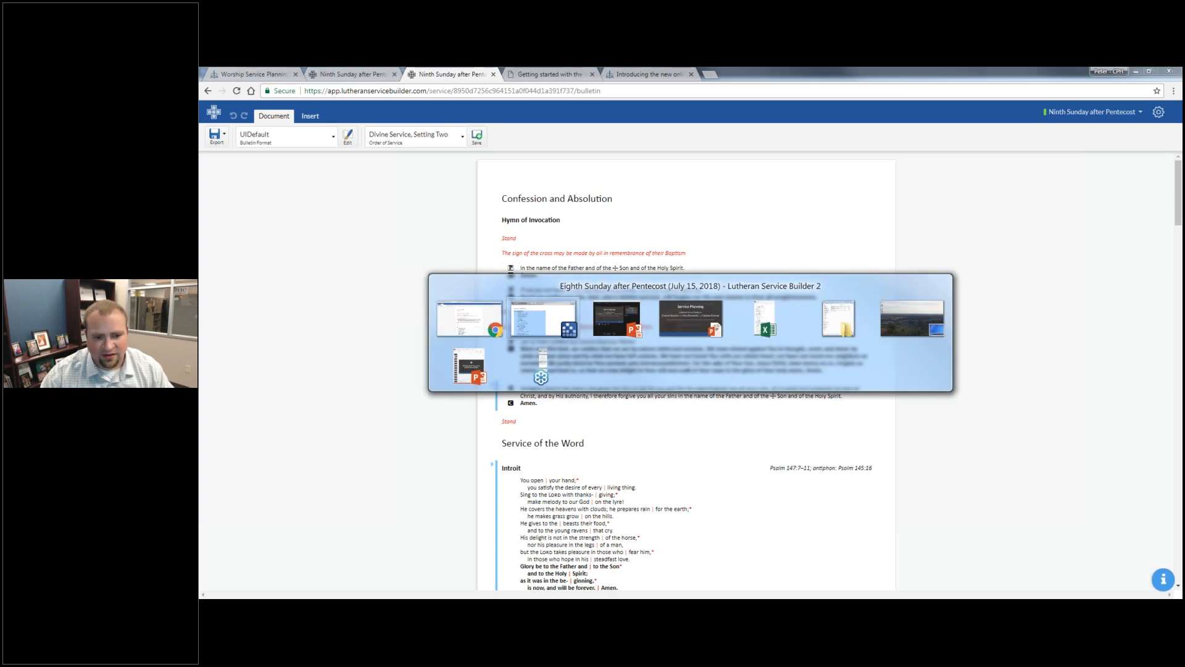
{"action": "key", "text": "alt+Tab"}
{"action": "key", "text": "alt+Tab"}
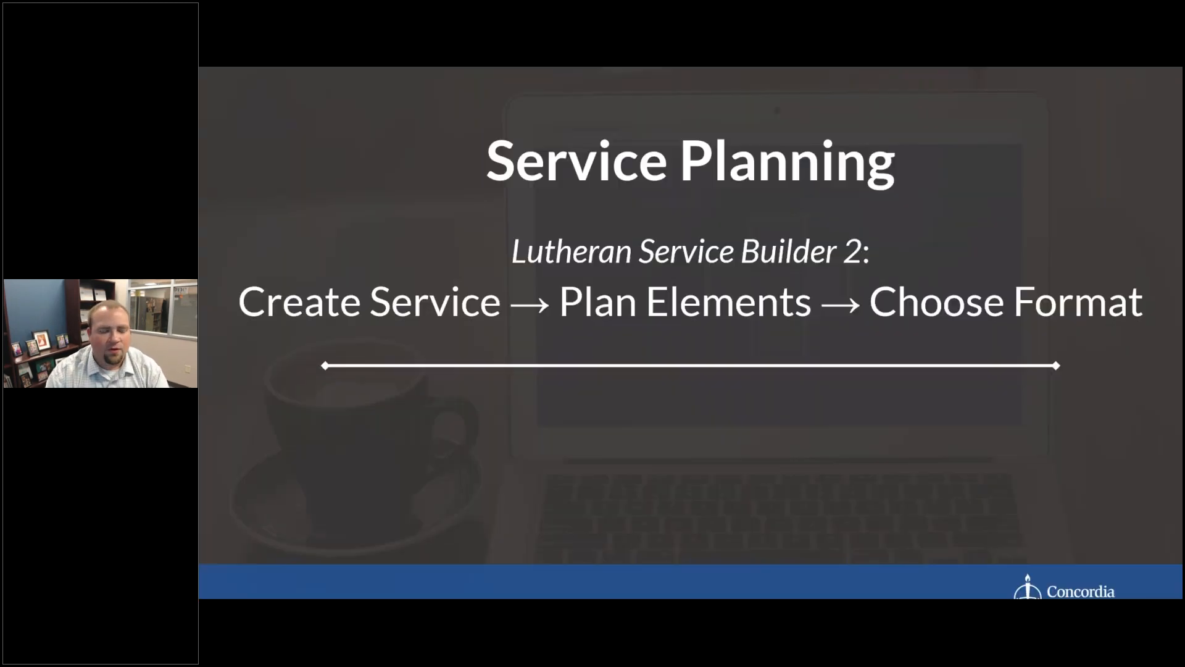
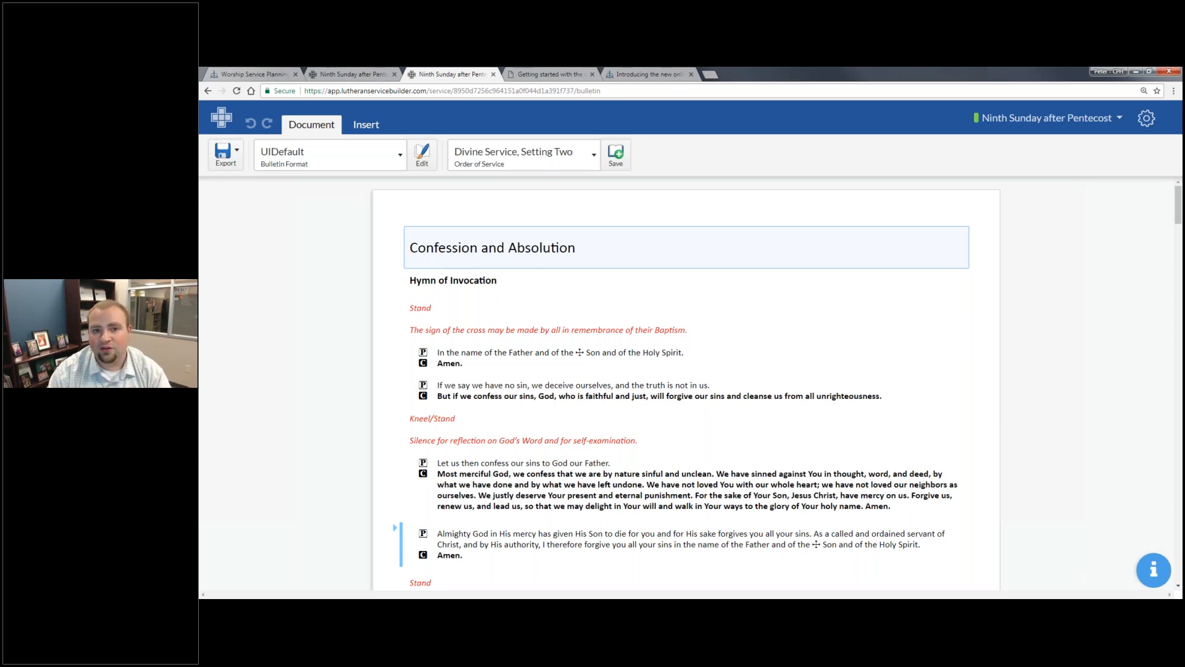
- Fill the Hymn of Invocation with hymn 644 The Church's One Foundation and reduce it to its title line without text or melody
{"action": "left_click", "coordinate": [488, 281]}
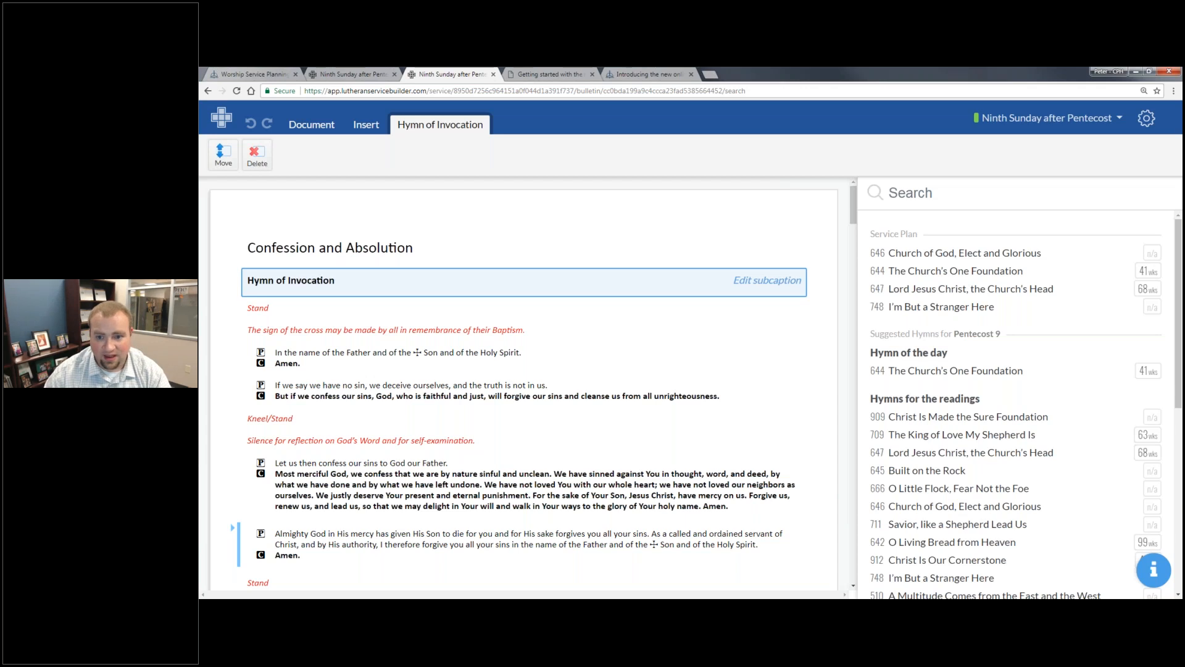
{"action": "left_click", "coordinate": [1027, 268]}
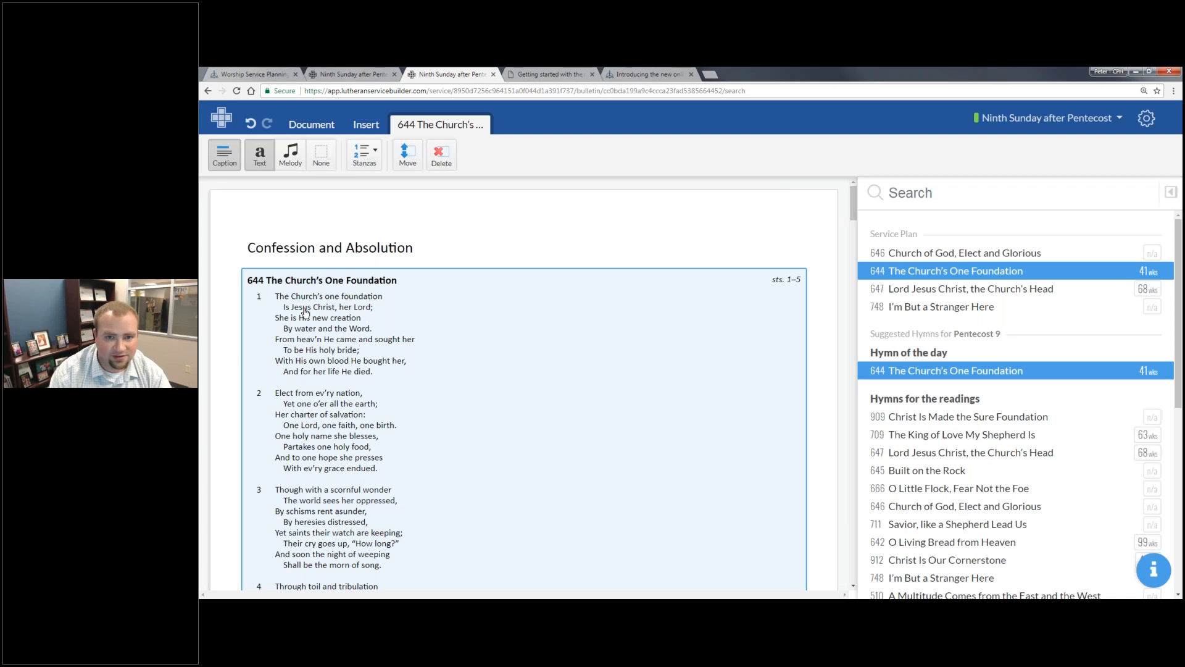
{"action": "left_click", "coordinate": [300, 152]}
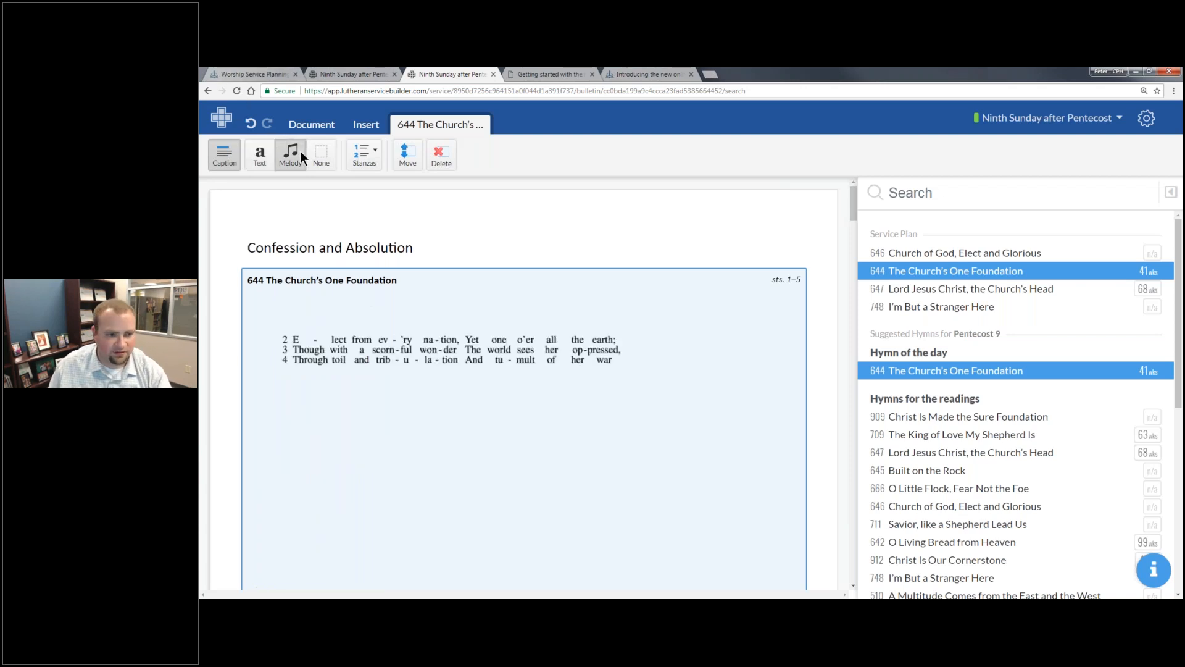
{"action": "left_click", "coordinate": [325, 153]}
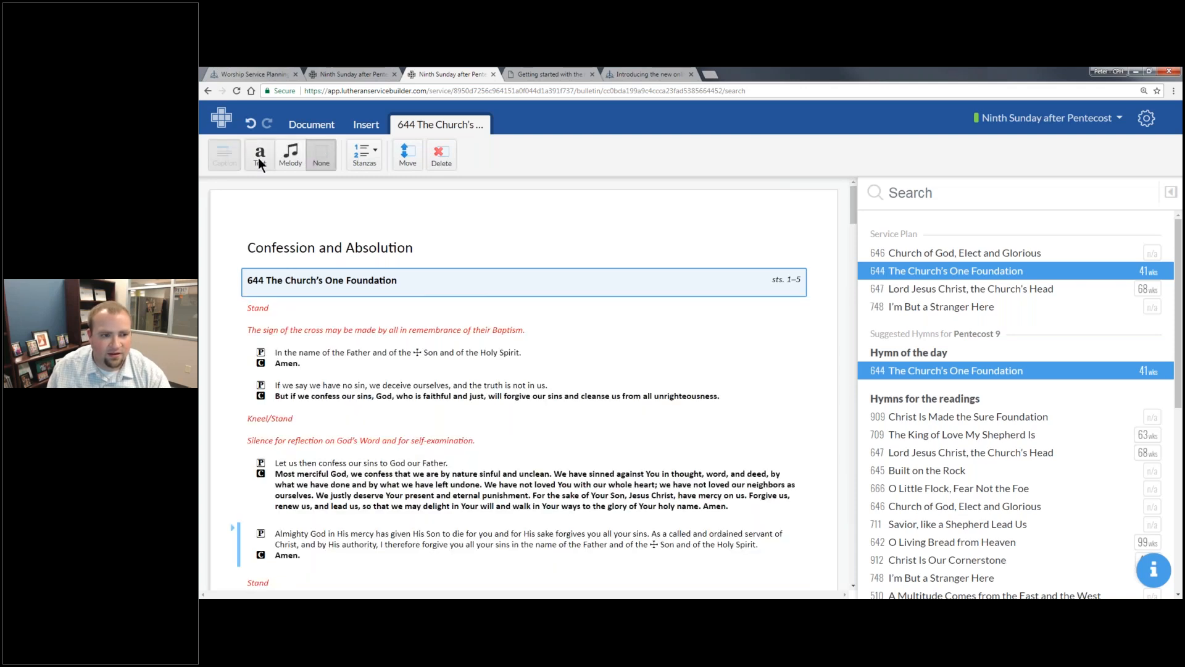
{"action": "left_click", "coordinate": [767, 284]}
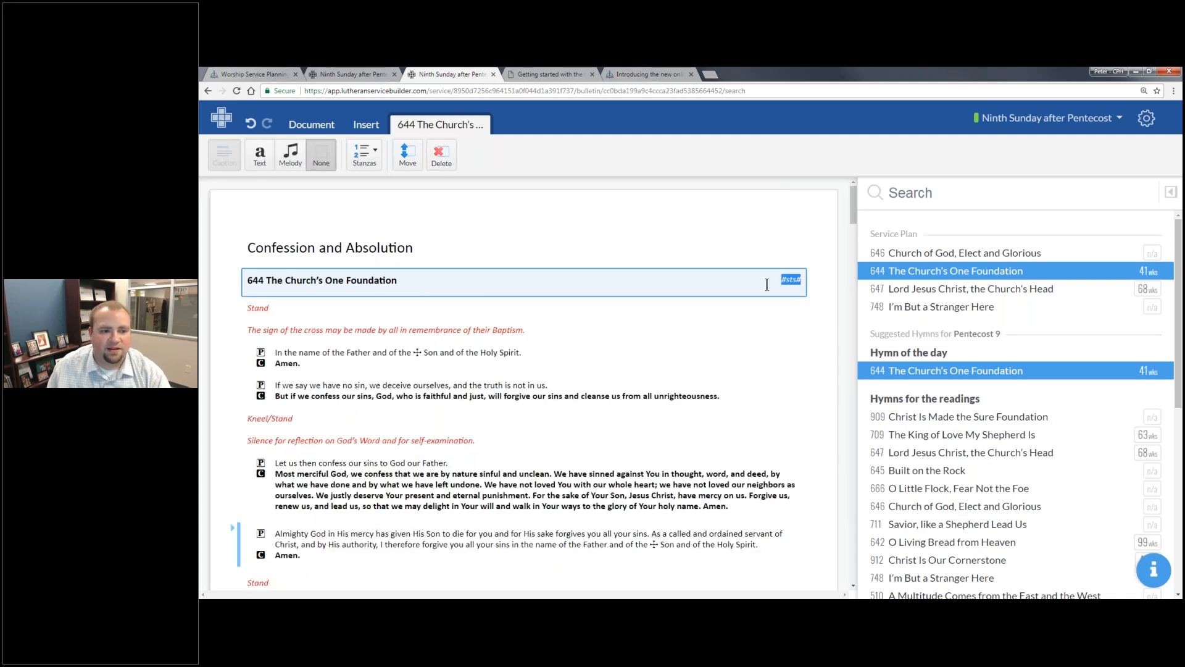
{"action": "left_click", "coordinate": [789, 339]}
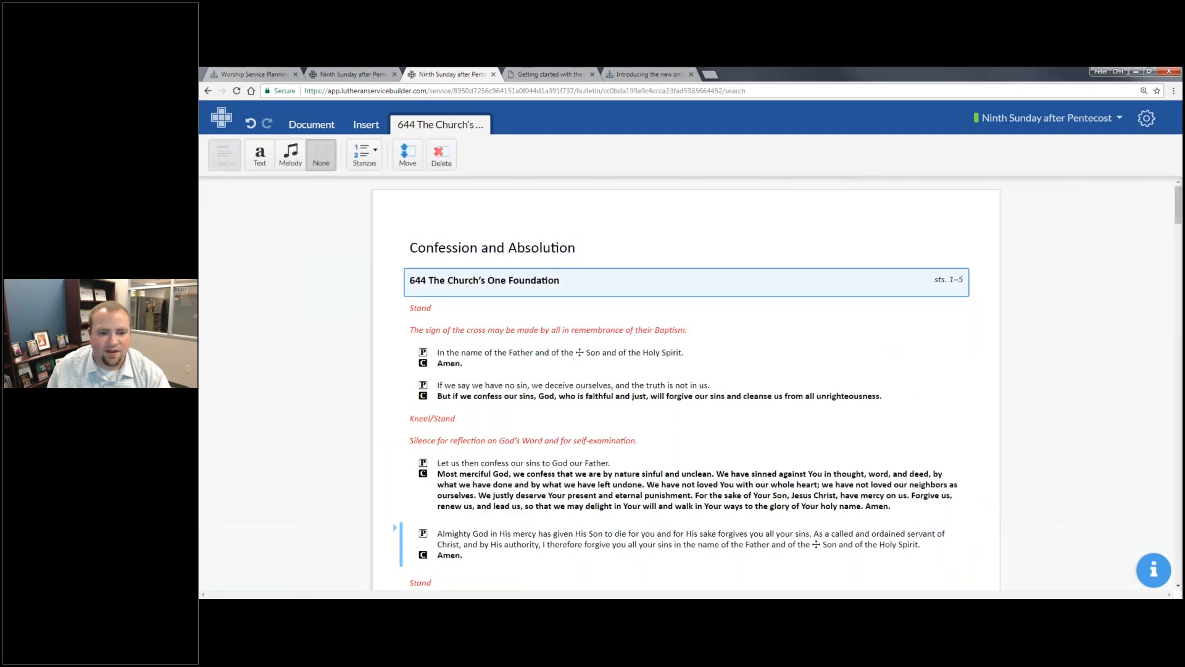
- Limit hymn 644 to its five Spanish stanzas and display it with the melody
{"action": "left_click", "coordinate": [378, 164]}
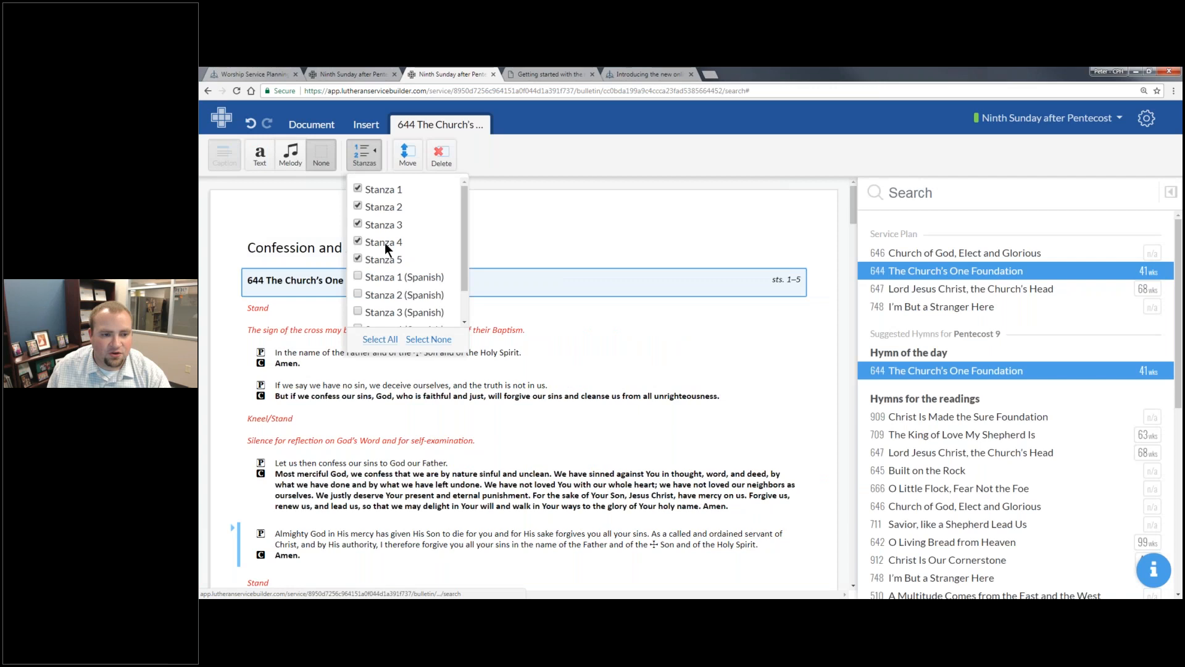
{"action": "left_click", "coordinate": [384, 242]}
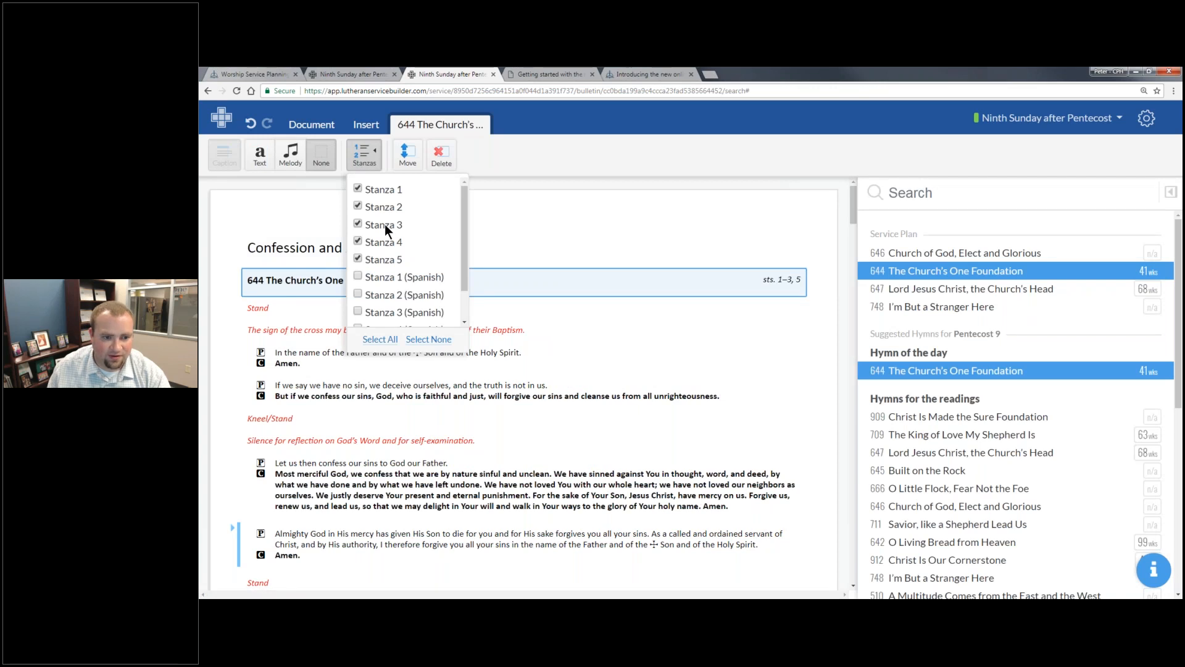
{"action": "left_click", "coordinate": [428, 339]}
{"action": "left_click", "coordinate": [378, 275]}
{"action": "left_click", "coordinate": [381, 293]}
{"action": "scroll", "coordinate": [398, 262], "scroll_direction": "down", "scroll_amount": 2}
{"action": "left_click", "coordinate": [401, 277]}
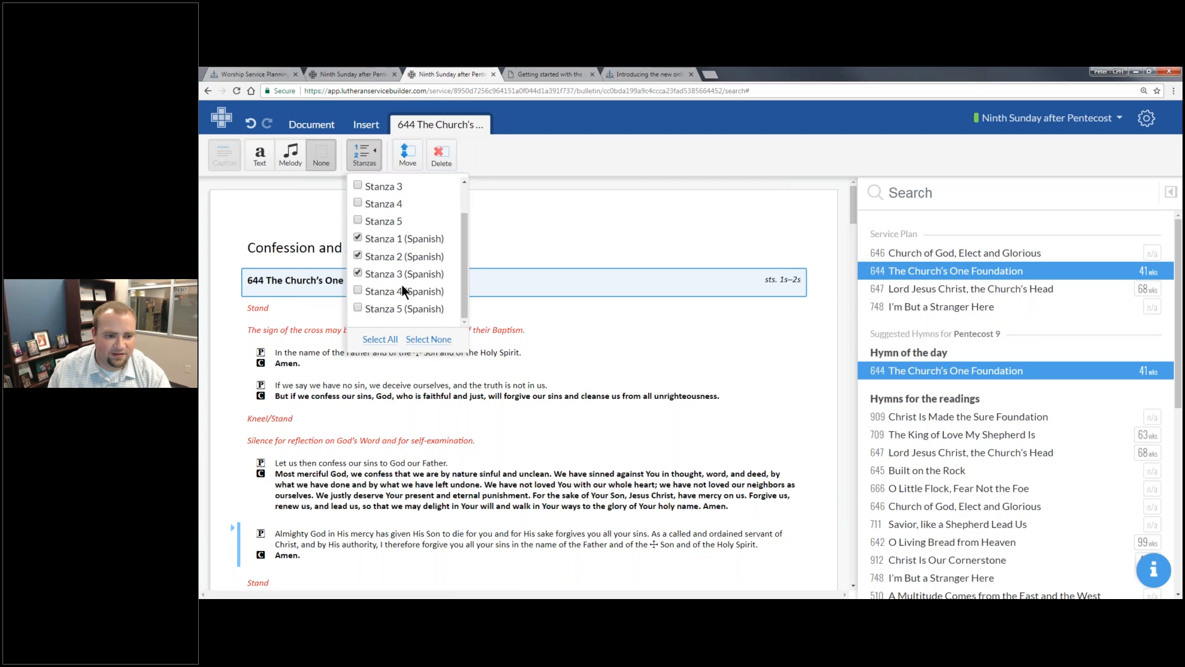
{"action": "left_click", "coordinate": [289, 159]}
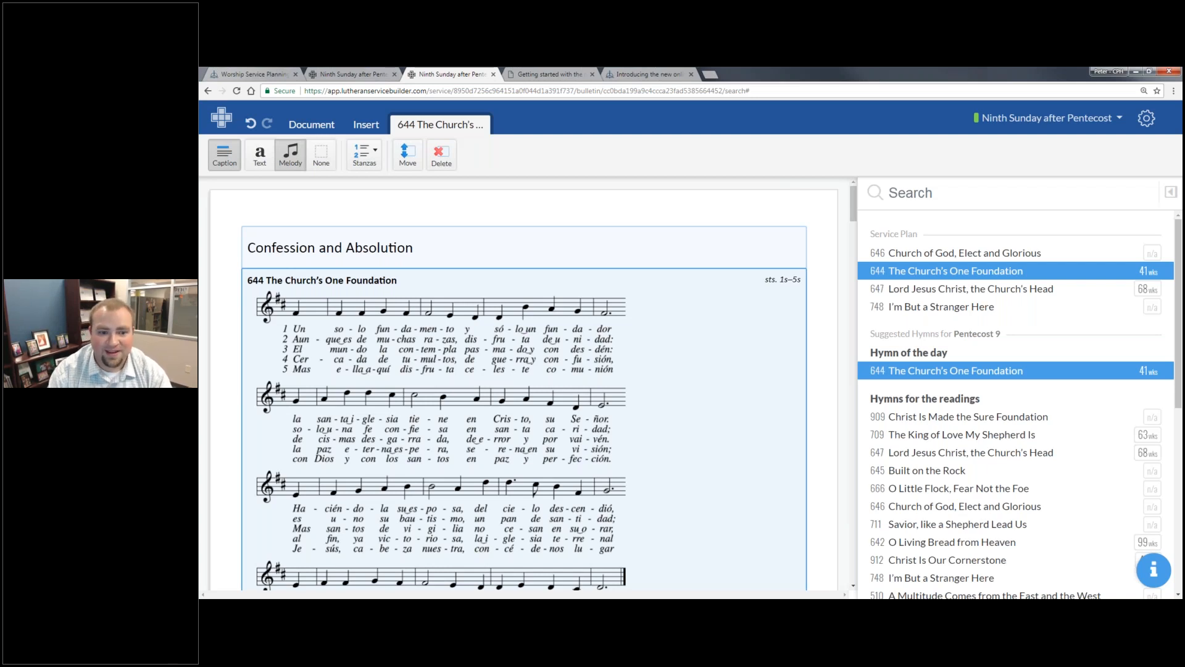
- Add English stanzas 1 to 5 to hymn 644 alongside the Spanish ones and look over the resulting music
{"action": "left_click", "coordinate": [374, 156]}
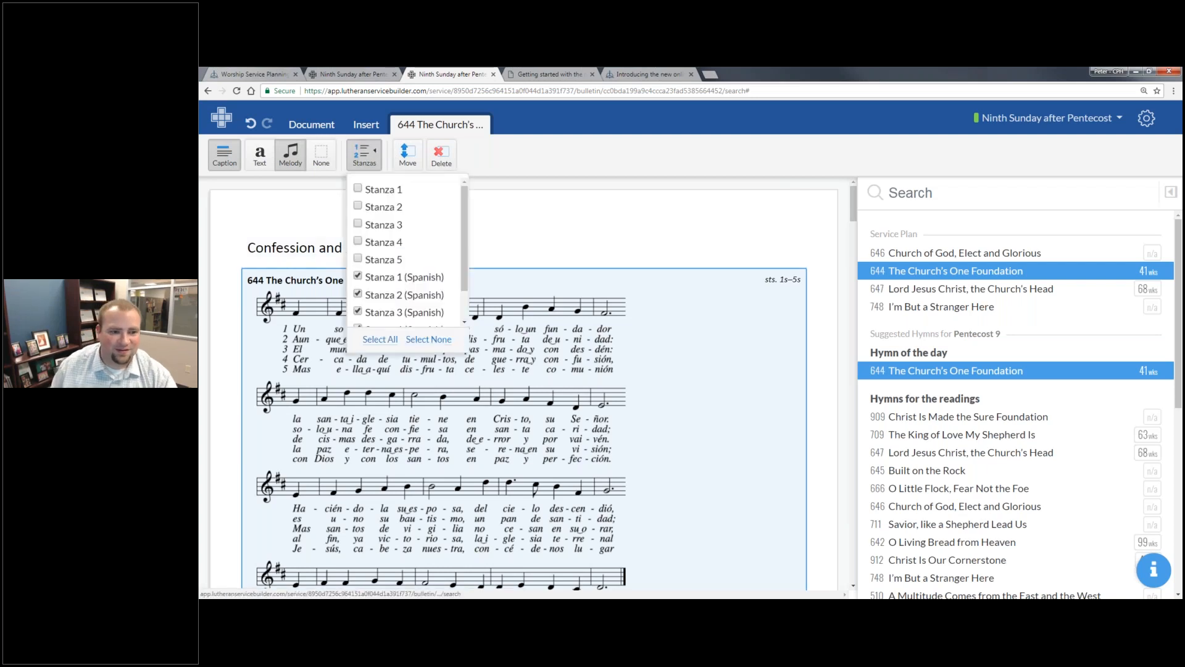
{"action": "left_click", "coordinate": [360, 259]}
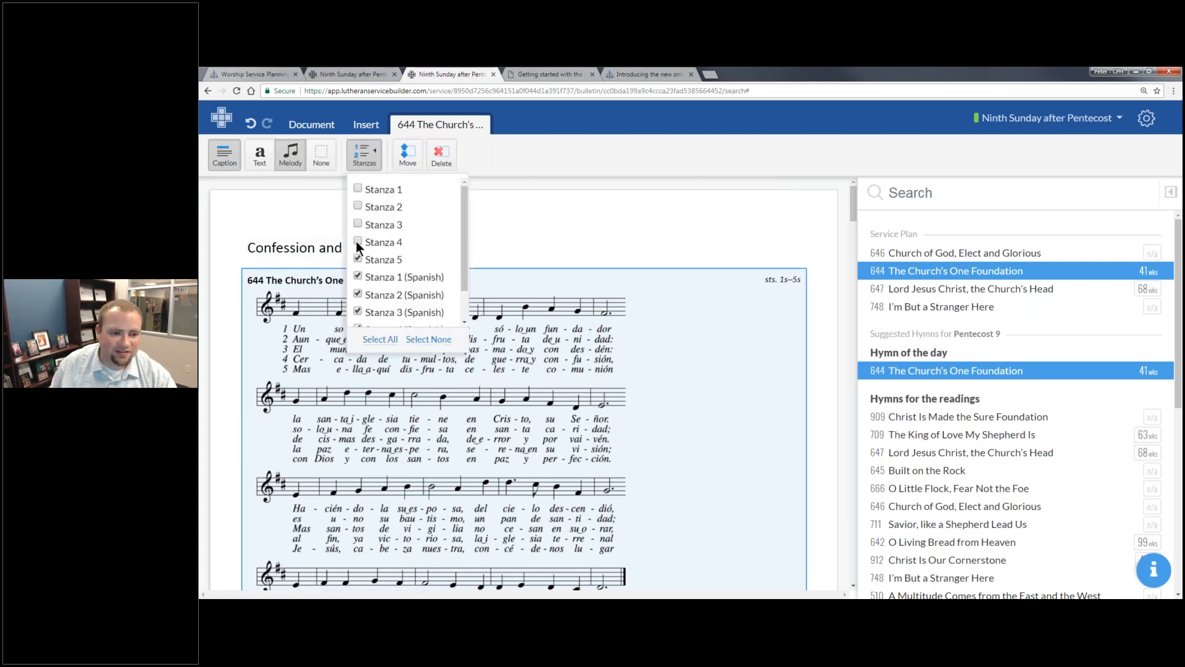
{"action": "left_click", "coordinate": [358, 242]}
{"action": "left_click", "coordinate": [360, 224]}
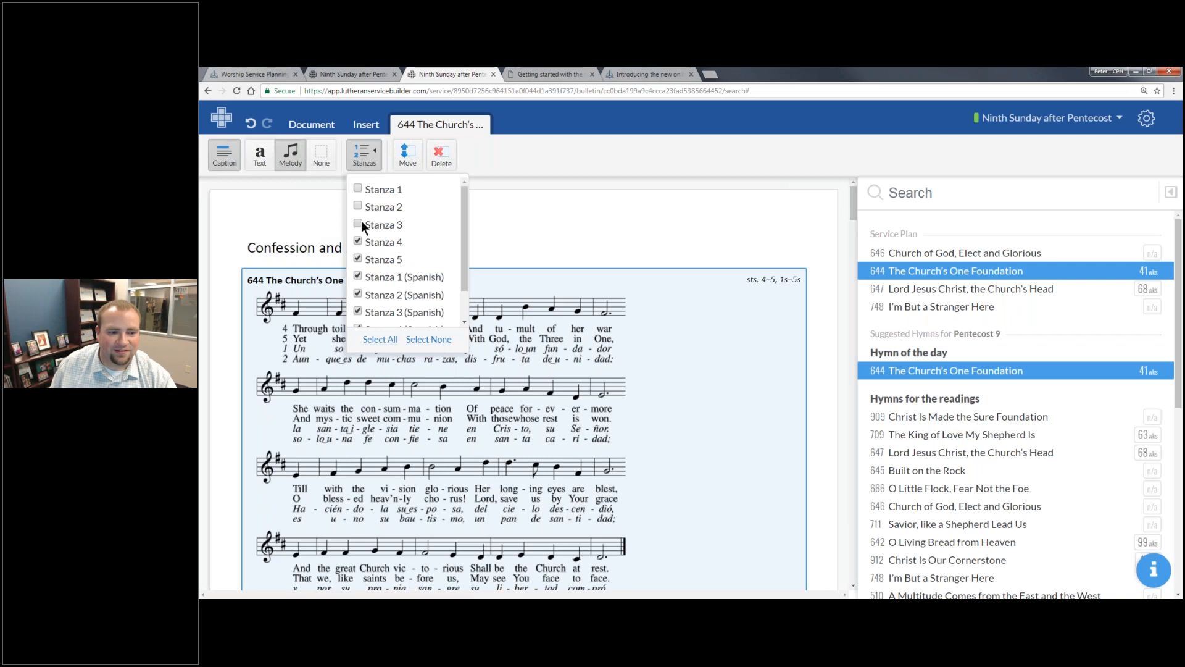
{"action": "left_click", "coordinate": [357, 189]}
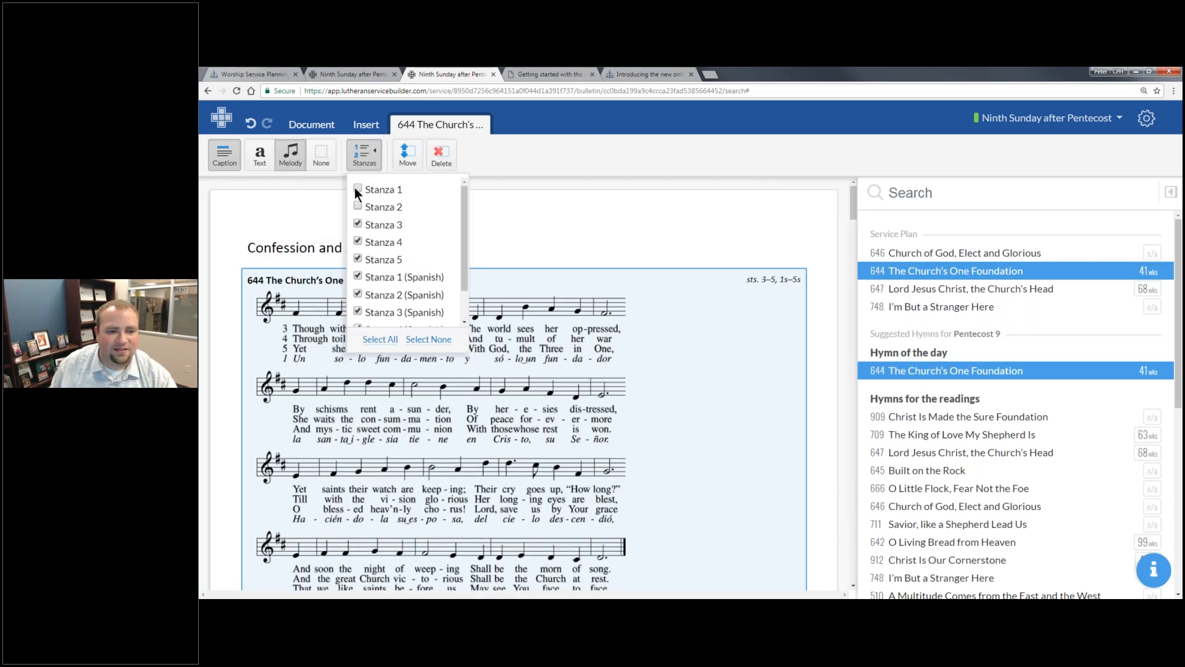
{"action": "left_click", "coordinate": [358, 207]}
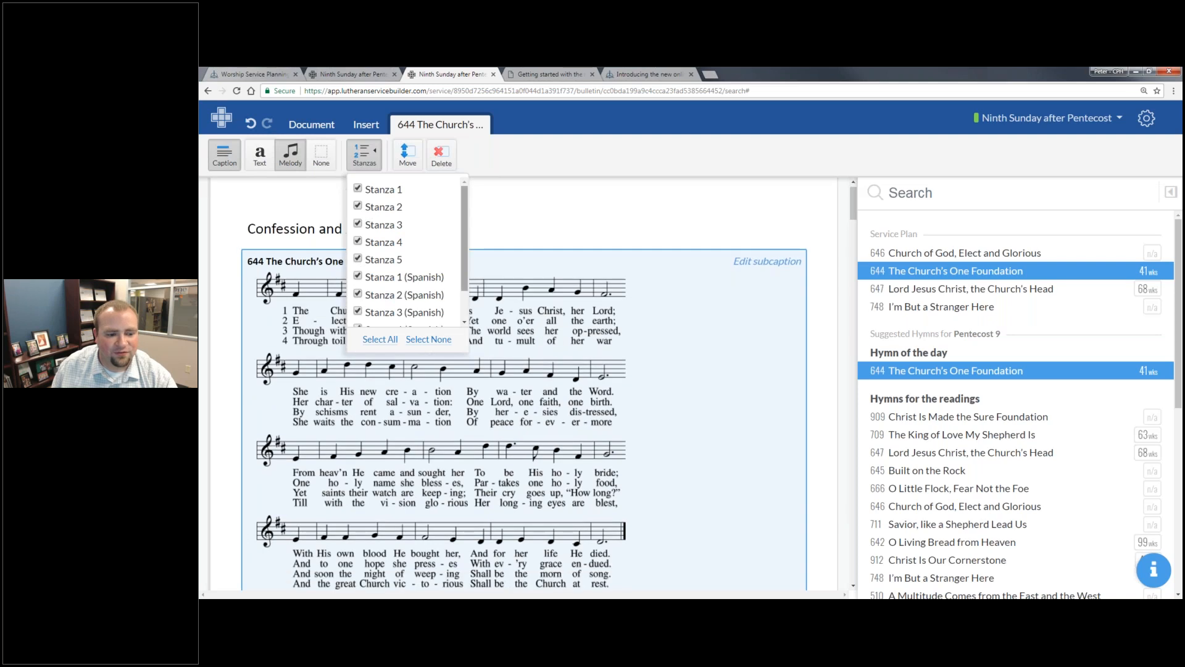
{"action": "scroll", "coordinate": [337, 365], "scroll_direction": "down", "scroll_amount": 5}
{"action": "scroll", "coordinate": [337, 365], "scroll_direction": "up", "scroll_amount": 5}
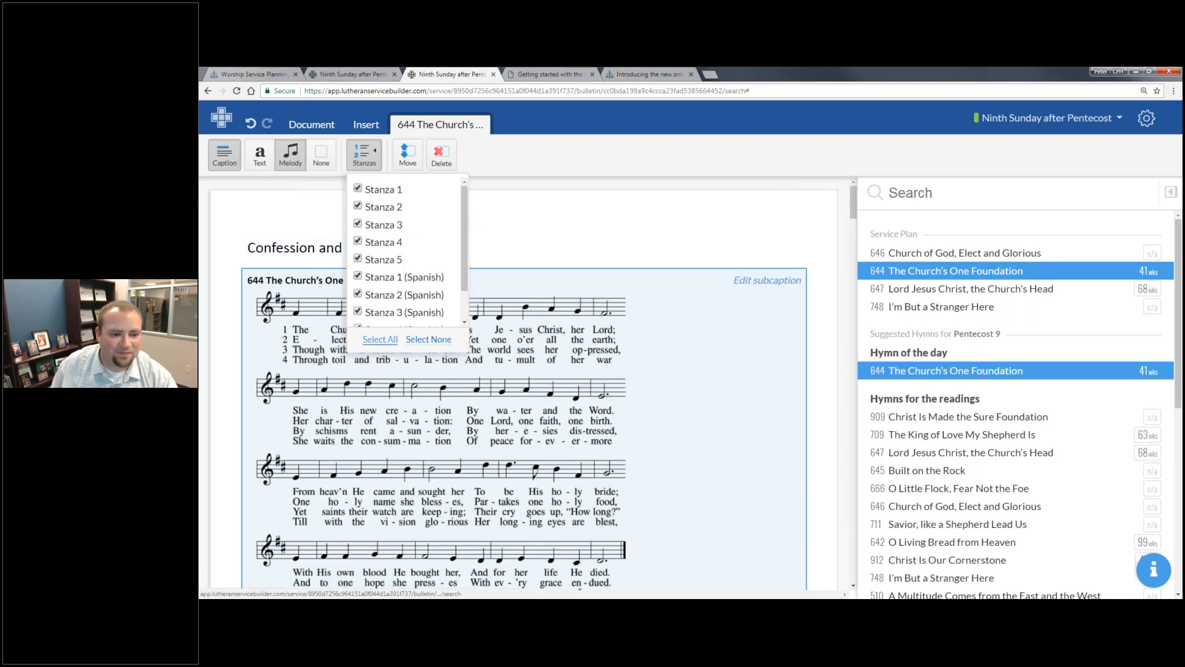
- Clear the stanza selection of hymn 644 and include only English stanzas 1, 2 and 5
{"action": "left_click", "coordinate": [428, 339]}
{"action": "left_click", "coordinate": [360, 190]}
{"action": "left_click", "coordinate": [358, 206]}
{"action": "left_click", "coordinate": [358, 258]}
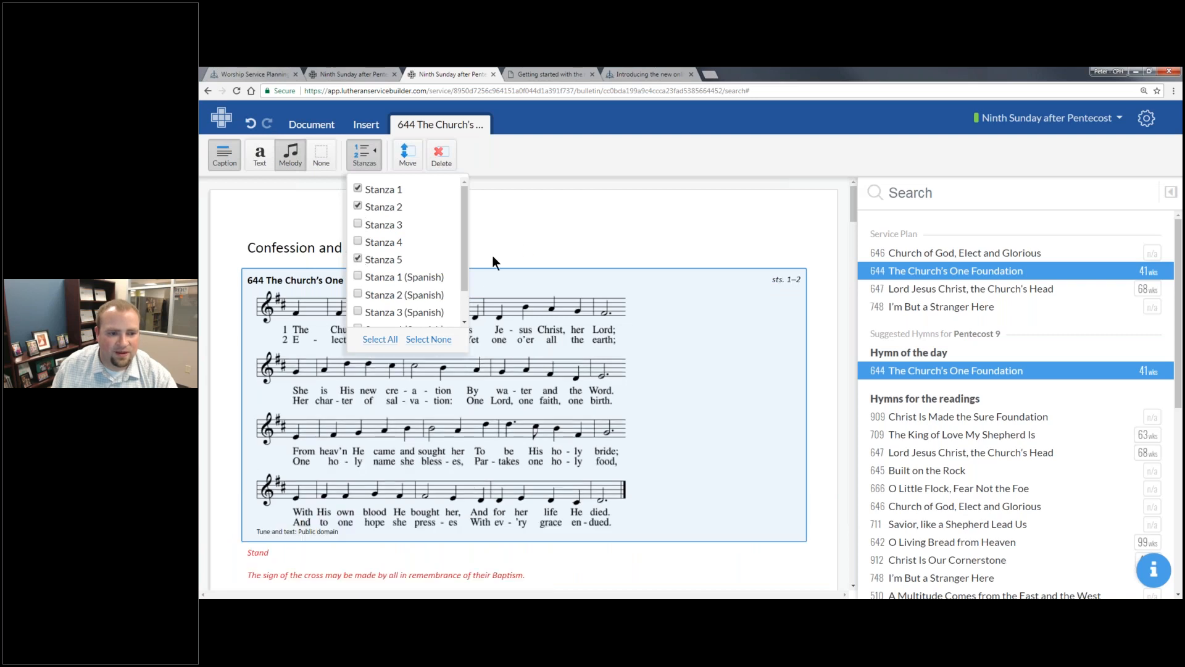
{"action": "left_click", "coordinate": [531, 377]}
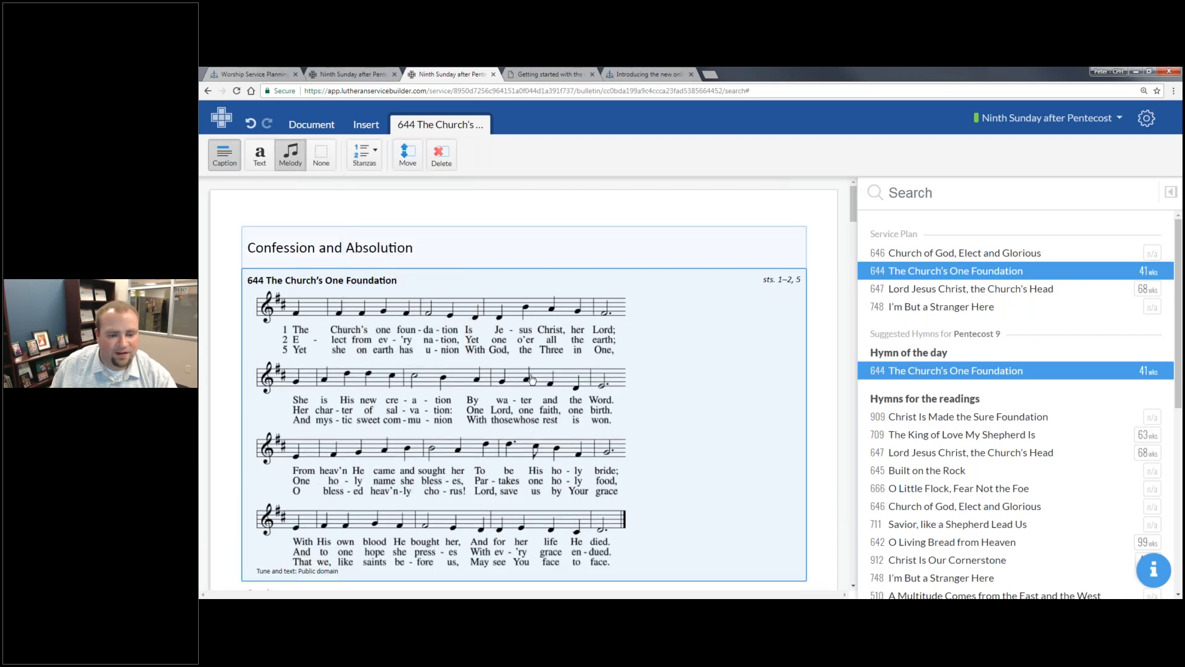
- Replace hymn 644 in the Hymn of Invocation with the suggested hymn 645 Built on the Rock
{"action": "left_click", "coordinate": [532, 379]}
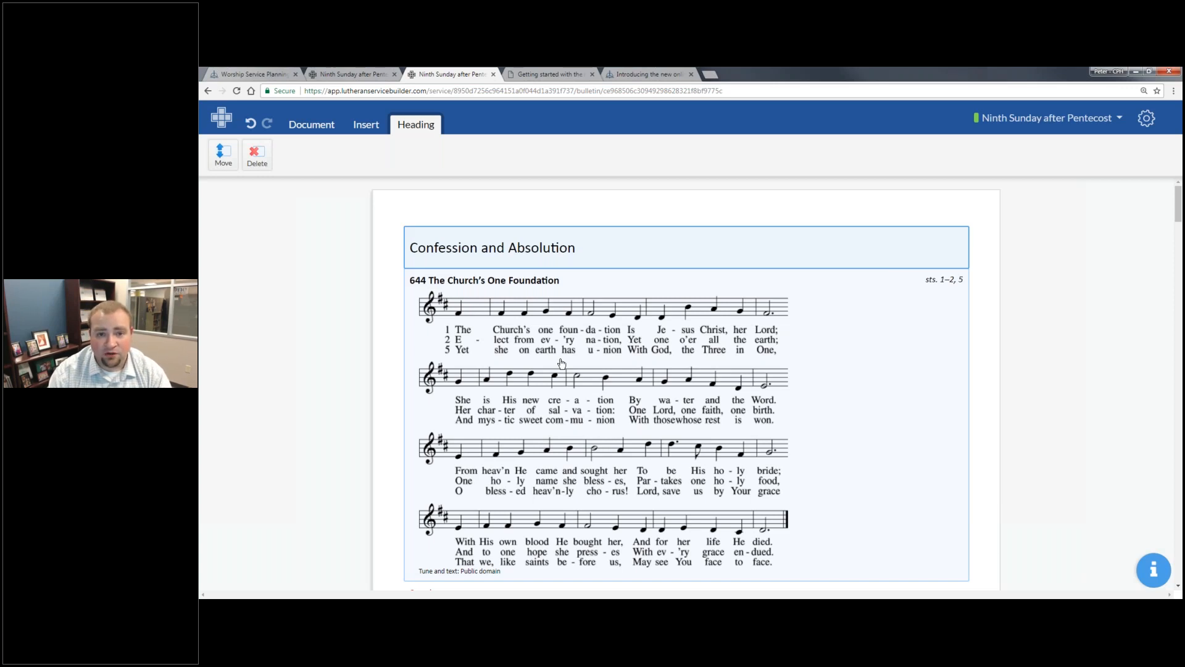
{"action": "left_click", "coordinate": [562, 363]}
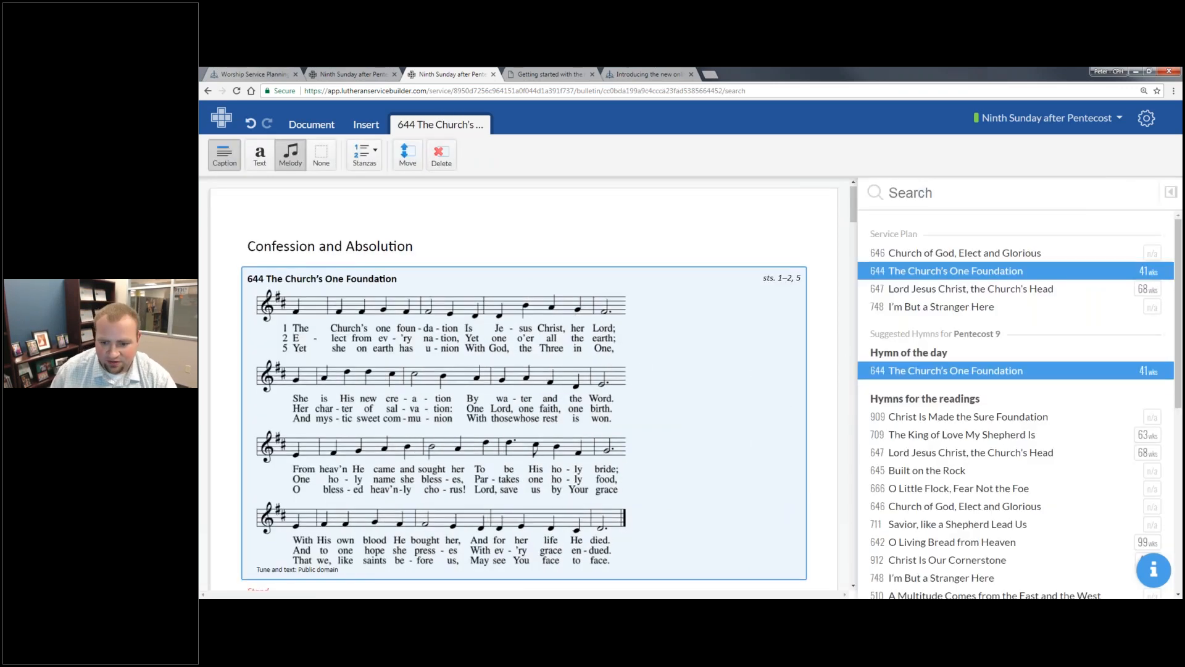
{"action": "left_click", "coordinate": [937, 472]}
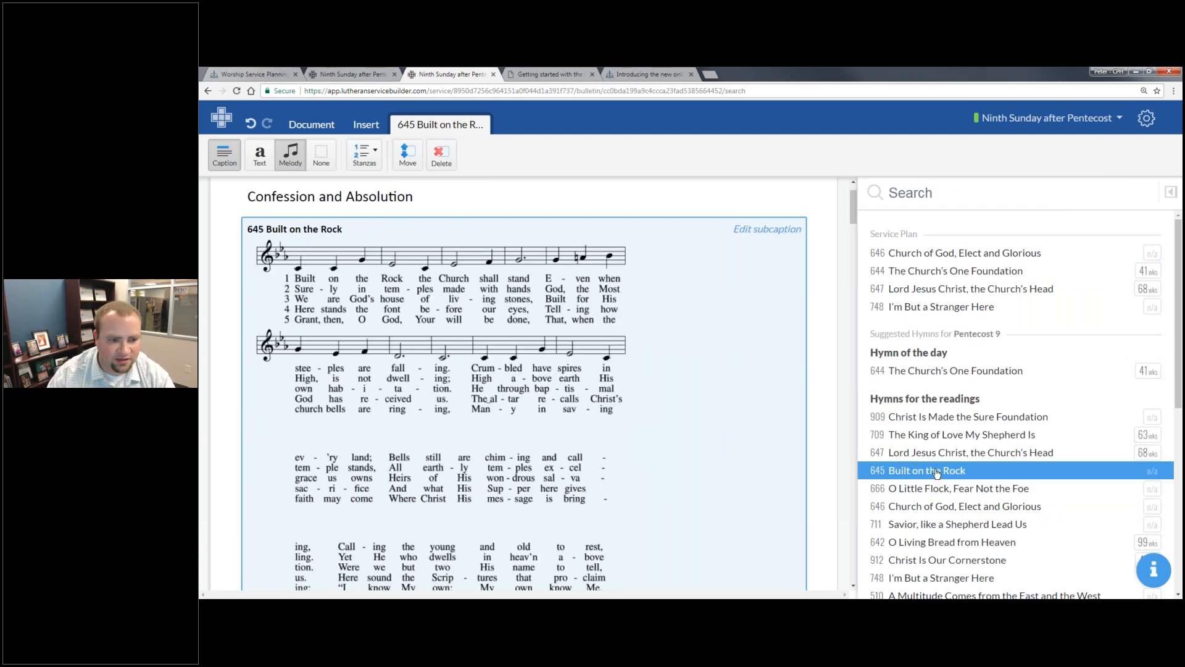
- Preview the melody of hymn 645 Built on the Rock beside the hymn list, and return to the bulletin
{"action": "left_click", "coordinate": [1171, 192]}
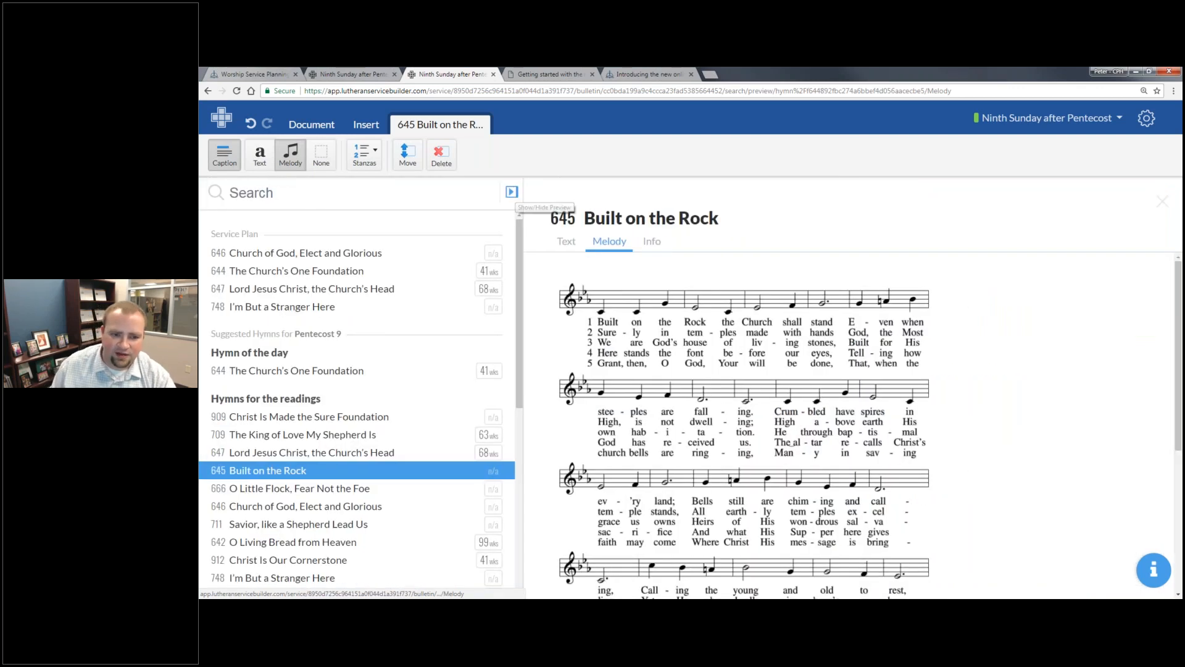
{"action": "left_click", "coordinate": [512, 192]}
{"action": "left_click", "coordinate": [1172, 194]}
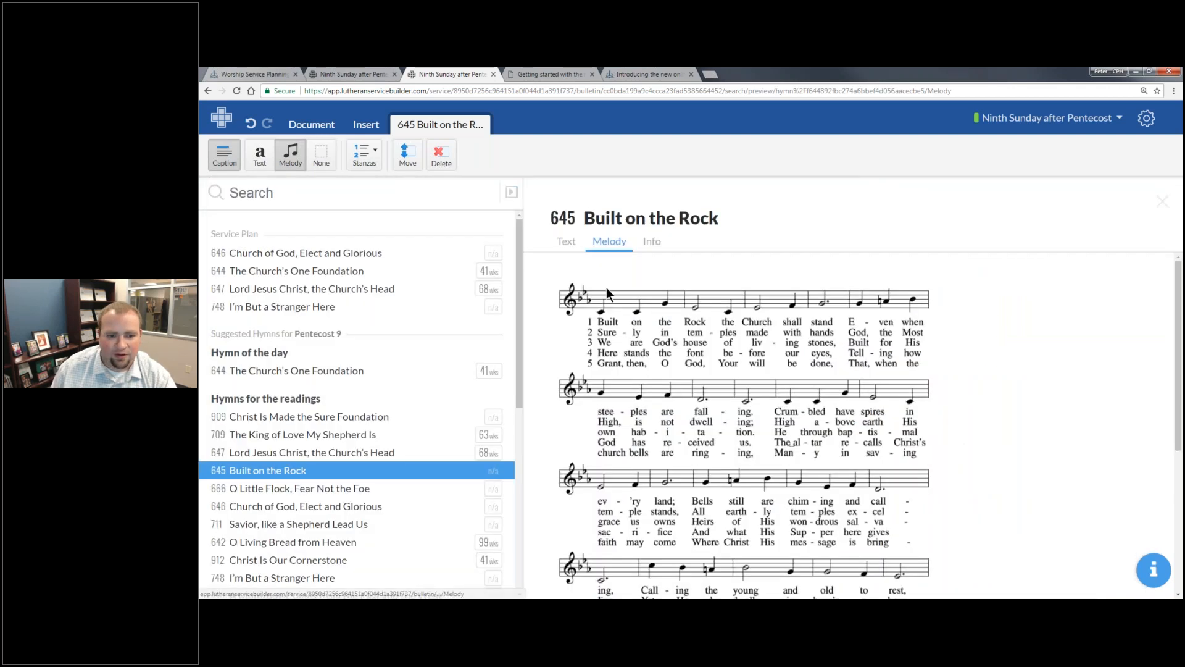
{"action": "scroll", "coordinate": [606, 287], "scroll_direction": "down", "scroll_amount": 5}
{"action": "scroll", "coordinate": [637, 384], "scroll_direction": "up", "scroll_amount": 5}
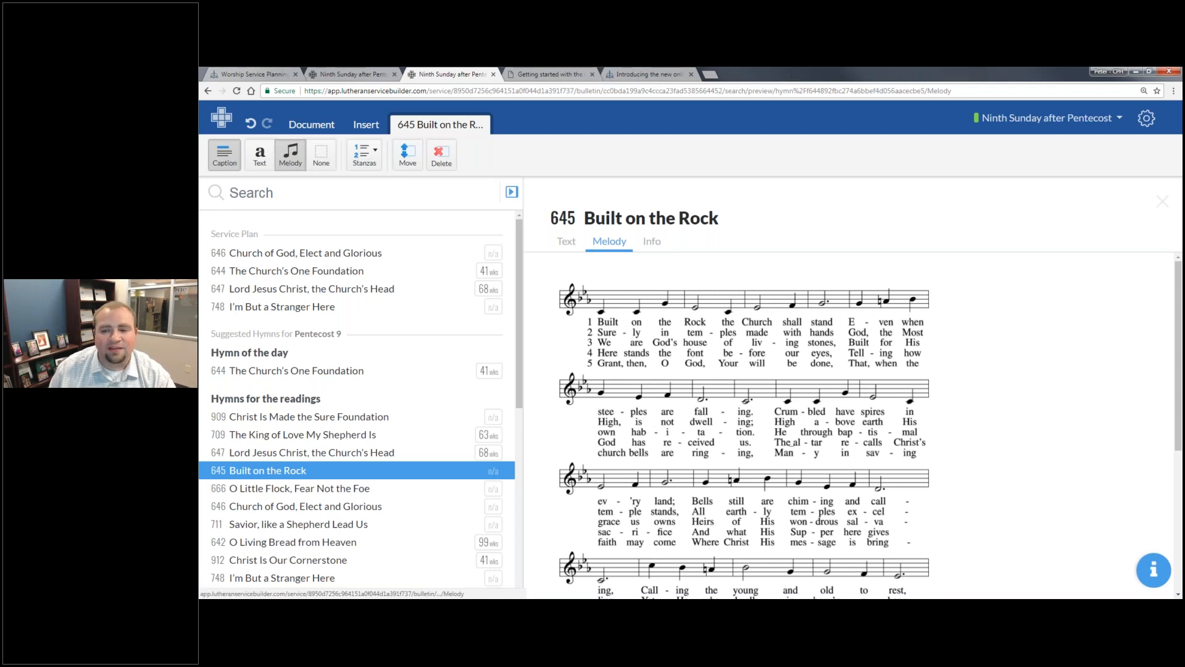
{"action": "left_click", "coordinate": [512, 192]}
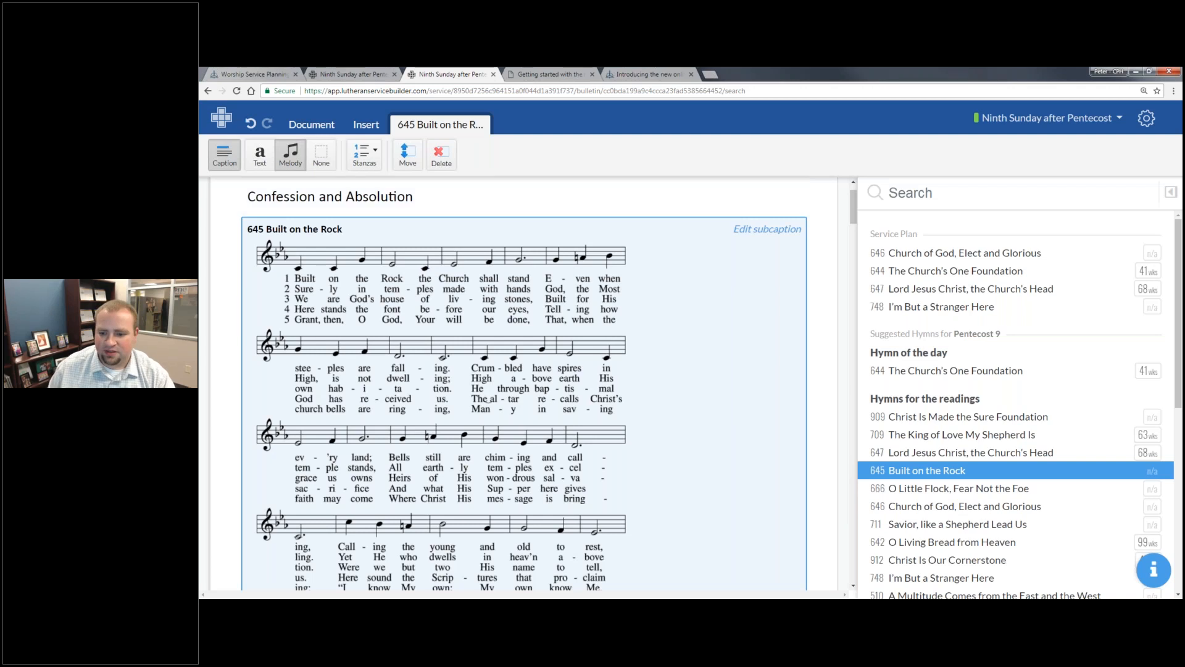
{"action": "left_click", "coordinate": [1171, 192]}
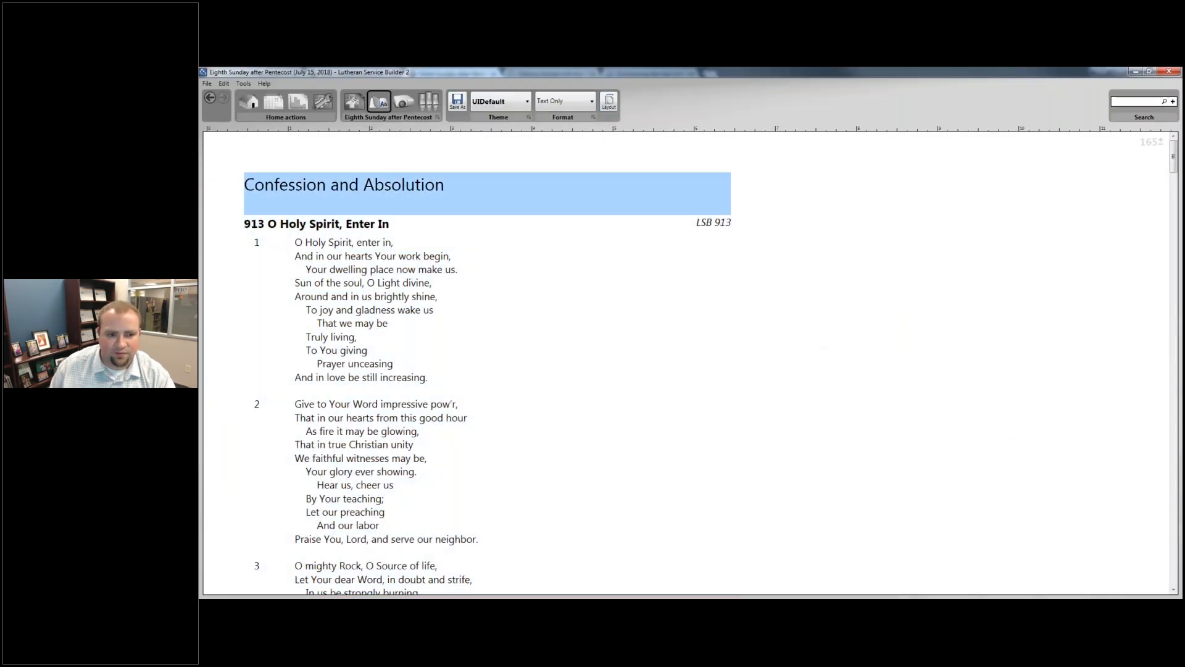
- Switch to Lutheran Service Builder 2 to view the Eighth Sunday after Pentecost service for comparison
{"action": "left_click", "coordinate": [389, 300]}
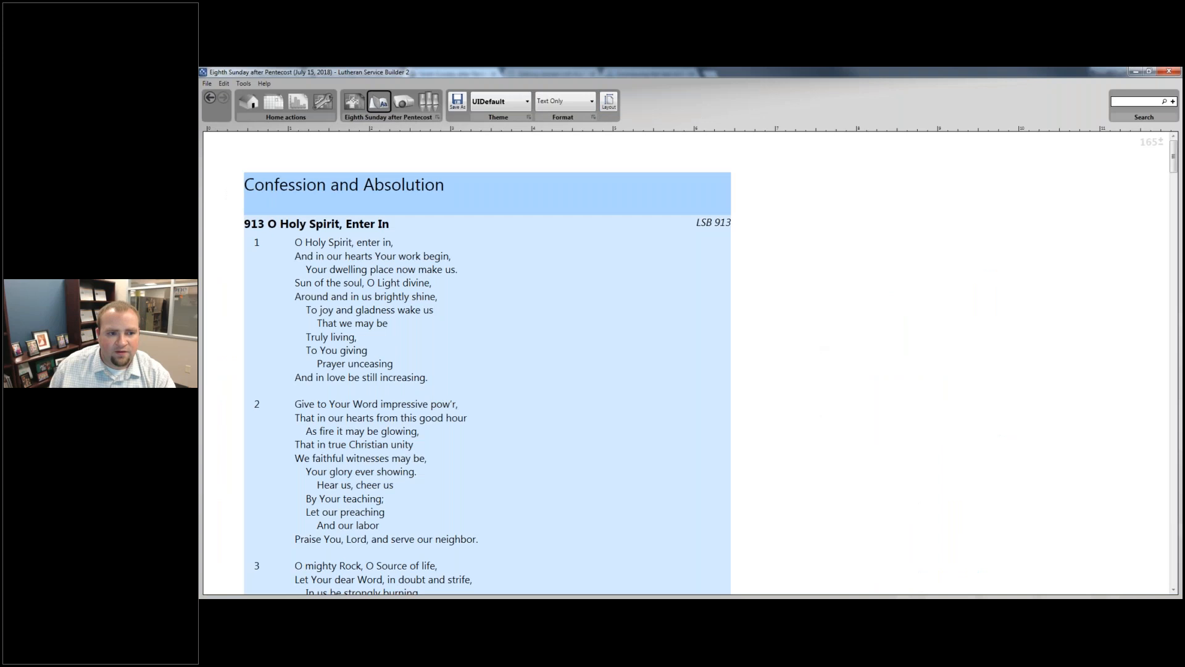
{"action": "left_click", "coordinate": [352, 108]}
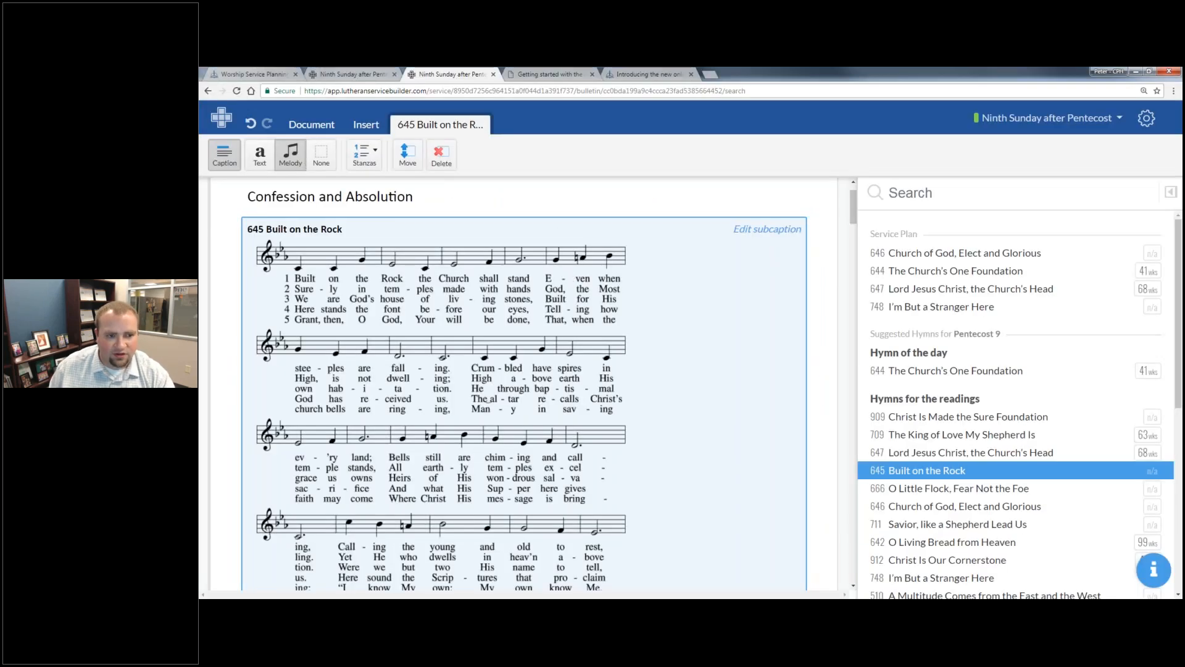
- In the online Builder, insert a hymn just before the Service of the Word heading and fill it with 748 I'm But a Stranger Here
{"action": "left_click", "coordinate": [373, 126]}
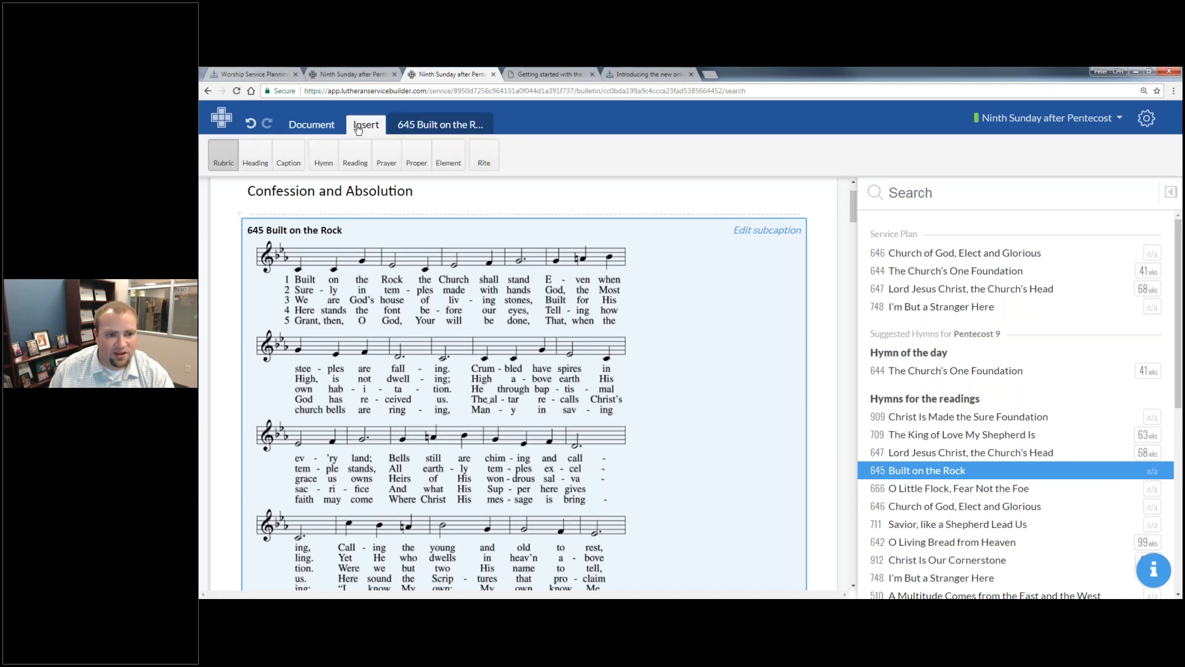
{"action": "scroll", "coordinate": [524, 333], "scroll_direction": "down", "scroll_amount": 7}
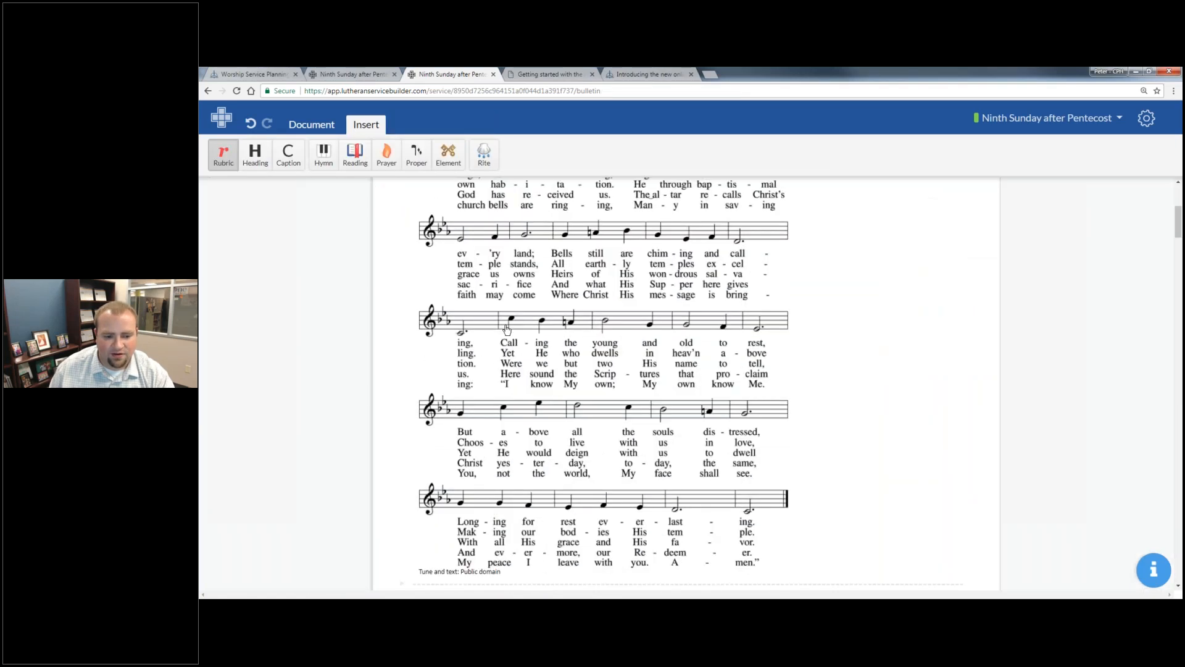
{"action": "scroll", "coordinate": [578, 441], "scroll_direction": "down", "scroll_amount": 2}
{"action": "scroll", "coordinate": [455, 432], "scroll_direction": "down", "scroll_amount": 4}
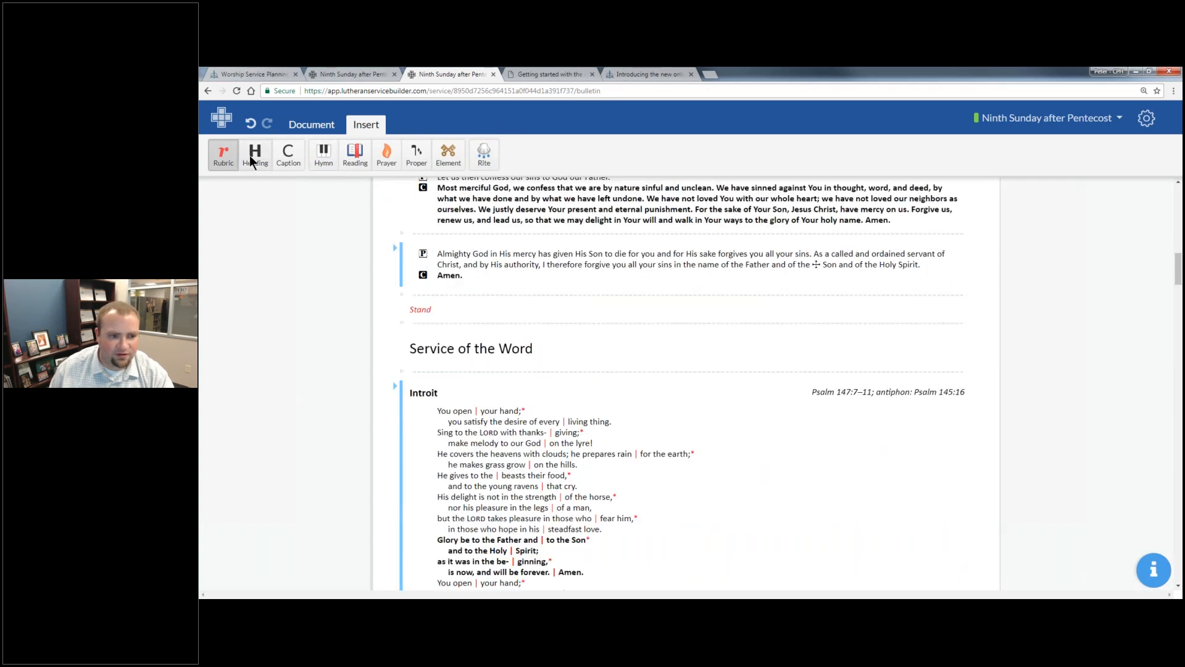
{"action": "left_click", "coordinate": [328, 143]}
{"action": "left_click", "coordinate": [487, 326]}
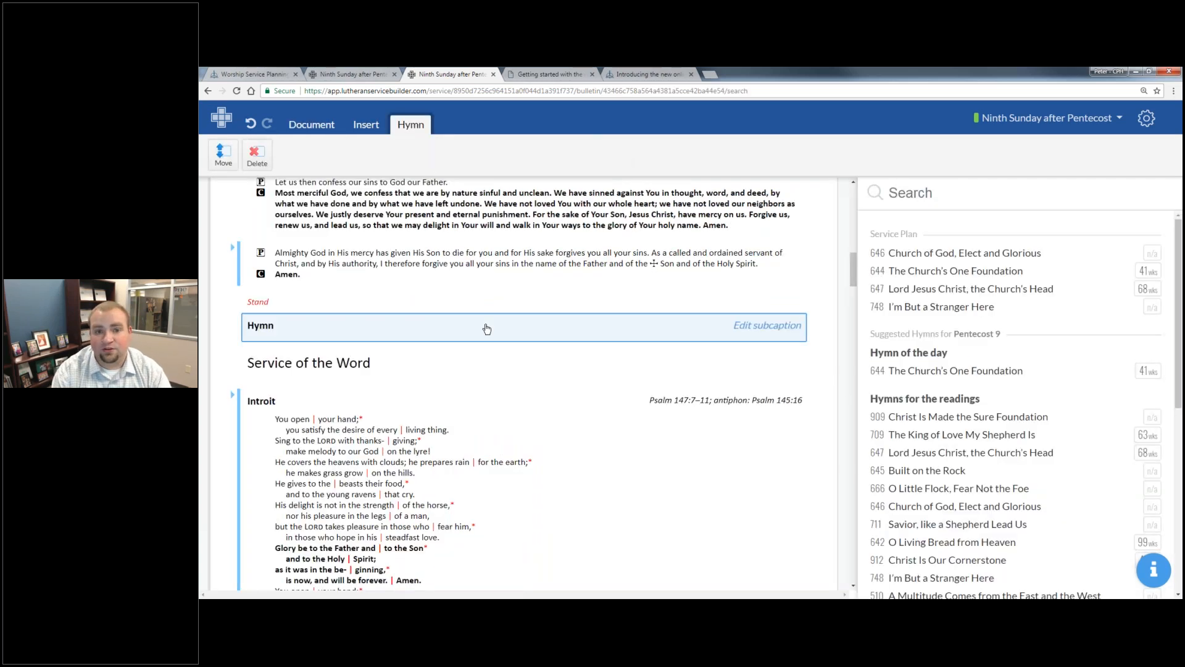
{"action": "left_click", "coordinate": [969, 308]}
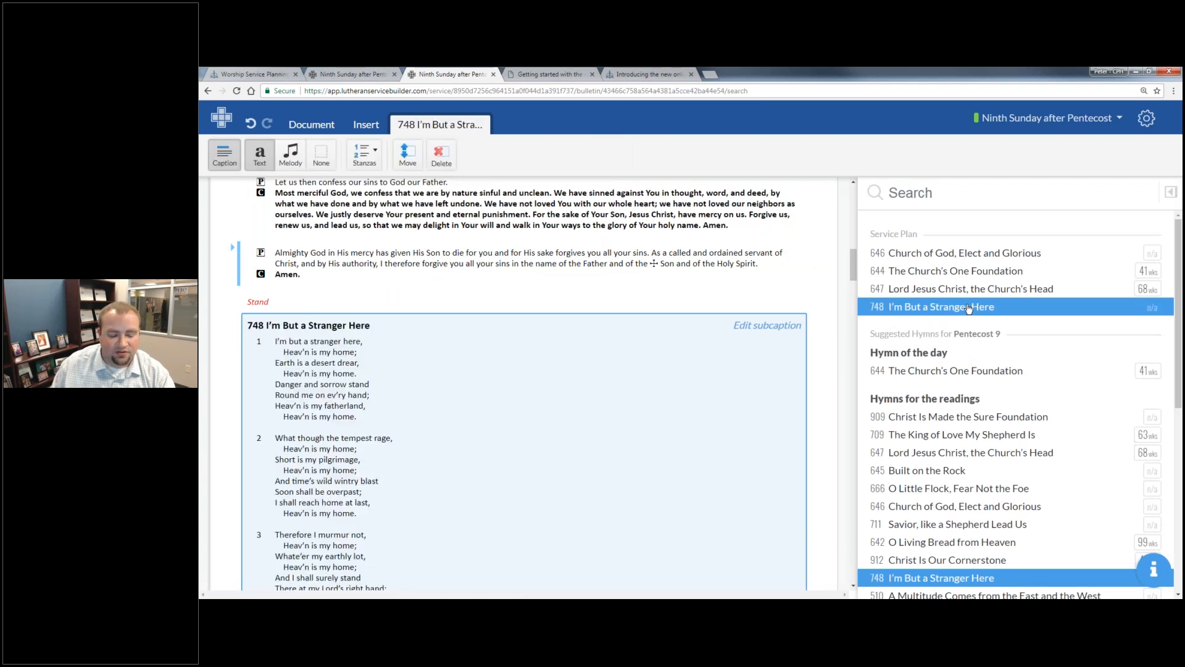
- Delete hymn 748 and the Service of the Word heading from the bulletin
{"action": "left_click", "coordinate": [440, 156]}
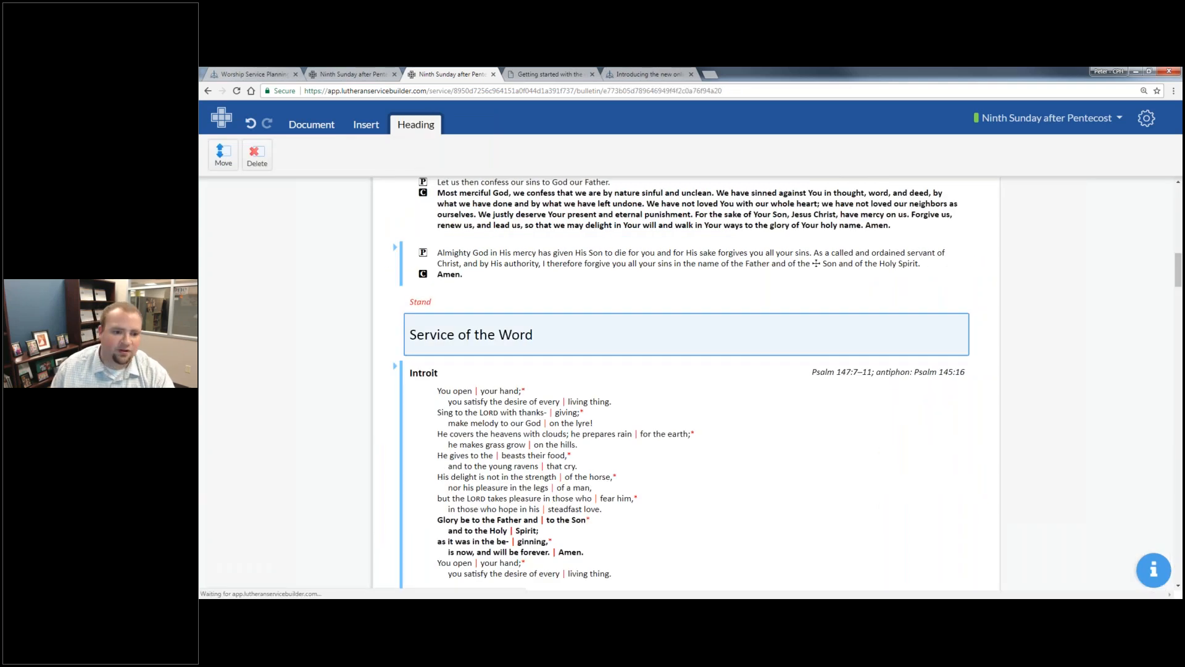
{"action": "key", "text": "Delete"}
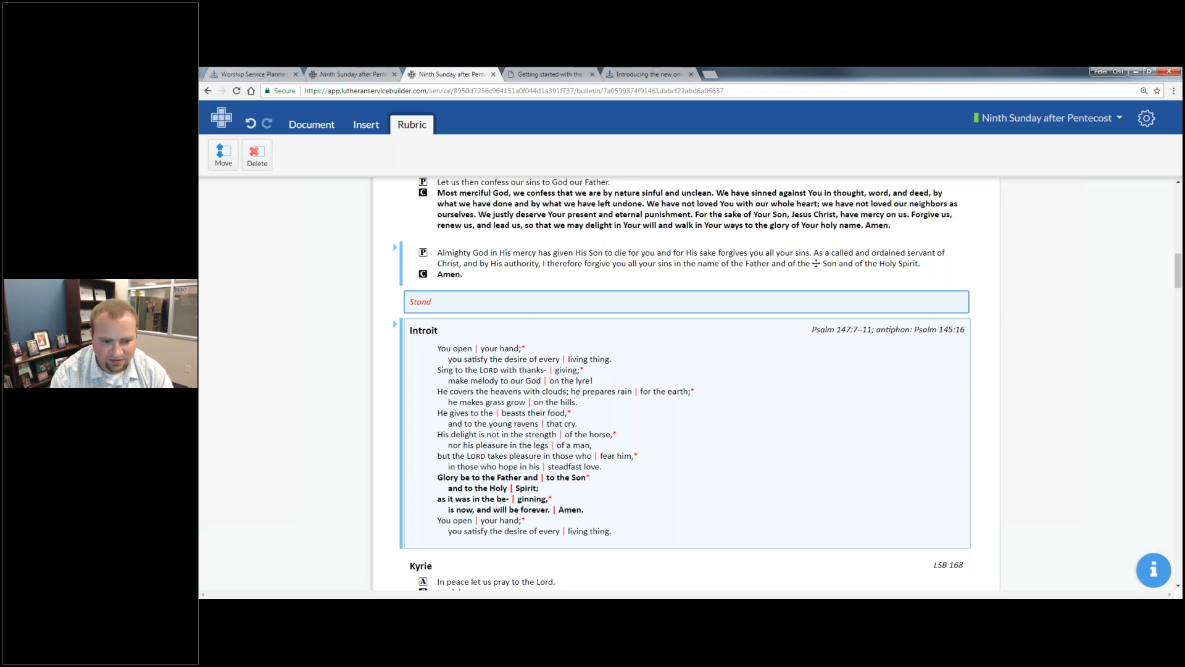
- Change the Introit caption in the bulletin to "This is the Introit"
{"action": "left_click", "coordinate": [434, 337]}
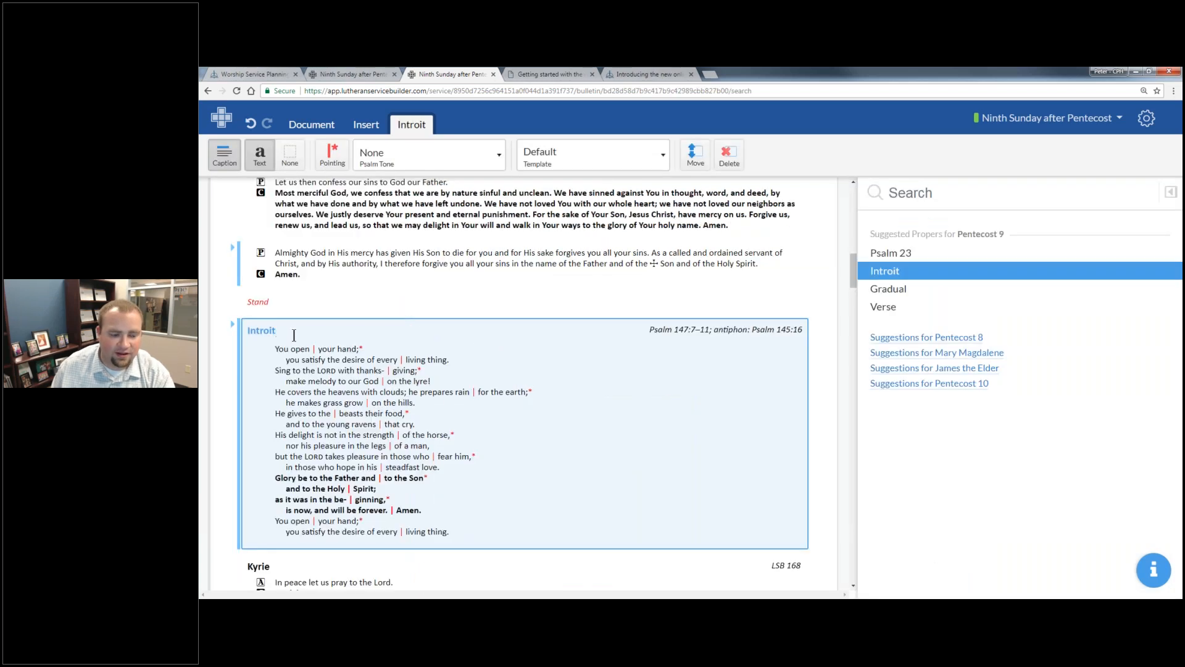
{"action": "type", "text": "Thi sis the"}
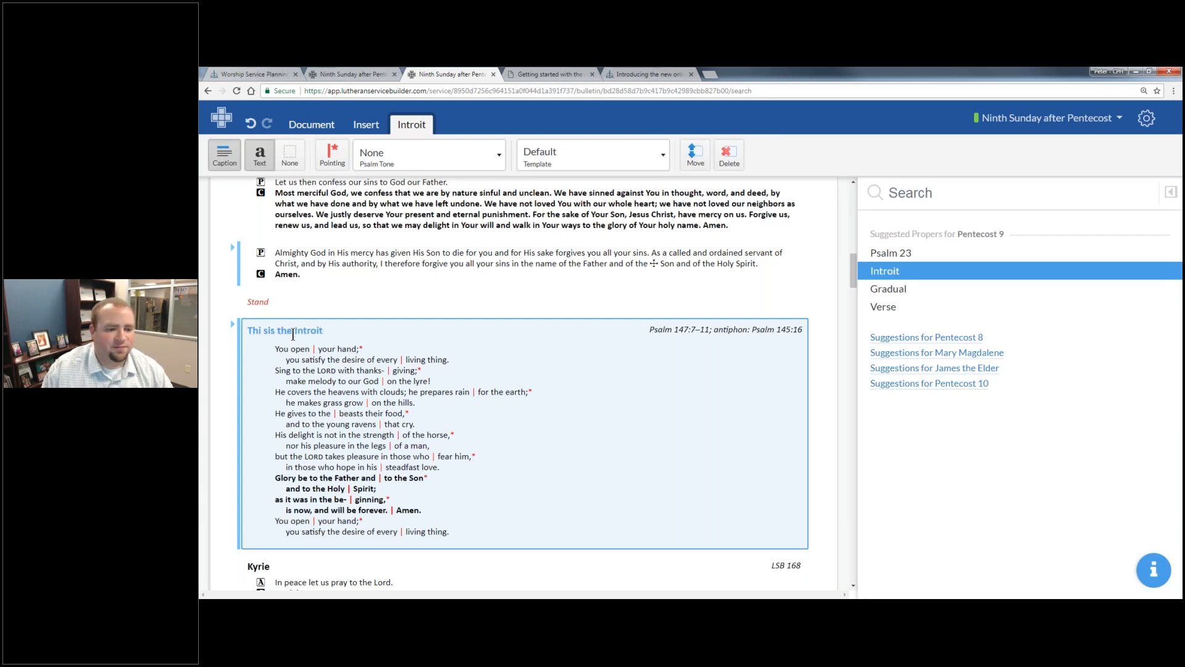
{"action": "key", "text": "Delete"}
{"action": "key", "text": "End"}
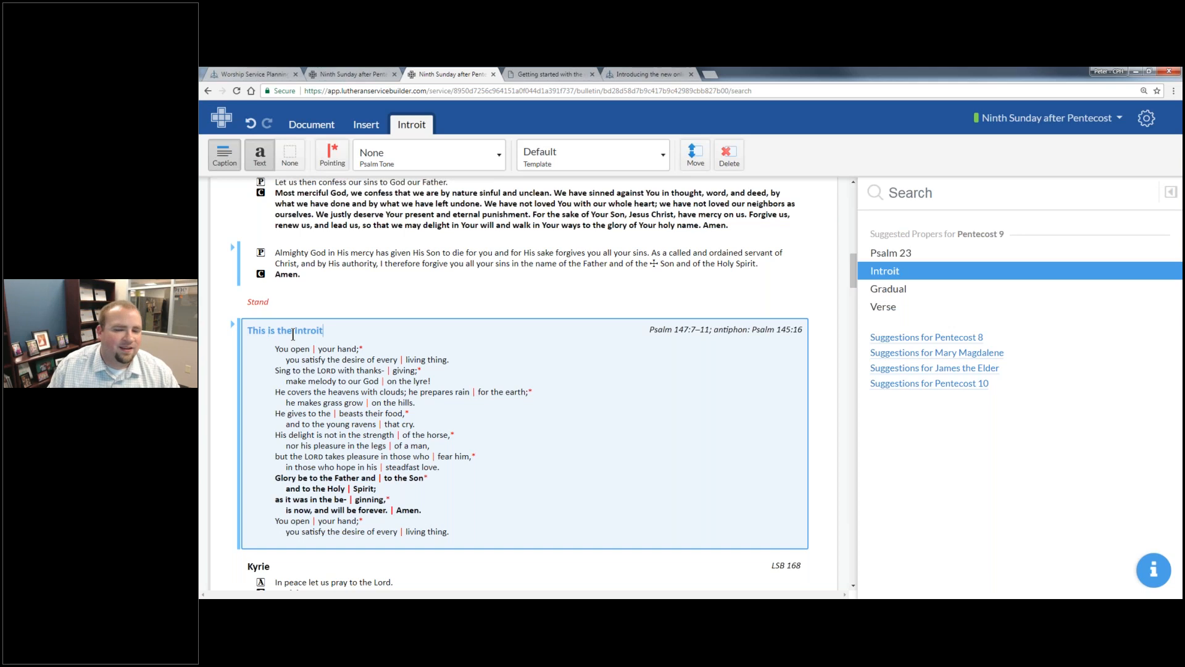
- Remove the added words so the caption reads just "Introit", and leave the element by selecting the Stand rubric above it
{"action": "key", "text": "Delete"}
{"action": "key", "text": "Delete"}
{"action": "key", "text": "Delete"}
{"action": "key", "text": "Delete"}
{"action": "key", "text": "Delete"}
{"action": "key", "text": "Delete"}
{"action": "key", "text": "Delete"}
{"action": "key", "text": "Delete"}
{"action": "key", "text": "Delete"}
{"action": "key", "text": "Delete"}
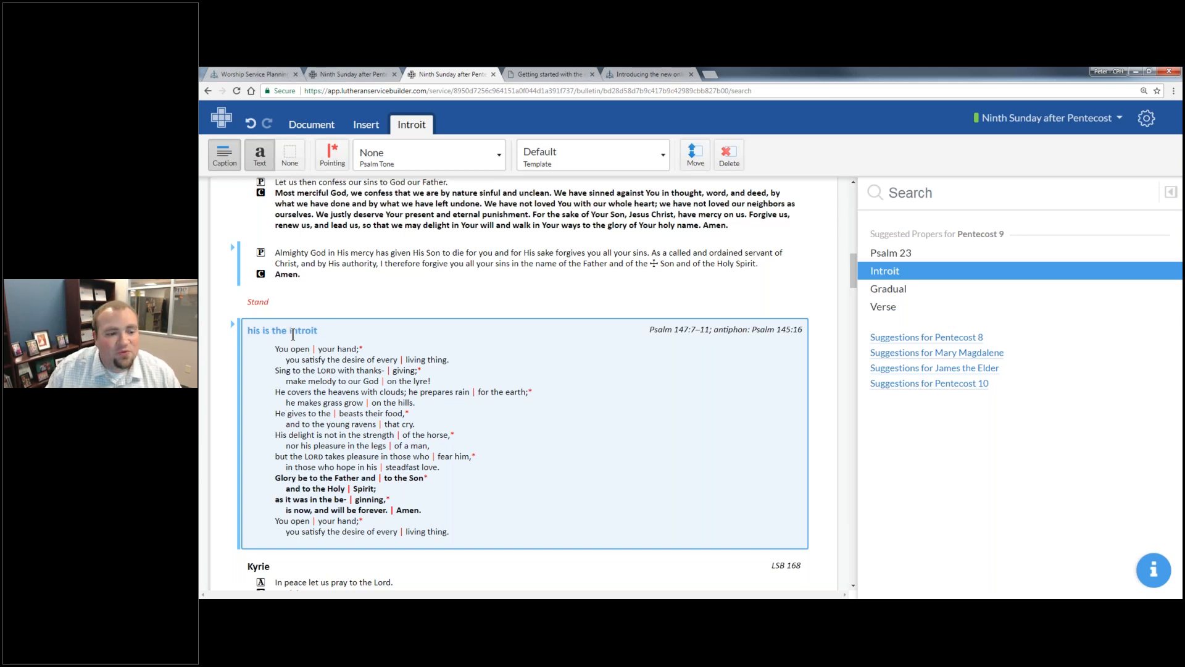
{"action": "key", "text": "Delete"}
{"action": "key", "text": "Delete"}
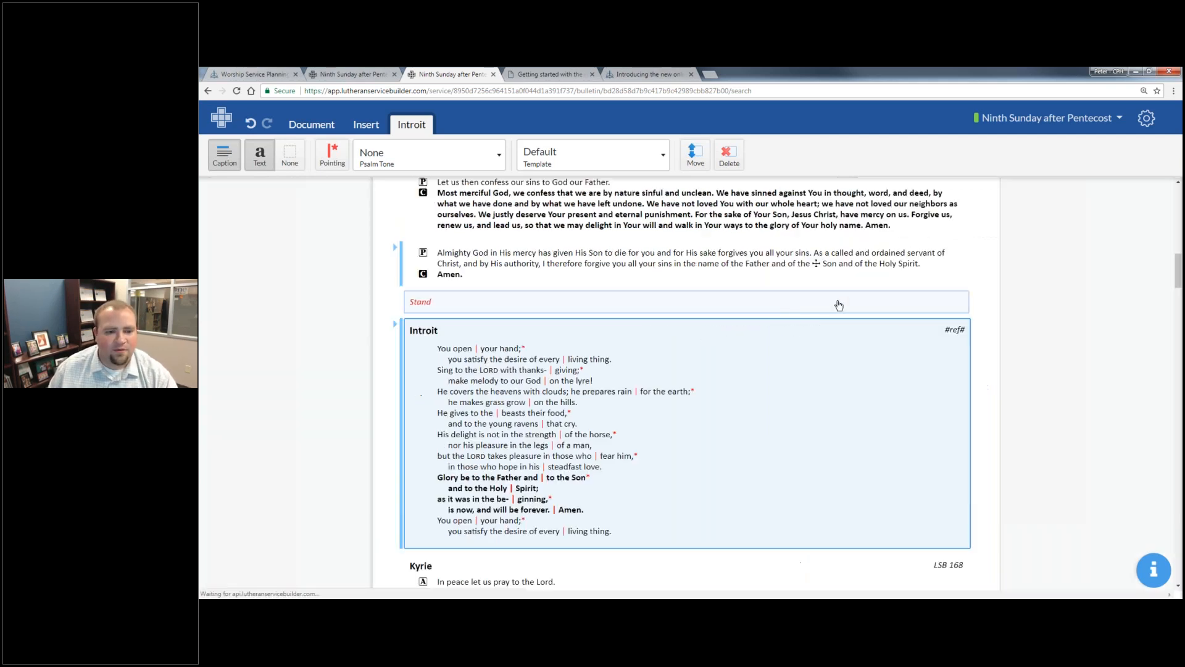
{"action": "left_click", "coordinate": [839, 305]}
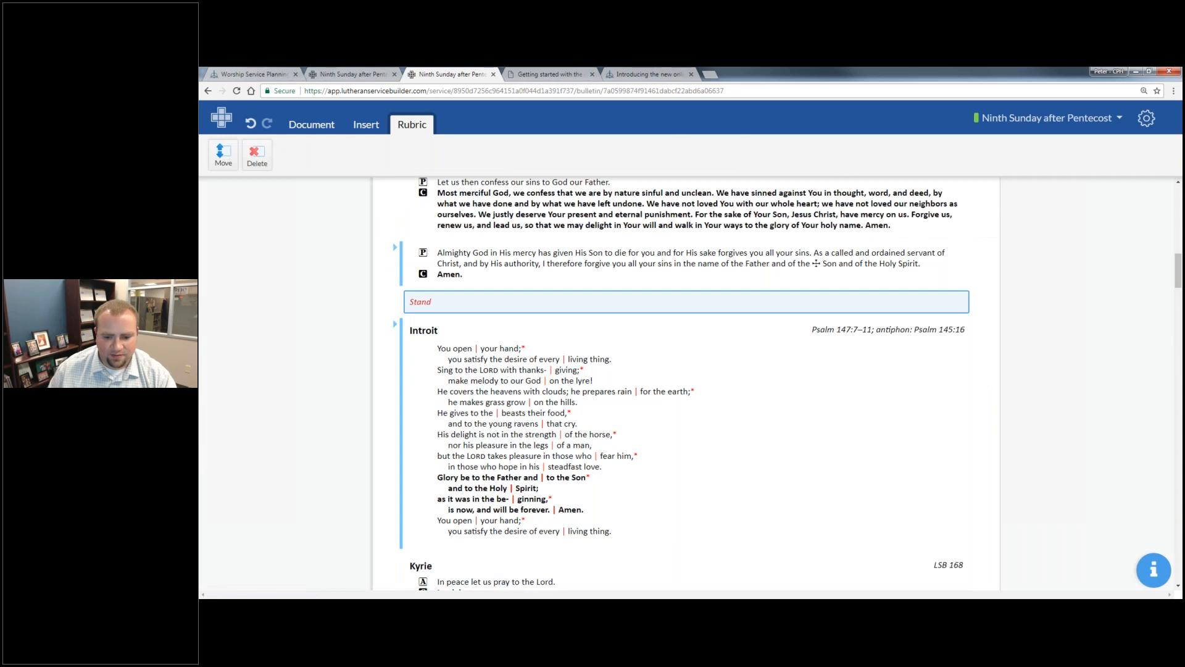
- Switch to Lutheran Service Builder 2 to compare its Absolution or Declaration of Grace choice, and return to the online Builder's bulletin
{"action": "left_click", "coordinate": [798, 598]}
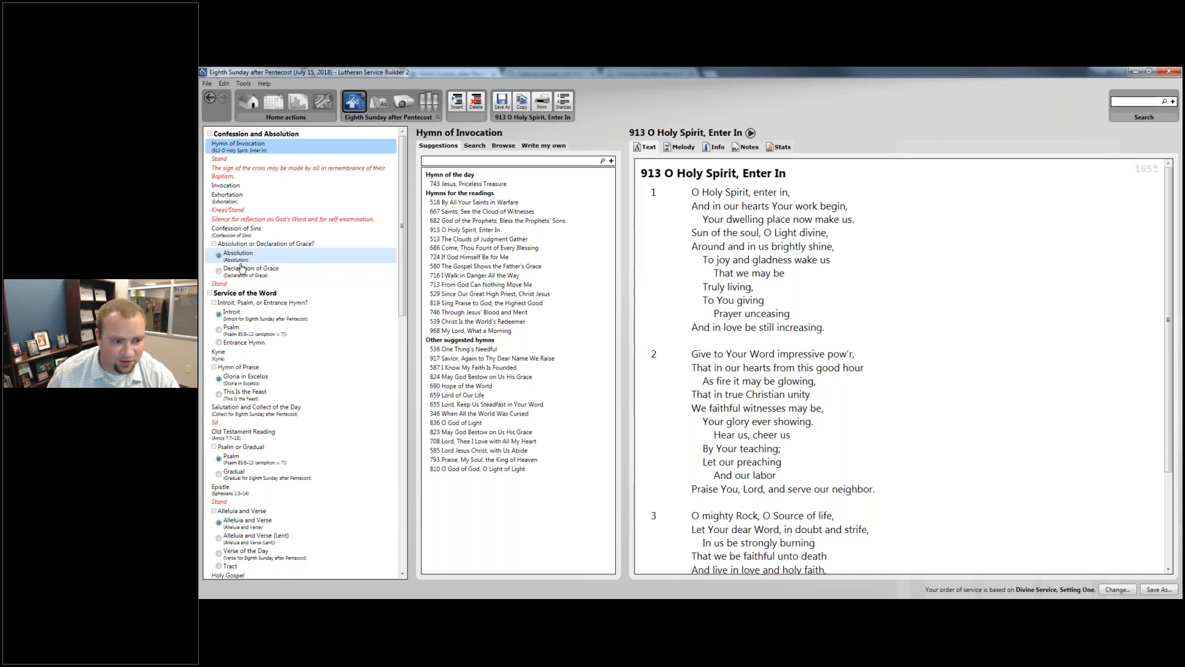
{"action": "left_click", "coordinate": [436, 598]}
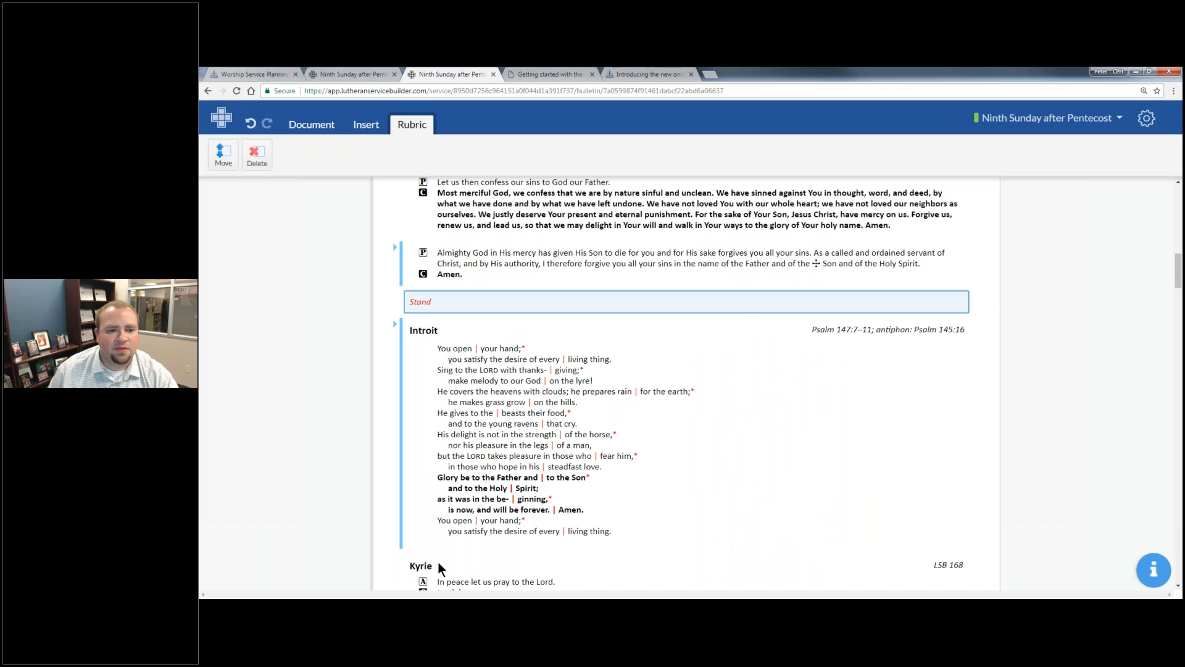
{"action": "scroll", "coordinate": [438, 561], "scroll_direction": "up", "scroll_amount": 5}
{"action": "scroll", "coordinate": [450, 382], "scroll_direction": "down", "scroll_amount": 2}
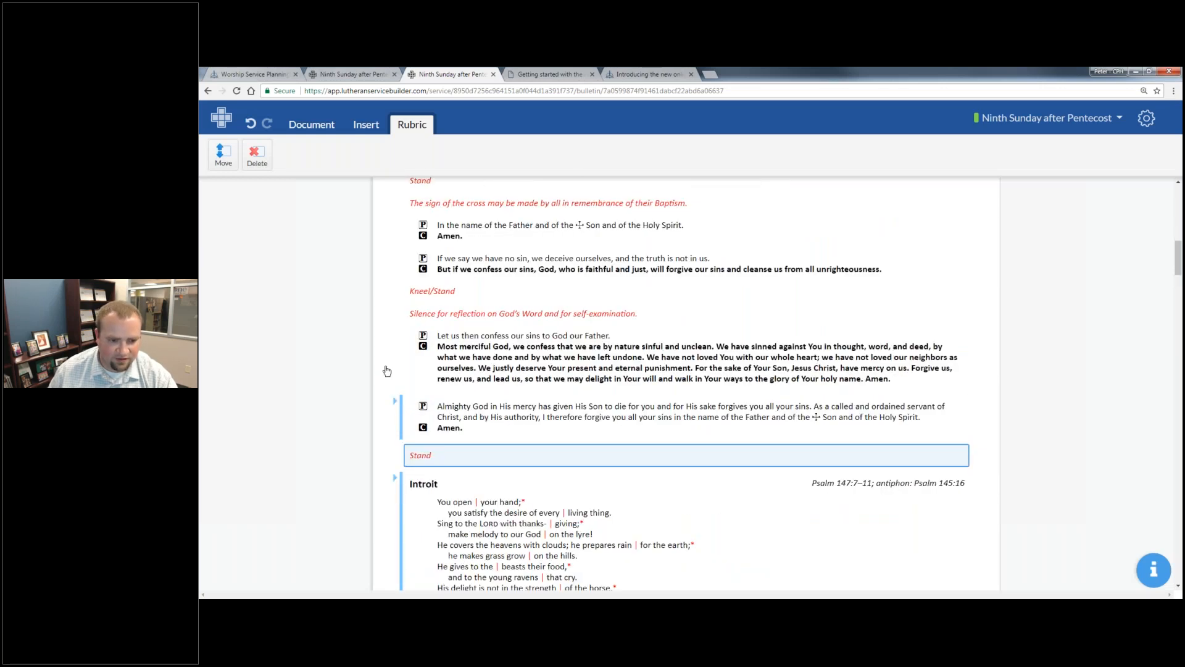
- Expand the Absolution alternatives, choose the Declaration of Grace for the bulletin, and turn on its caption
{"action": "scroll", "coordinate": [387, 370], "scroll_direction": "down", "scroll_amount": 2}
{"action": "left_click", "coordinate": [396, 304]}
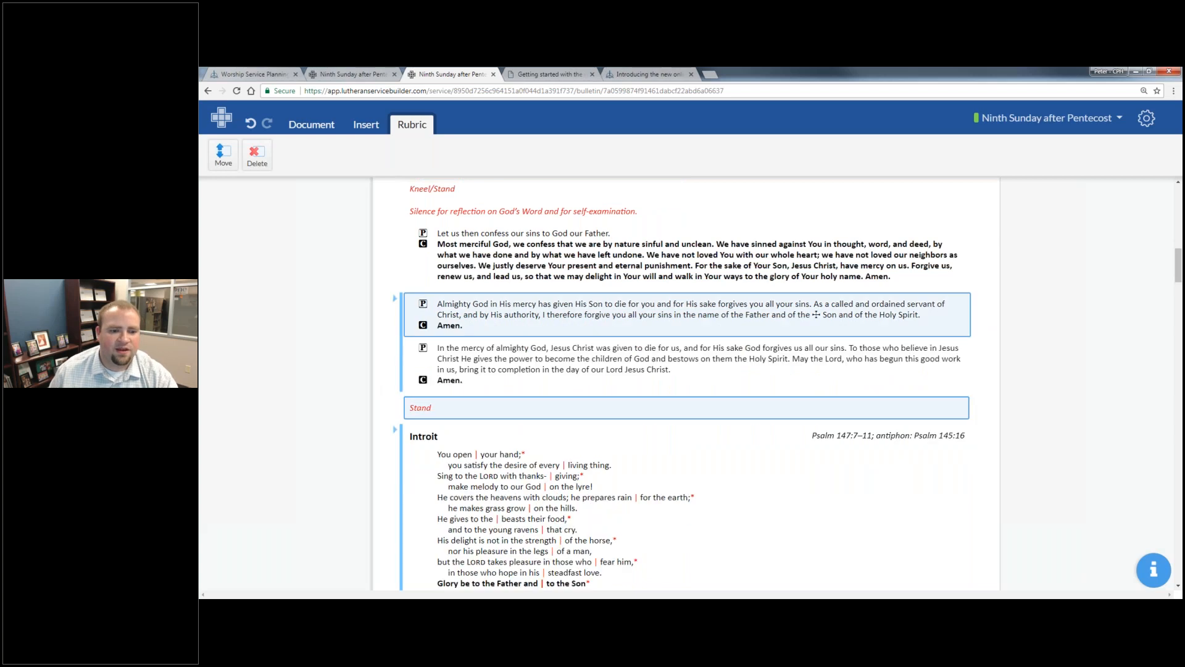
{"action": "left_click", "coordinate": [530, 341]}
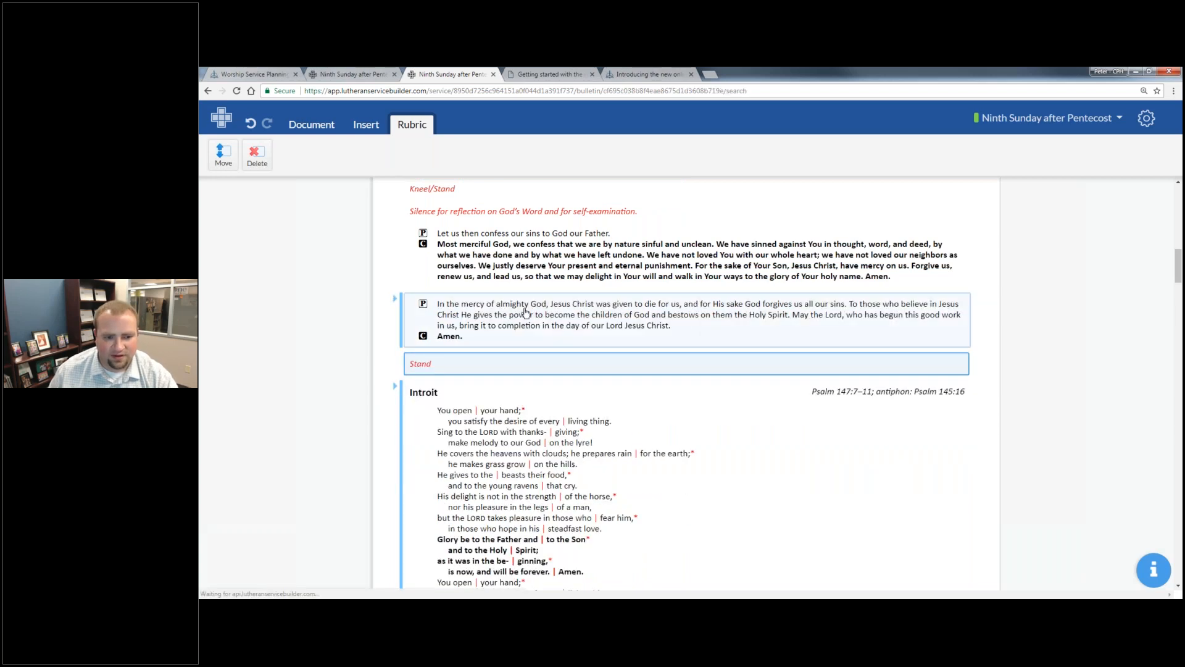
{"action": "left_click", "coordinate": [225, 156]}
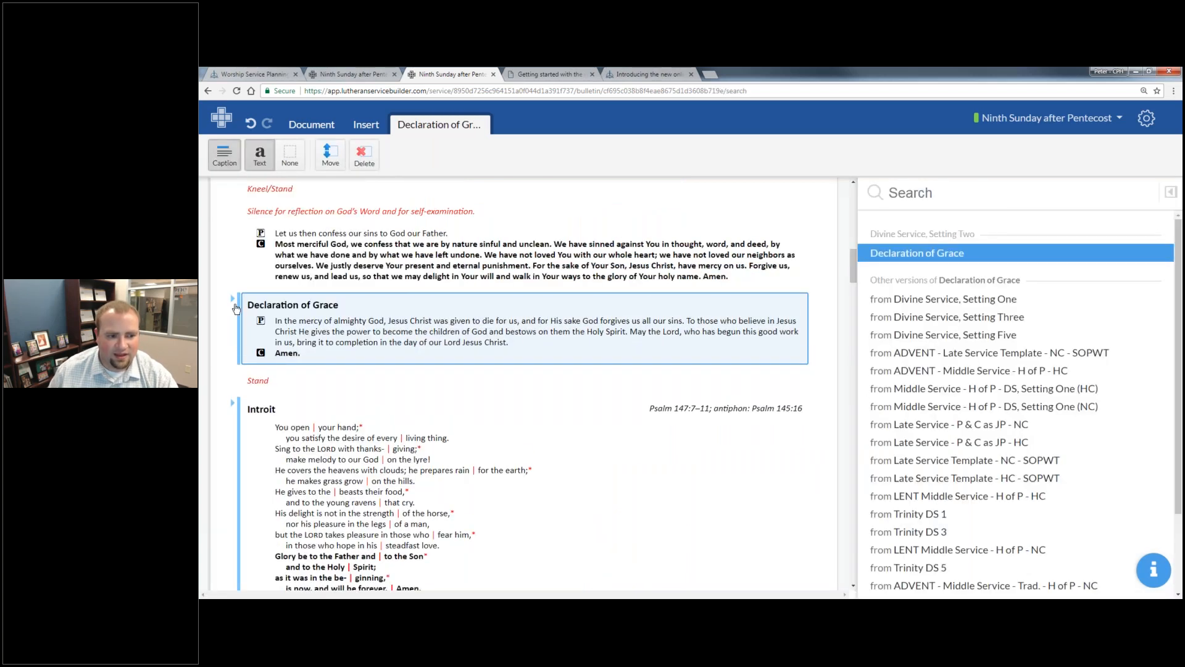
- Choose the Absolution again in place of the Declaration of Grace, turn on its caption, and expand both alternatives
{"action": "left_click", "coordinate": [233, 303]}
{"action": "left_click", "coordinate": [298, 324]}
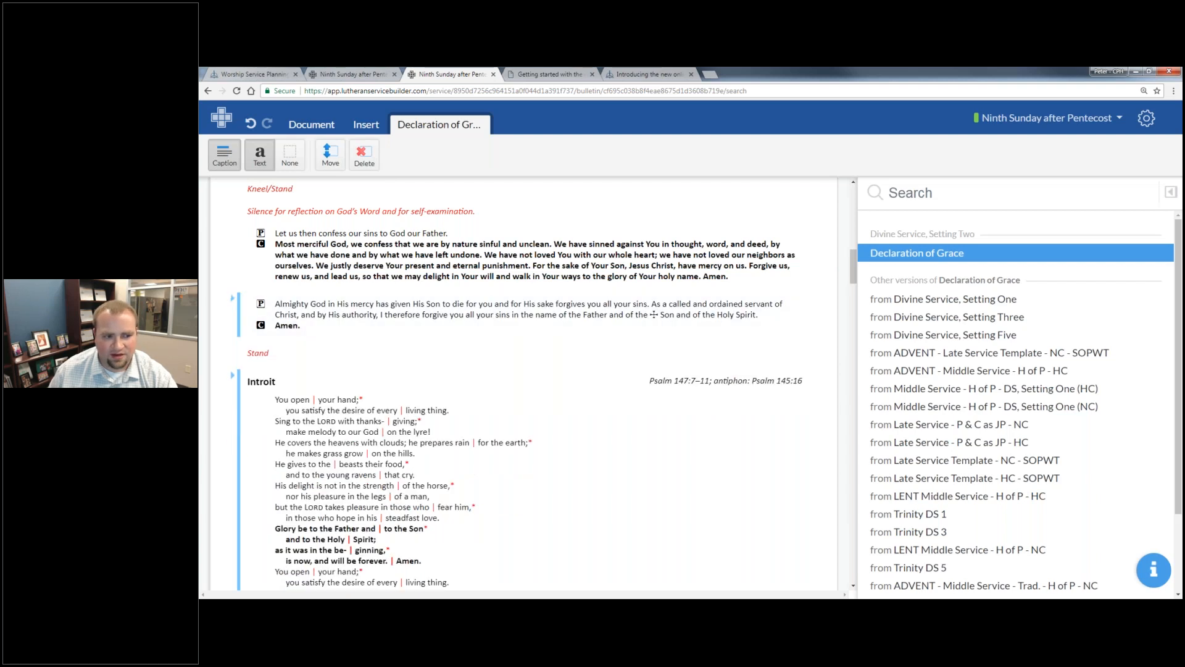
{"action": "left_click", "coordinate": [227, 158]}
{"action": "left_click", "coordinate": [228, 157]}
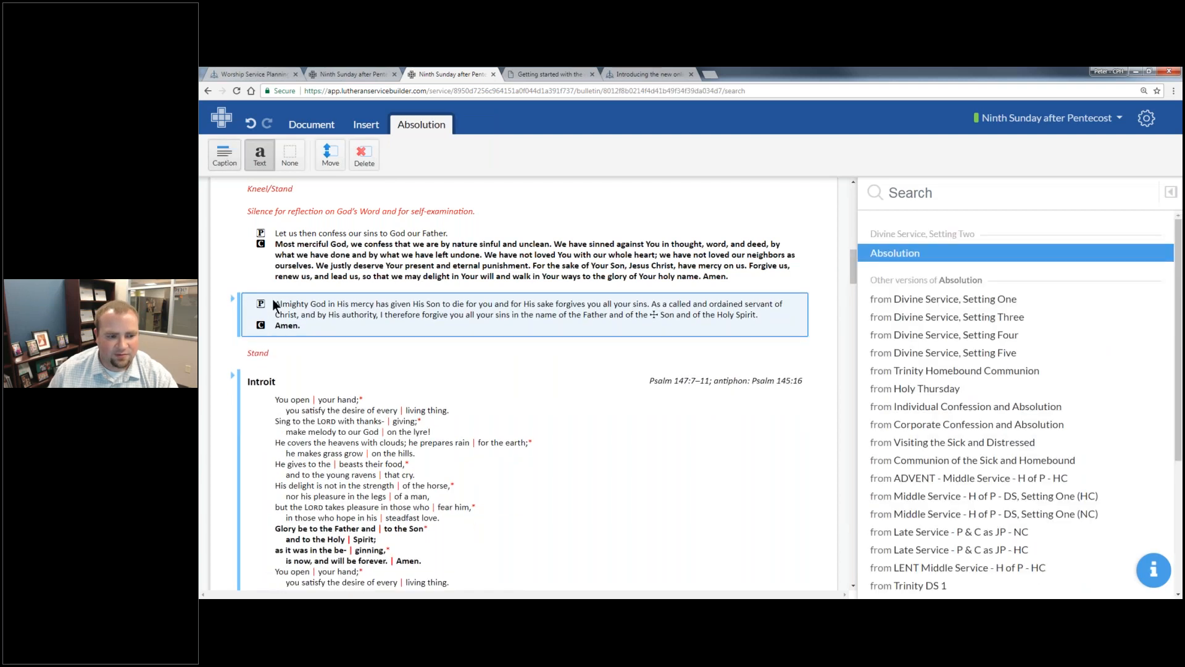
{"action": "left_click", "coordinate": [235, 302]}
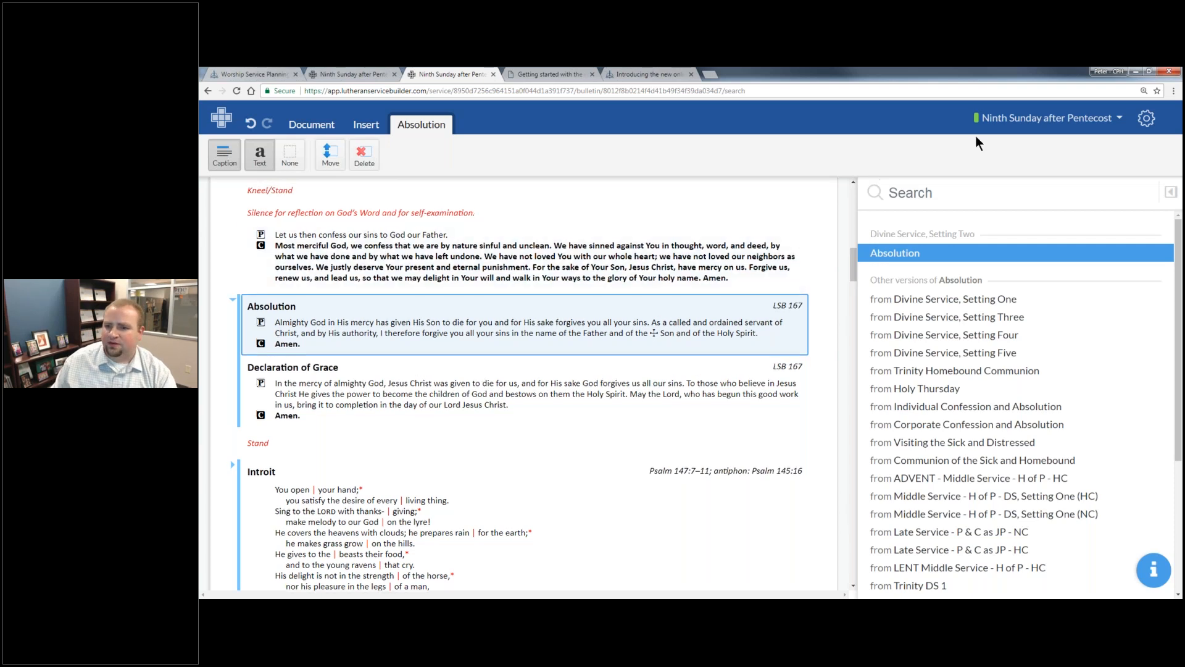
- Open the presentation for the Ninth Sunday after Pentecost and look through the available presentation formats without changing the format
{"action": "left_click", "coordinate": [1000, 118]}
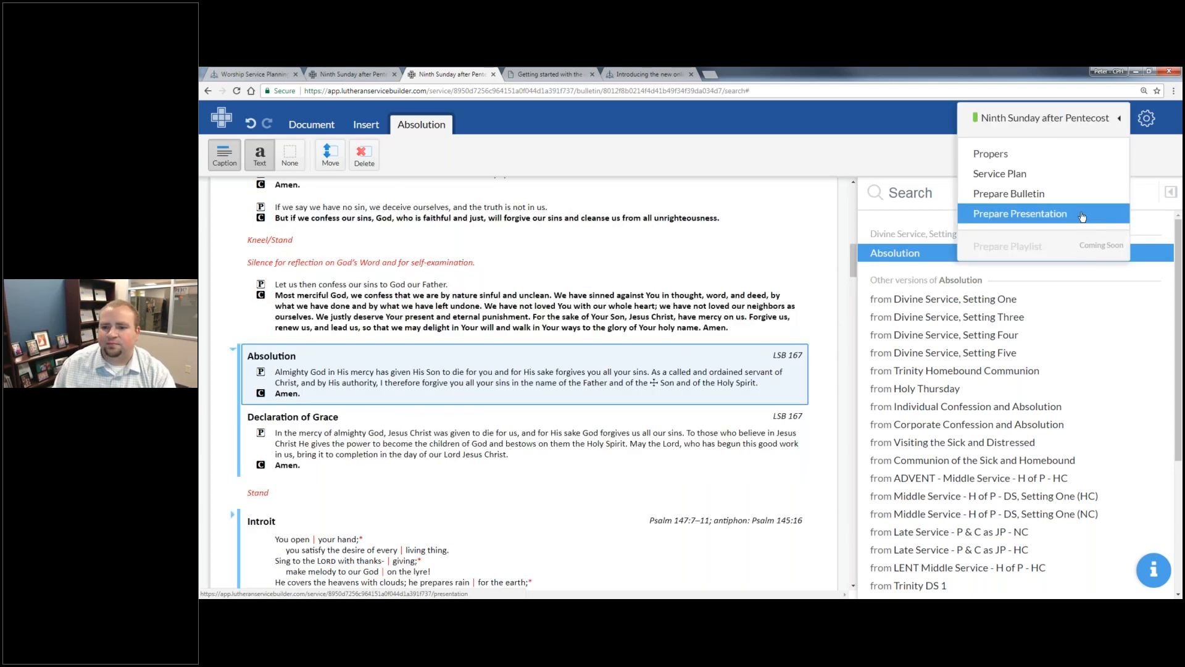
{"action": "left_click", "coordinate": [1081, 214]}
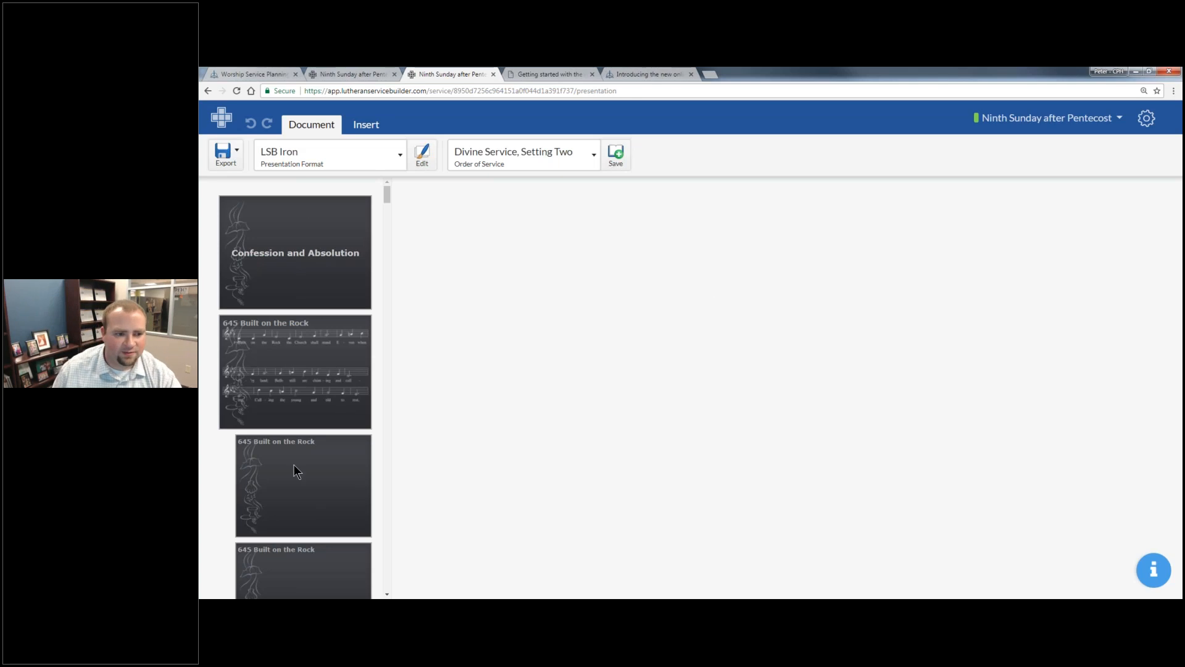
{"action": "left_click", "coordinate": [387, 163]}
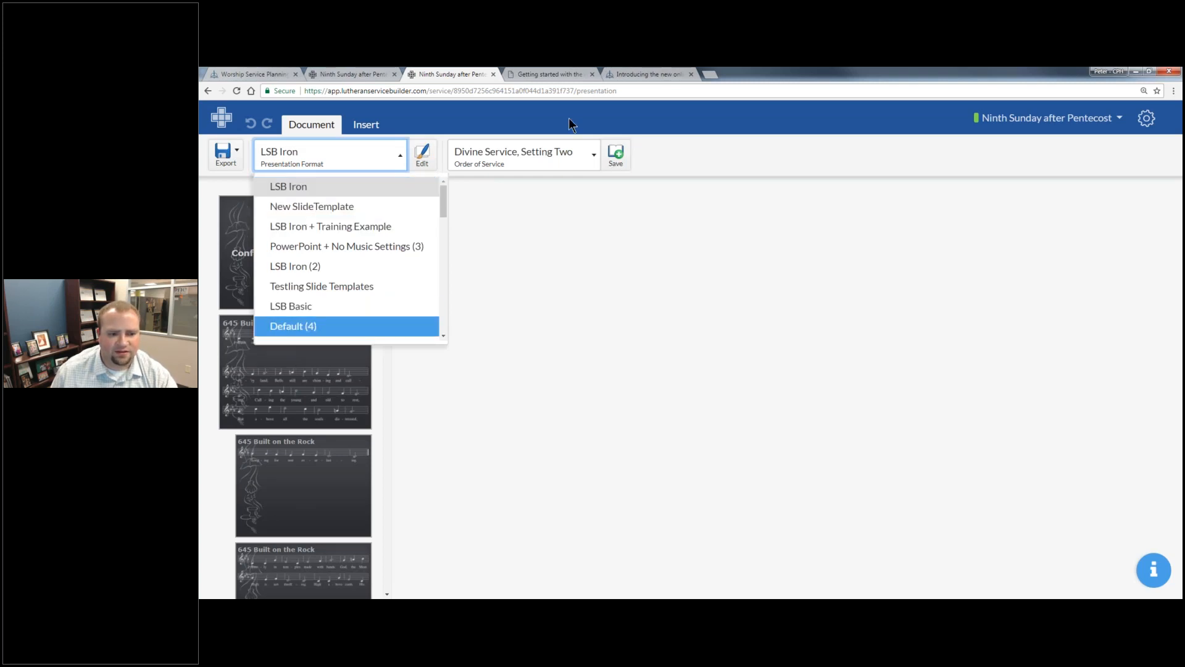
{"action": "left_click", "coordinate": [1051, 118]}
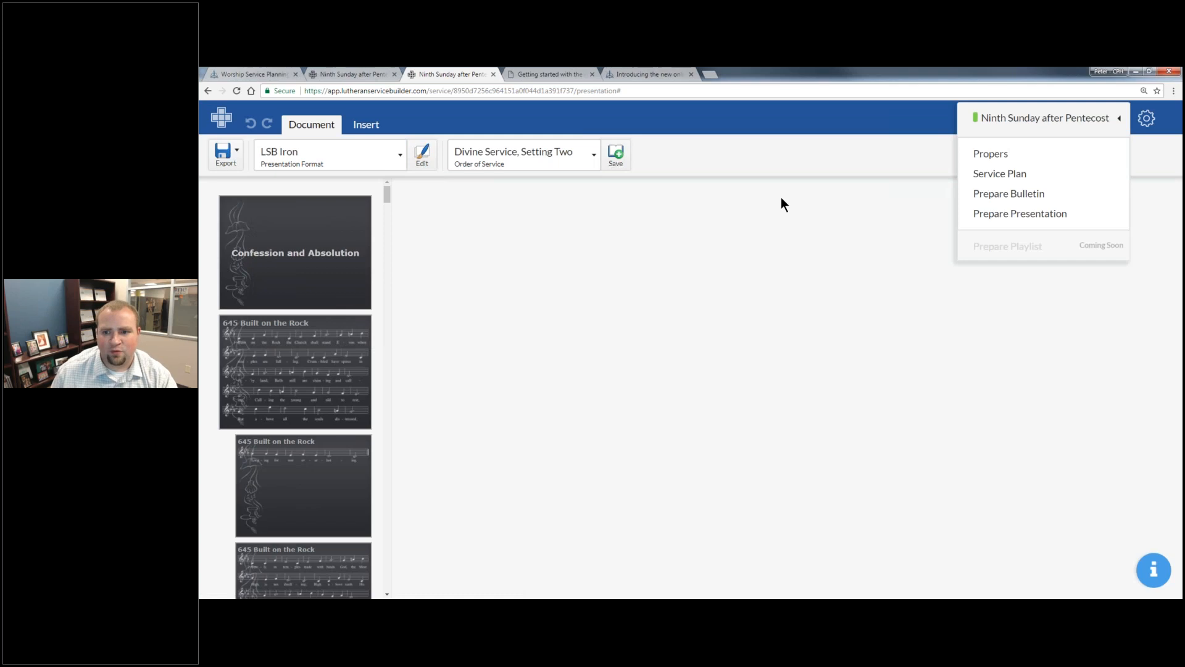
- View the Confession and Absolution slide, and set hymn 645 Built on the Rock to display as text in the presentation
{"action": "left_click", "coordinate": [343, 260]}
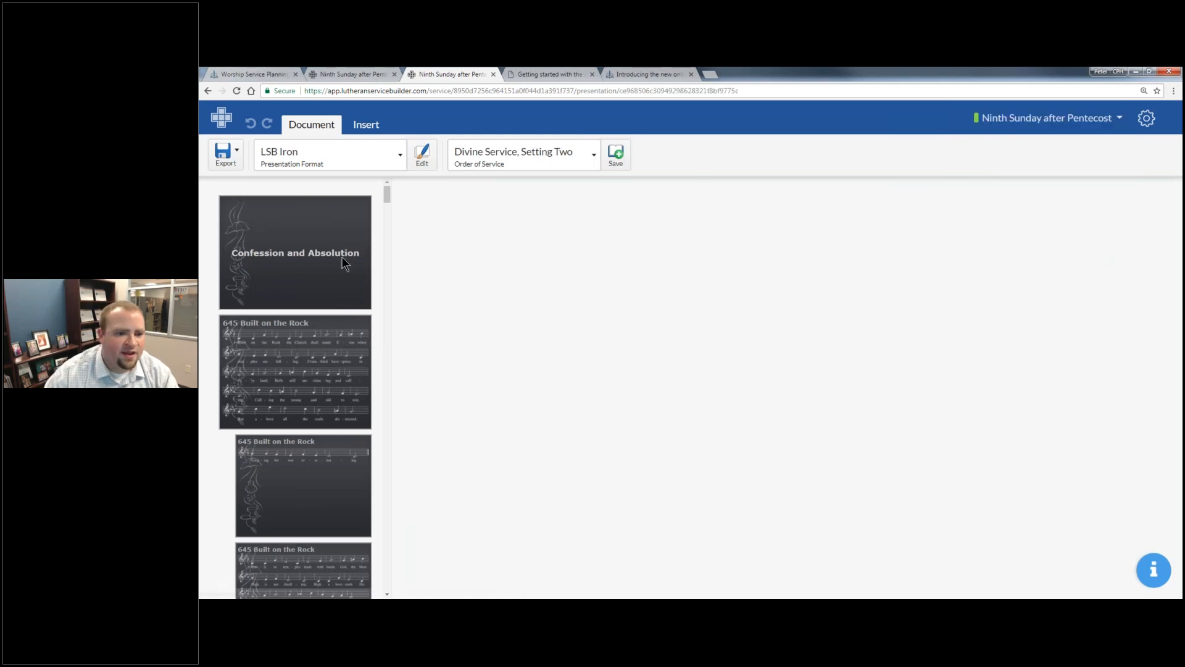
{"action": "left_click", "coordinate": [342, 256]}
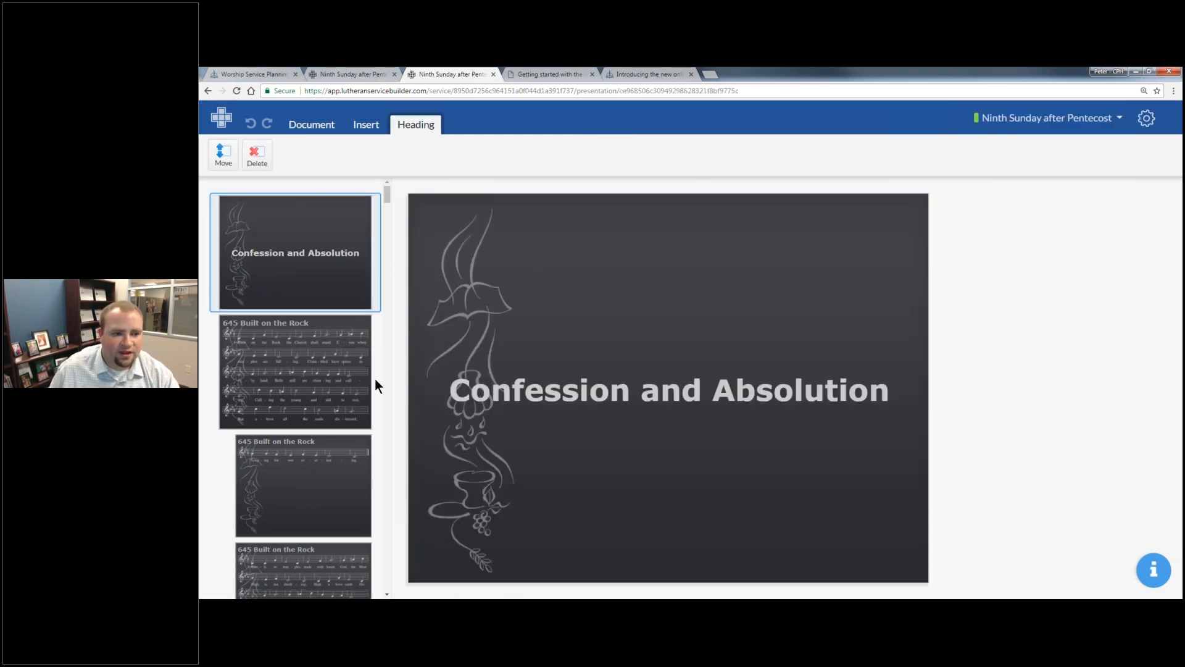
{"action": "left_click", "coordinate": [346, 360]}
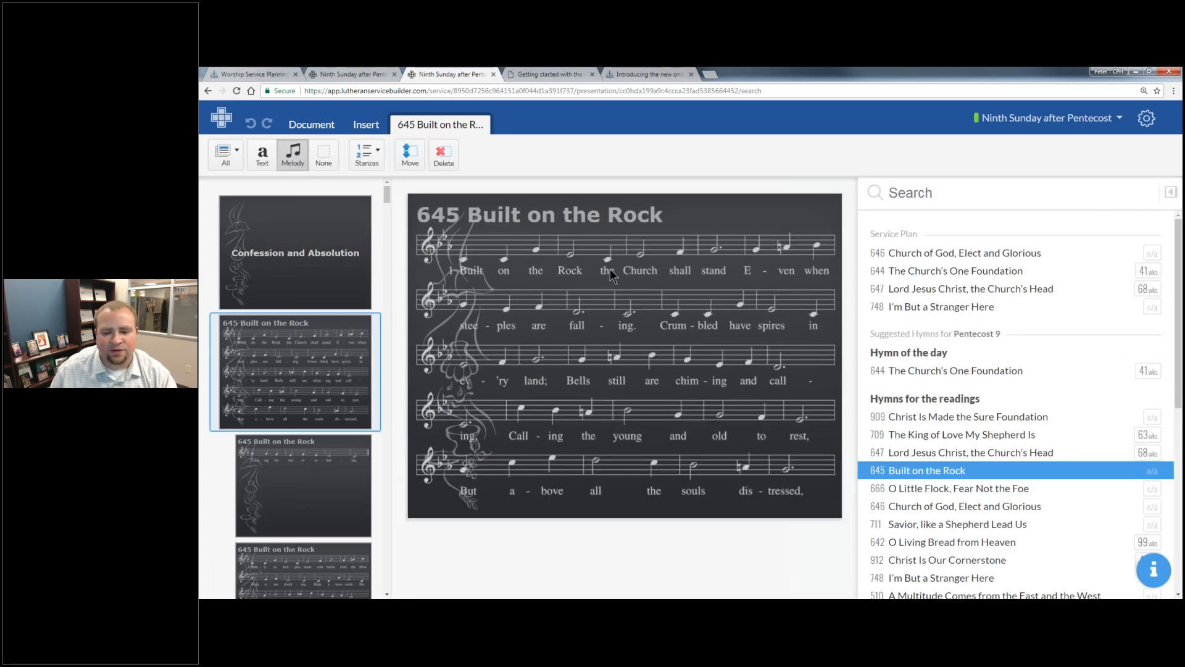
{"action": "left_click", "coordinate": [268, 161]}
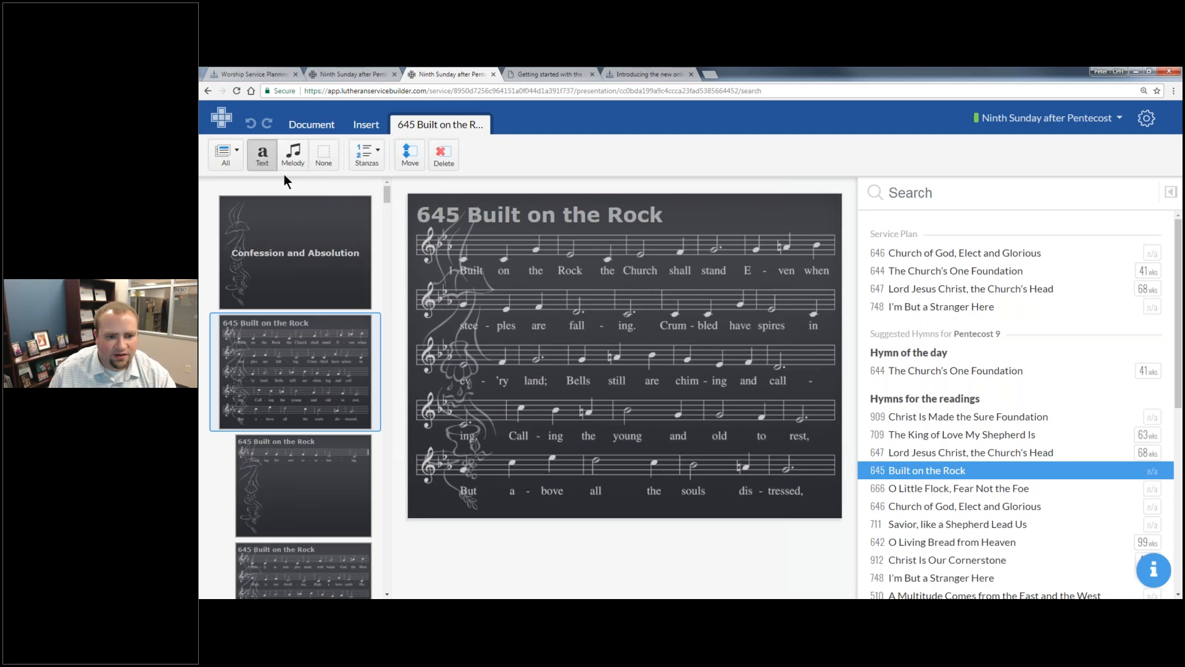
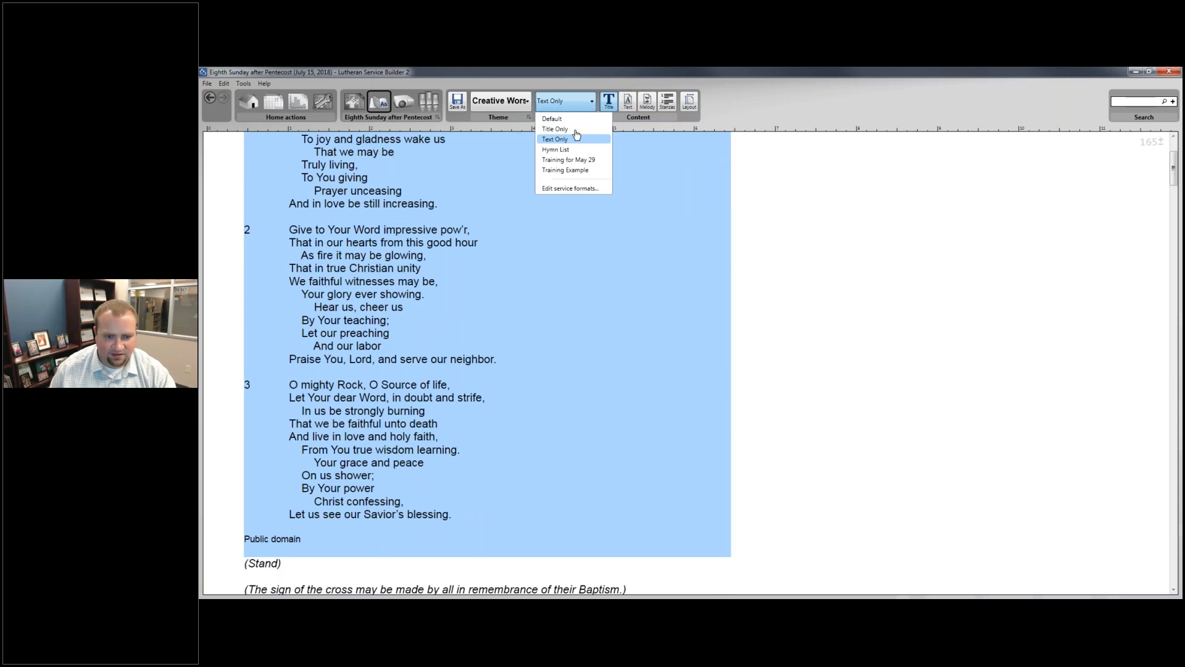
- Set the Eighth Sunday after Pentecost bulletin to the Title Only format and view its bulletin size settings without changing them
{"action": "left_click", "coordinate": [555, 129]}
{"action": "scroll", "coordinate": [577, 251], "scroll_direction": "up", "scroll_amount": 3}
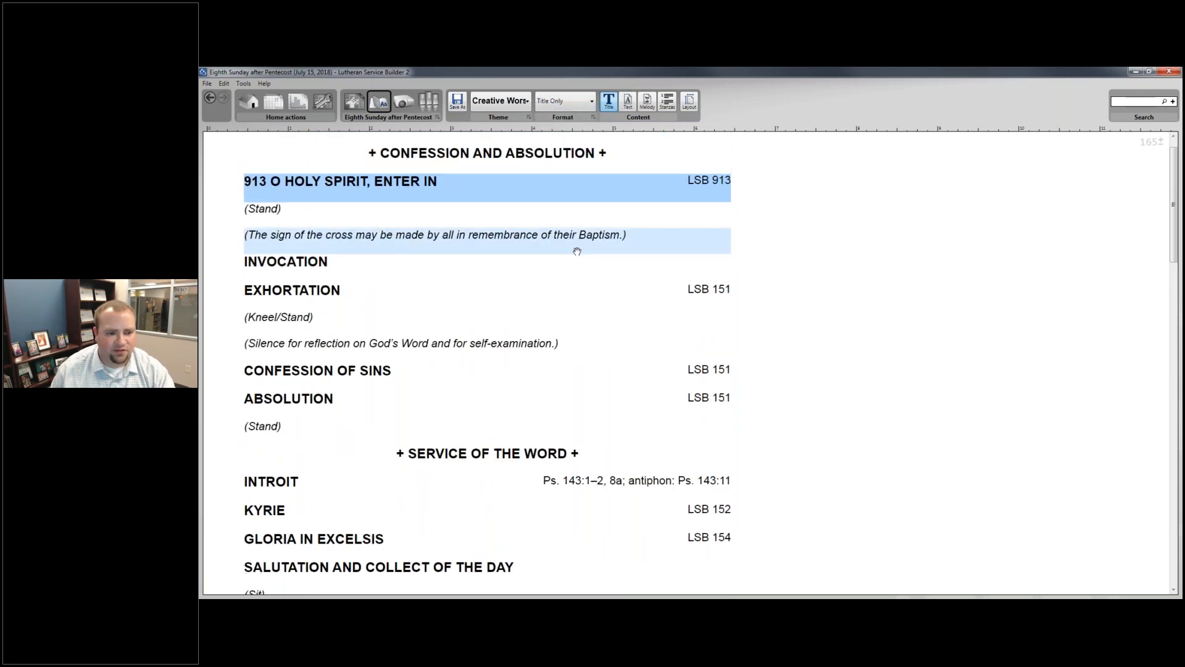
{"action": "scroll", "coordinate": [577, 252], "scroll_direction": "up", "scroll_amount": 1}
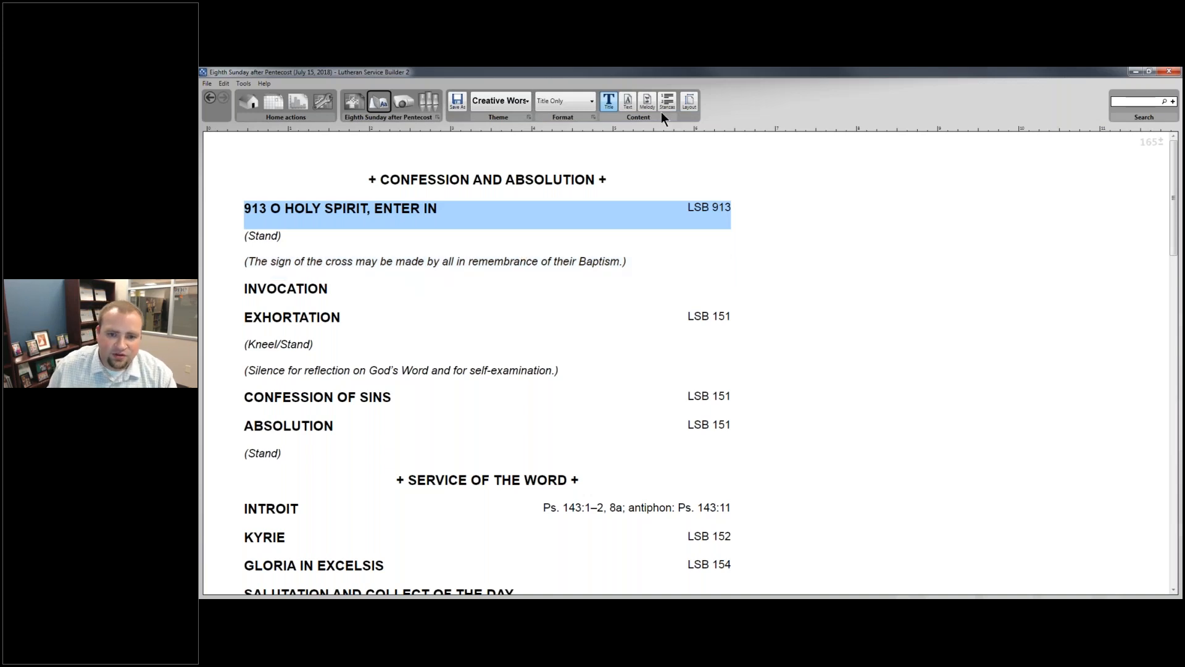
{"action": "left_click", "coordinate": [688, 107]}
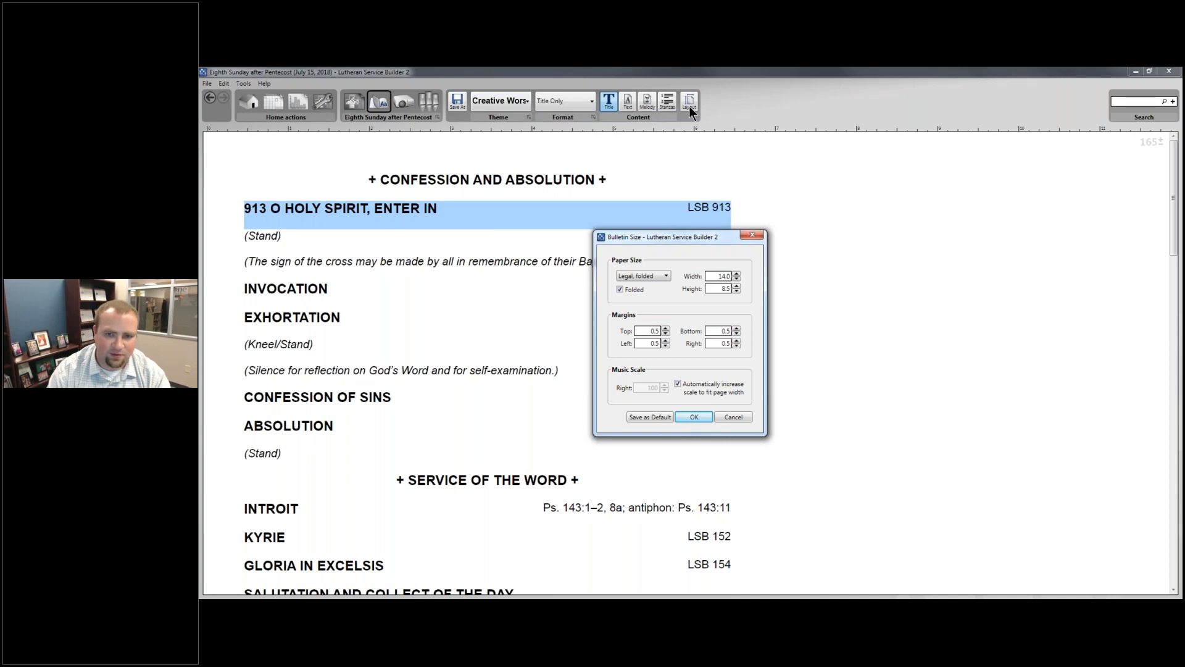
{"action": "left_click", "coordinate": [751, 235]}
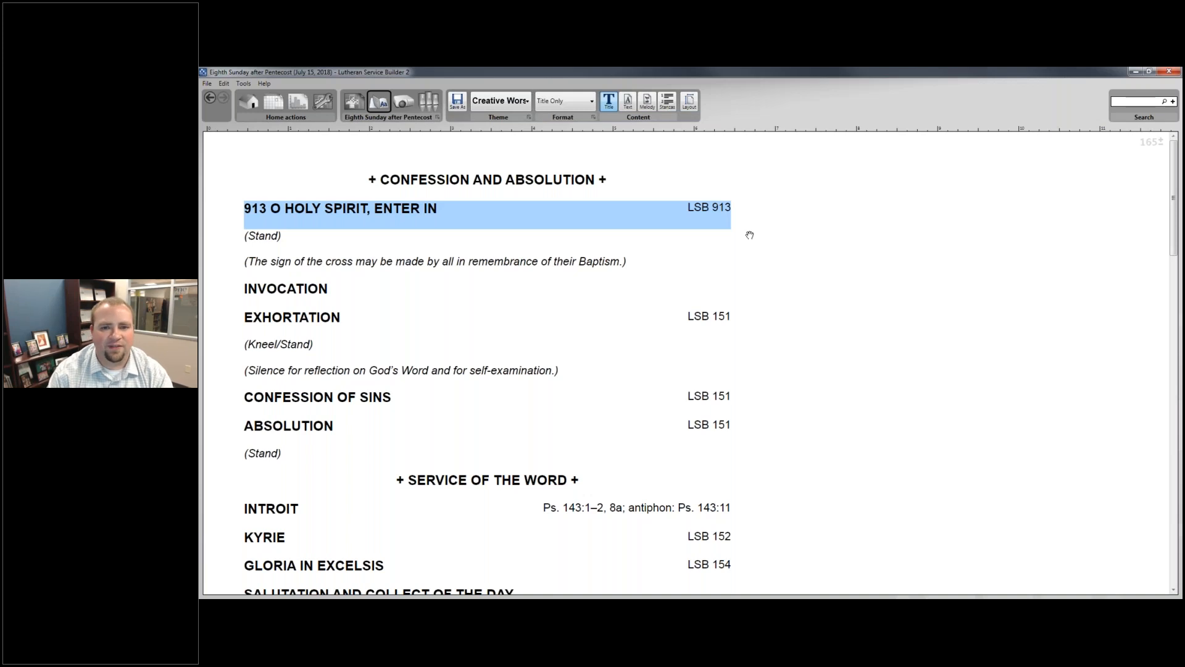
- Switch to the online Lutheran Service Builder and open the UIDefault format among the bulletin formats
{"action": "key", "text": "alt+Tab"}
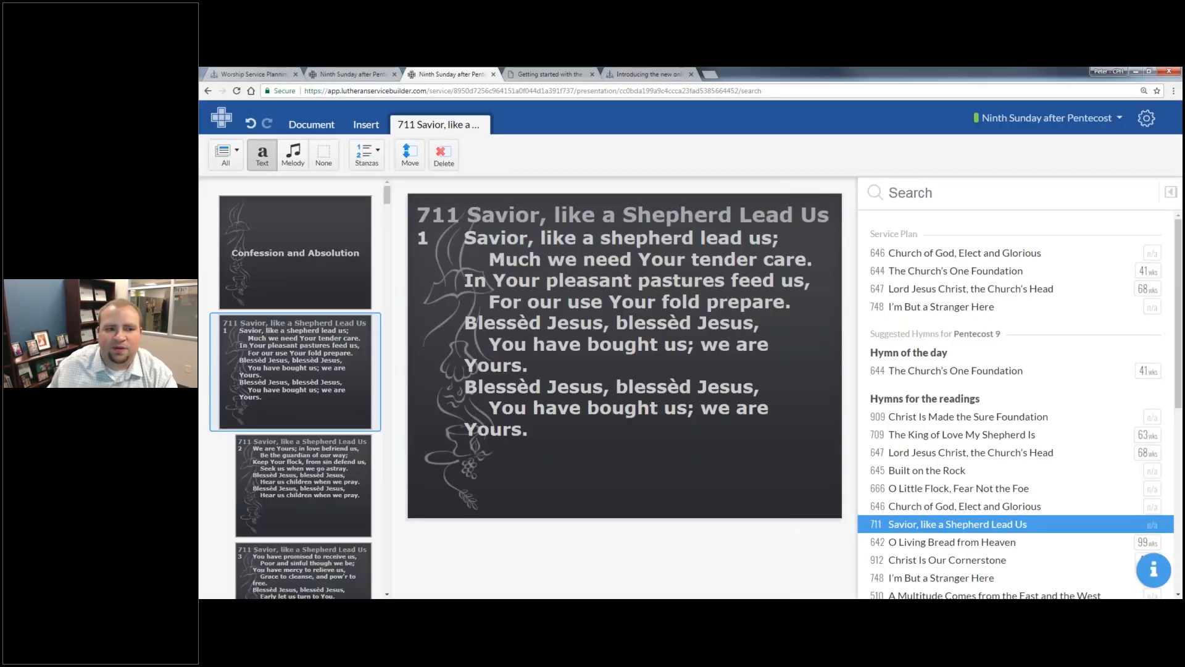
{"action": "left_click", "coordinate": [1146, 119]}
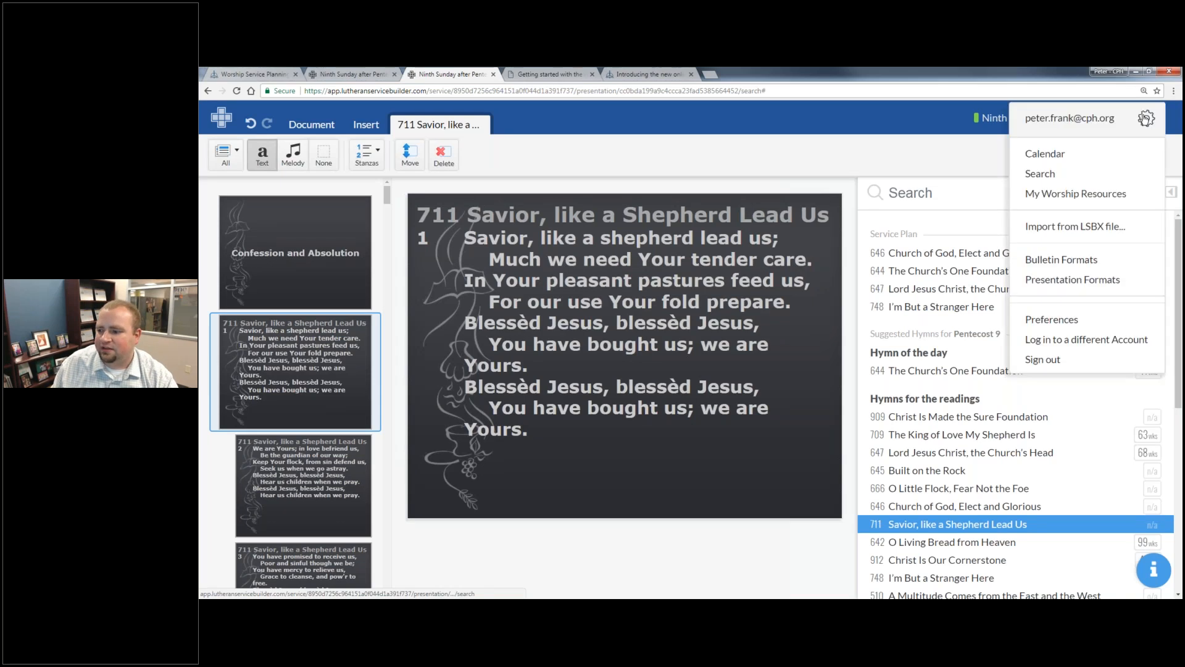
{"action": "left_click", "coordinate": [1102, 265]}
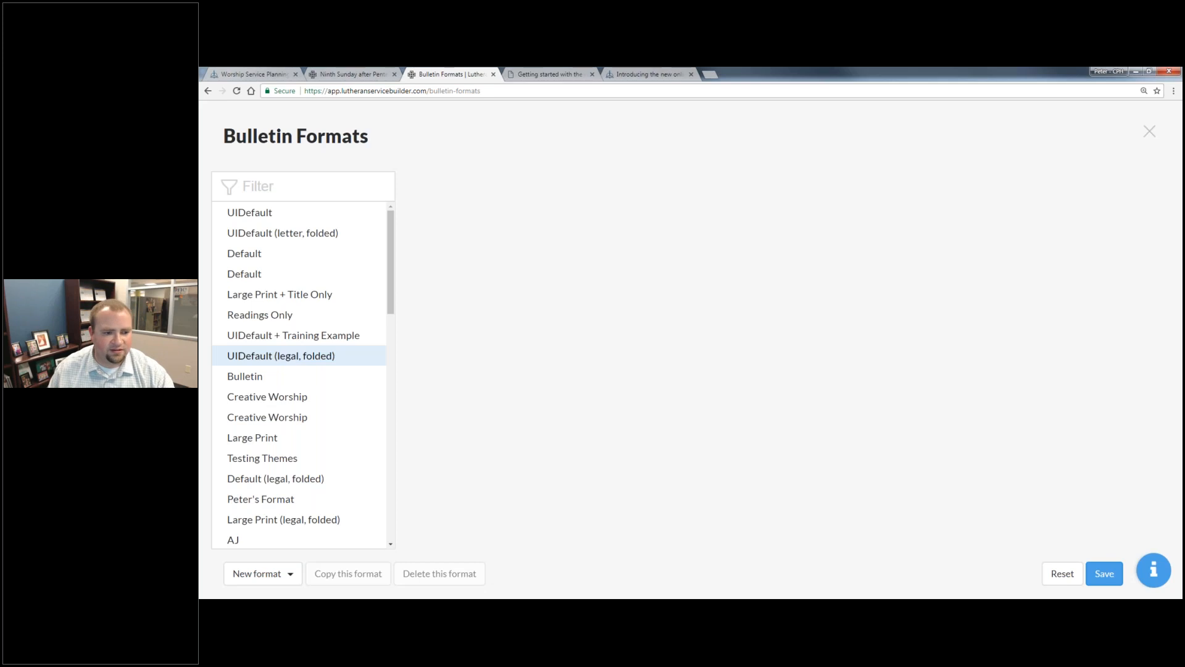
{"action": "left_click", "coordinate": [317, 213]}
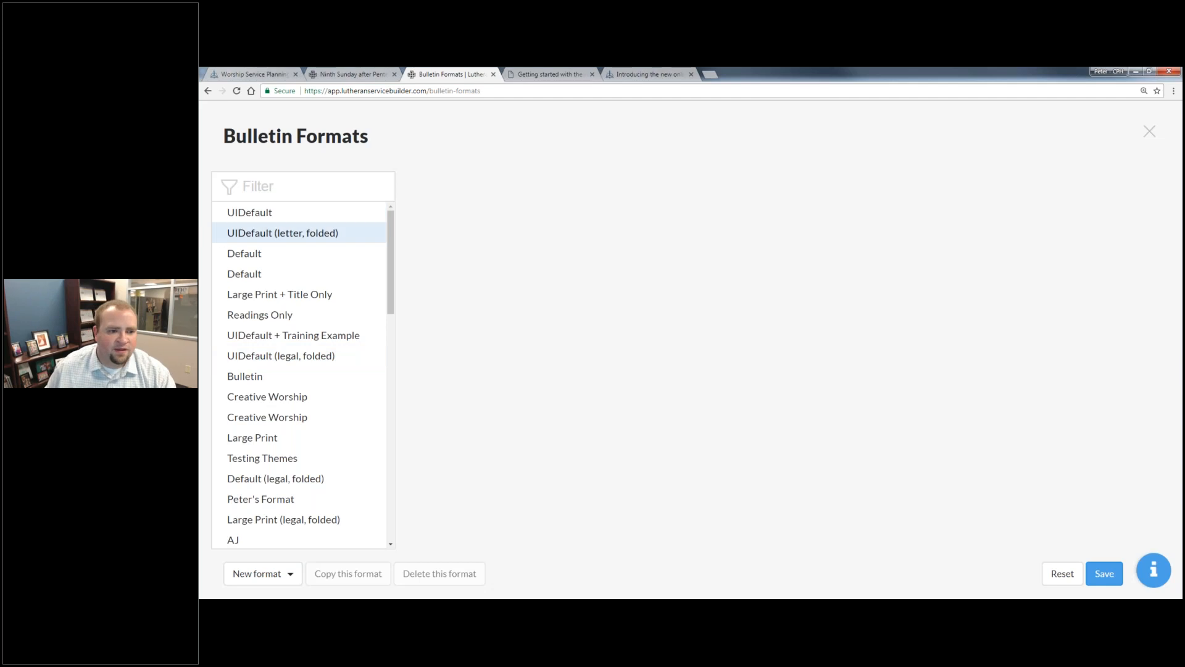
{"action": "left_click", "coordinate": [252, 215]}
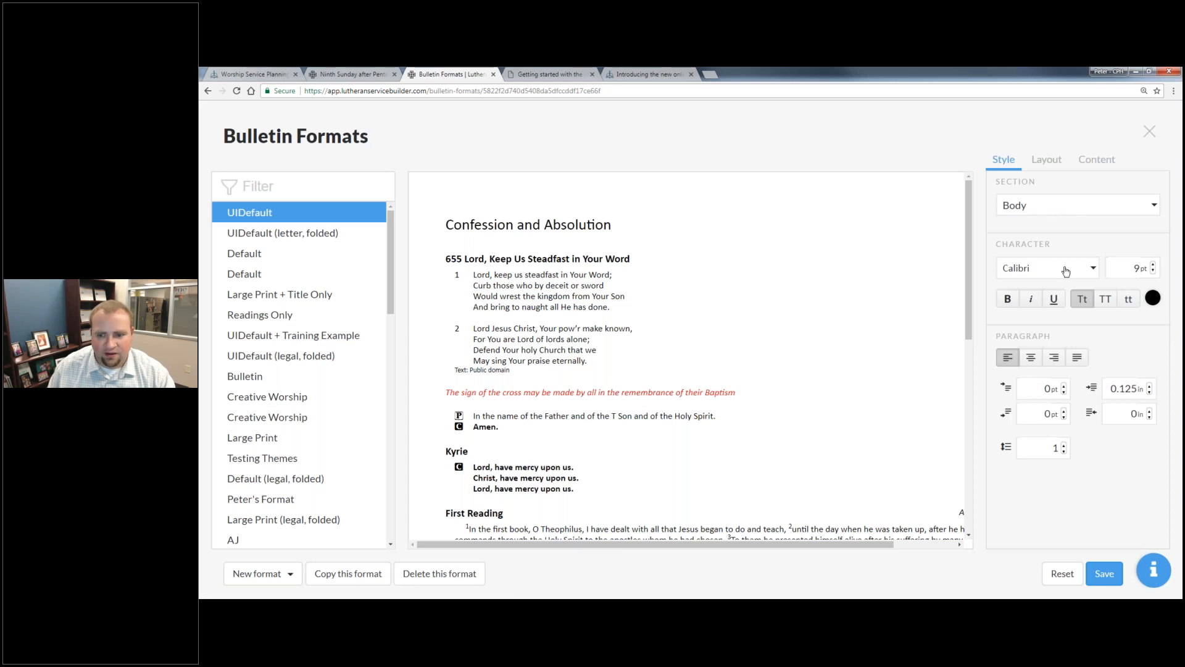
- Review the UIDefault format's caption style, page layout and content settings
{"action": "left_click", "coordinate": [1062, 208]}
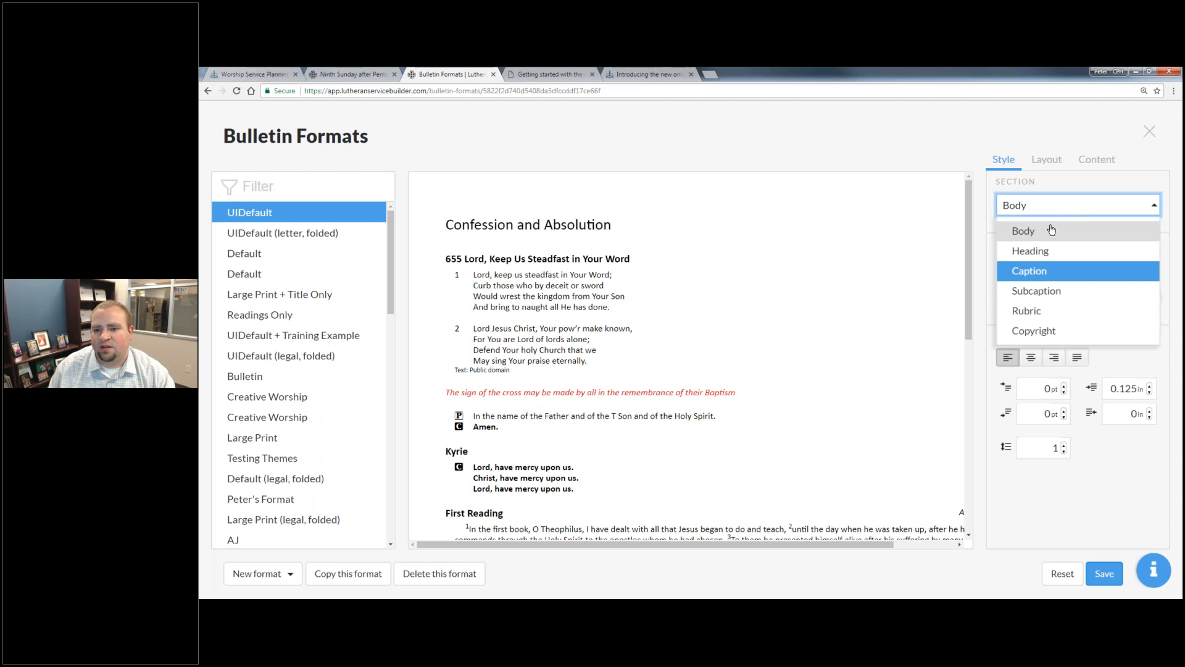
{"action": "left_click", "coordinate": [1038, 271]}
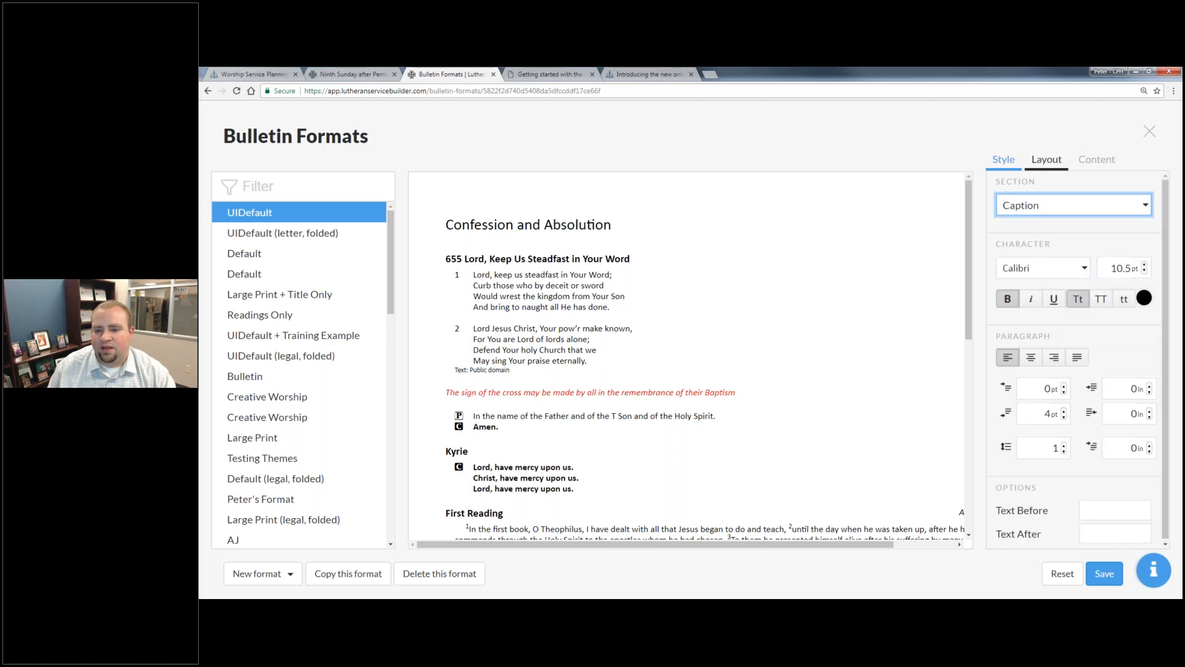
{"action": "left_click", "coordinate": [1049, 162]}
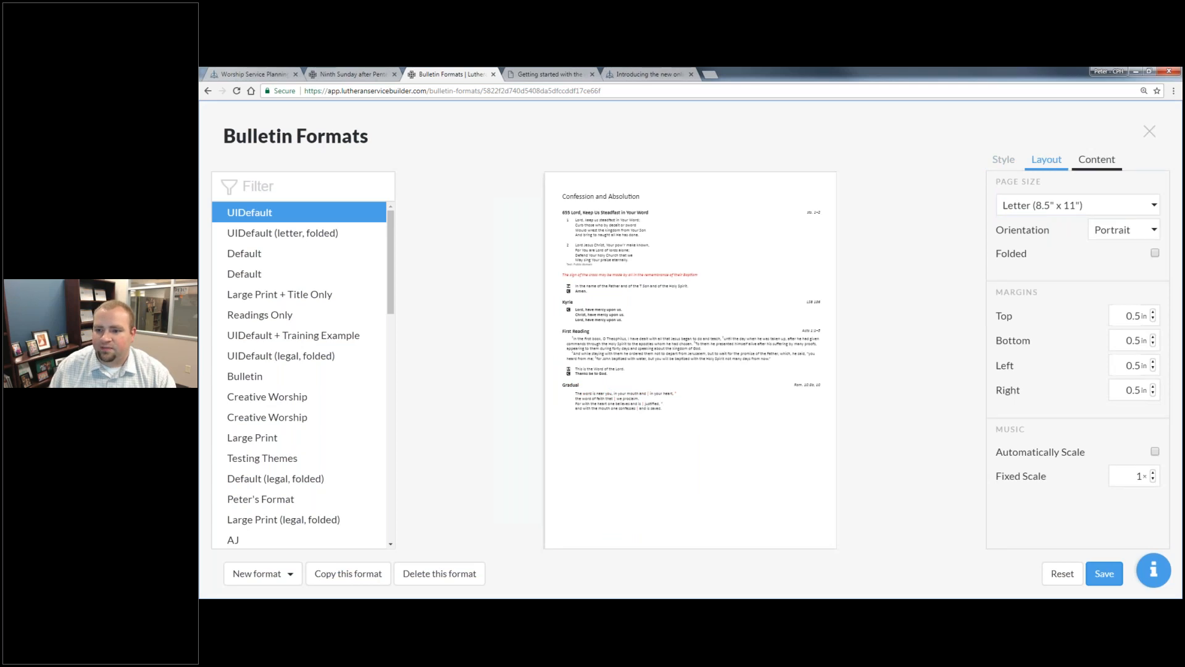
{"action": "left_click", "coordinate": [1097, 159]}
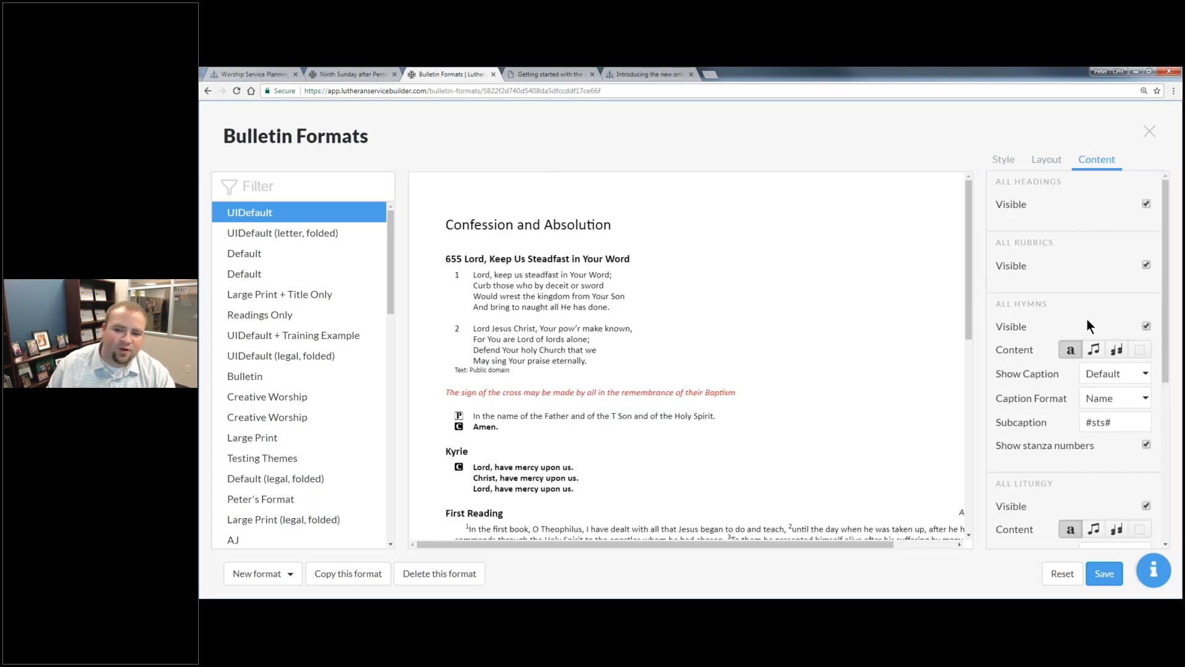
- Set all hymns in the UIDefault format to show the melody and look through the liturgy and propers content settings
{"action": "left_click", "coordinate": [1091, 352]}
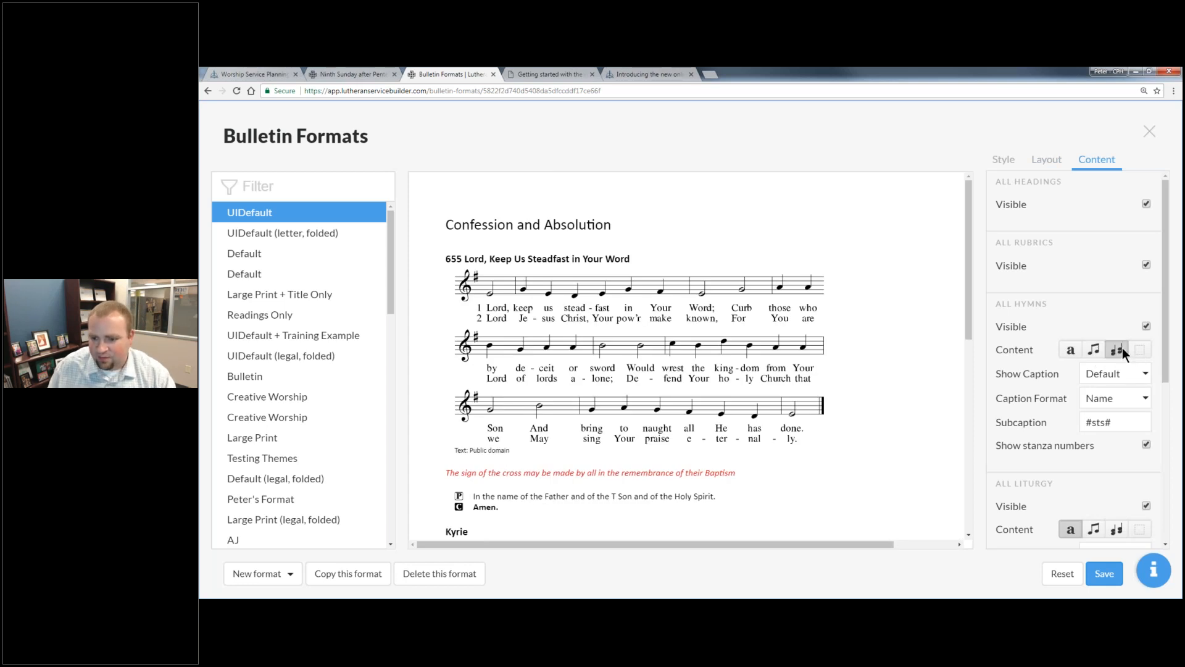
{"action": "scroll", "coordinate": [1071, 366], "scroll_direction": "down", "scroll_amount": 5}
{"action": "scroll", "coordinate": [720, 431], "scroll_direction": "down", "scroll_amount": 5}
{"action": "scroll", "coordinate": [863, 435], "scroll_direction": "up", "scroll_amount": 5}
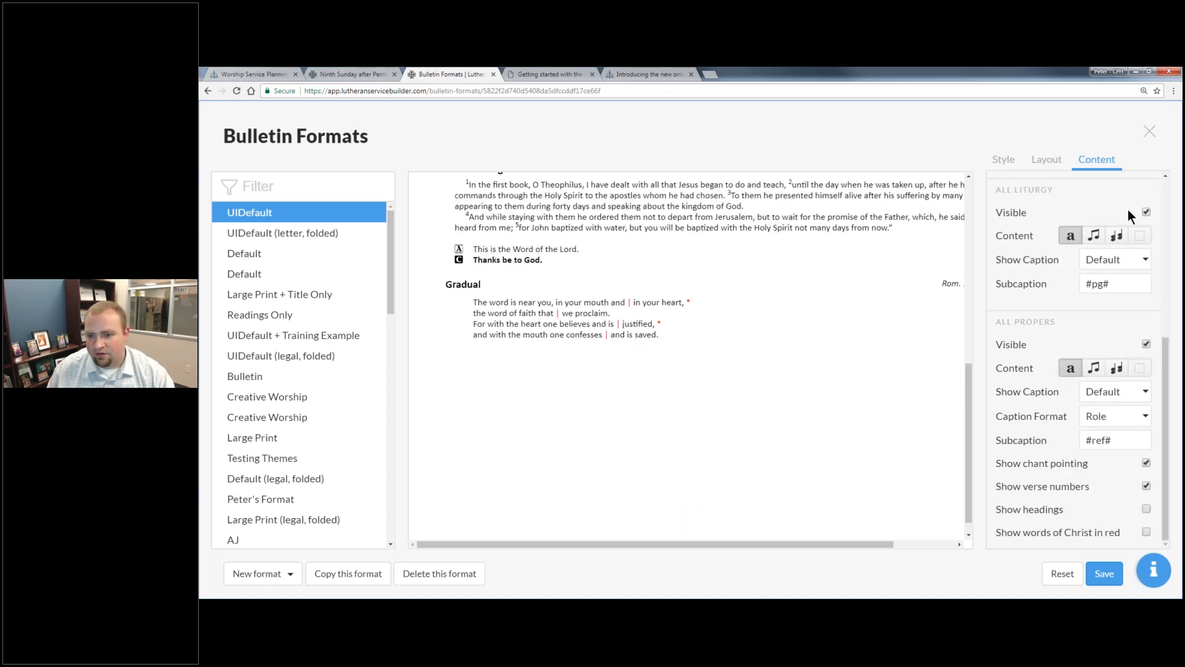
- View the caption style settings and preview the Large Print + Title Only bulletin format
{"action": "left_click", "coordinate": [1006, 165]}
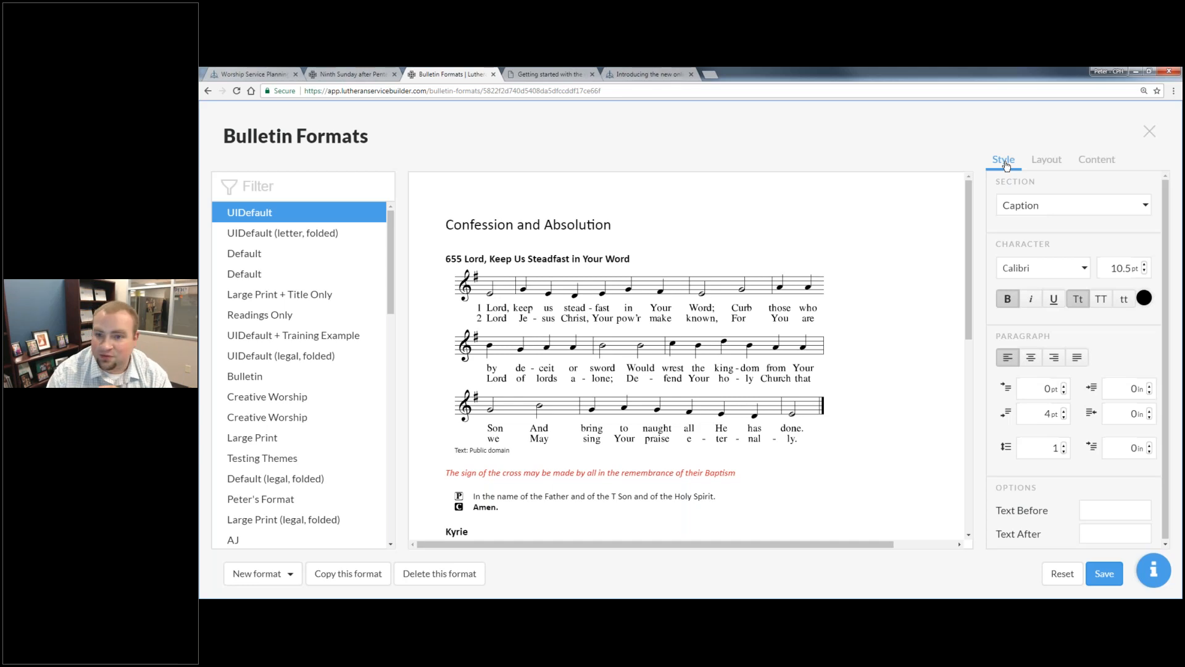
{"action": "left_click", "coordinate": [280, 294]}
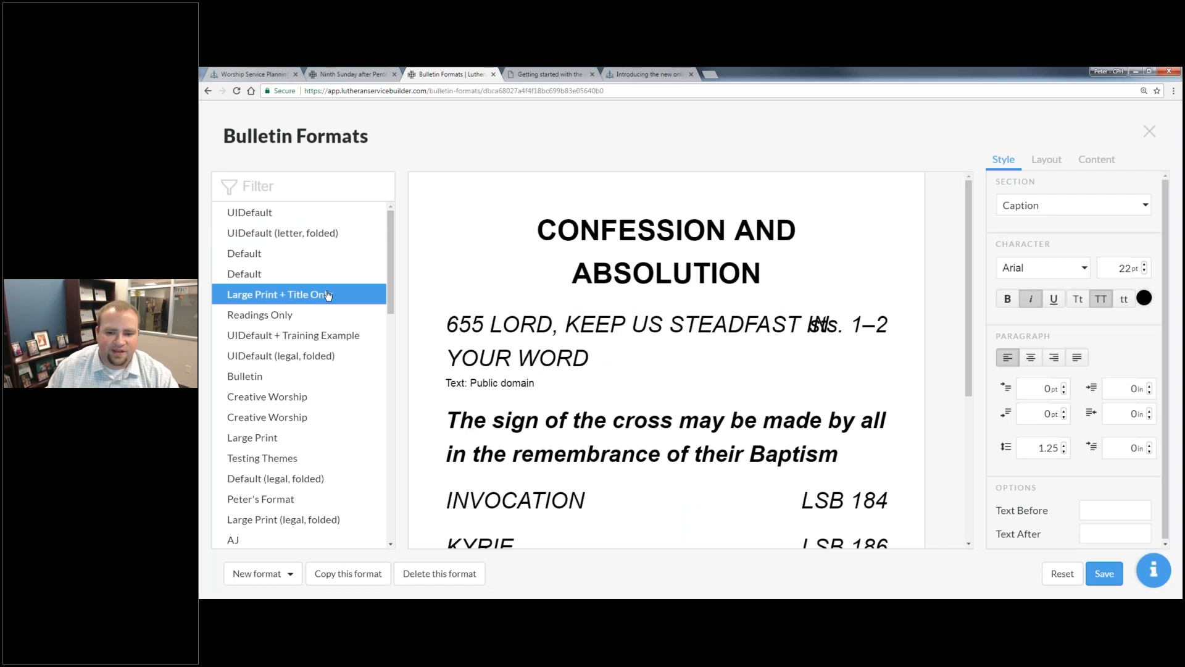
{"action": "scroll", "coordinate": [593, 395], "scroll_direction": "down", "scroll_amount": 4}
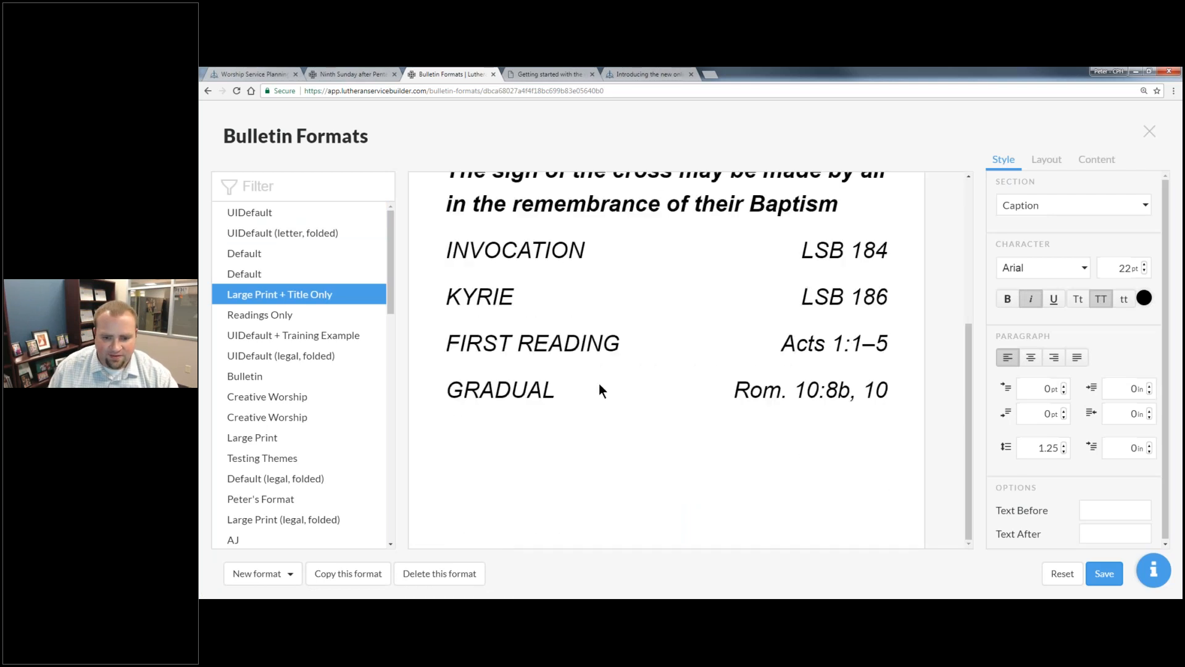
{"action": "scroll", "coordinate": [598, 383], "scroll_direction": "up", "scroll_amount": 4}
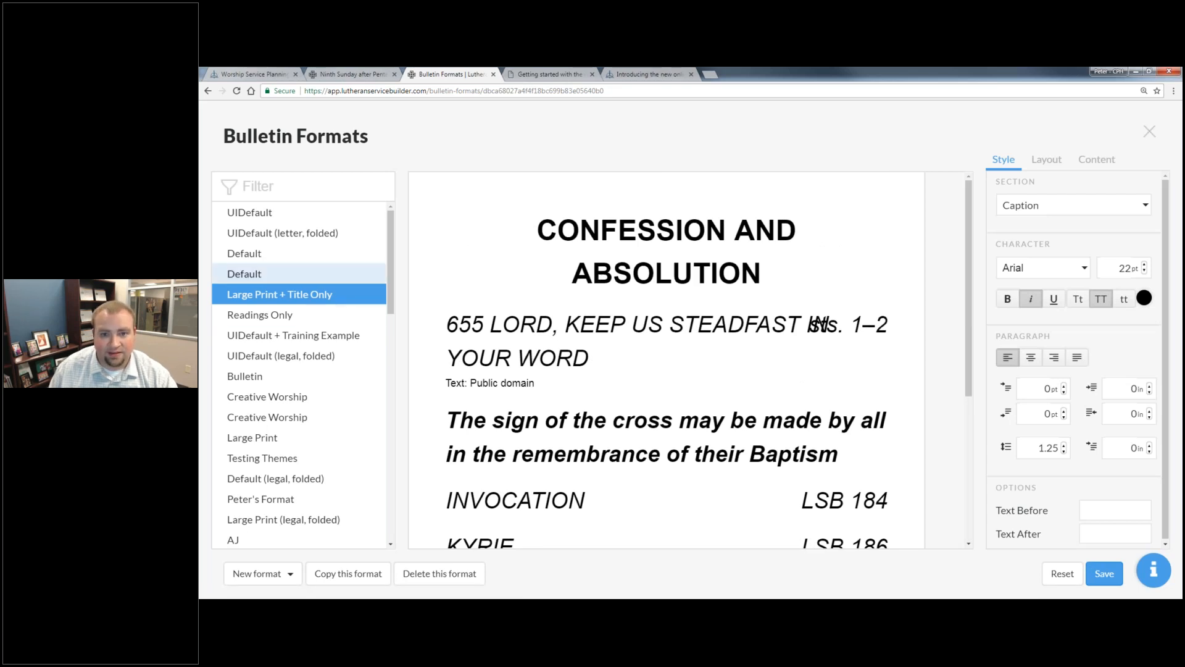
- Leave the bulletin formats, close the Getting Started and Introducing browser pages, and open the Ninth Sunday after Pentecost bulletin
{"action": "left_click", "coordinate": [1150, 131]}
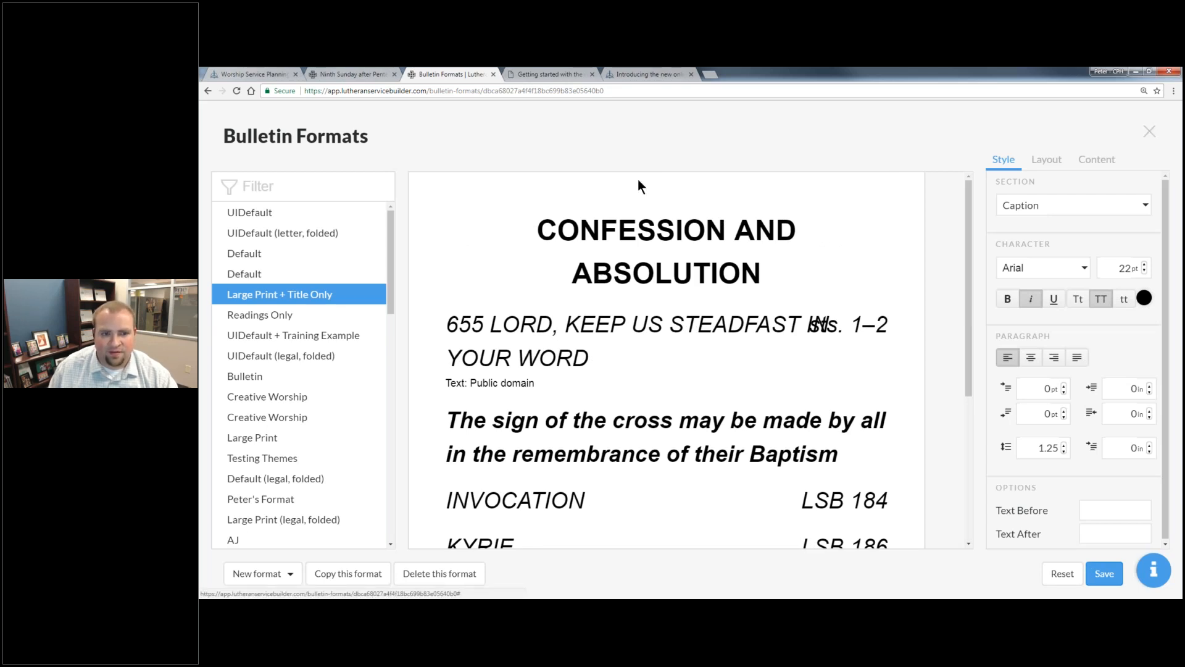
{"action": "left_click", "coordinate": [592, 74]}
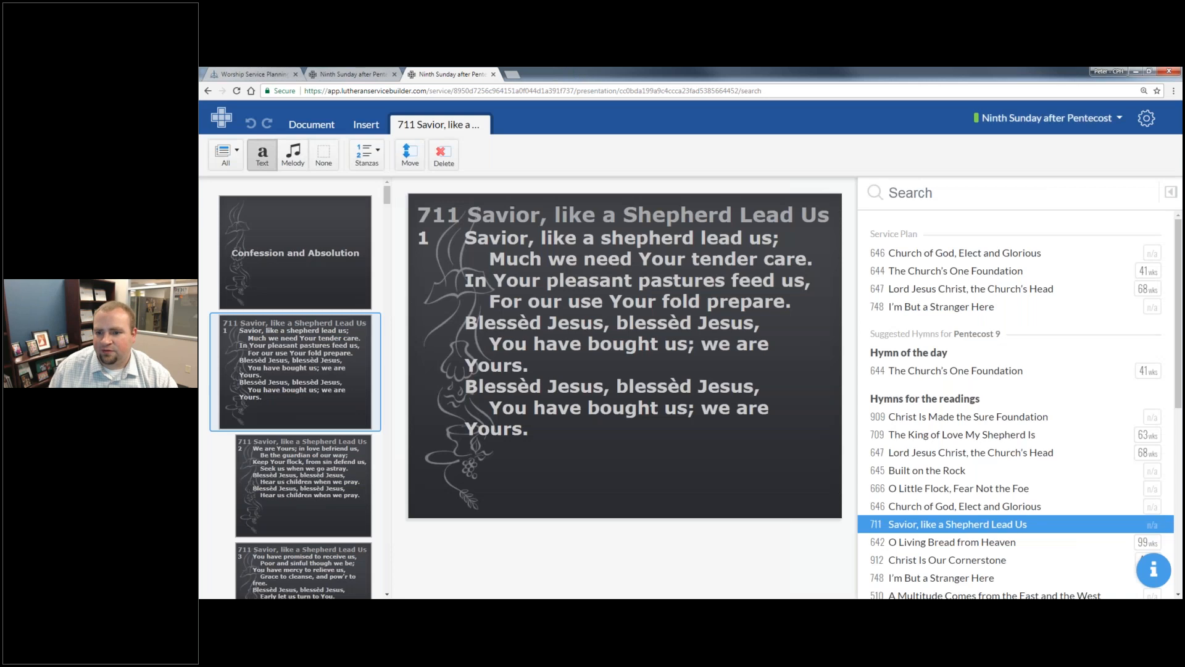
{"action": "left_click", "coordinate": [1050, 117]}
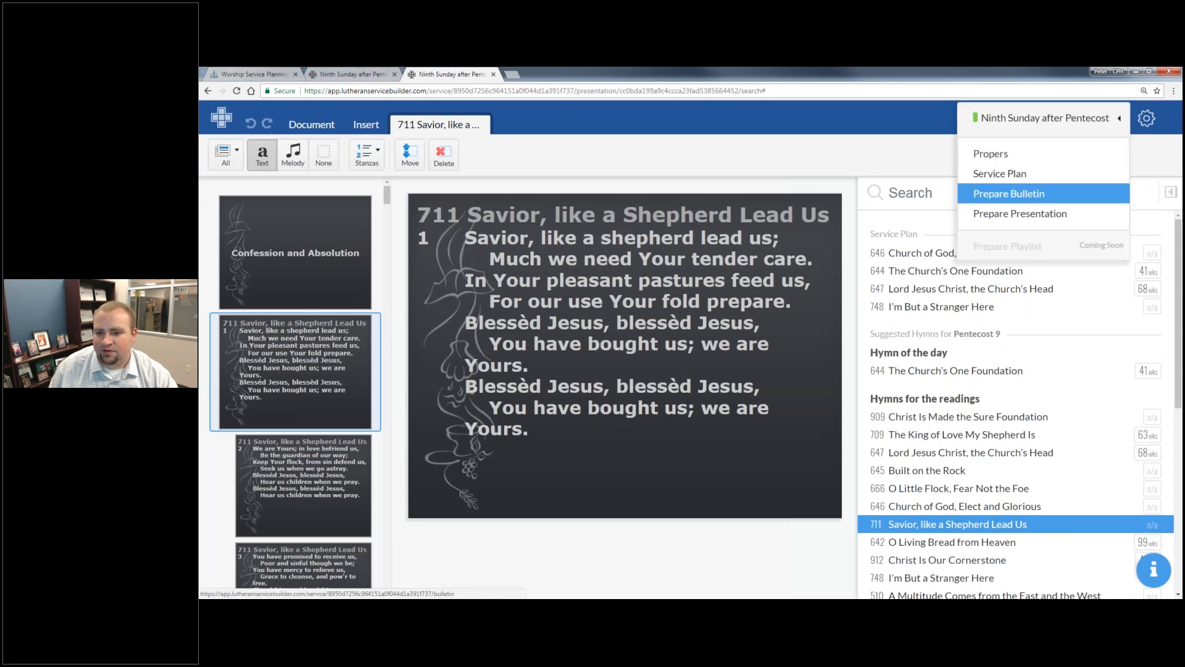
{"action": "left_click", "coordinate": [1022, 192]}
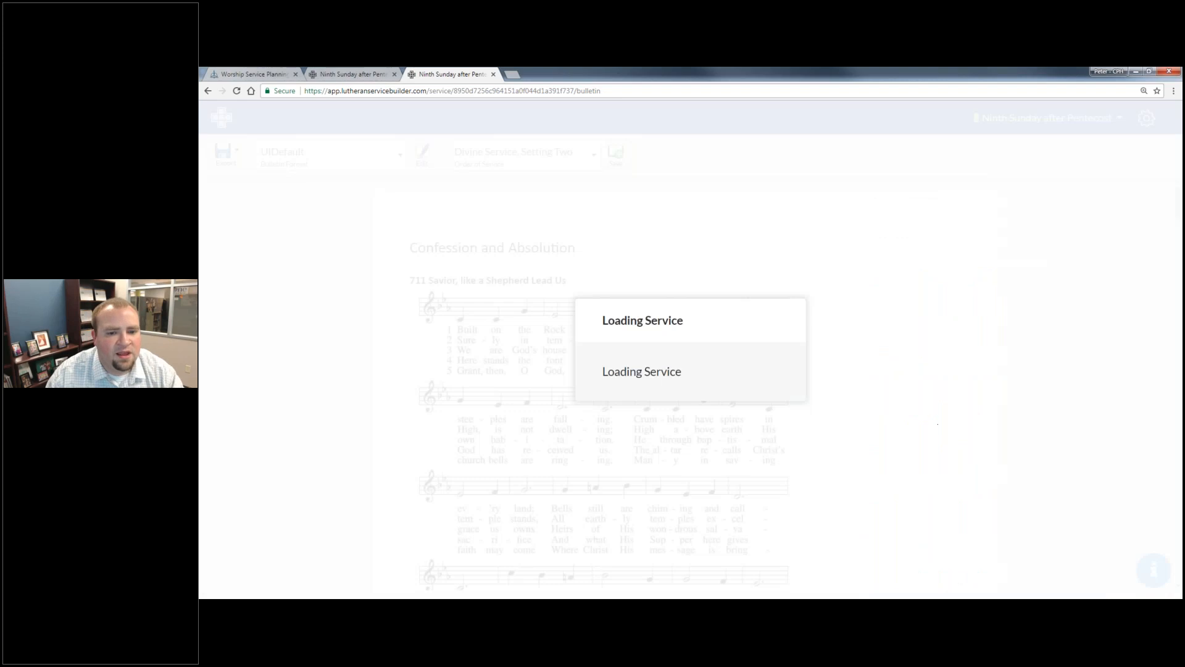
- Apply the Large Print + Title Only format to the bulletin and open its export file type choices
{"action": "left_click", "coordinate": [347, 156]}
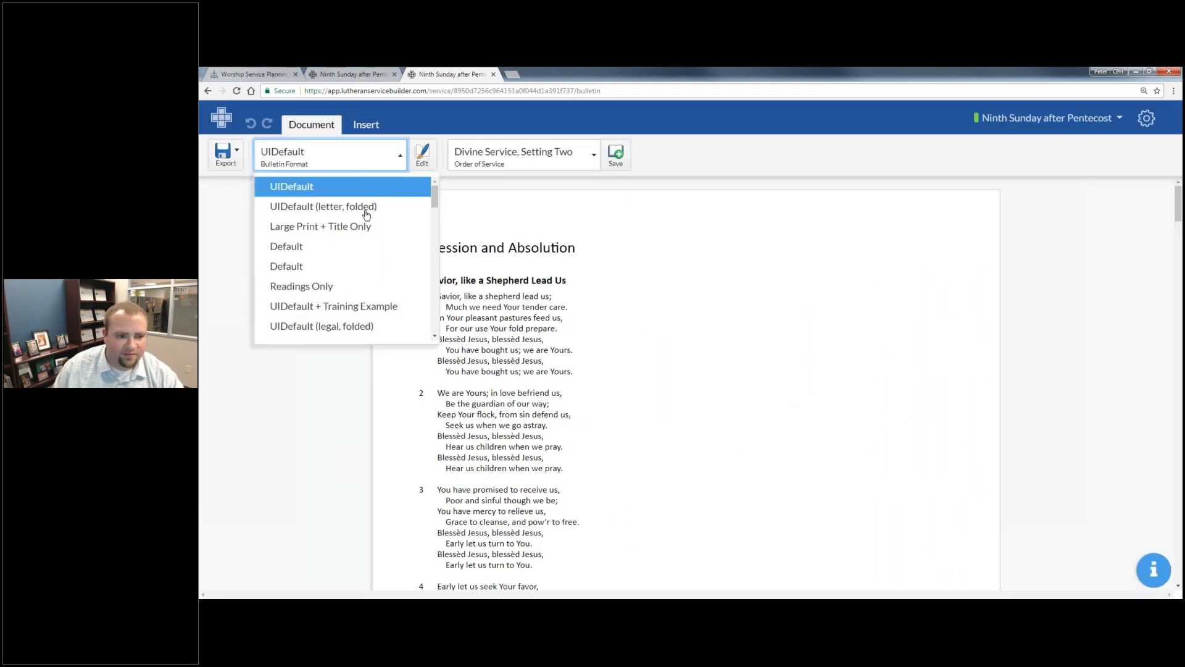
{"action": "left_click", "coordinate": [350, 236]}
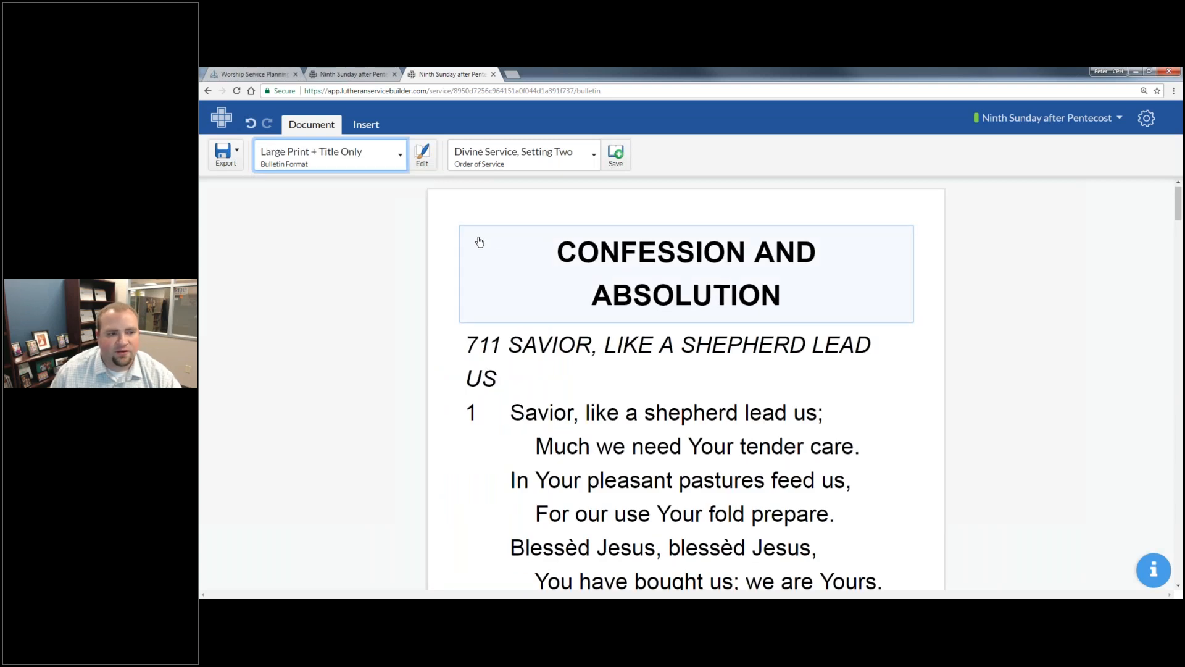
{"action": "scroll", "coordinate": [480, 241], "scroll_direction": "down", "scroll_amount": 4}
{"action": "left_click", "coordinate": [226, 154]}
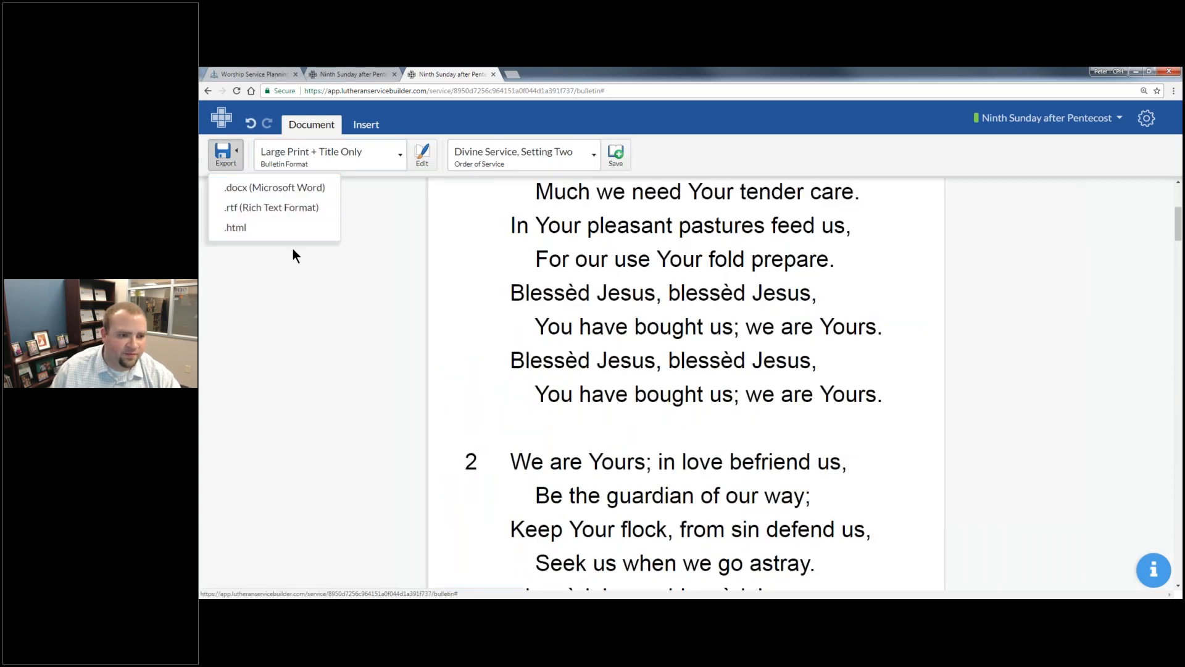
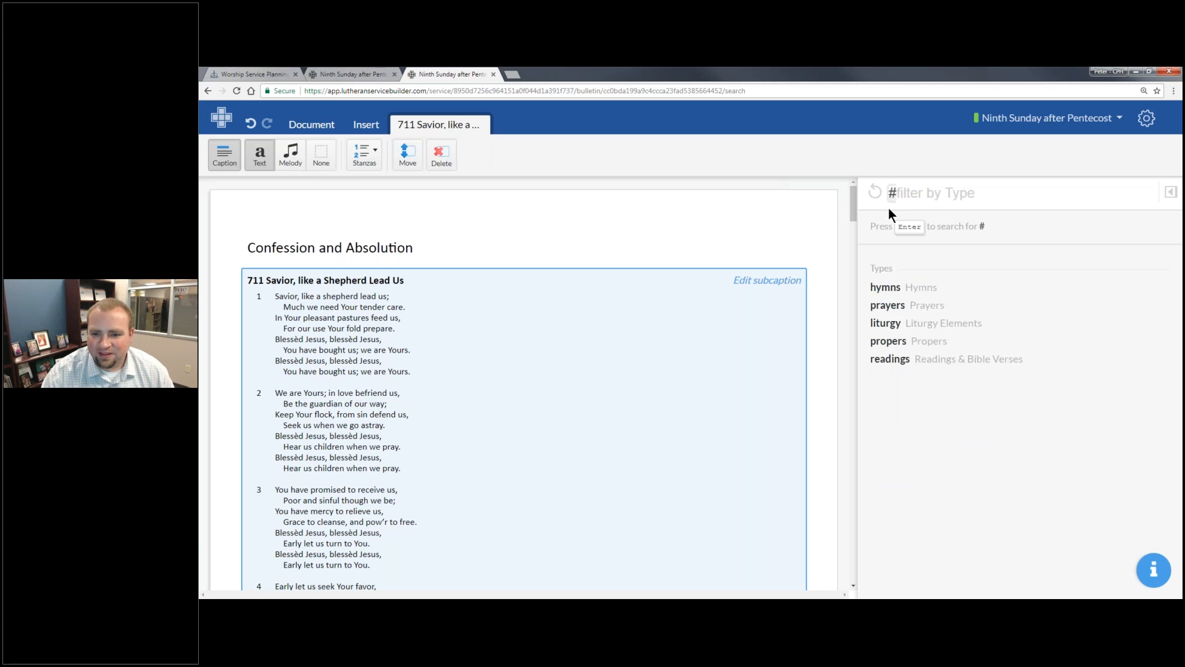
- Search the worship resources for hymns with the author filter "Martin Luther"
{"action": "type", "text": "hymns"}
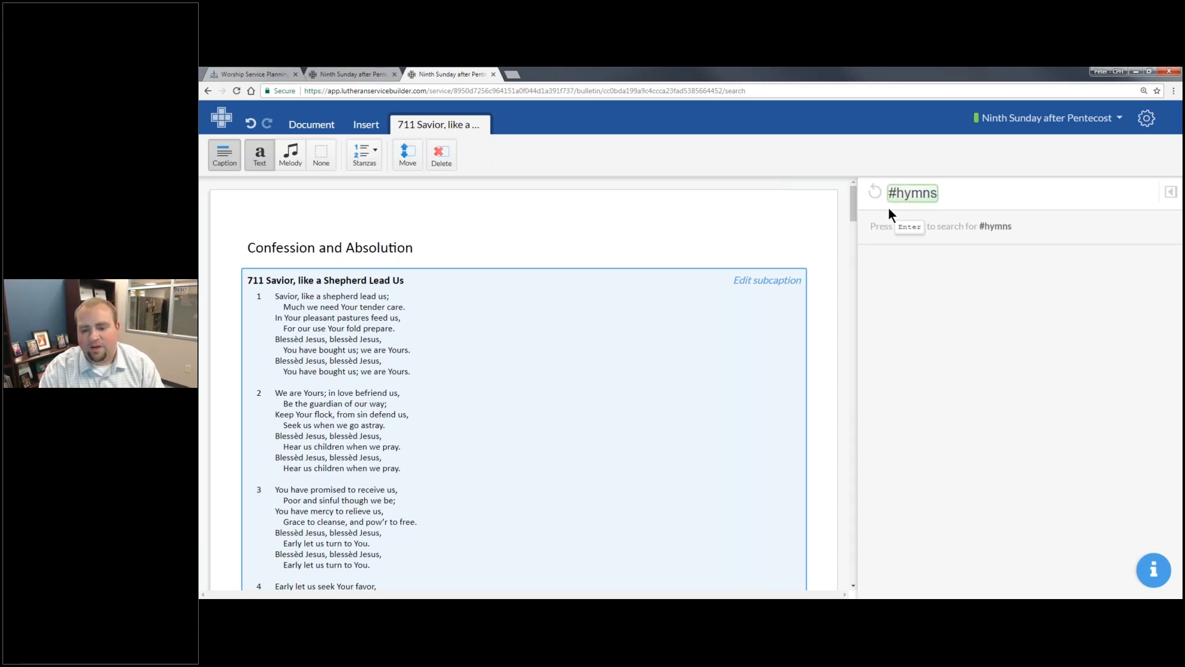
{"action": "key", "text": "Return"}
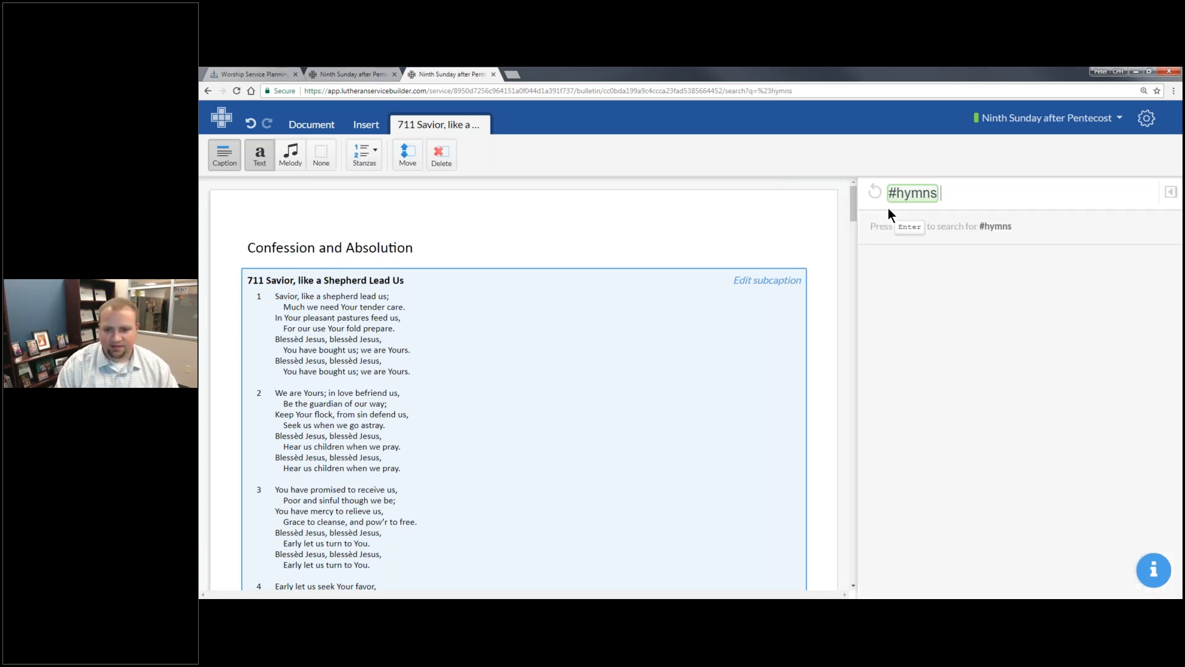
{"action": "type", "text": "auth"}
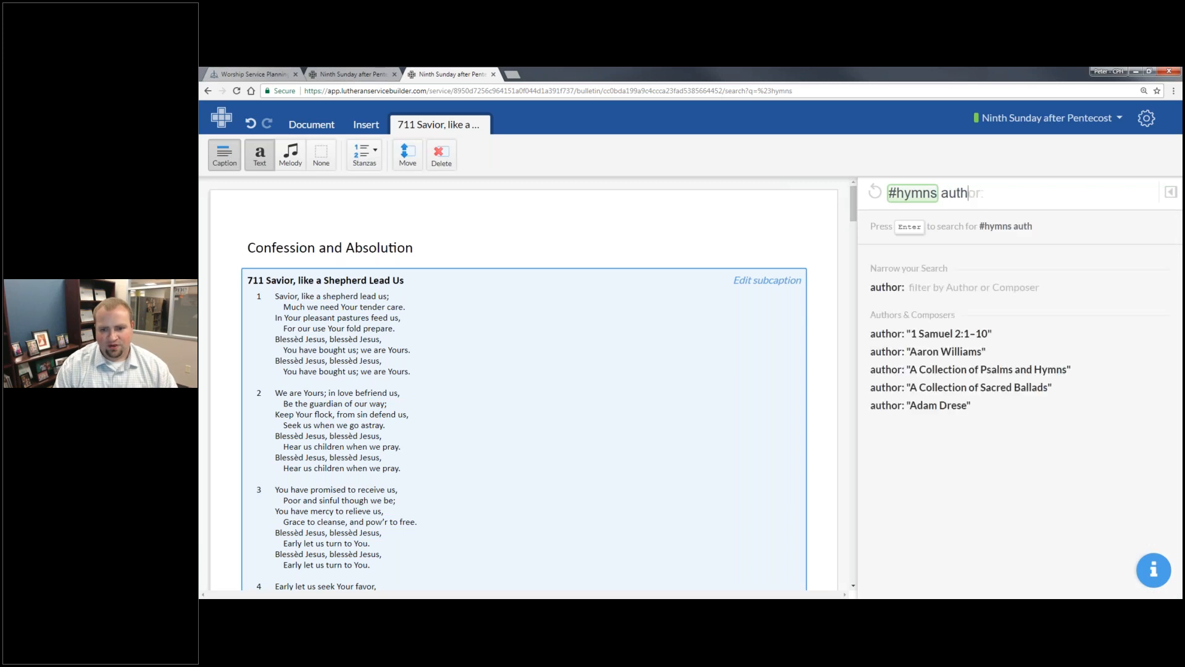
{"action": "type", "text": "or:\"Mar"}
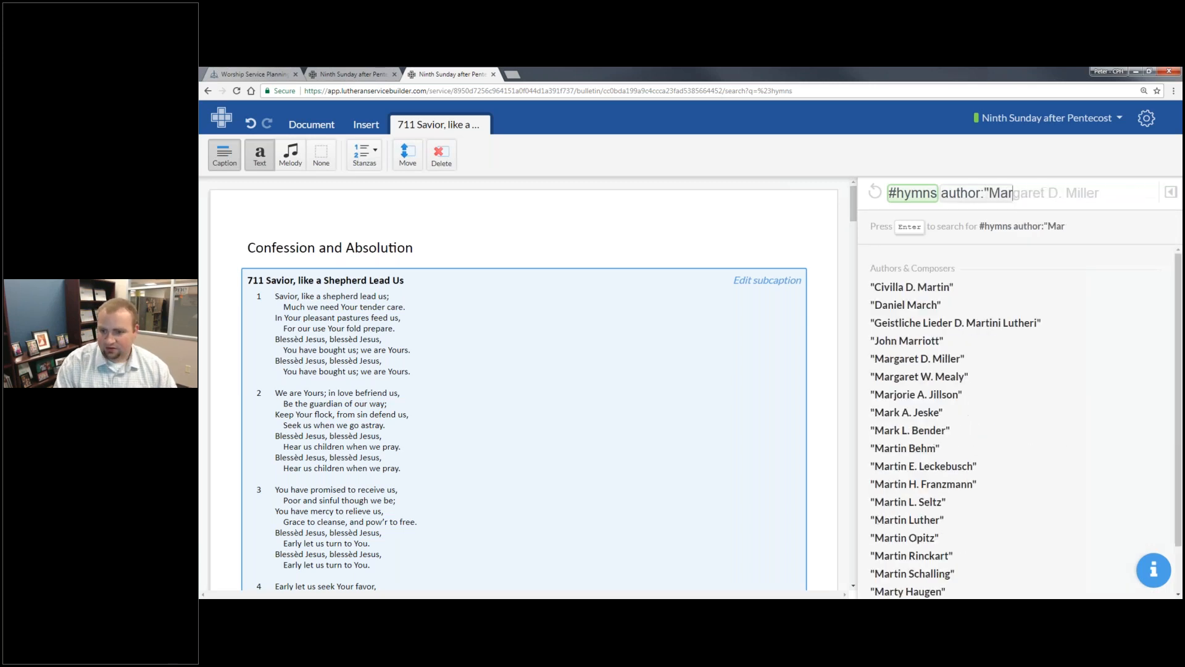
{"action": "type", "text": "tin Luthera\""}
{"action": "key", "text": "BackSpace"}
{"action": "key", "text": "BackSpace"}
{"action": "type", "text": "\""}
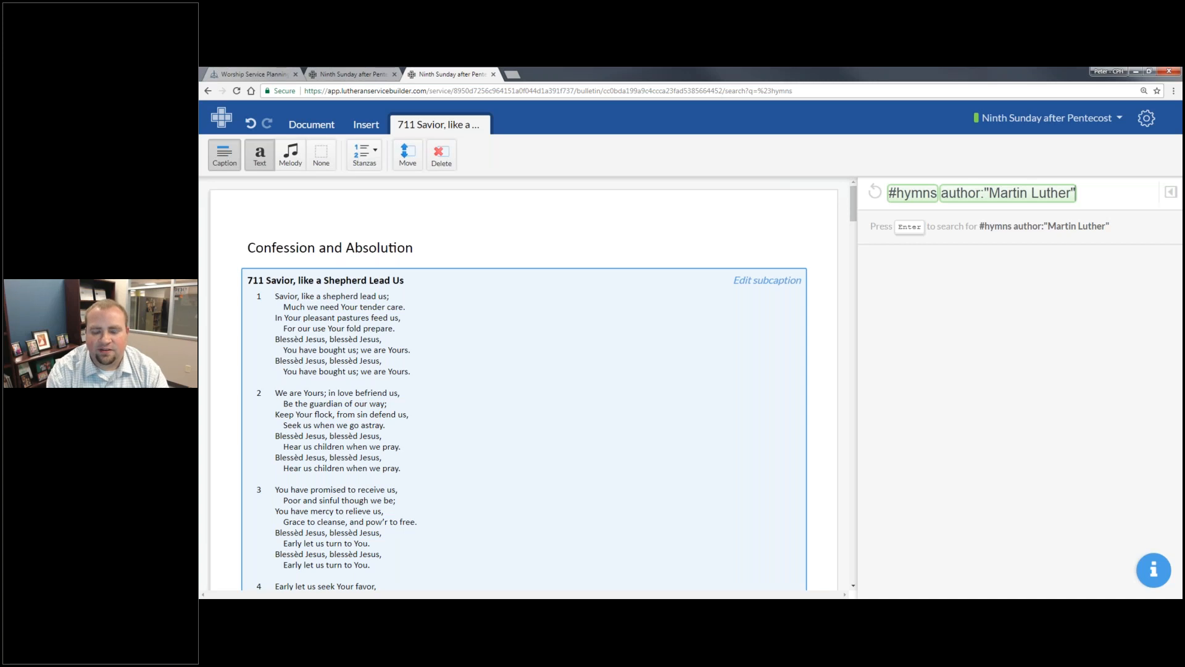
{"action": "key", "text": "Return"}
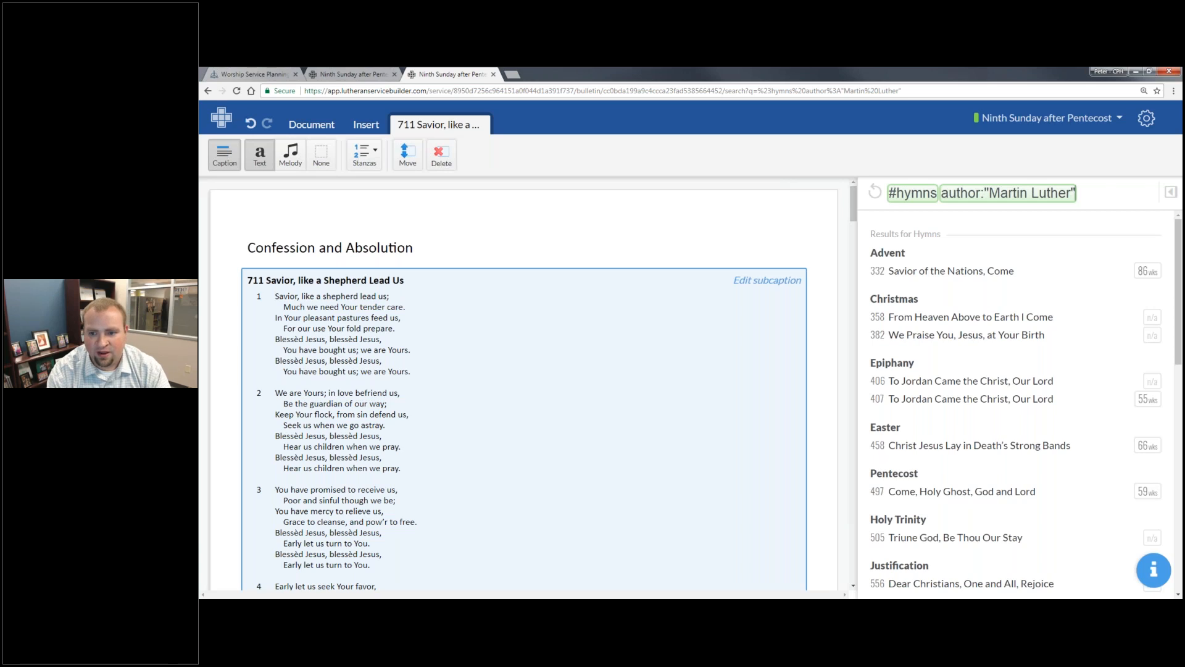
- Narrow the Martin Luther hymn search to the topic Christmas
{"action": "type", "text": "t"}
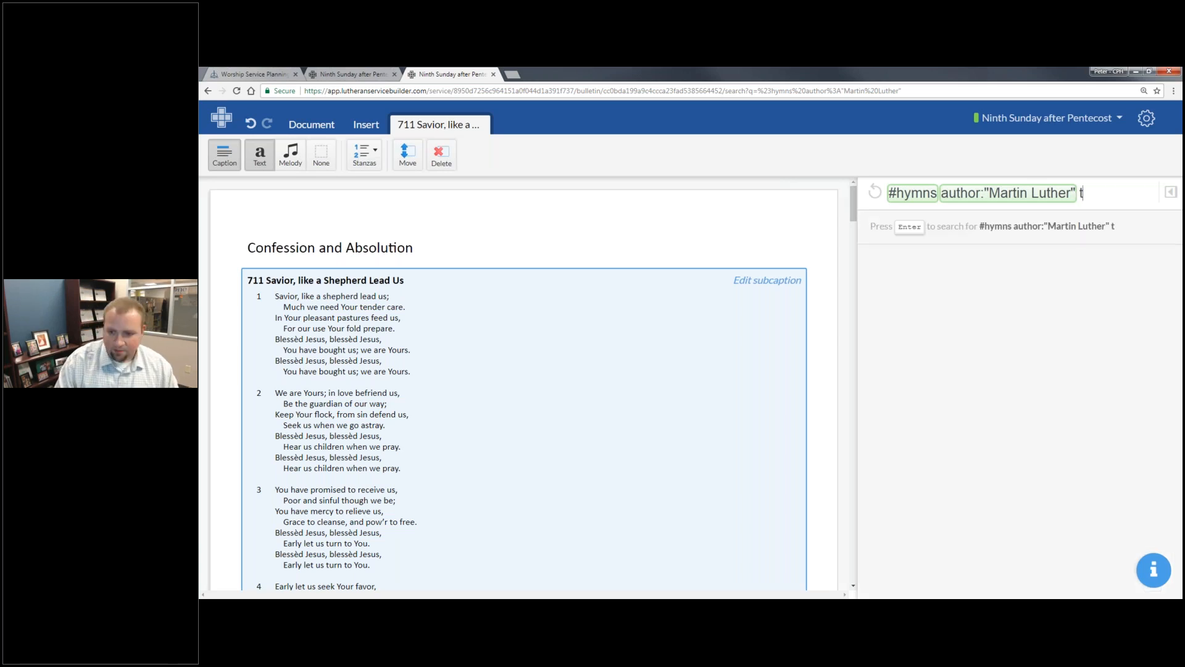
{"action": "type", "text": "opic:Ch"}
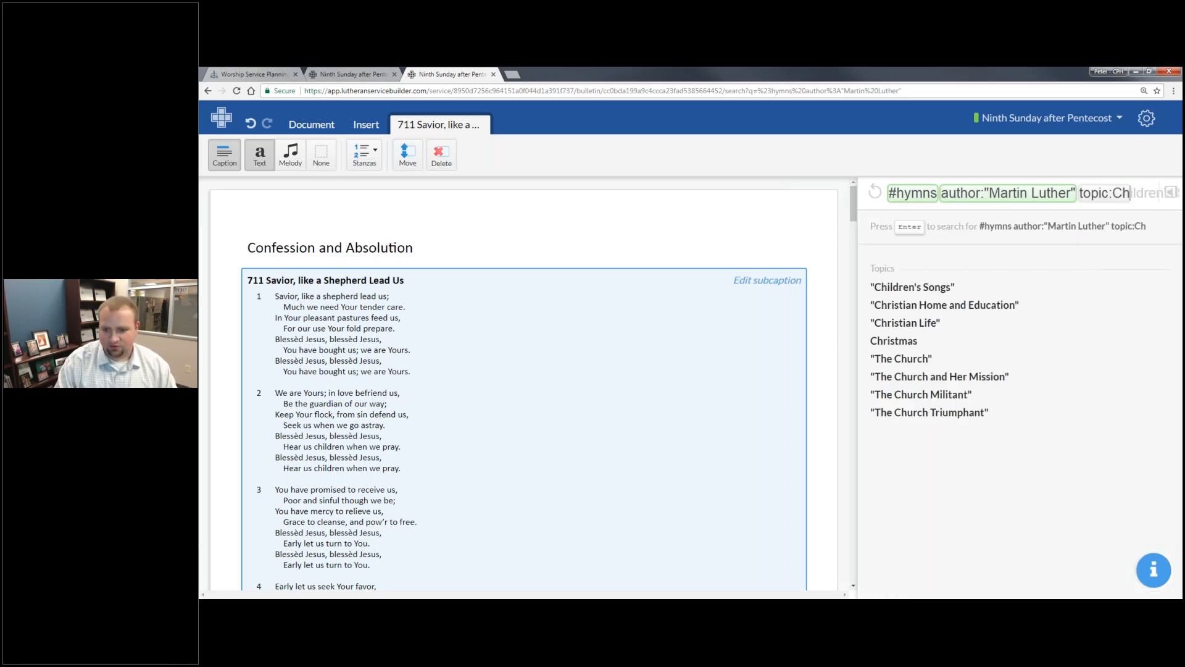
{"action": "type", "text": "ristmas"}
{"action": "key", "text": "Return"}
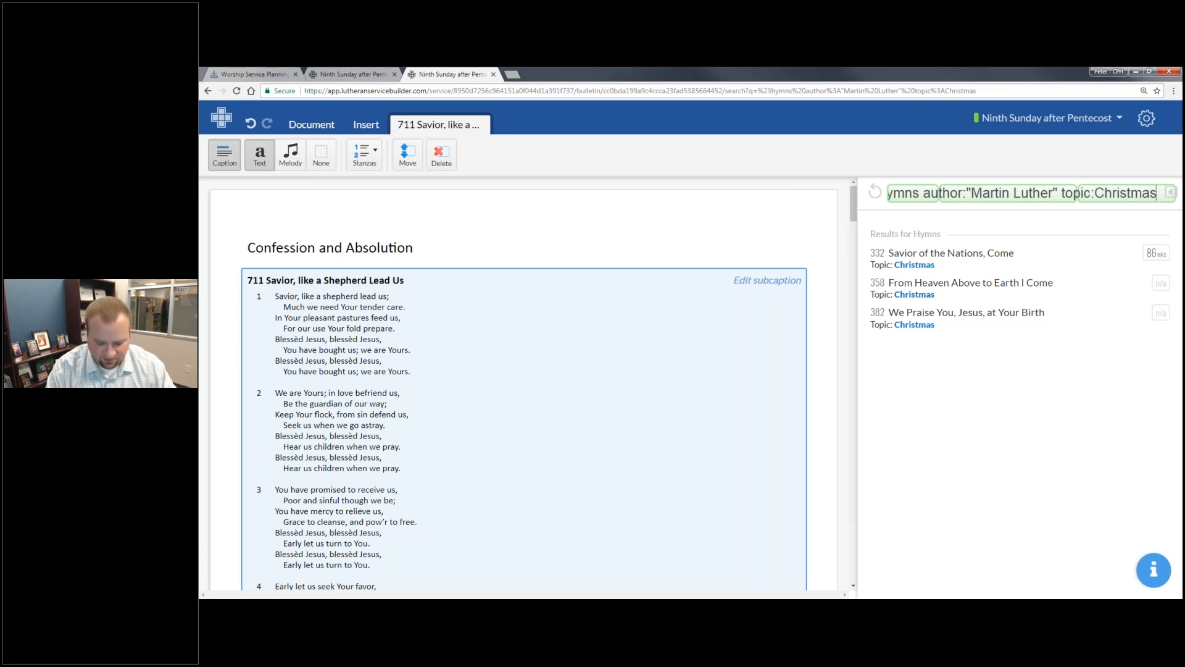
- Expand the search pane to show previews and view the info for hymn 711, Savior, like a Shepherd Lead Us
{"action": "key", "text": "ctrl+0"}
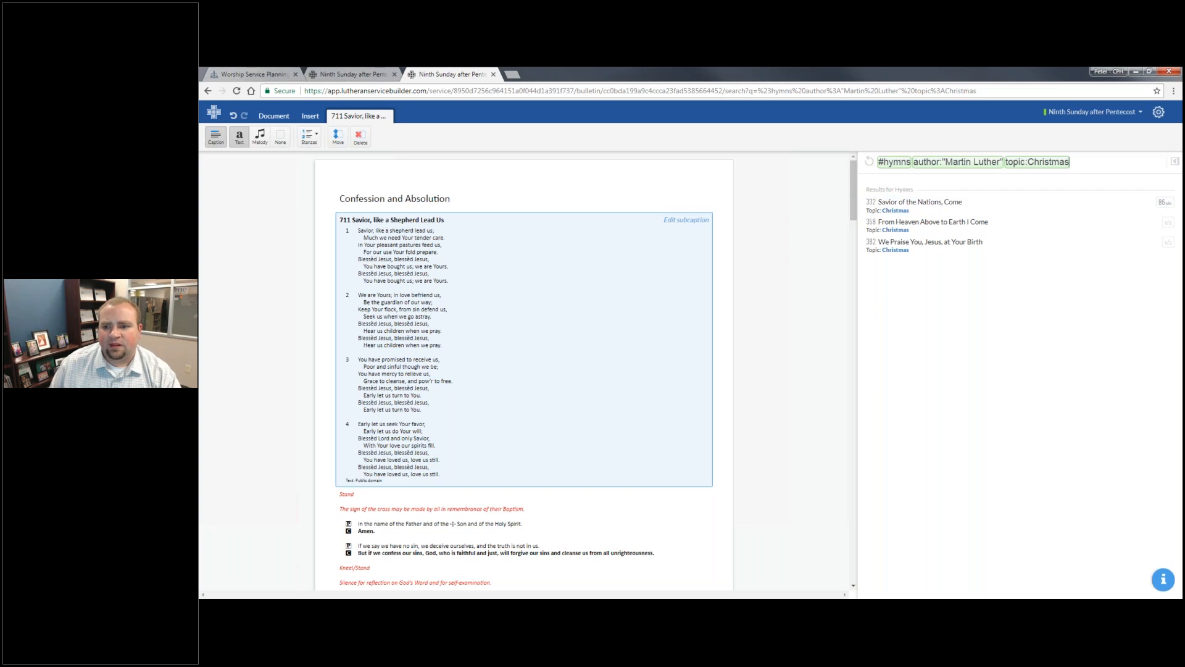
{"action": "key", "text": "ctrl+plus"}
{"action": "key", "text": "ctrl+plus"}
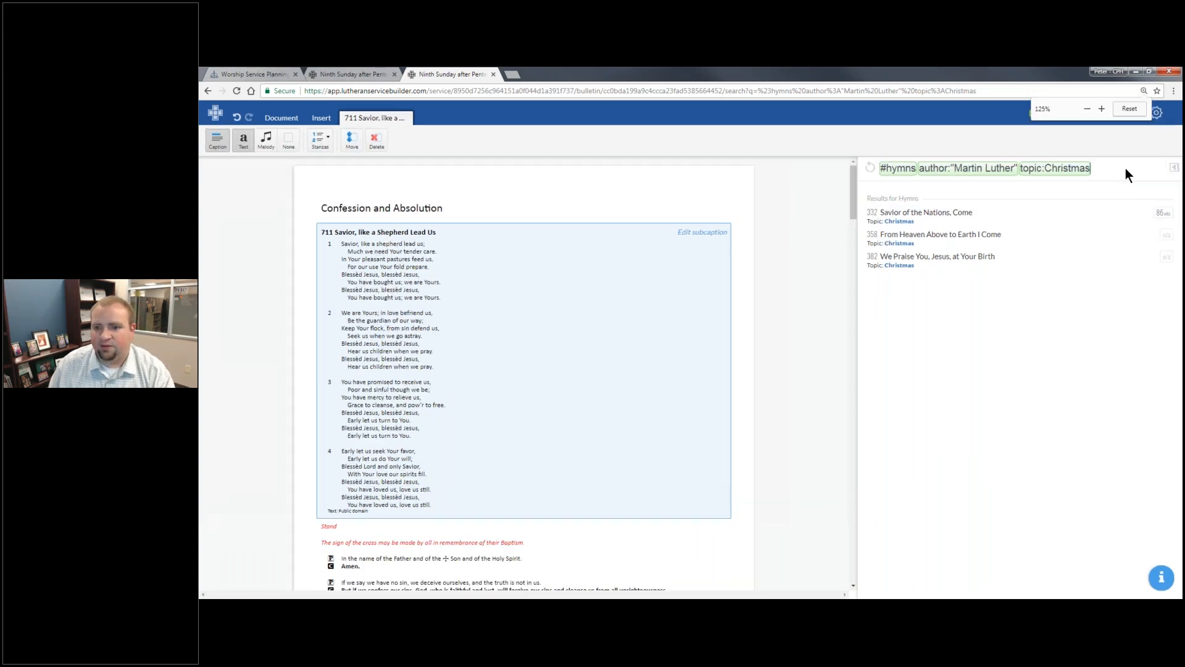
{"action": "left_click", "coordinate": [1173, 165]}
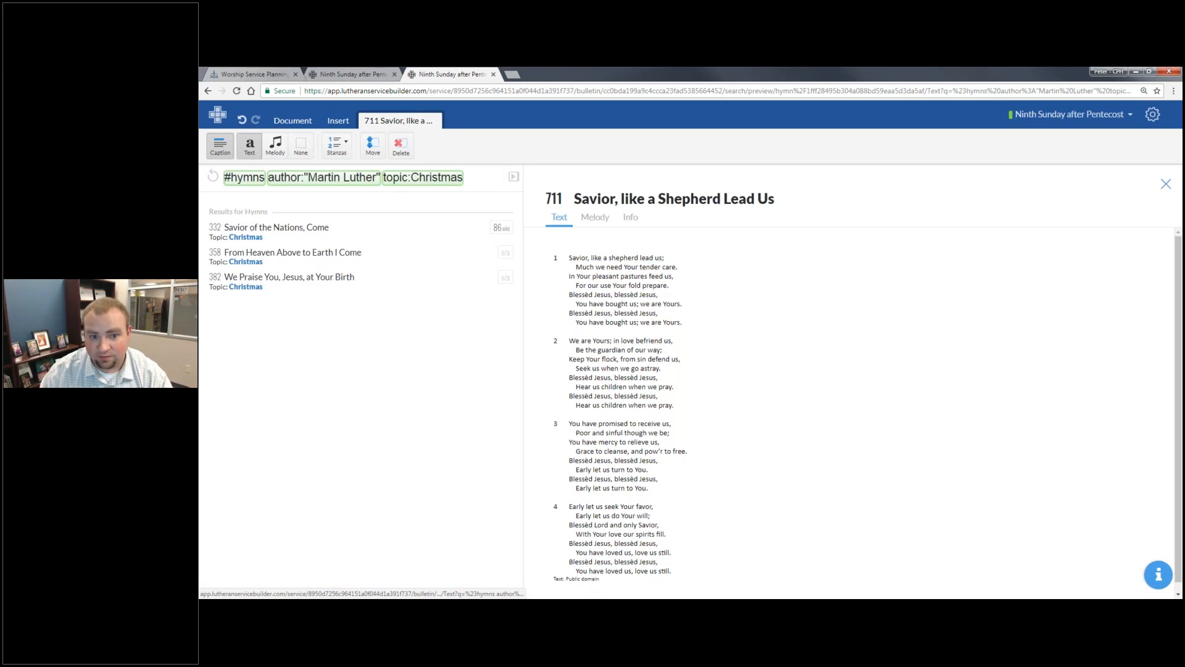
{"action": "left_click", "coordinate": [636, 218]}
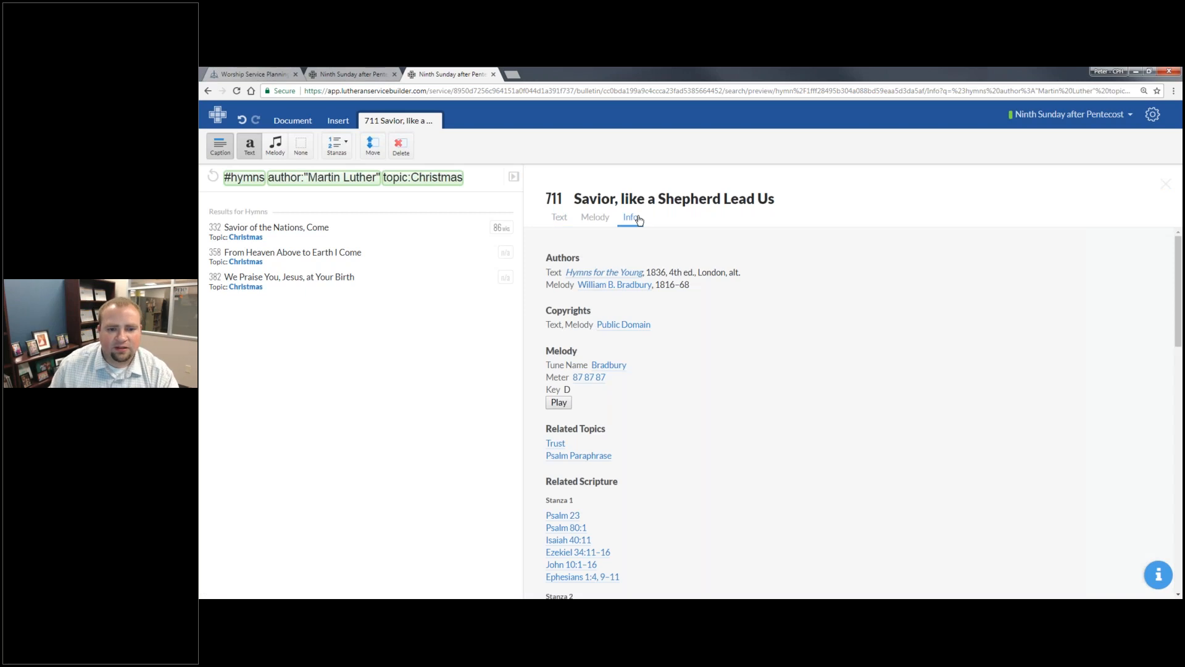
- View the info for hymn 332, Savior of the Nations, Come, and search for hymns that share its tune
{"action": "left_click", "coordinate": [326, 233]}
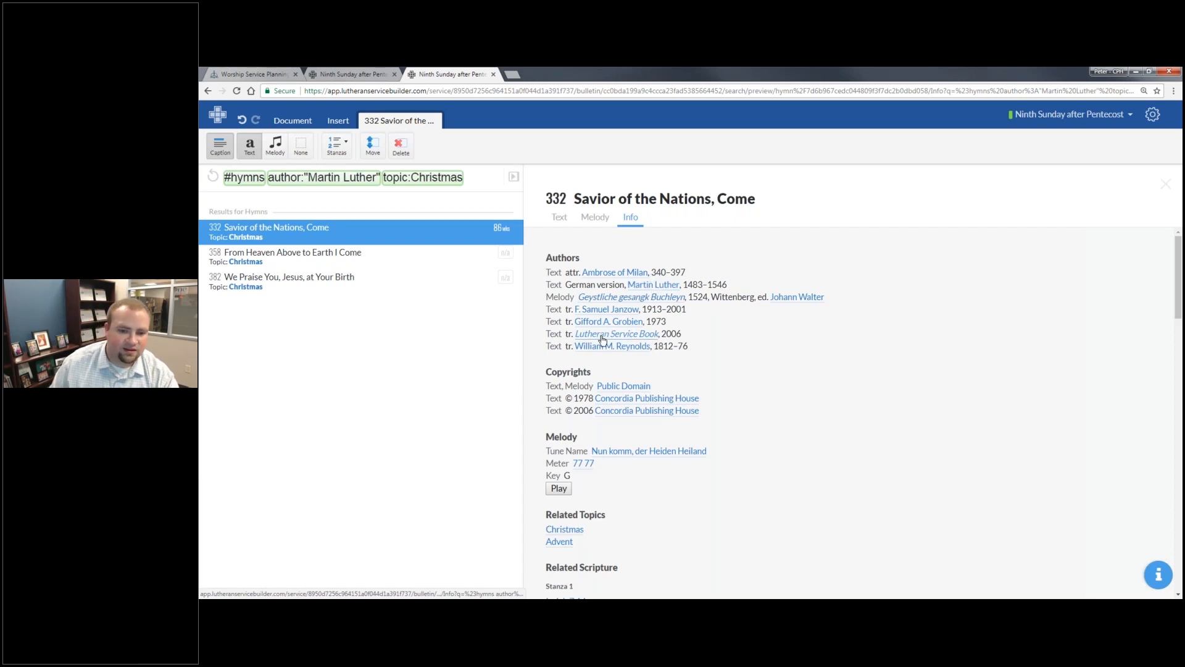
{"action": "left_click", "coordinate": [609, 452]}
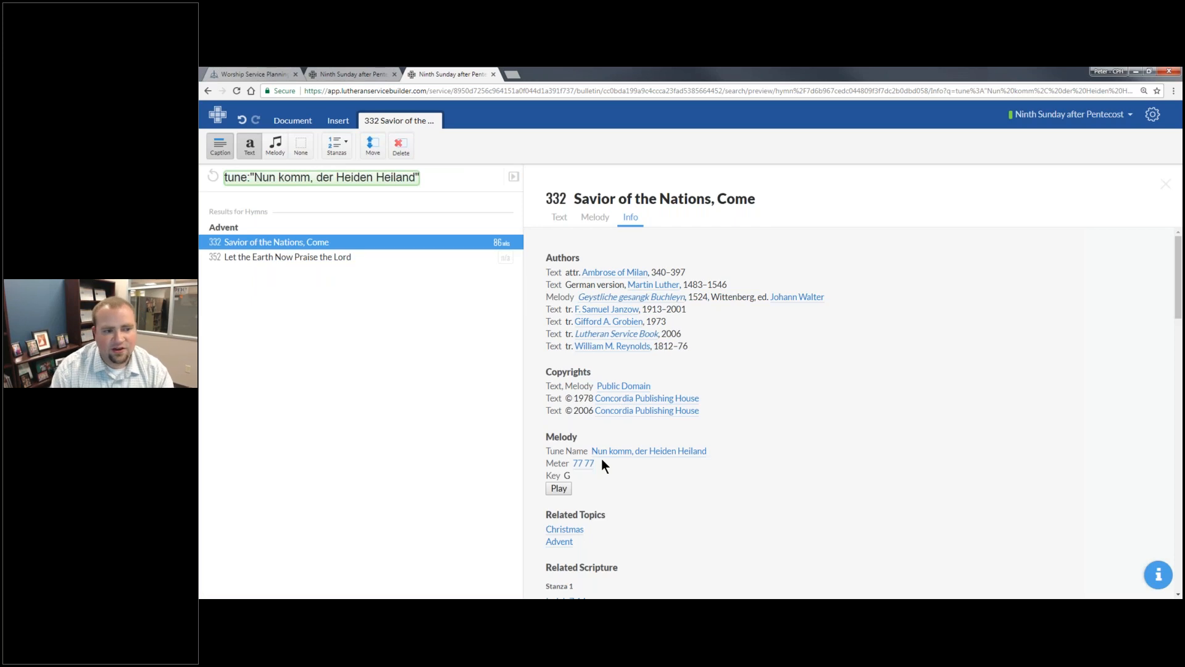
{"action": "left_click", "coordinate": [359, 259]}
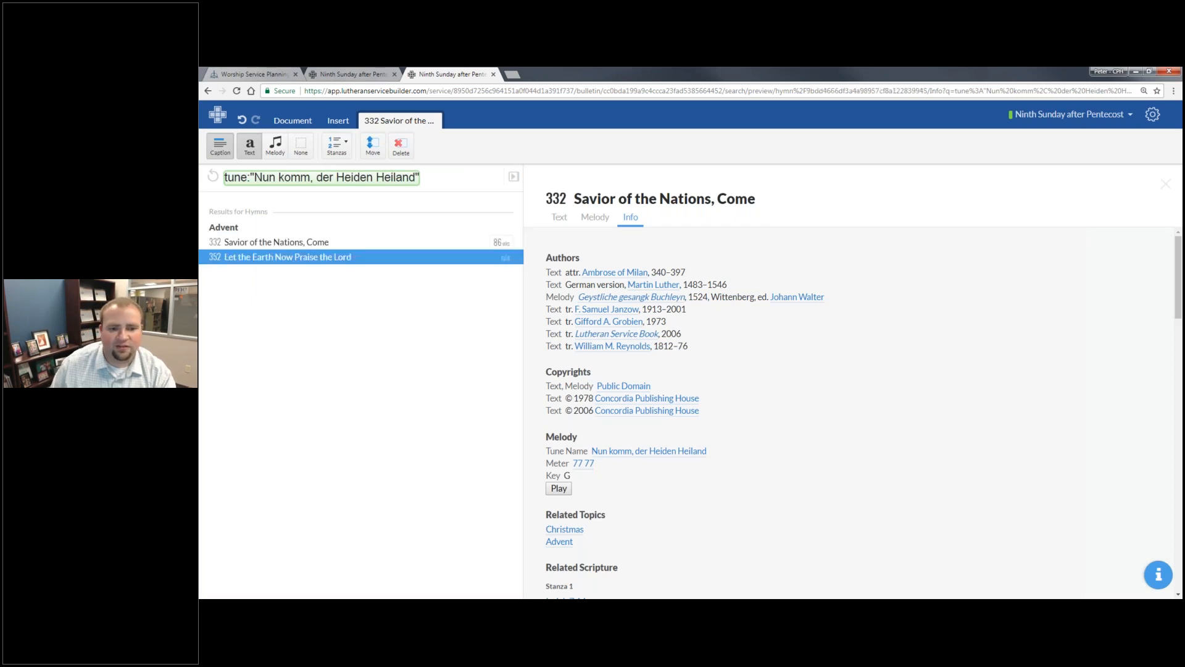
{"action": "left_click", "coordinate": [403, 242]}
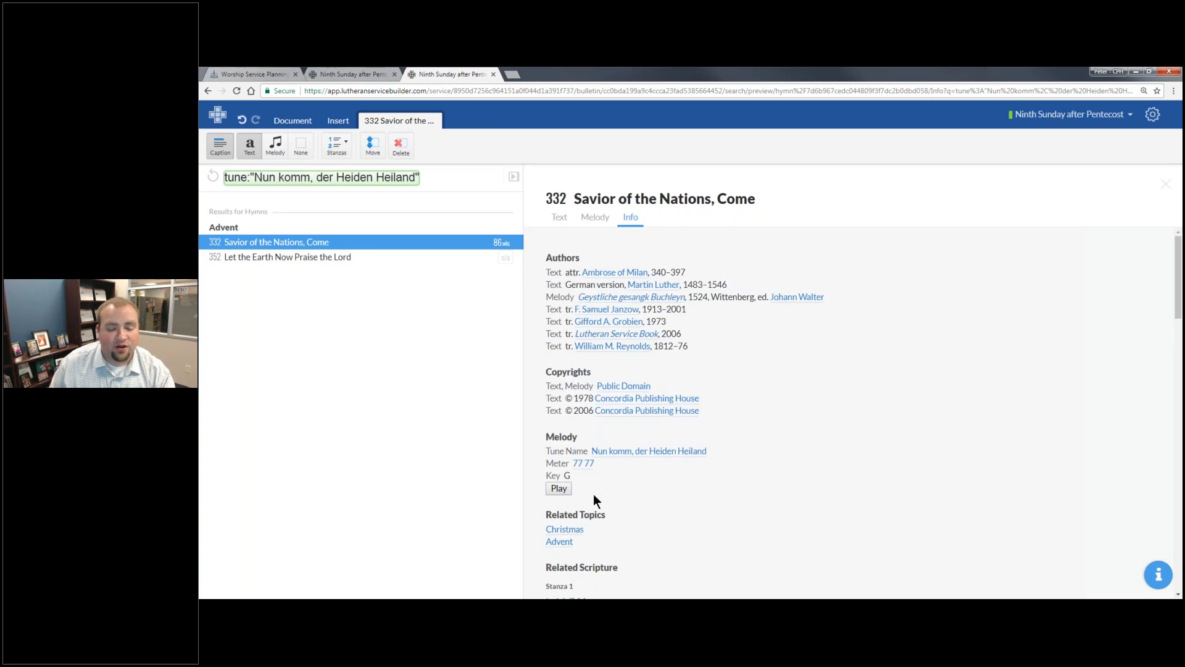
- Search by hymn 332's related Scripture reference Philippians 2:6–7 and read the passage's text
{"action": "scroll", "coordinate": [657, 475], "scroll_direction": "down", "scroll_amount": 3}
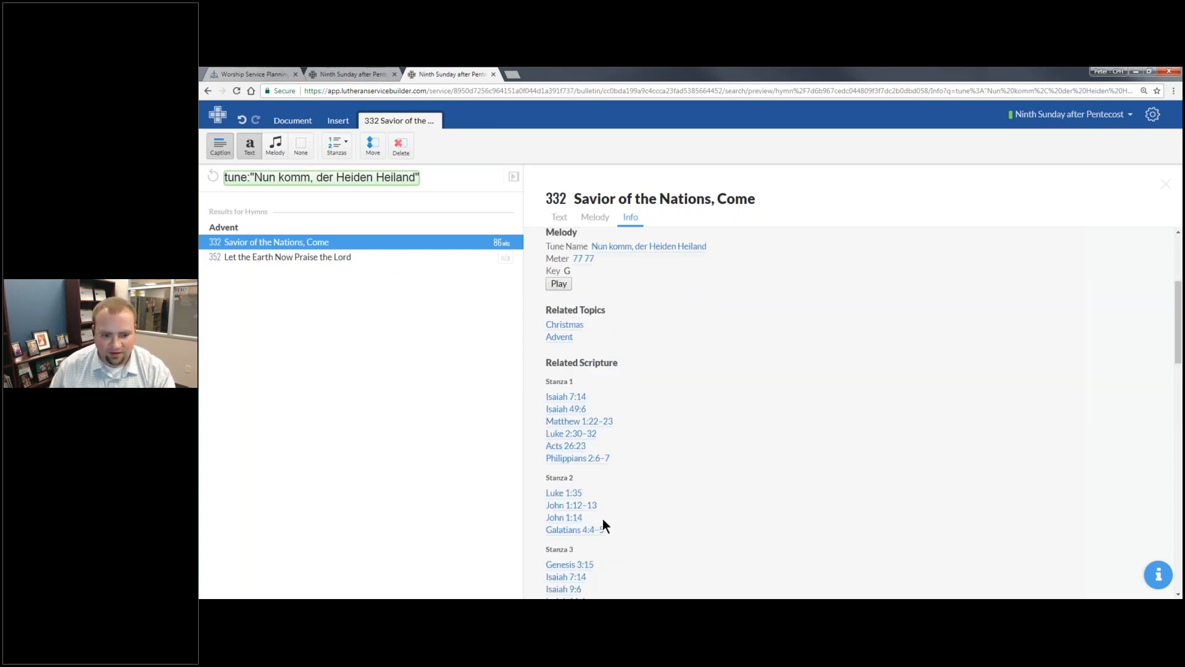
{"action": "left_click", "coordinate": [578, 458]}
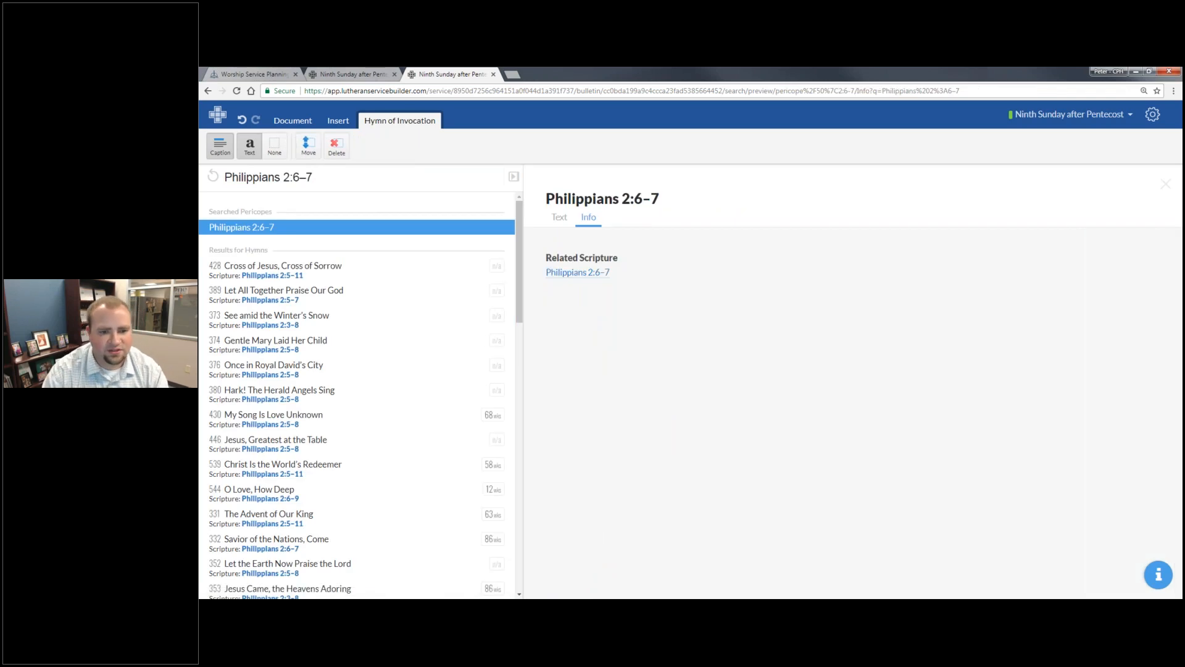
{"action": "left_click", "coordinate": [558, 217]}
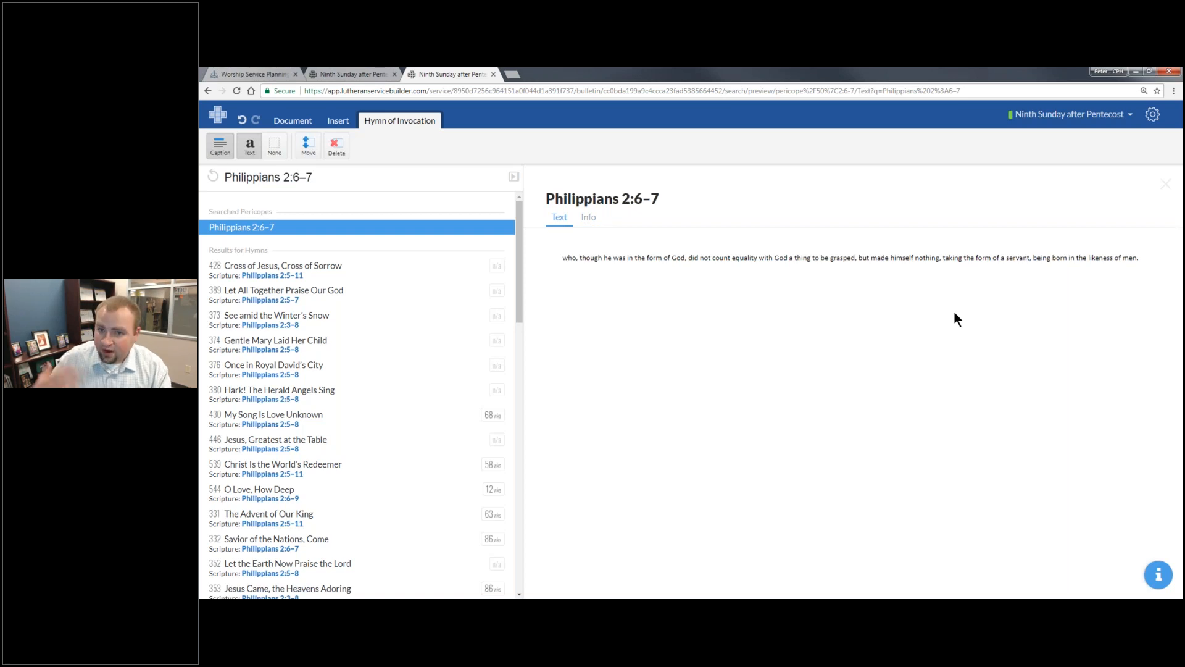
- Open the standalone Search page and run the example search for the exact phrase "silent as light"
{"action": "left_click", "coordinate": [1153, 114]}
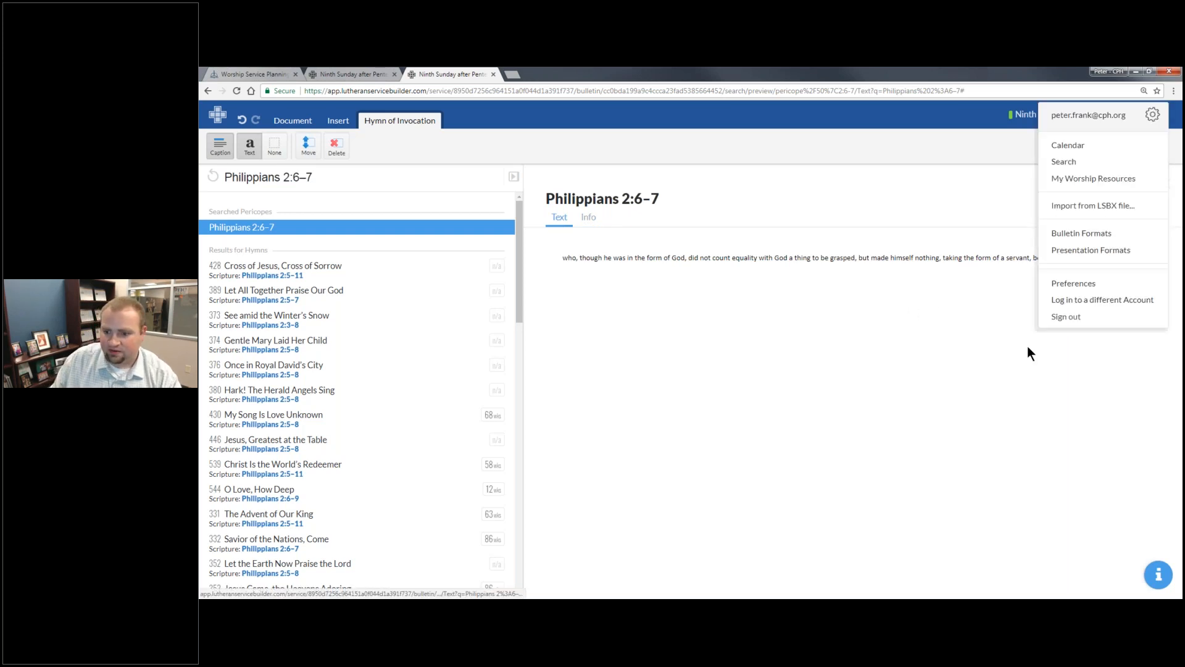
{"action": "left_click", "coordinate": [1063, 161]}
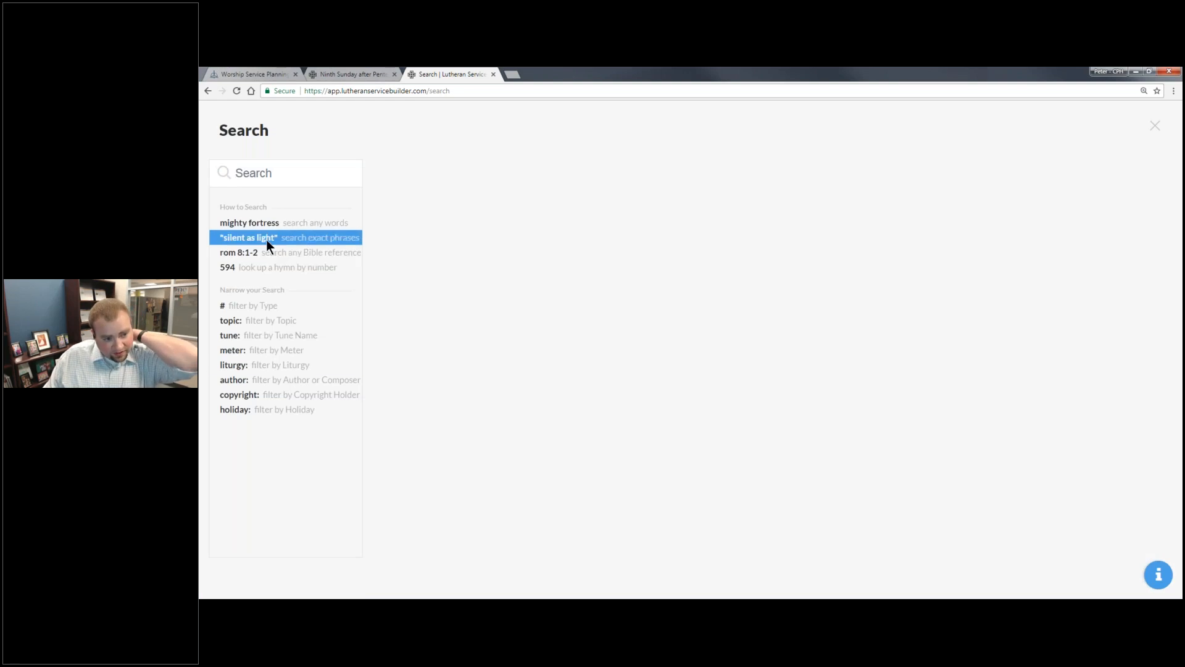
{"action": "left_click", "coordinate": [267, 241]}
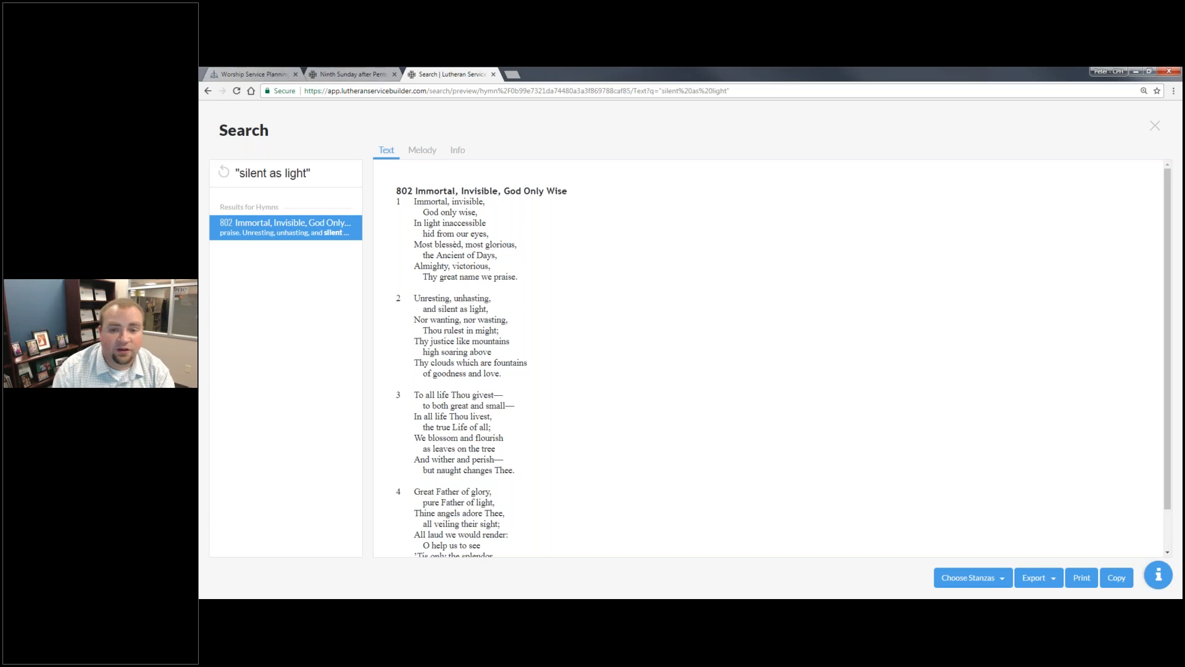
- Leave stanza 3 out of hymn 802, Immortal, Invisible, God Only Wise
{"action": "left_click", "coordinate": [988, 579]}
{"action": "left_click", "coordinate": [939, 513]}
{"action": "left_click", "coordinate": [939, 579]}
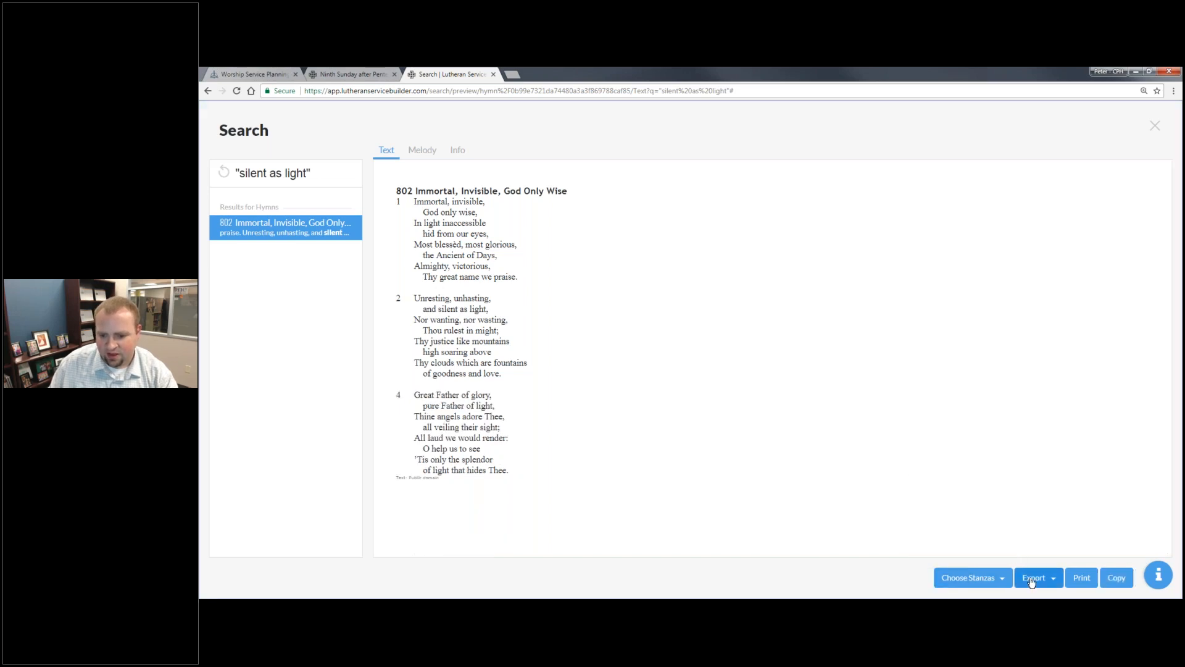
{"action": "left_click", "coordinate": [939, 579]}
- Switch hymn 802 to its melody version and export it as a .docx Microsoft Word file
{"action": "left_click", "coordinate": [434, 155]}
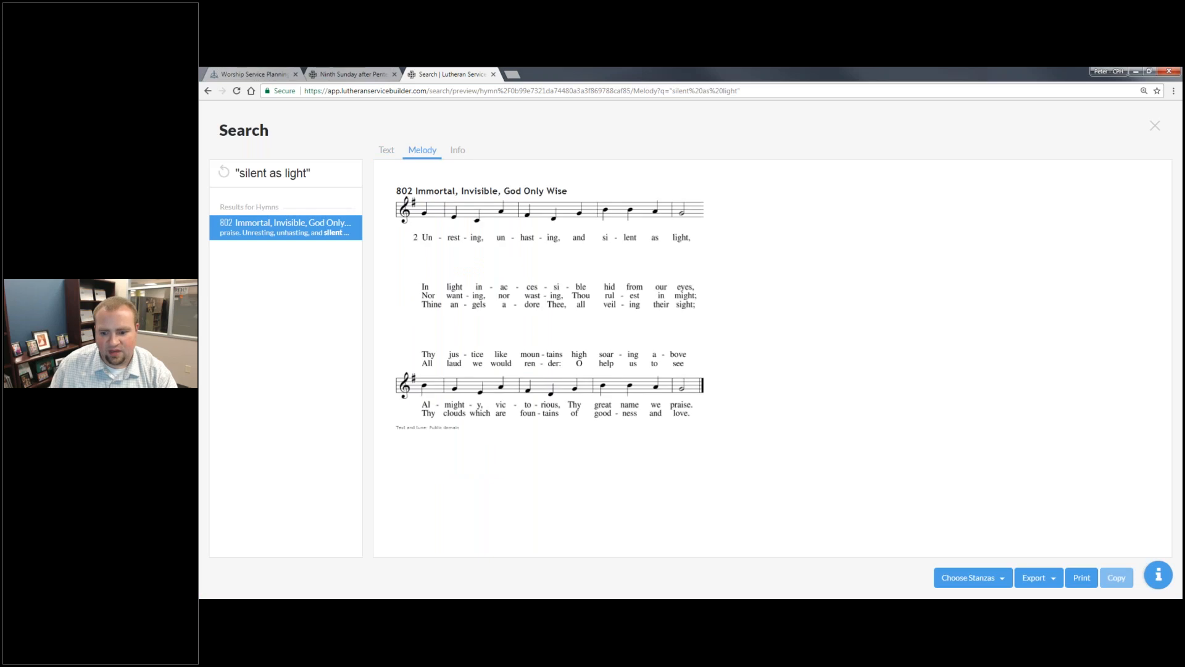
{"action": "left_click", "coordinate": [1036, 583]}
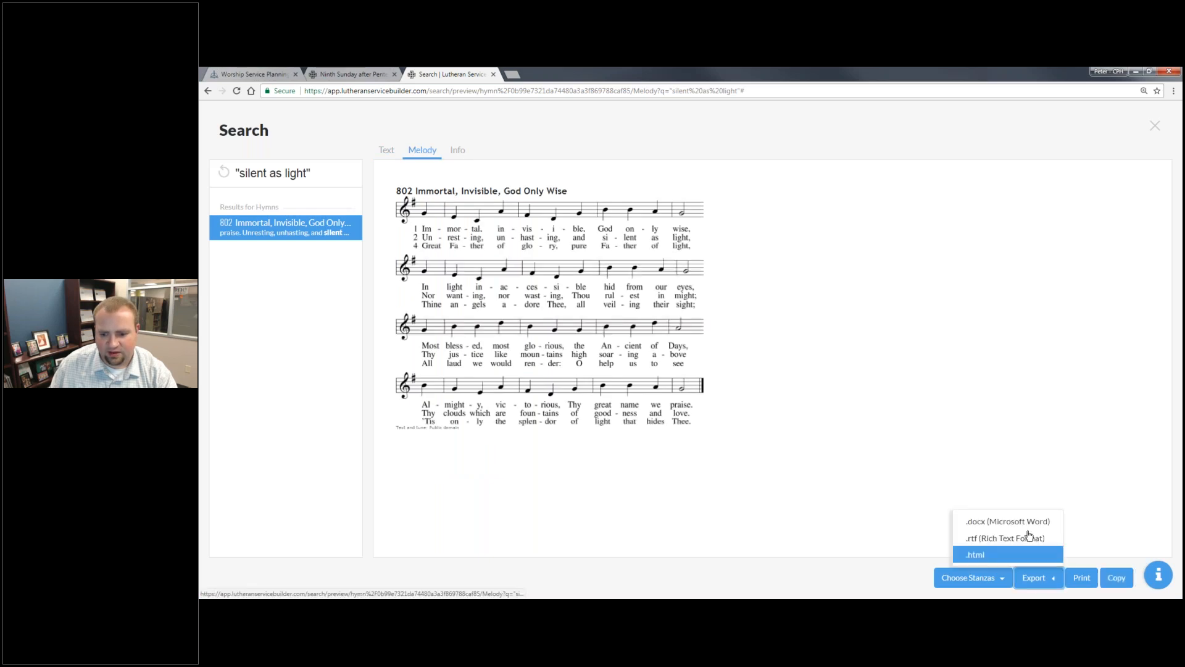
{"action": "left_click", "coordinate": [1026, 525]}
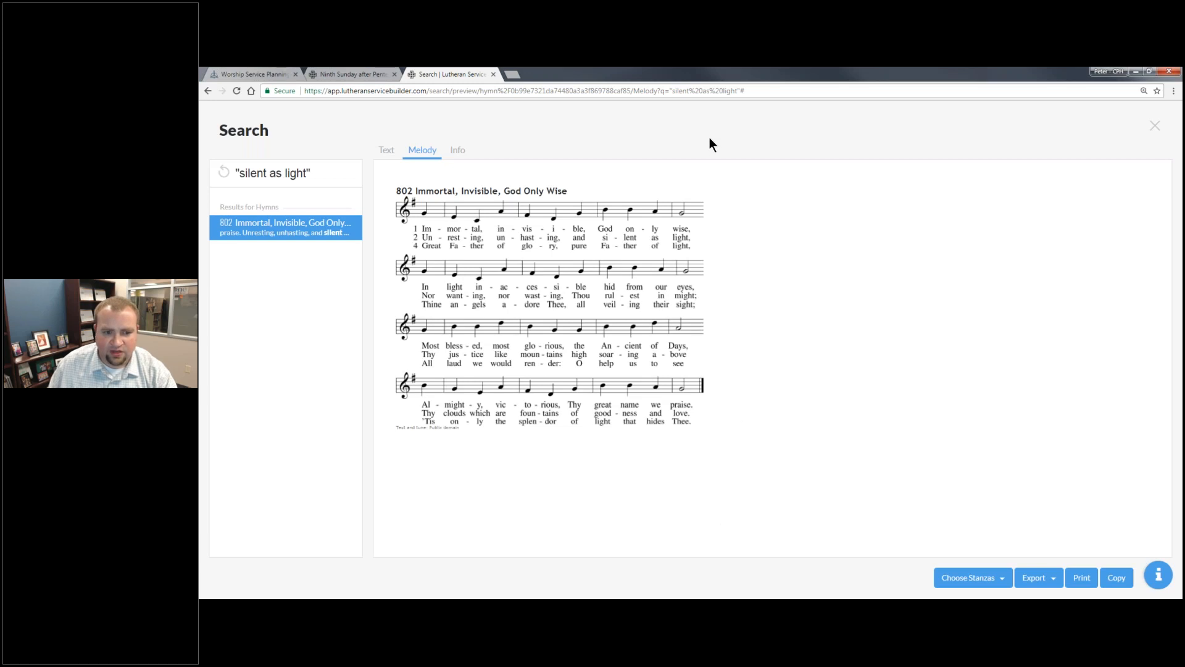
- Open the exported hymn 802 document in Word and enable editing
{"action": "left_click", "coordinate": [276, 589]}
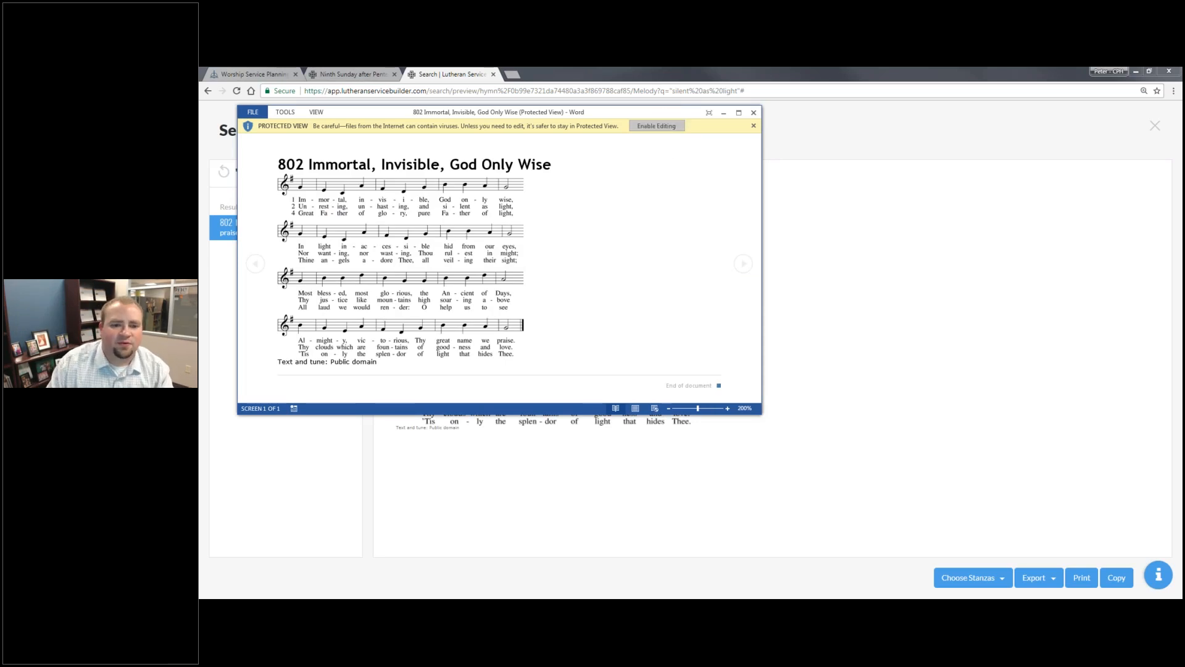
{"action": "left_click", "coordinate": [661, 125]}
{"action": "scroll", "coordinate": [644, 349], "scroll_direction": "down", "scroll_amount": 3}
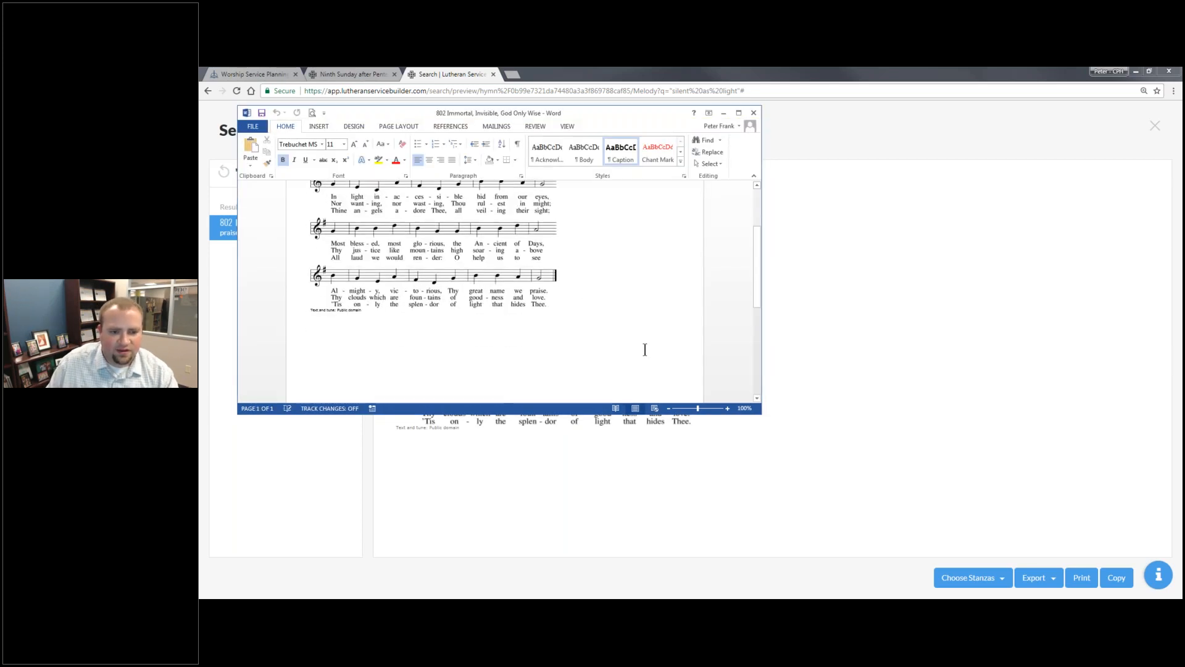
- Return to the browser's Search page and copy the text version of hymn 802
{"action": "key", "text": "alt+Tab"}
{"action": "left_click", "coordinate": [388, 151]}
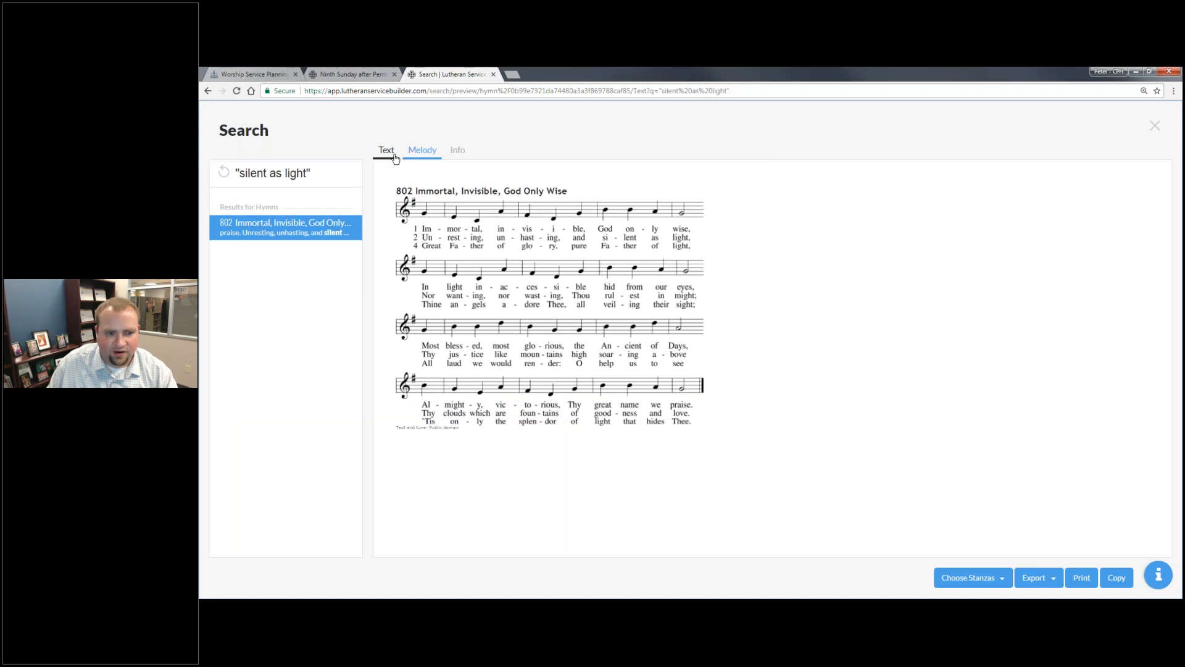
{"action": "left_click", "coordinate": [1111, 579]}
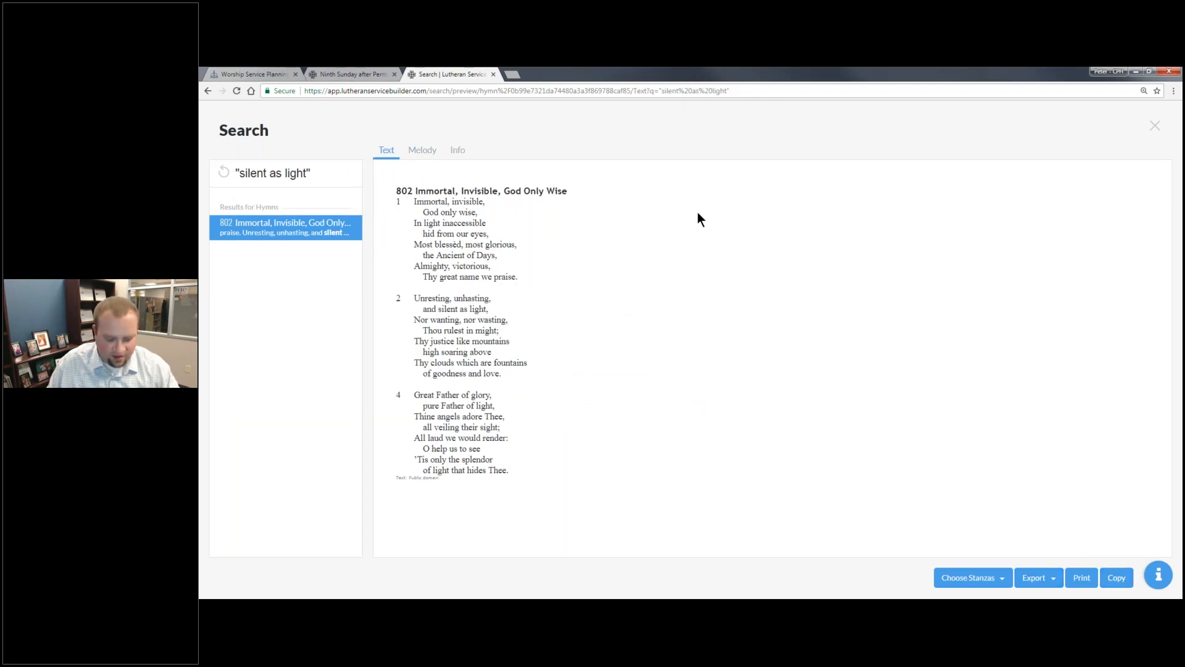
- Switch to the Word document and paste the copied hymn text on a new line below the melody
{"action": "key", "text": "alt+Tab"}
{"action": "key", "text": "Return"}
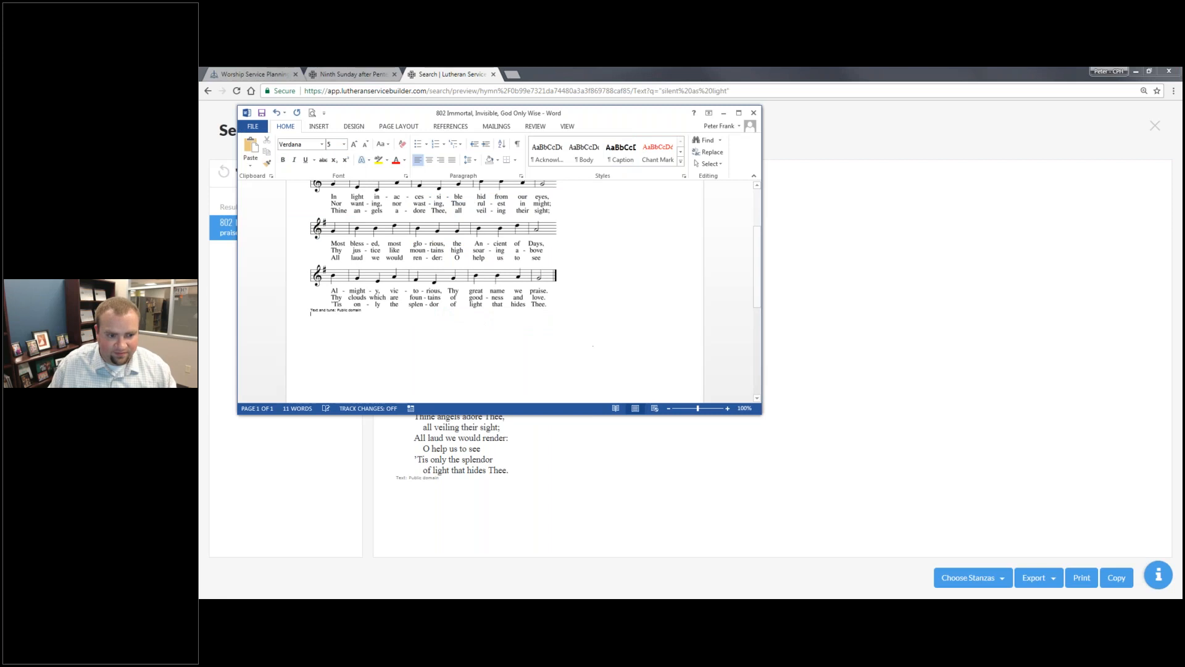
{"action": "key", "text": "ctrl+v"}
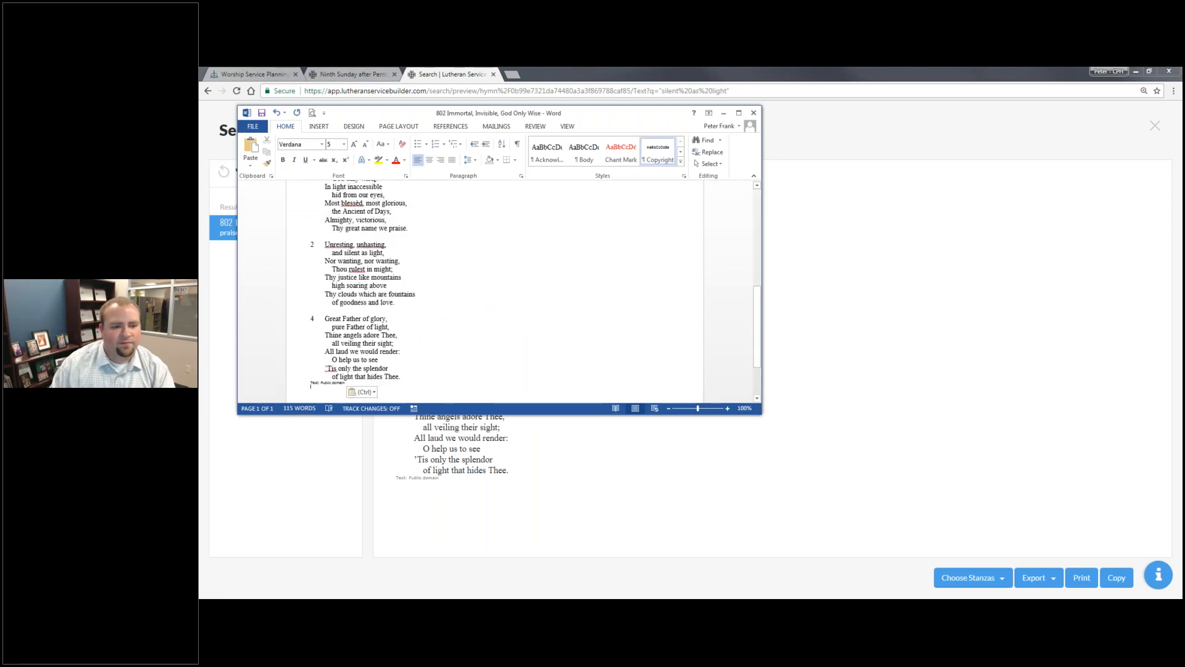
{"action": "scroll", "coordinate": [494, 290], "scroll_direction": "up", "scroll_amount": 3}
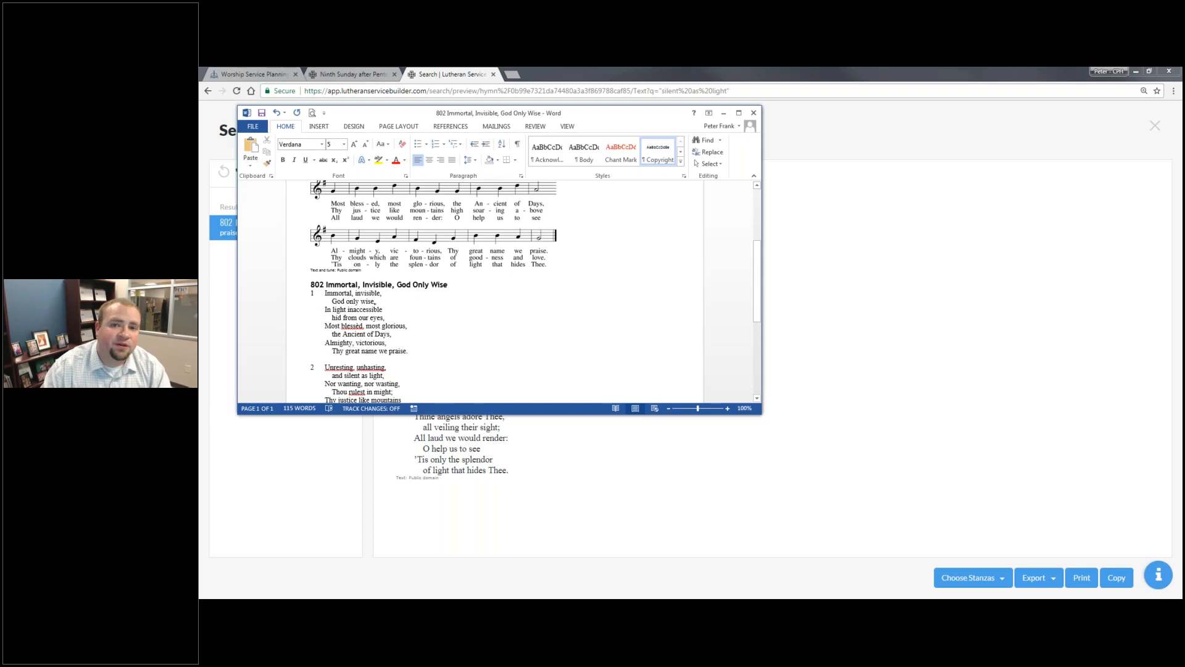
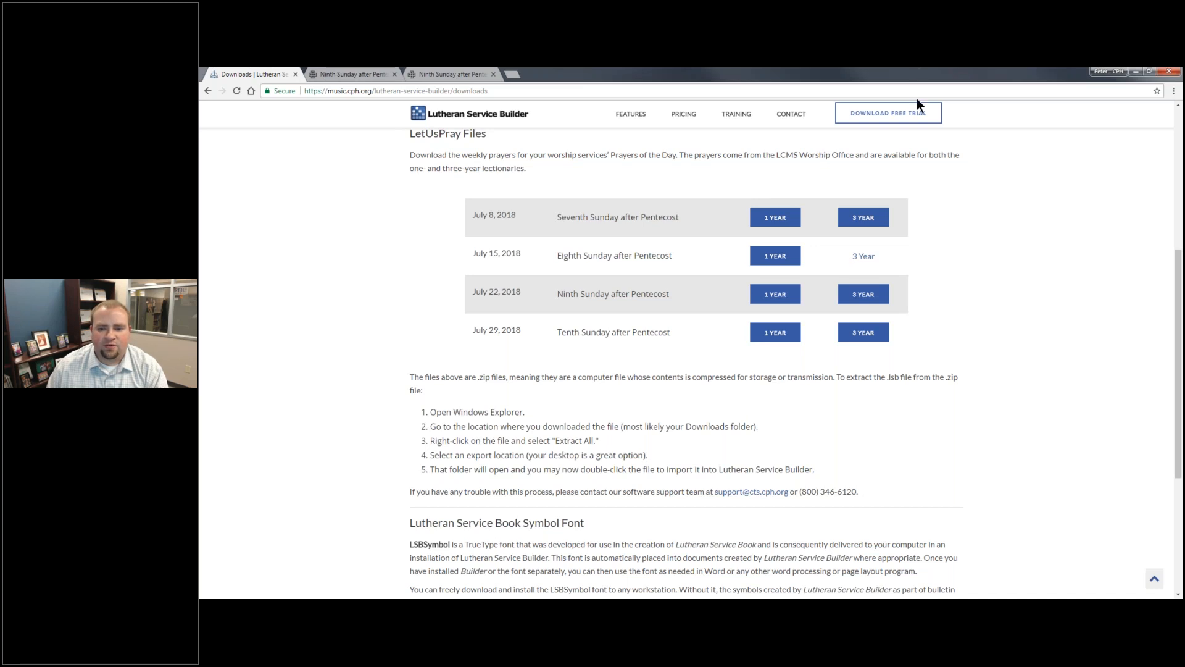
- Copy the July 15, 2018 (Series B) migration file from the downloaded zip folder to the Desktop and close the folder
{"action": "left_click_drag", "start_coordinate": [916, 73], "coordinate": [917, 98]}
{"action": "mouse_move", "coordinate": [531, 608]}
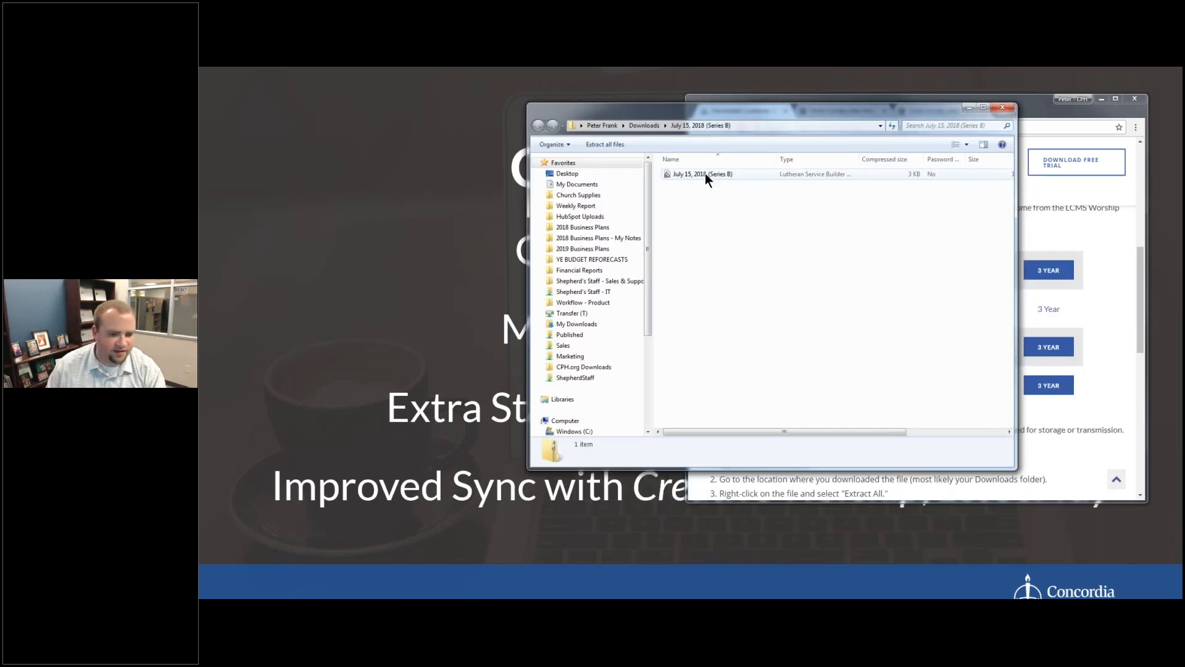
{"action": "left_click", "coordinate": [700, 174]}
{"action": "left_click_drag", "start_coordinate": [699, 173], "coordinate": [587, 174]}
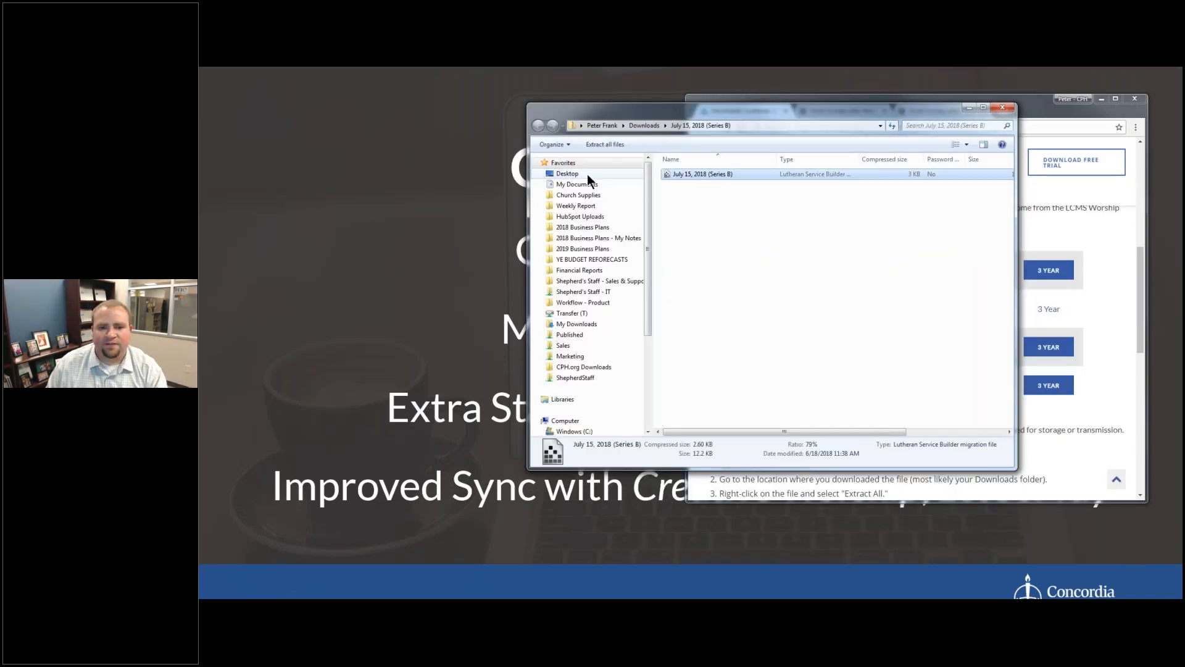
{"action": "left_click", "coordinate": [955, 72]}
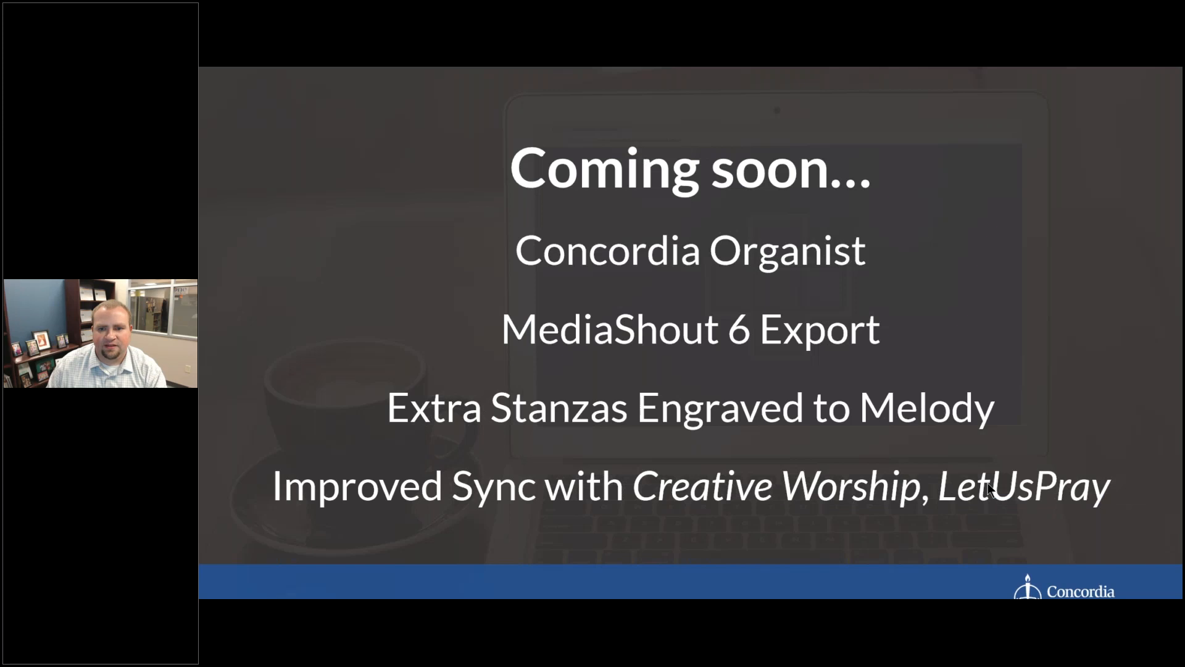
- Return to the maximized browser, close the Ninth Sunday after Pentecost pages, and load app.lutheranservicebuilder.com in a new tab
{"action": "key", "text": "alt+Tab"}
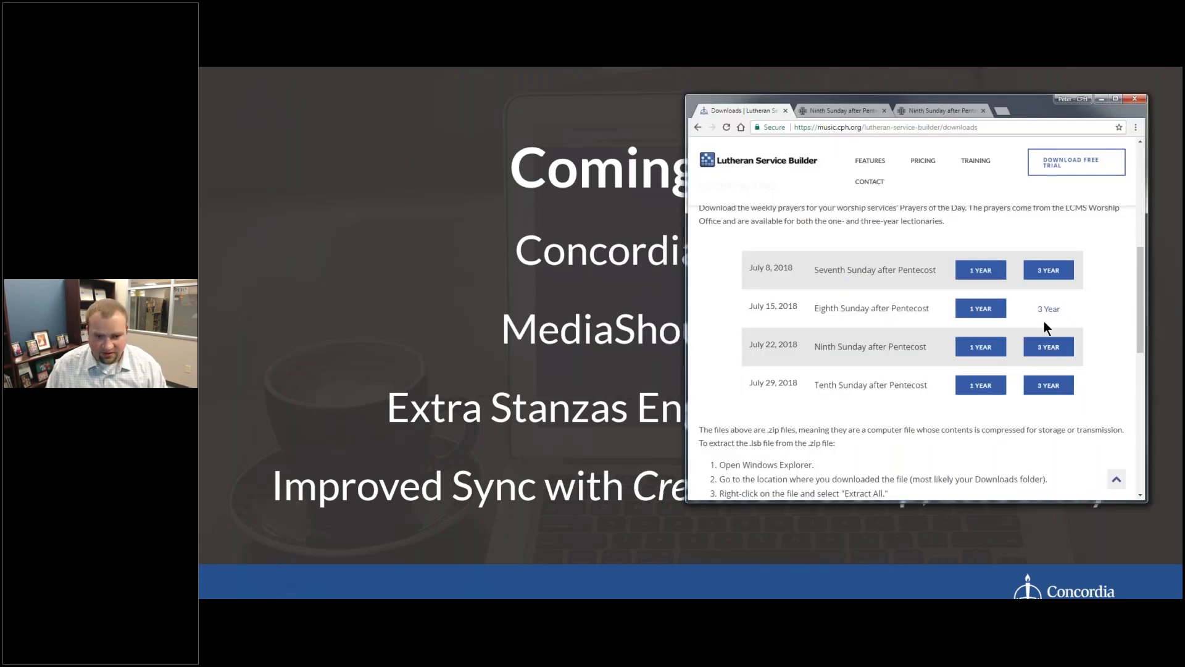
{"action": "key", "text": "super+Up"}
{"action": "left_click", "coordinate": [490, 74]}
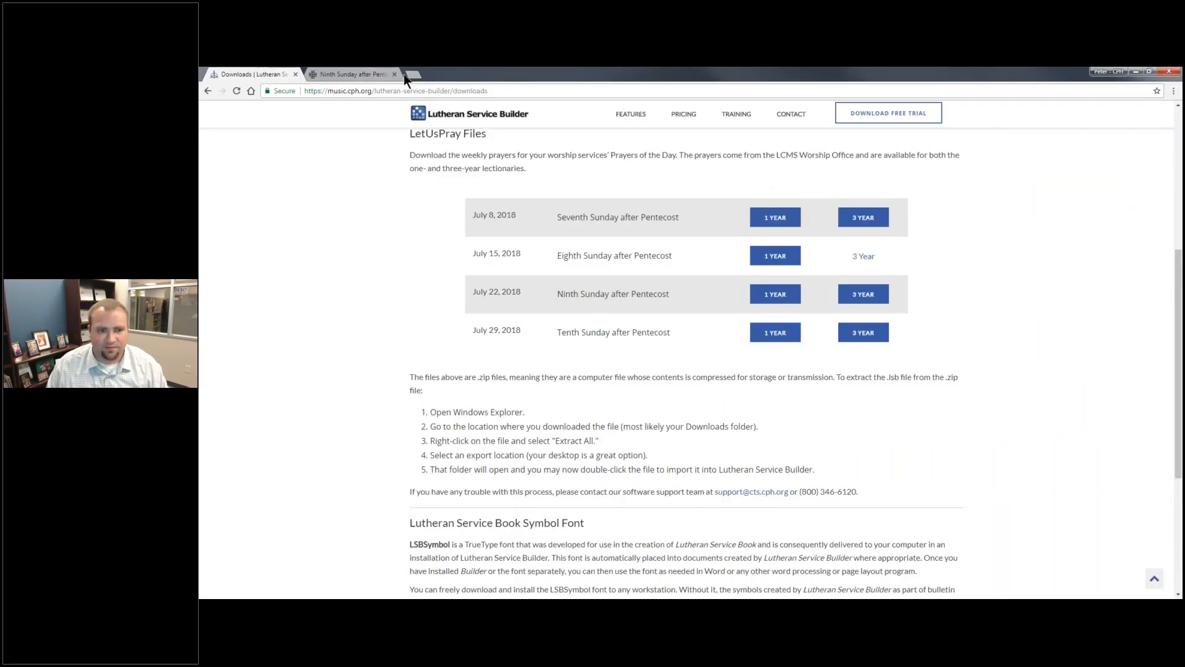
{"action": "left_click", "coordinate": [413, 73]}
{"action": "left_click", "coordinate": [393, 74]}
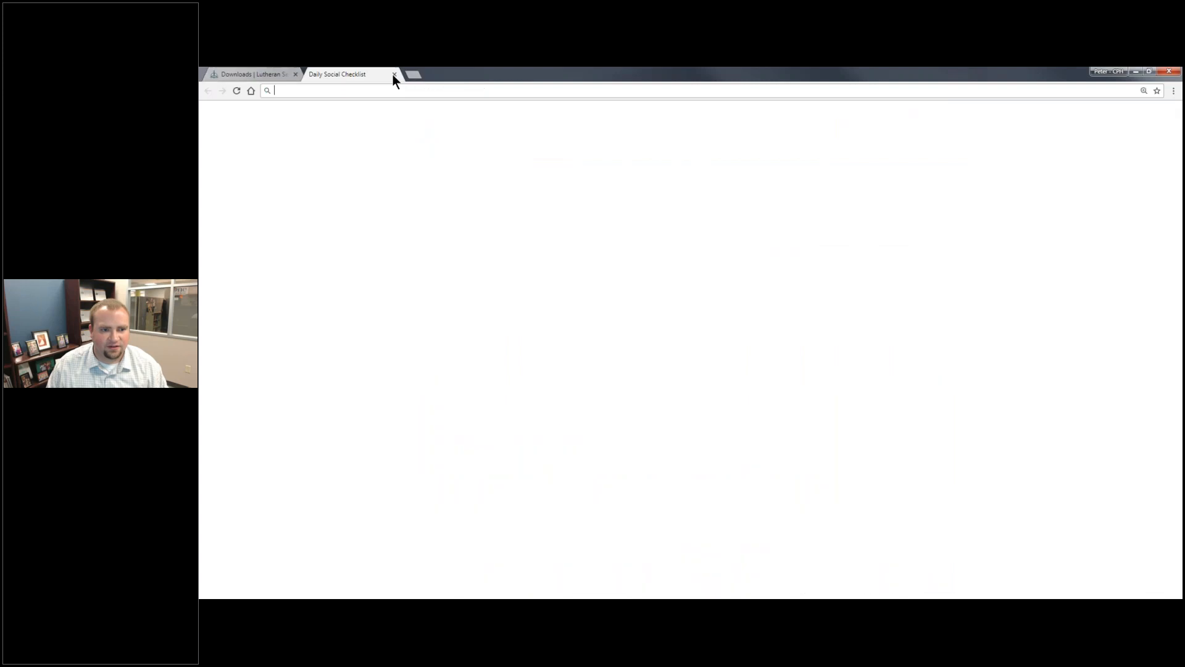
{"action": "type", "text": "app.lutheranservicebuilder.com"}
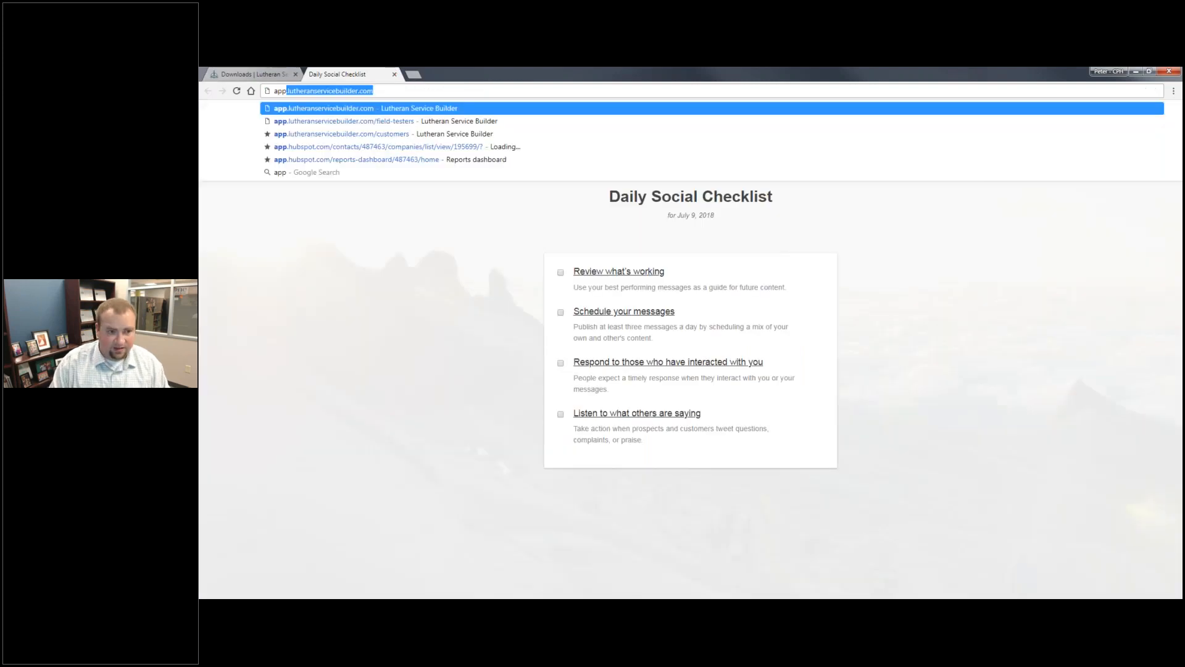
{"action": "key", "text": "Return"}
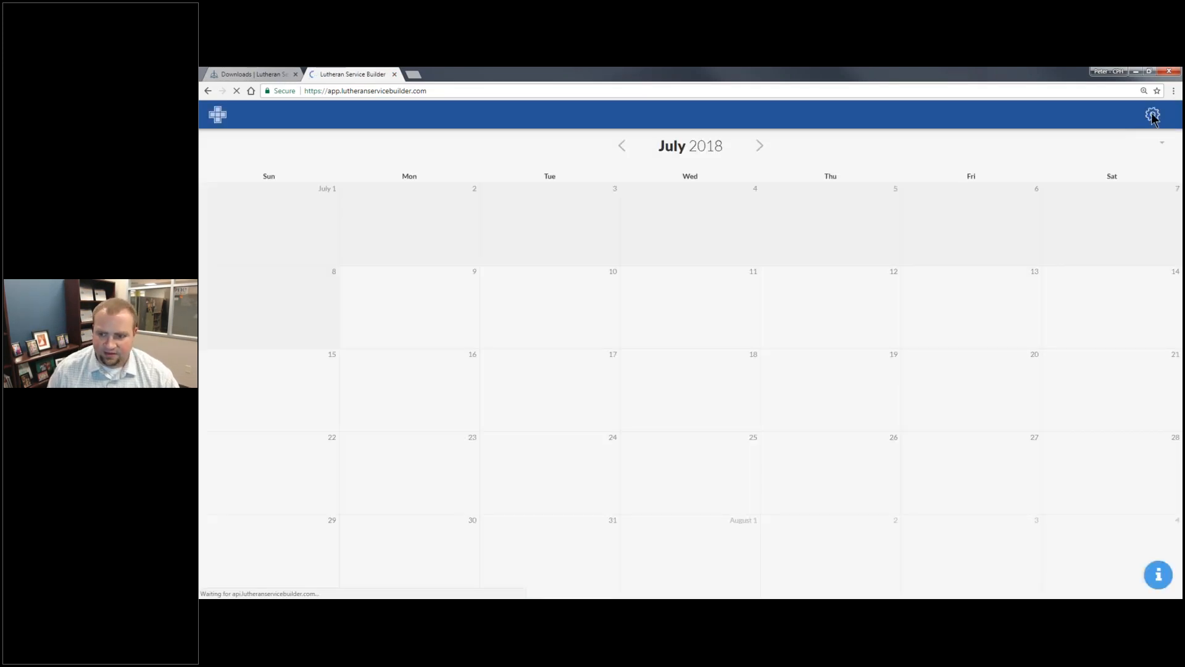
- Import the LSBX file July 15, 2018 (Series B) from the Desktop as a common element
{"action": "left_click", "coordinate": [1153, 115]}
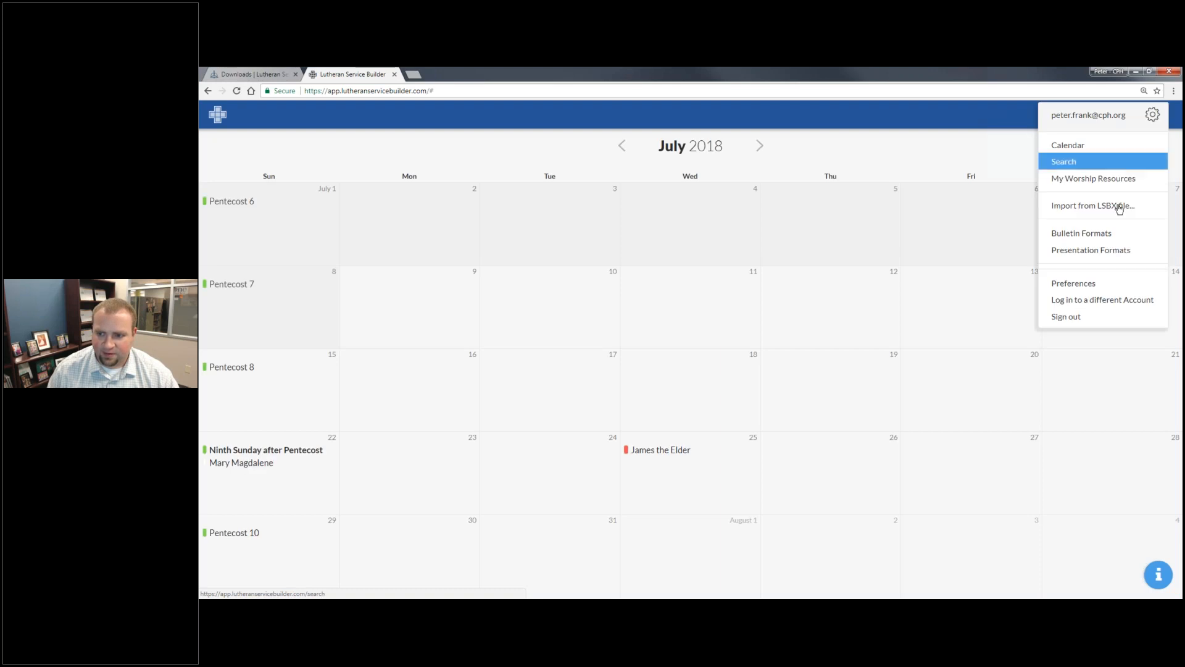
{"action": "left_click", "coordinate": [1118, 210]}
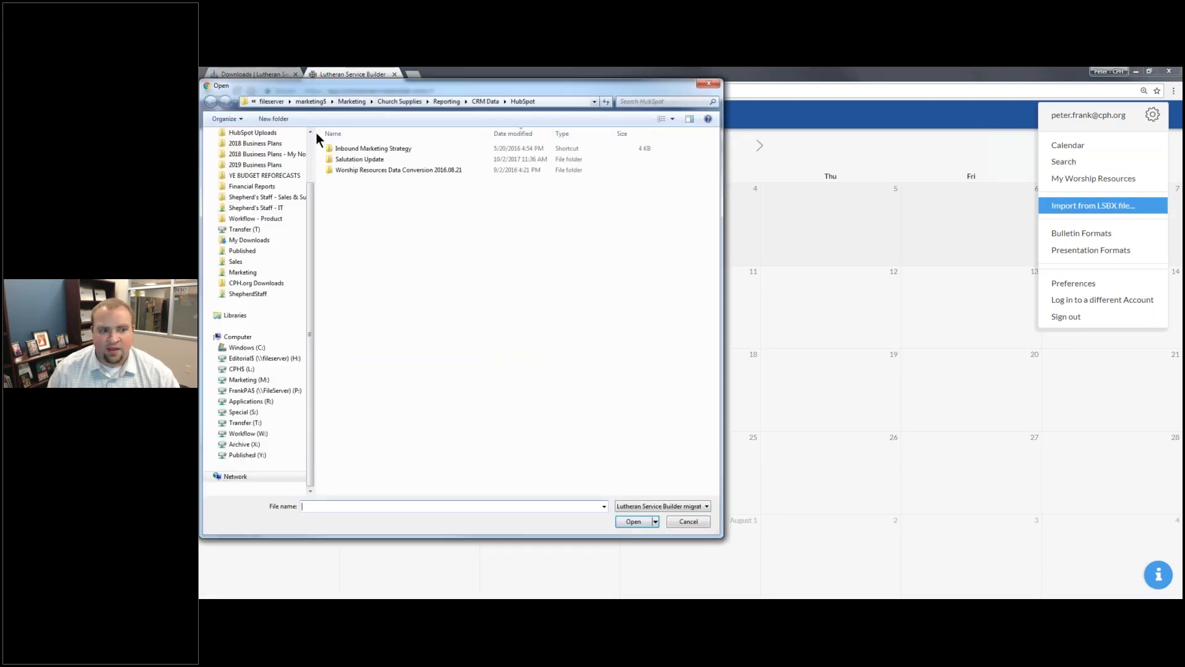
{"action": "left_click", "coordinate": [275, 149]}
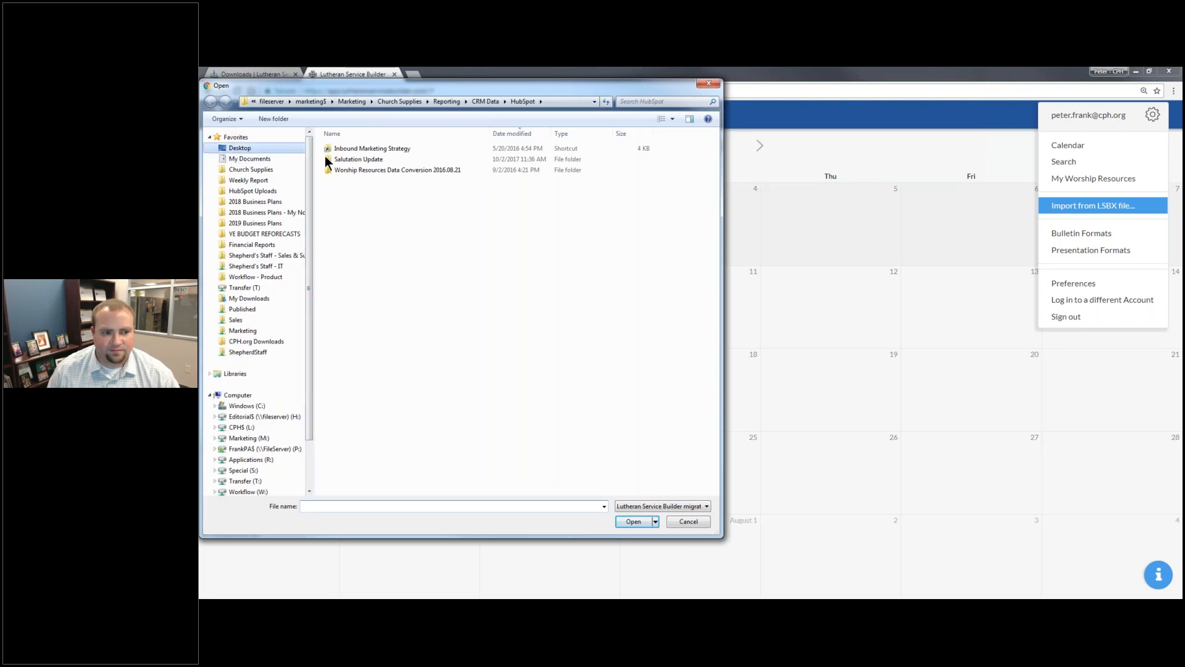
{"action": "left_click", "coordinate": [377, 160]}
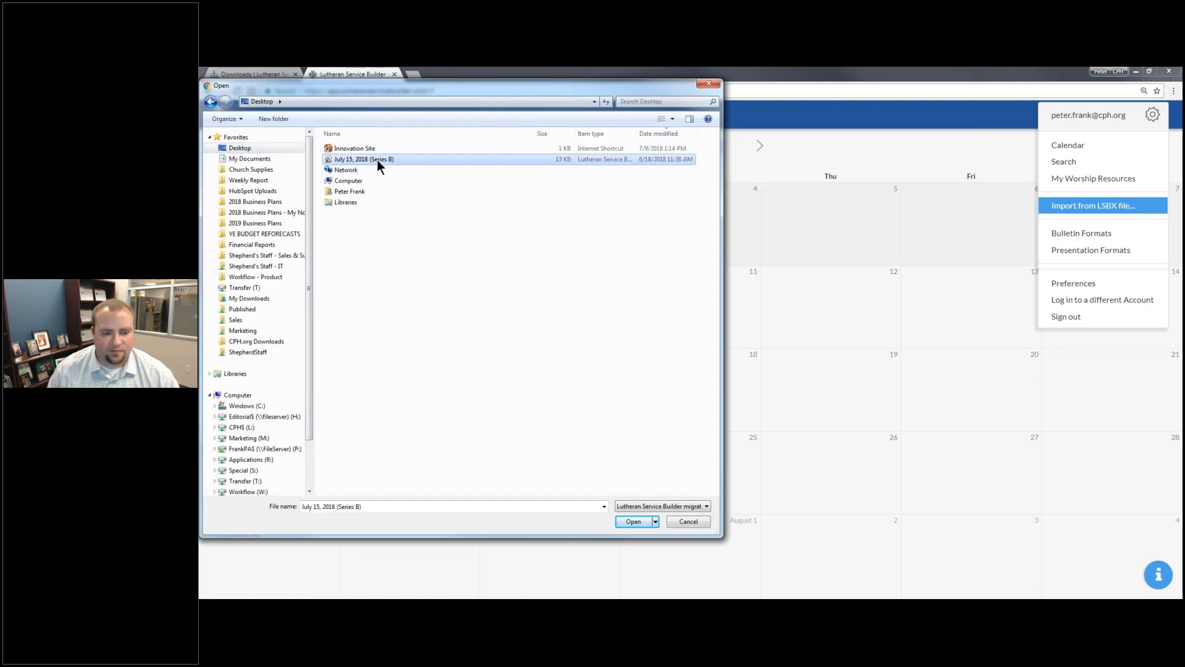
{"action": "left_click", "coordinate": [635, 521]}
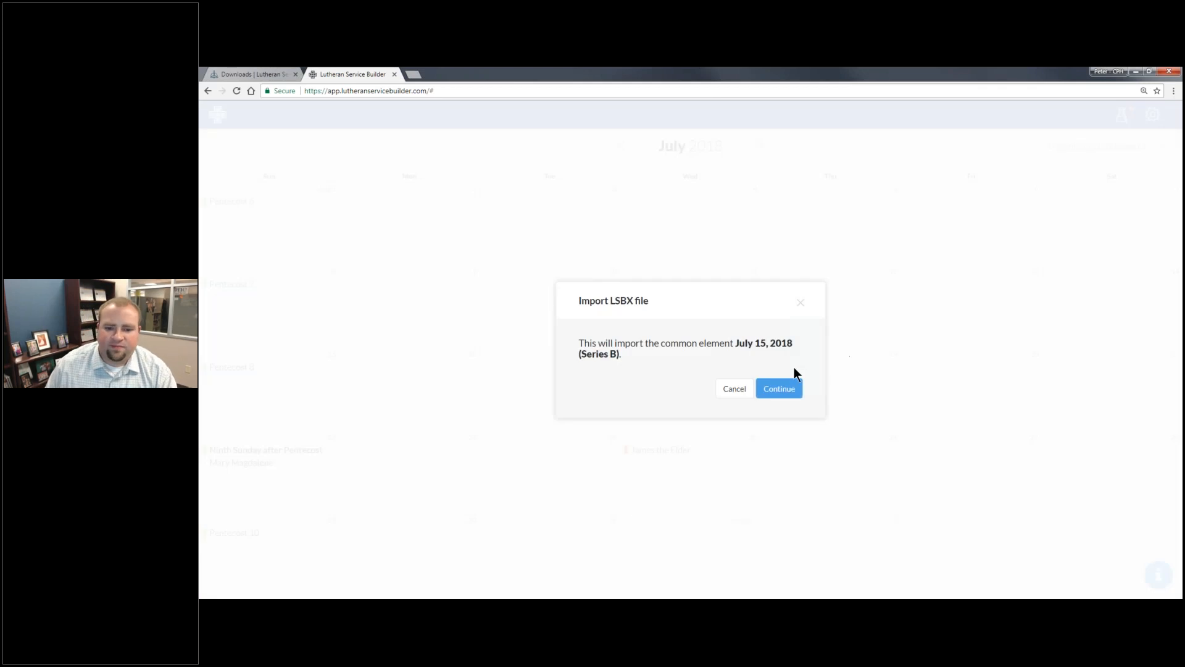
{"action": "left_click", "coordinate": [783, 393]}
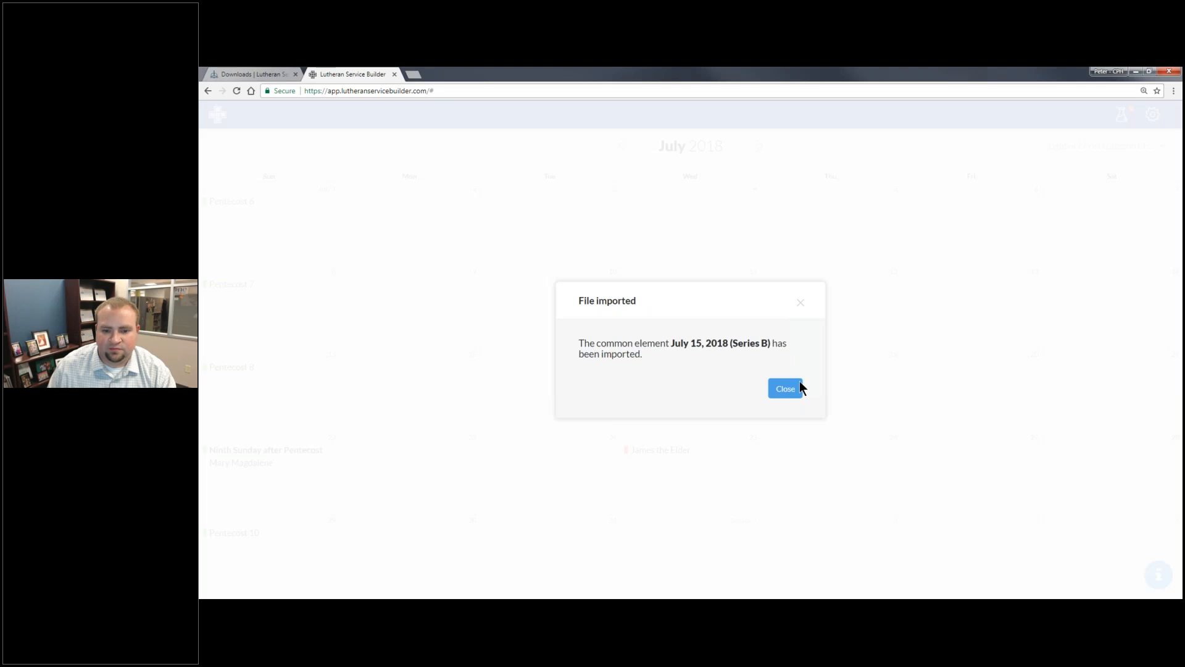
{"action": "left_click", "coordinate": [790, 389]}
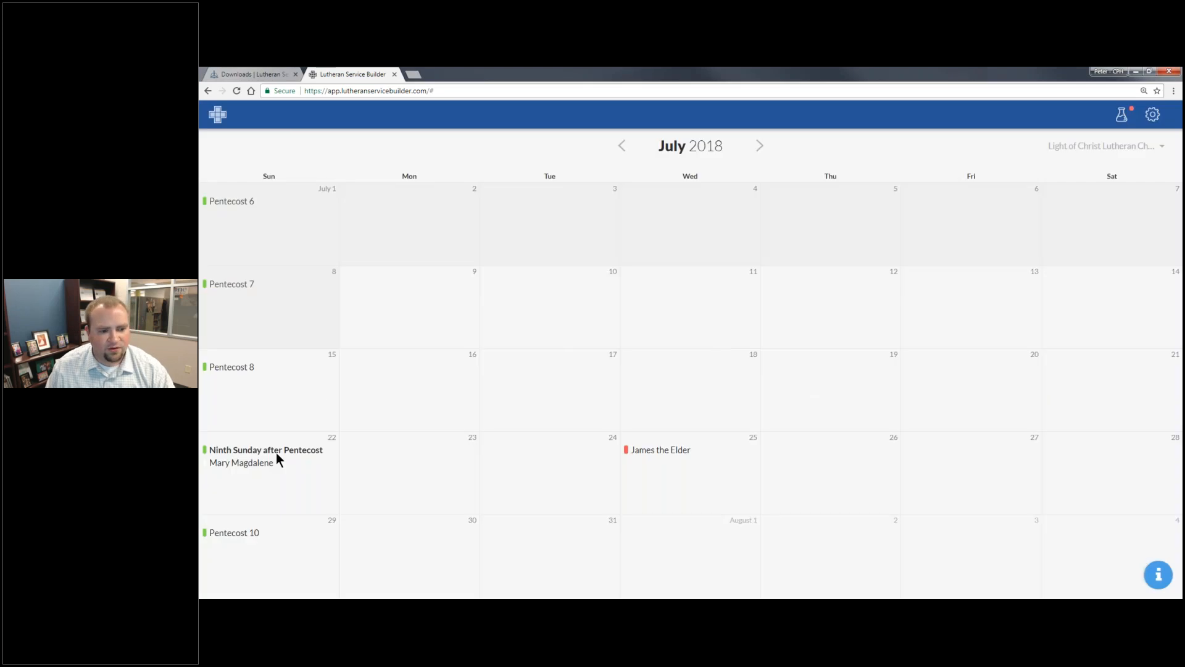
- Plan the July 15 Eighth Sunday after Pentecost service with Divine Service, Setting One as its order of service
{"action": "left_click", "coordinate": [286, 367]}
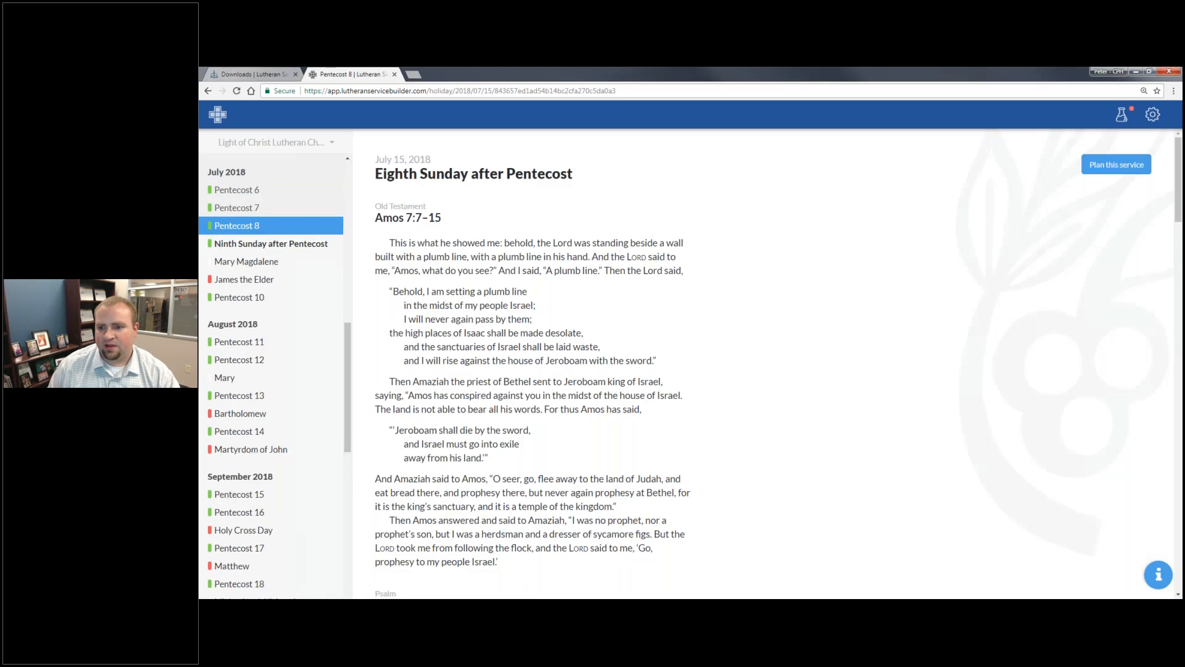
{"action": "scroll", "coordinate": [764, 364], "scroll_direction": "down", "scroll_amount": 1}
{"action": "scroll", "coordinate": [1097, 177], "scroll_direction": "down", "scroll_amount": 4}
{"action": "scroll", "coordinate": [1098, 177], "scroll_direction": "up", "scroll_amount": 5}
{"action": "left_click", "coordinate": [1111, 158]}
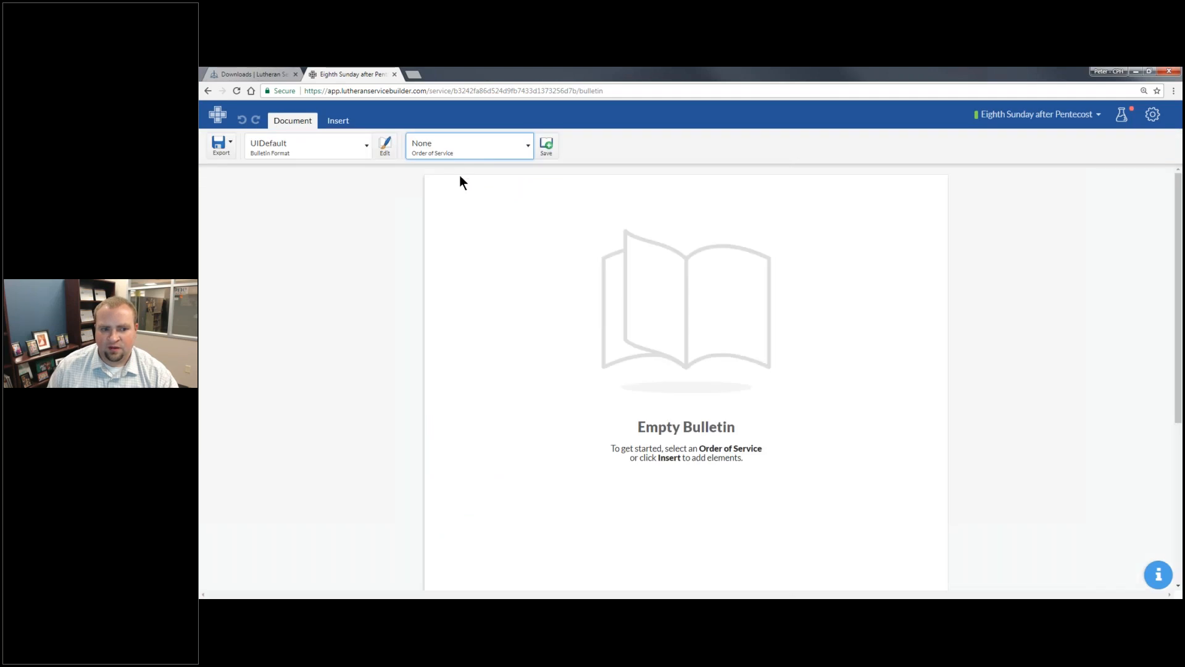
{"action": "left_click", "coordinate": [463, 148]}
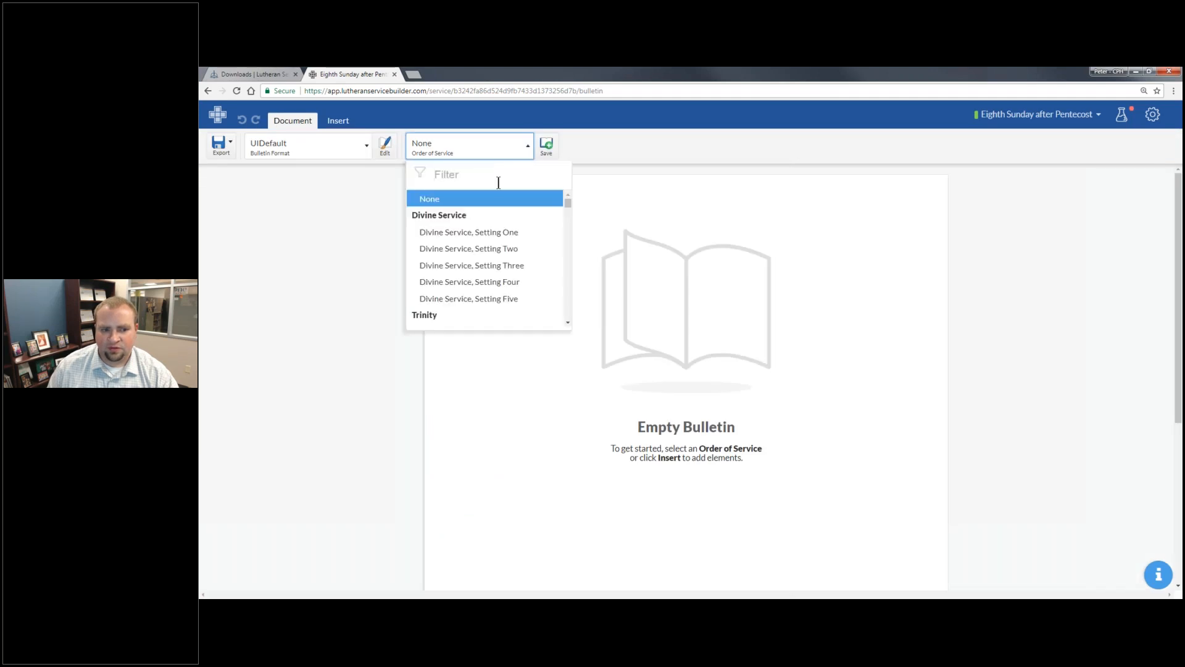
{"action": "left_click", "coordinate": [494, 233]}
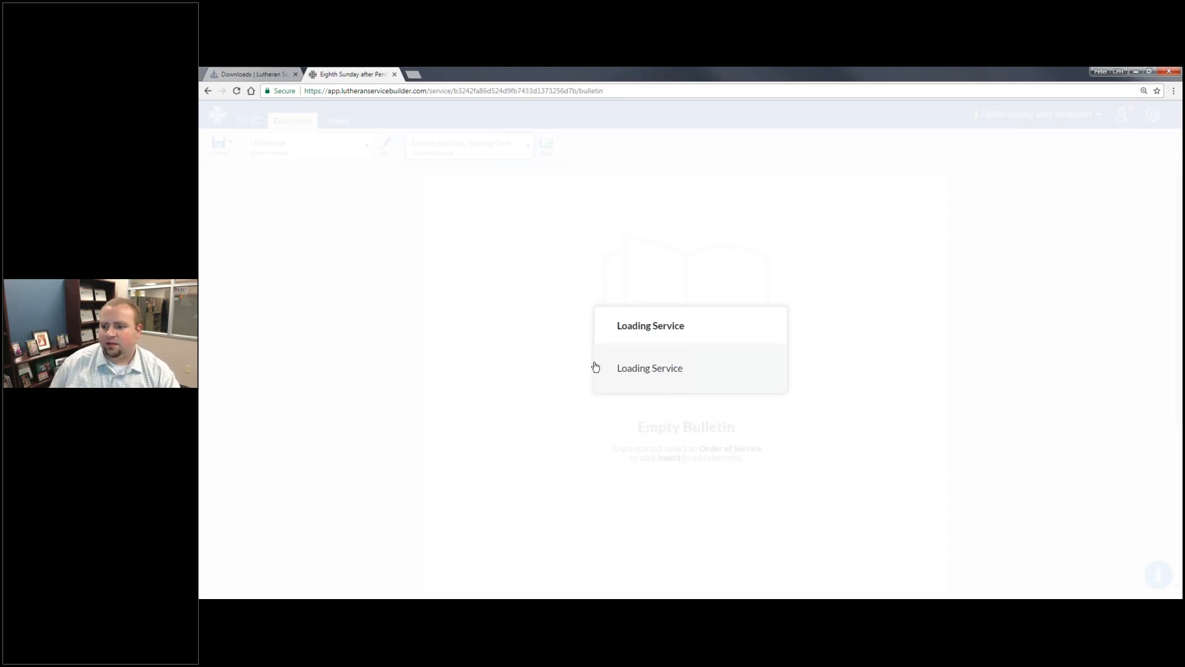
- Select the Prayer of the Church element, just before the Offering, in the bulletin
{"action": "scroll", "coordinate": [596, 367], "scroll_direction": "down", "scroll_amount": 20}
{"action": "scroll", "coordinate": [595, 367], "scroll_direction": "down", "scroll_amount": 20}
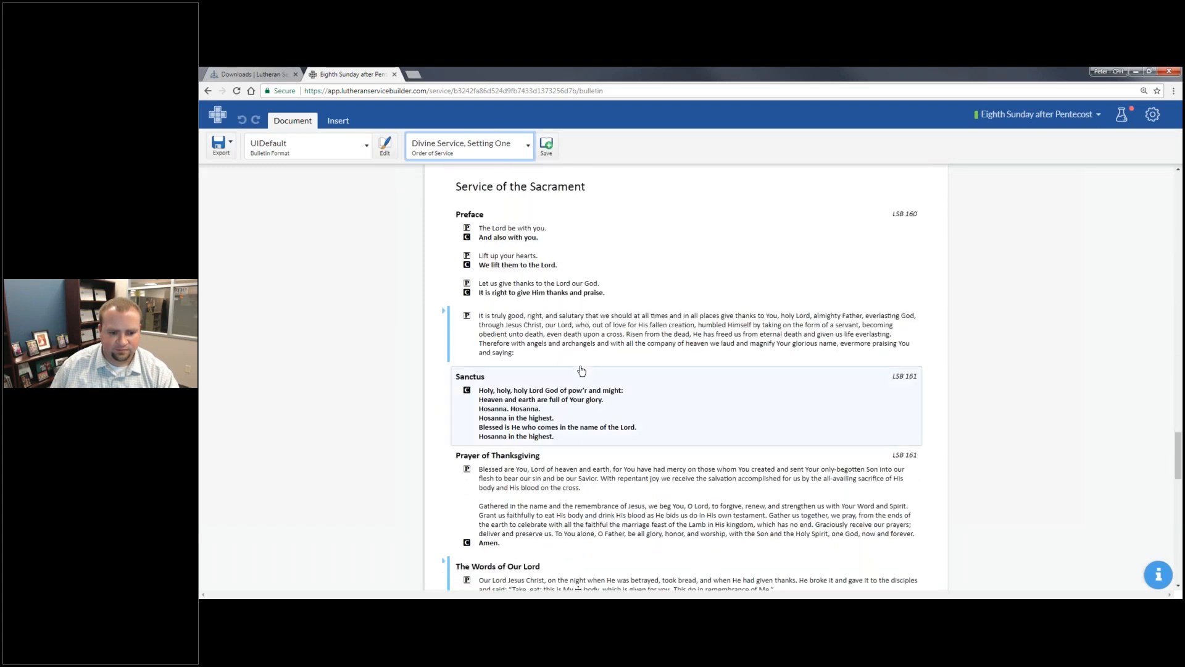
{"action": "scroll", "coordinate": [581, 370], "scroll_direction": "down", "scroll_amount": 5}
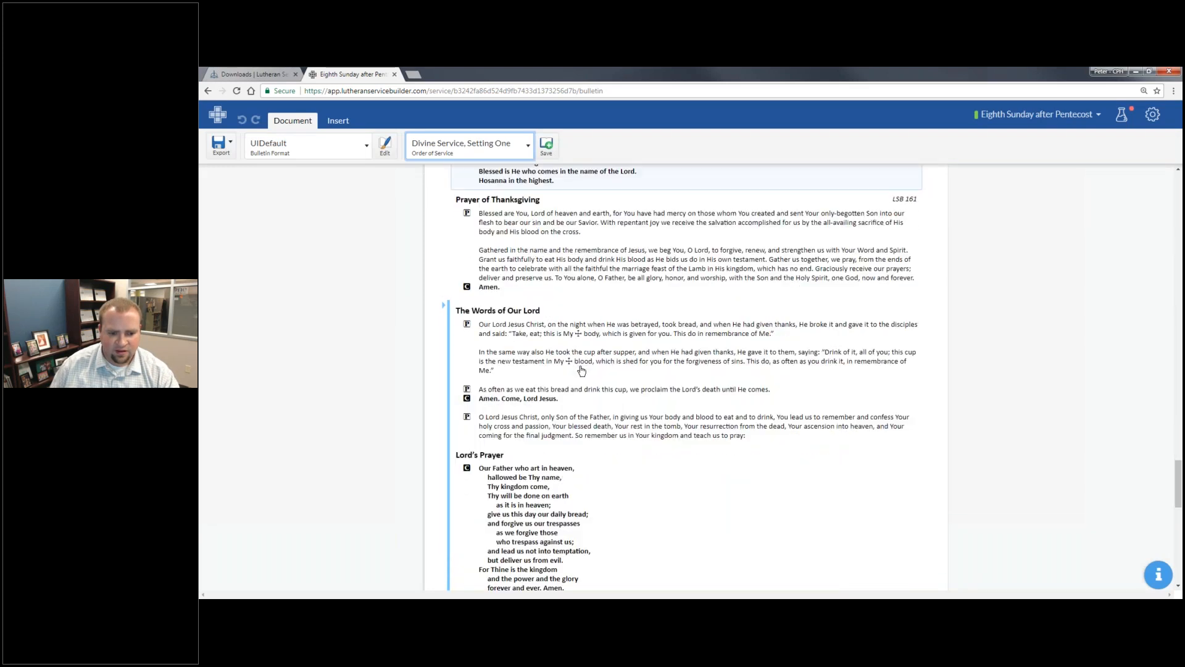
{"action": "scroll", "coordinate": [582, 369], "scroll_direction": "down", "scroll_amount": 10}
{"action": "scroll", "coordinate": [581, 366], "scroll_direction": "up", "scroll_amount": 3}
{"action": "scroll", "coordinate": [581, 367], "scroll_direction": "up", "scroll_amount": 8}
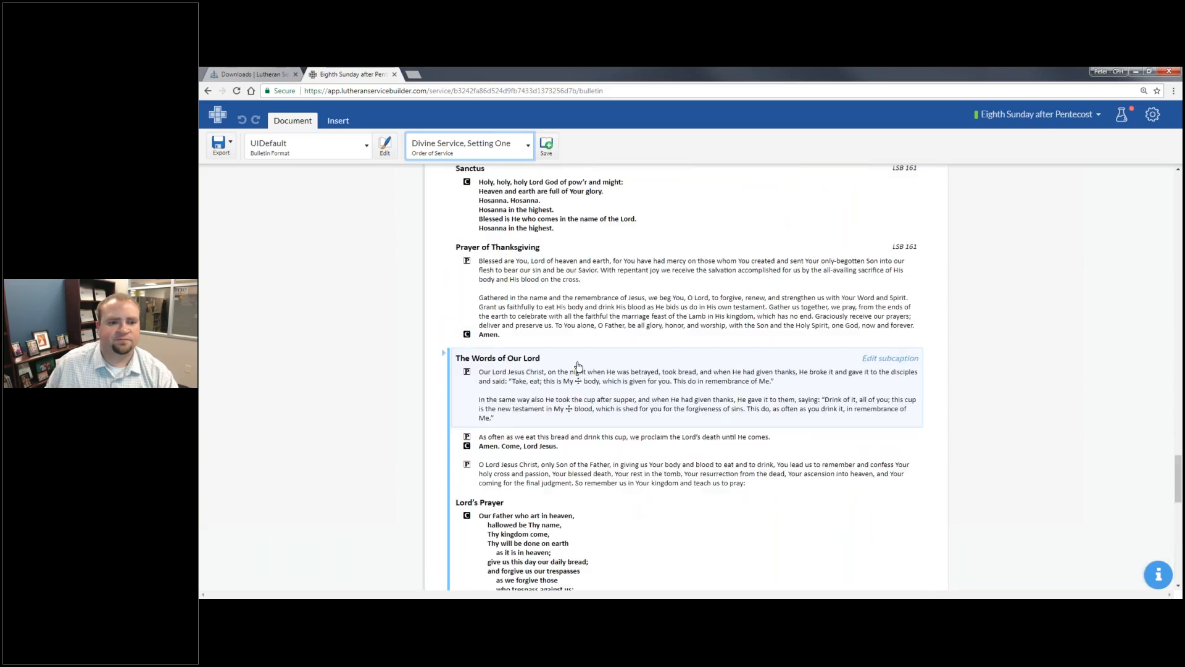
{"action": "scroll", "coordinate": [578, 366], "scroll_direction": "up", "scroll_amount": 2}
{"action": "scroll", "coordinate": [578, 367], "scroll_direction": "up", "scroll_amount": 10}
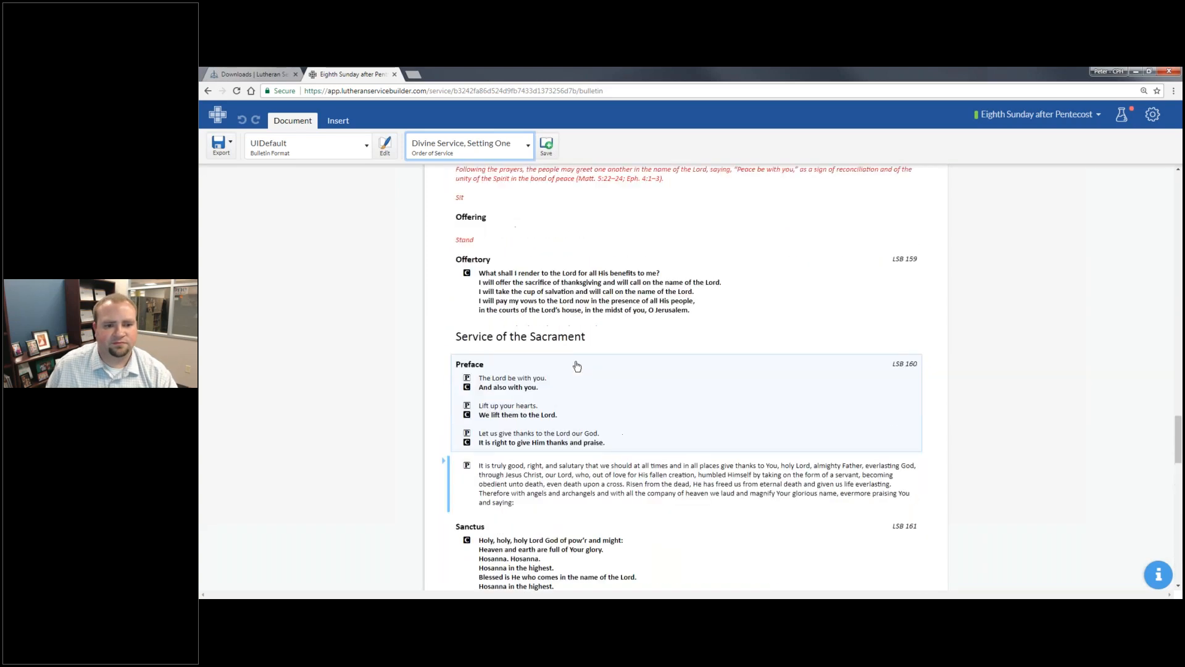
{"action": "left_click", "coordinate": [506, 407]}
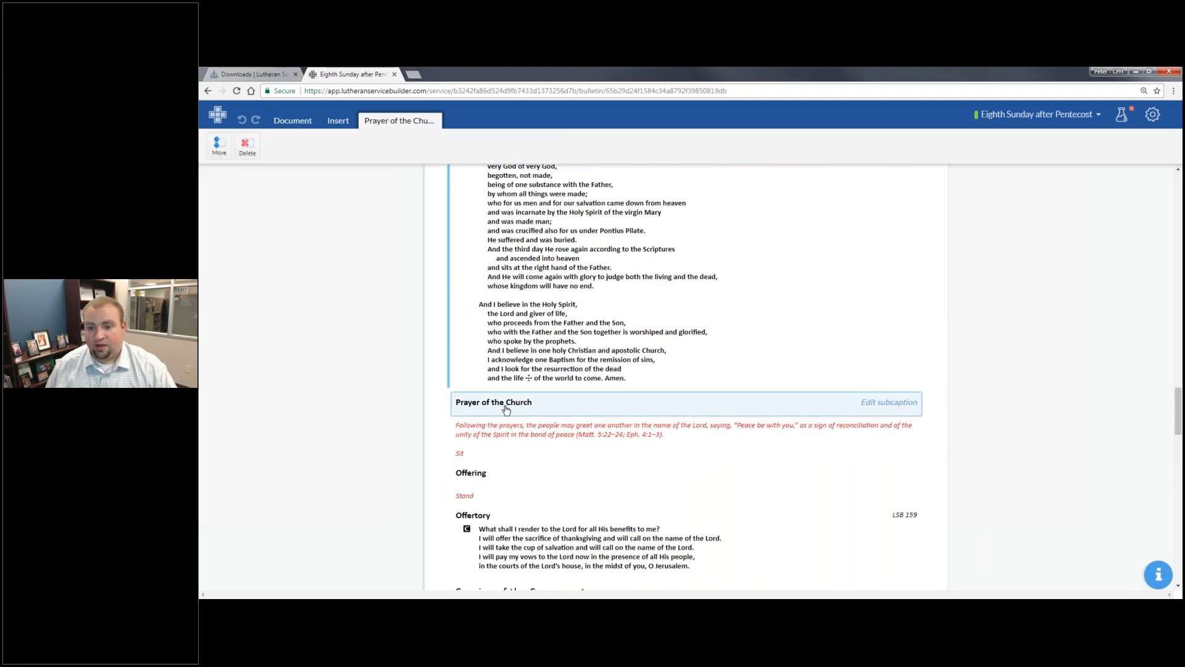
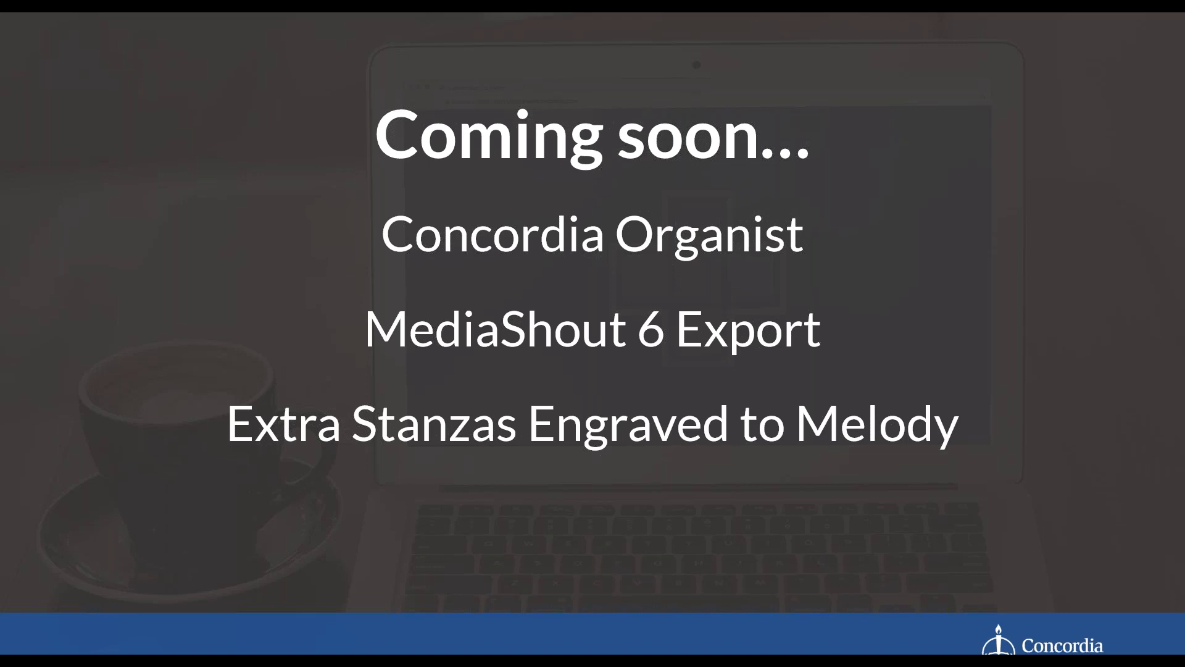
- Switch from the slide show to Chrome and bring up the Eighth Sunday after Pentecost bulletin
{"action": "key", "text": "alt+Tab"}
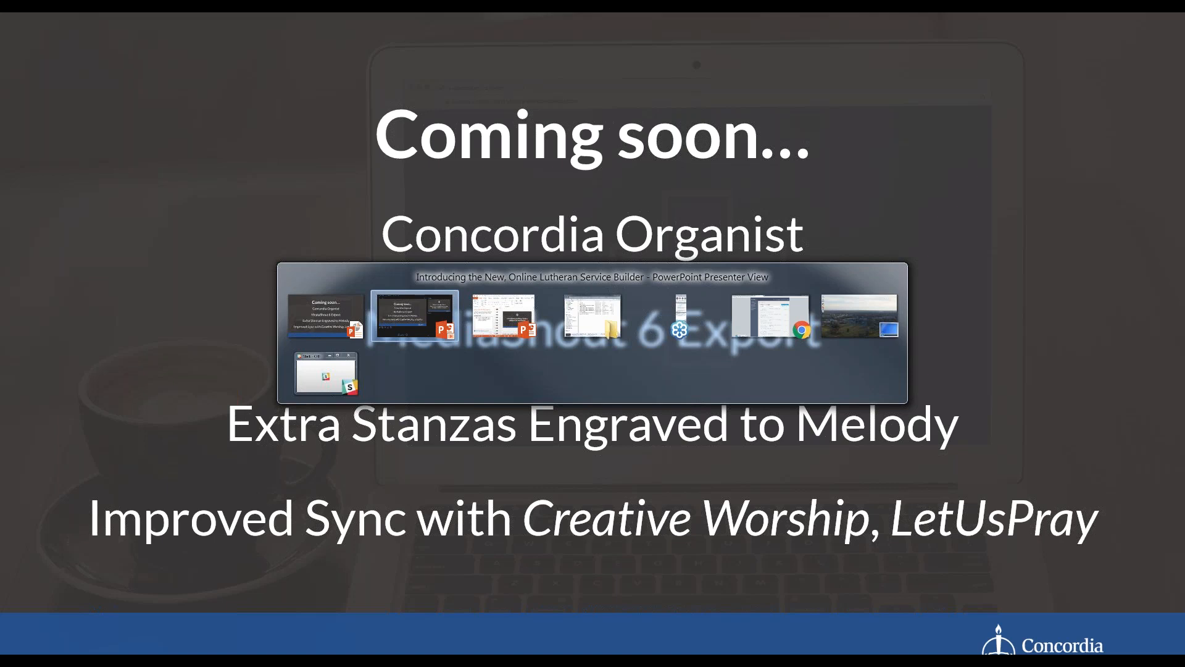
{"action": "key", "text": "alt+Tab"}
{"action": "key", "text": "alt+Tab"}
{"action": "key", "text": "alt+Tab"}
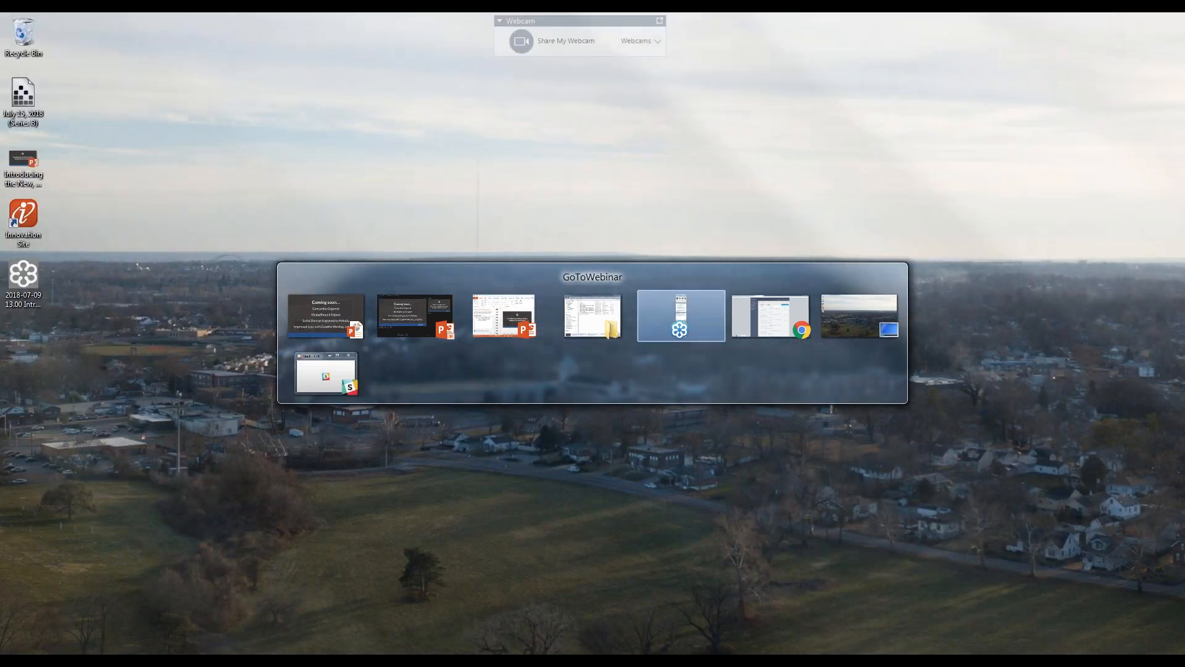
{"action": "key", "text": "alt+Tab"}
{"action": "left_click", "coordinate": [197, 22]}
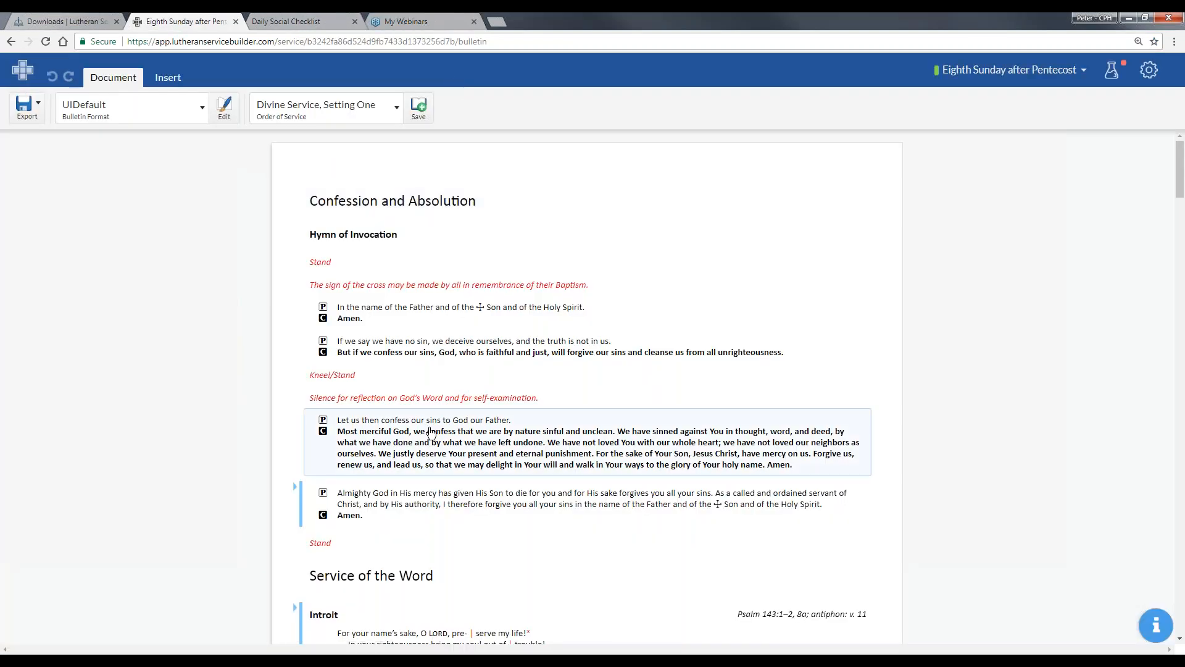
- Locate the Prayer of the Church below the Nicene Creed in the bulletin and select it
{"action": "scroll", "coordinate": [531, 380], "scroll_direction": "down", "scroll_amount": 7}
{"action": "scroll", "coordinate": [541, 385], "scroll_direction": "down", "scroll_amount": 20}
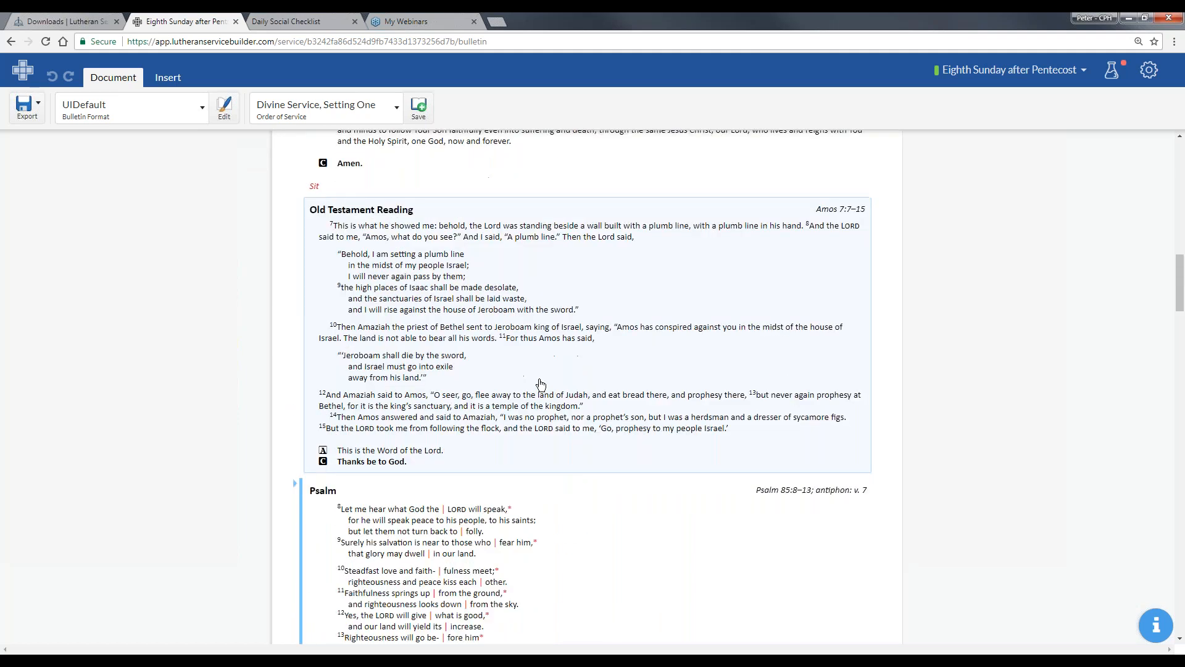
{"action": "scroll", "coordinate": [555, 366], "scroll_direction": "down", "scroll_amount": 8}
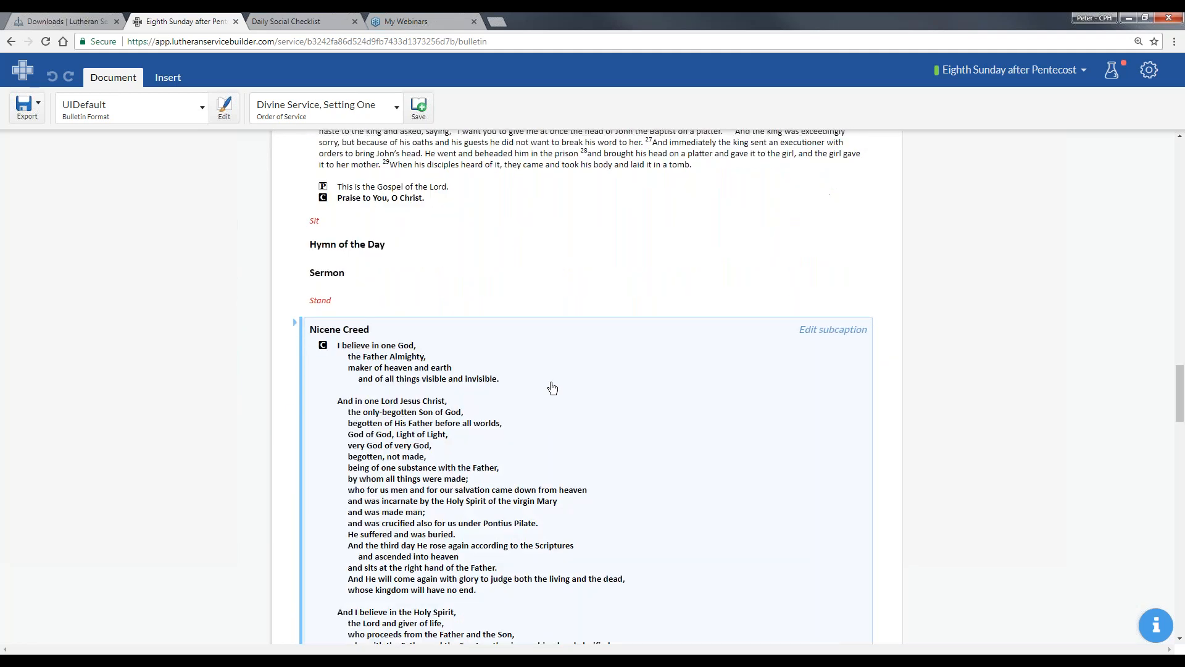
{"action": "scroll", "coordinate": [506, 371], "scroll_direction": "down", "scroll_amount": 1}
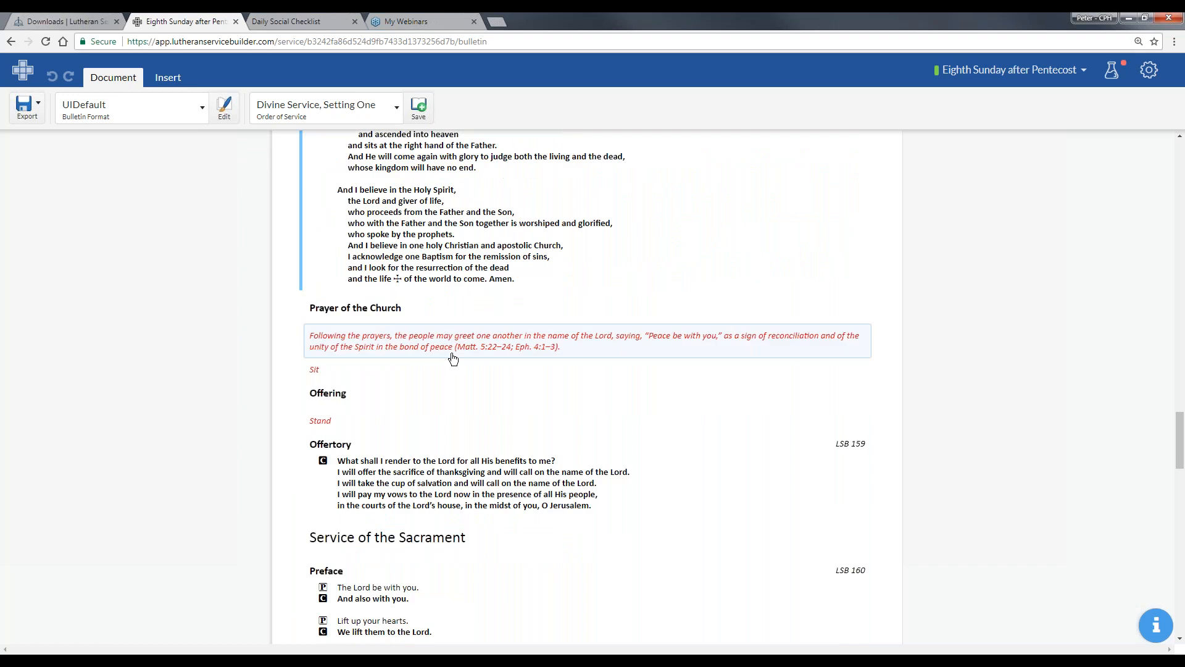
{"action": "left_click", "coordinate": [440, 300]}
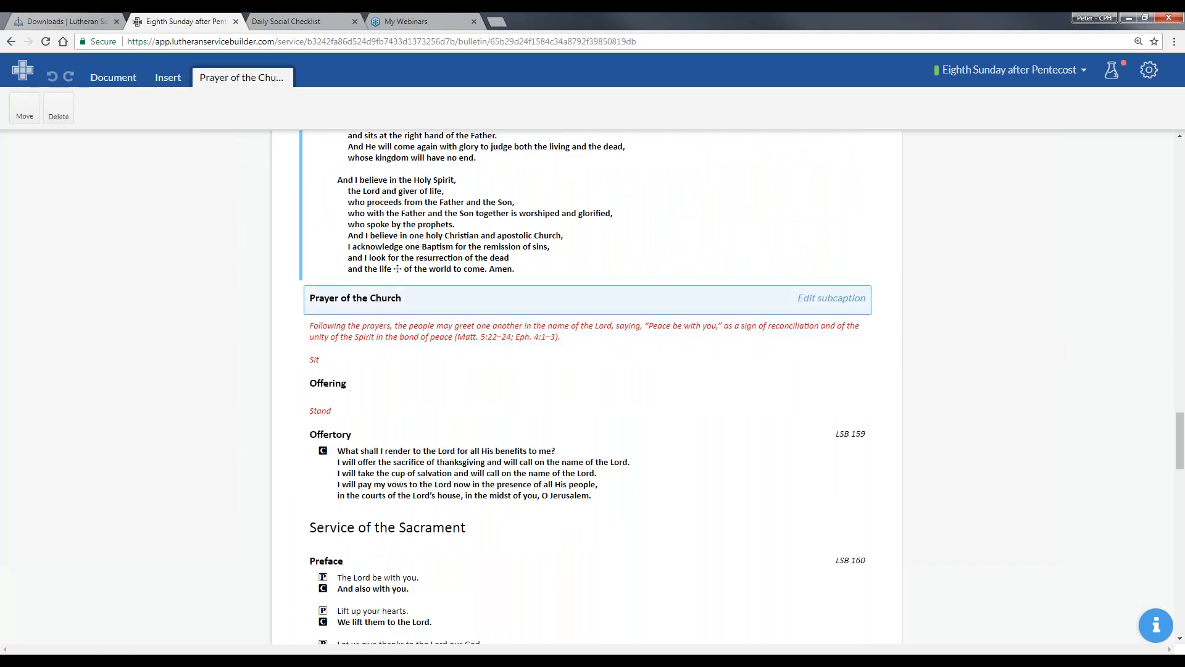
- Check the LetUsPray downloads page, return to the bulletin, and try reselecting the Prayer of the Church between the Nicene Creed and Offering
{"action": "left_click", "coordinate": [93, 18]}
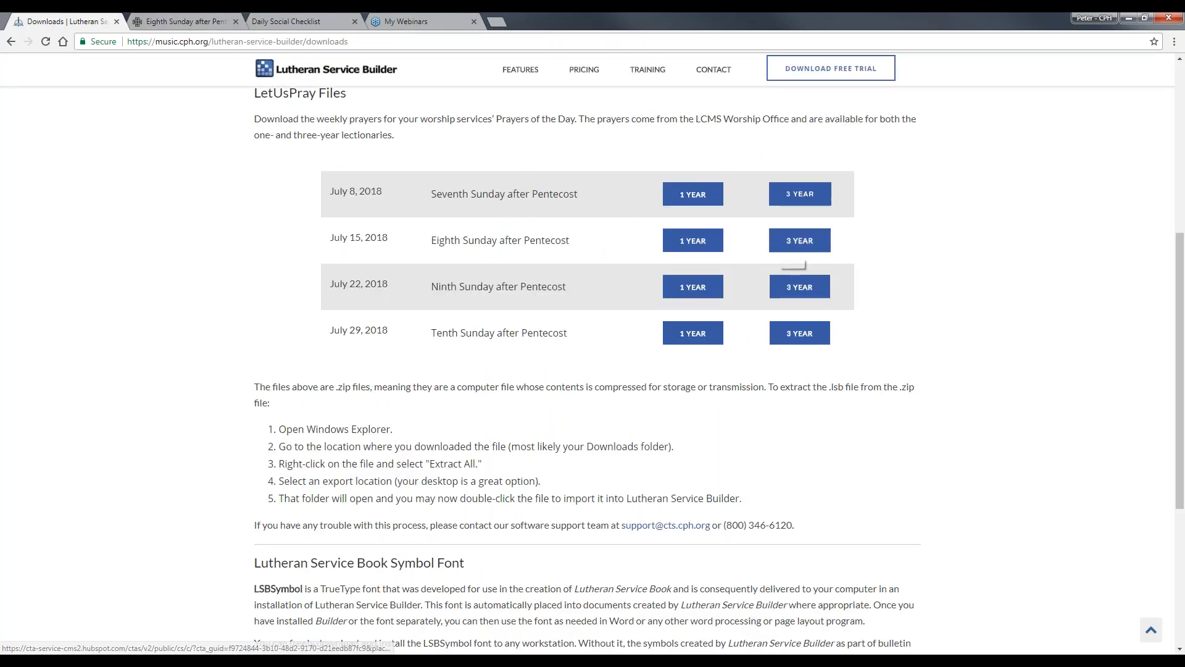
{"action": "left_click", "coordinate": [185, 21]}
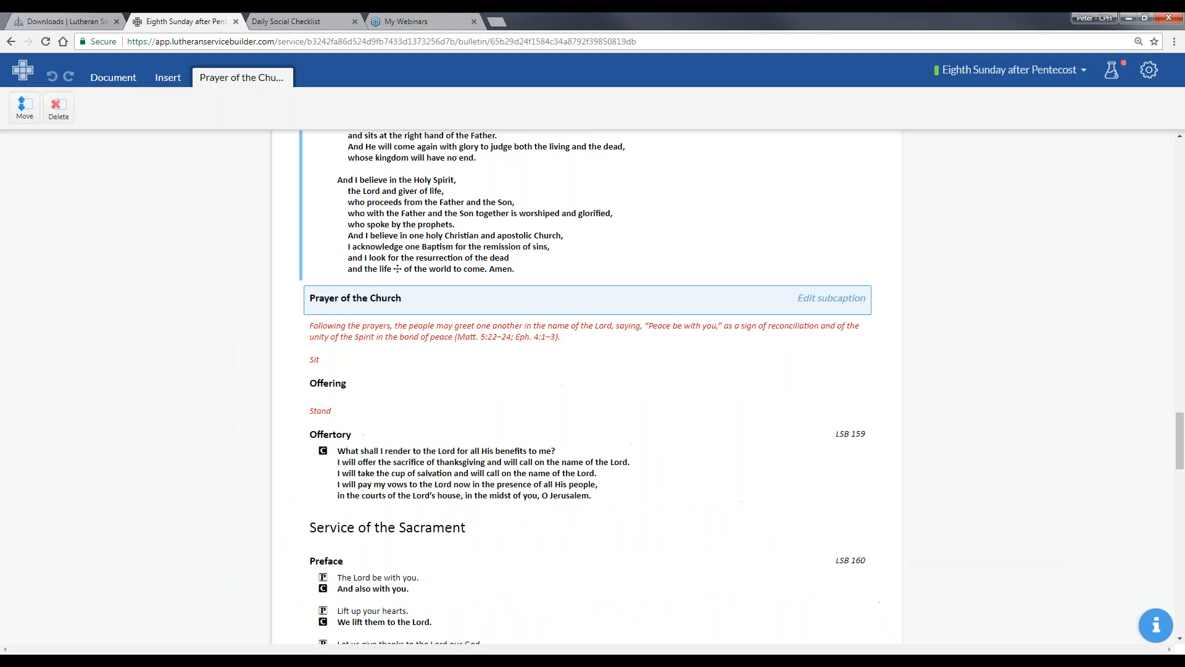
{"action": "left_click", "coordinate": [387, 303]}
{"action": "left_click", "coordinate": [549, 300]}
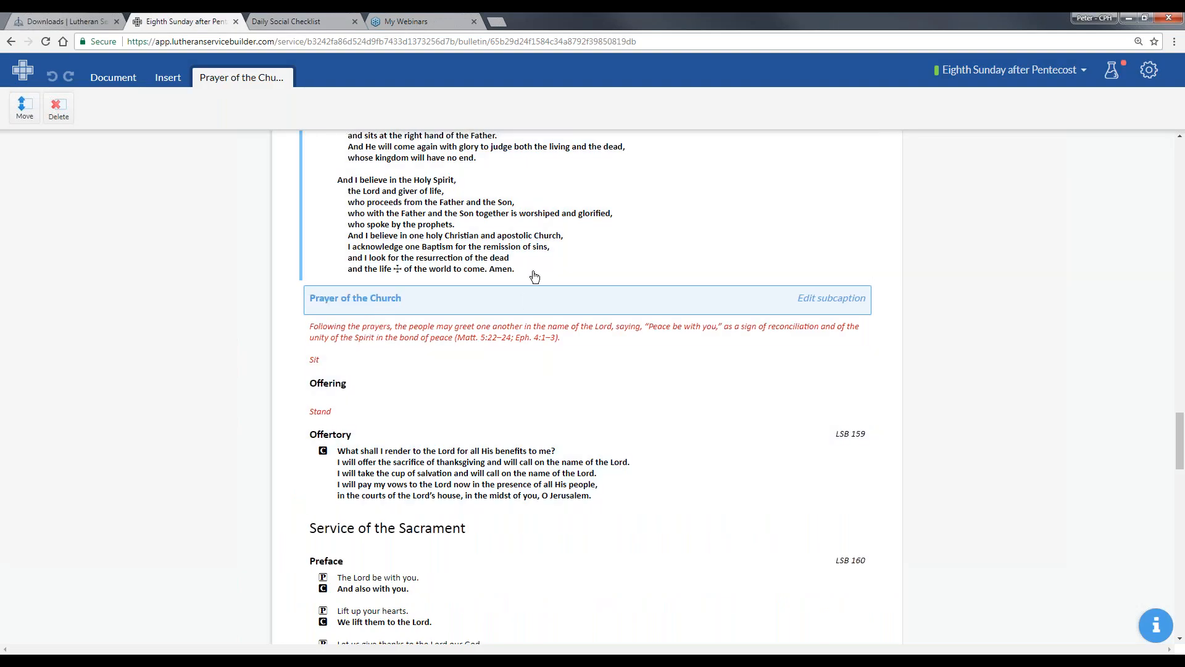
{"action": "left_click", "coordinate": [530, 278]}
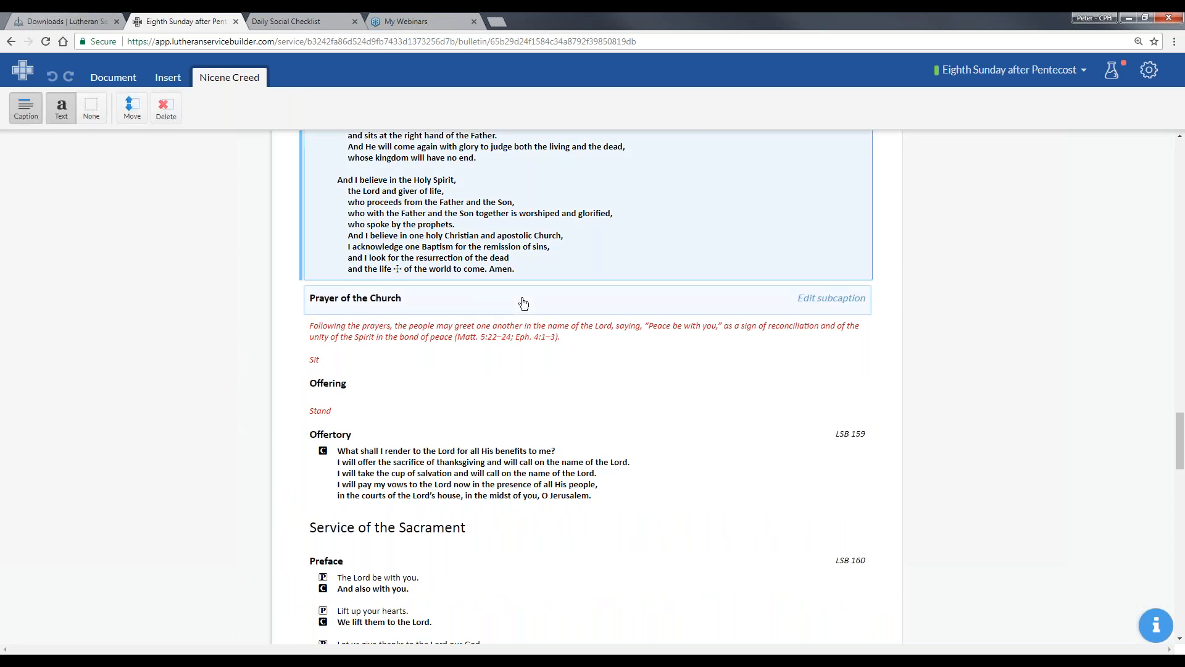
{"action": "left_click", "coordinate": [522, 303]}
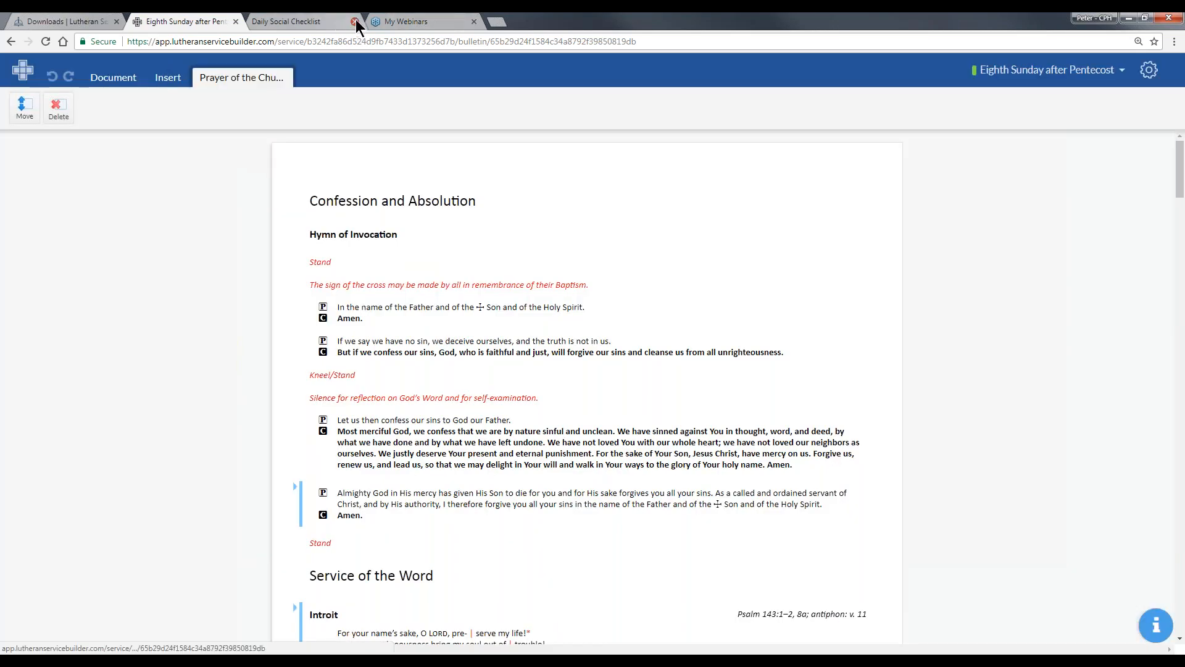
- Close the Daily Social Checklist page and select the Prayer of the Church heading again in the reloaded bulletin
{"action": "left_click", "coordinate": [354, 21]}
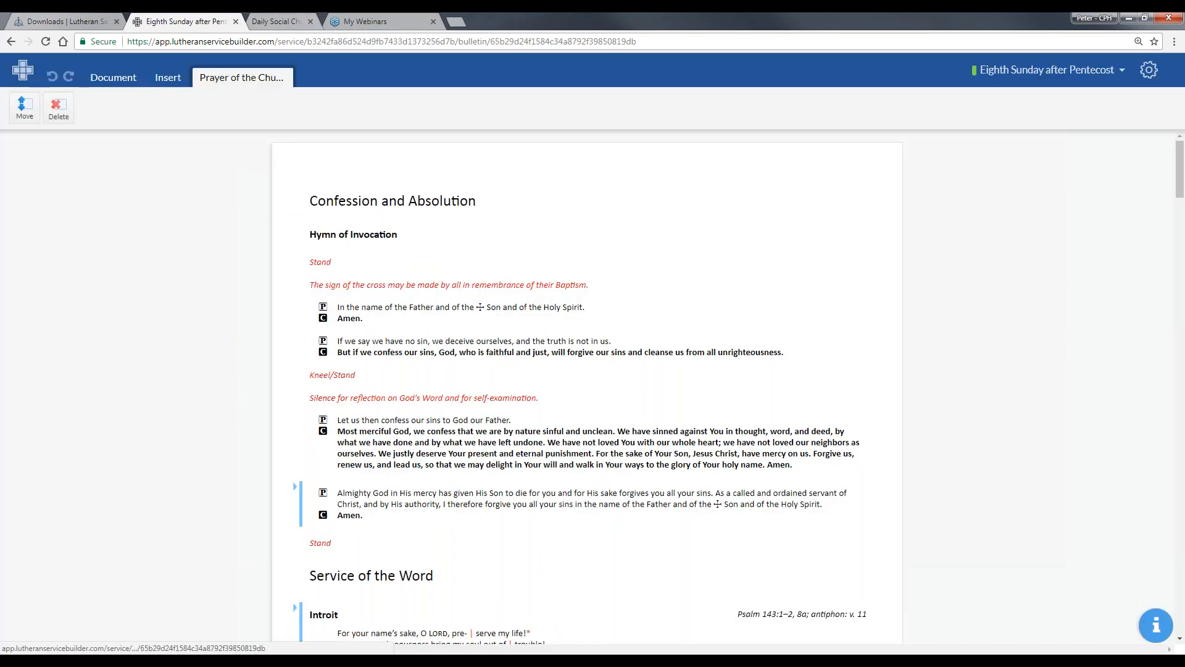
{"action": "scroll", "coordinate": [444, 284], "scroll_direction": "down", "scroll_amount": 20}
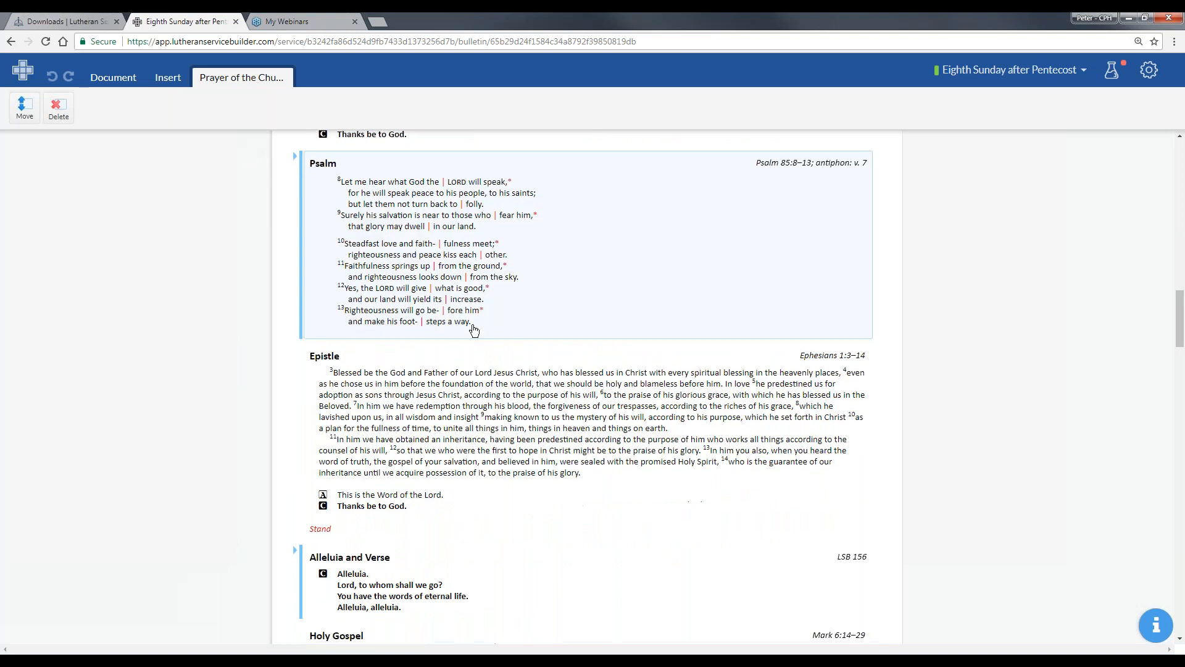
{"action": "scroll", "coordinate": [459, 371], "scroll_direction": "down", "scroll_amount": 15}
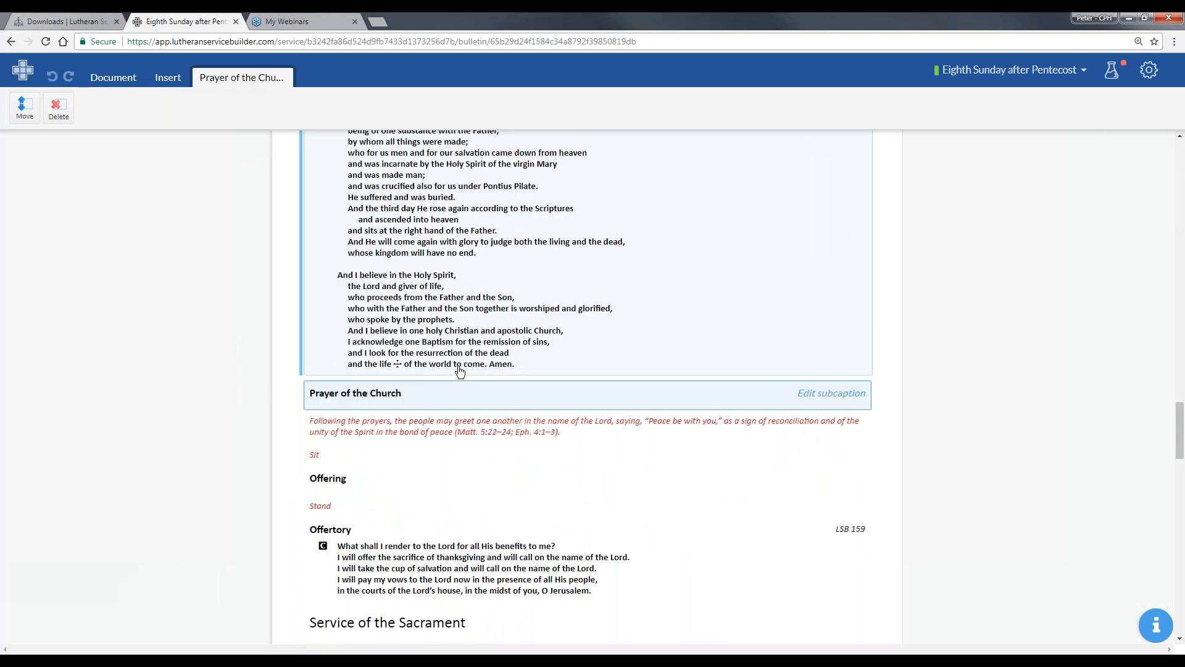
{"action": "scroll", "coordinate": [459, 371], "scroll_direction": "down", "scroll_amount": 8}
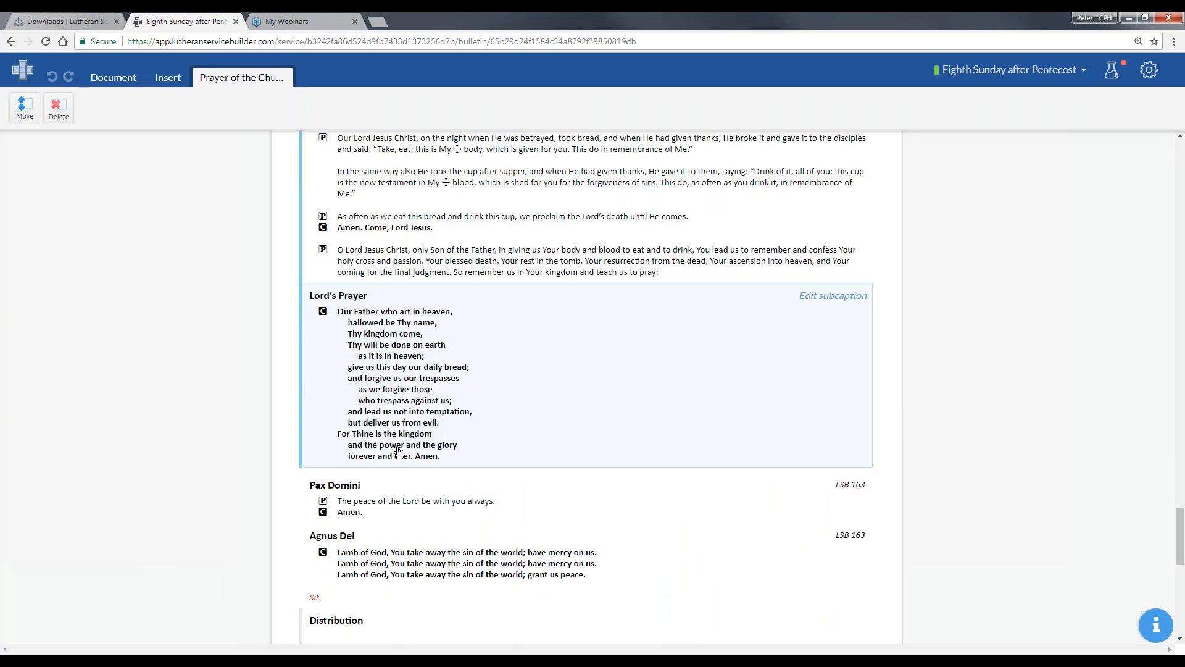
{"action": "scroll", "coordinate": [398, 452], "scroll_direction": "up", "scroll_amount": 8}
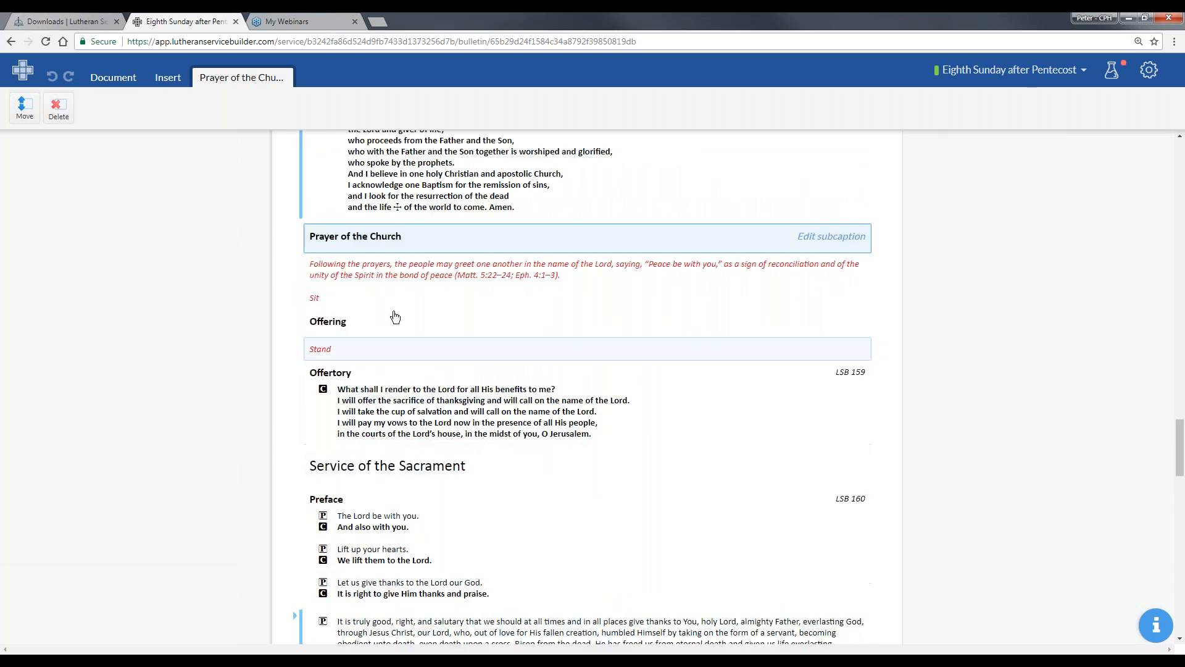
{"action": "scroll", "coordinate": [396, 319], "scroll_direction": "up", "scroll_amount": 3}
{"action": "left_click", "coordinate": [387, 421]}
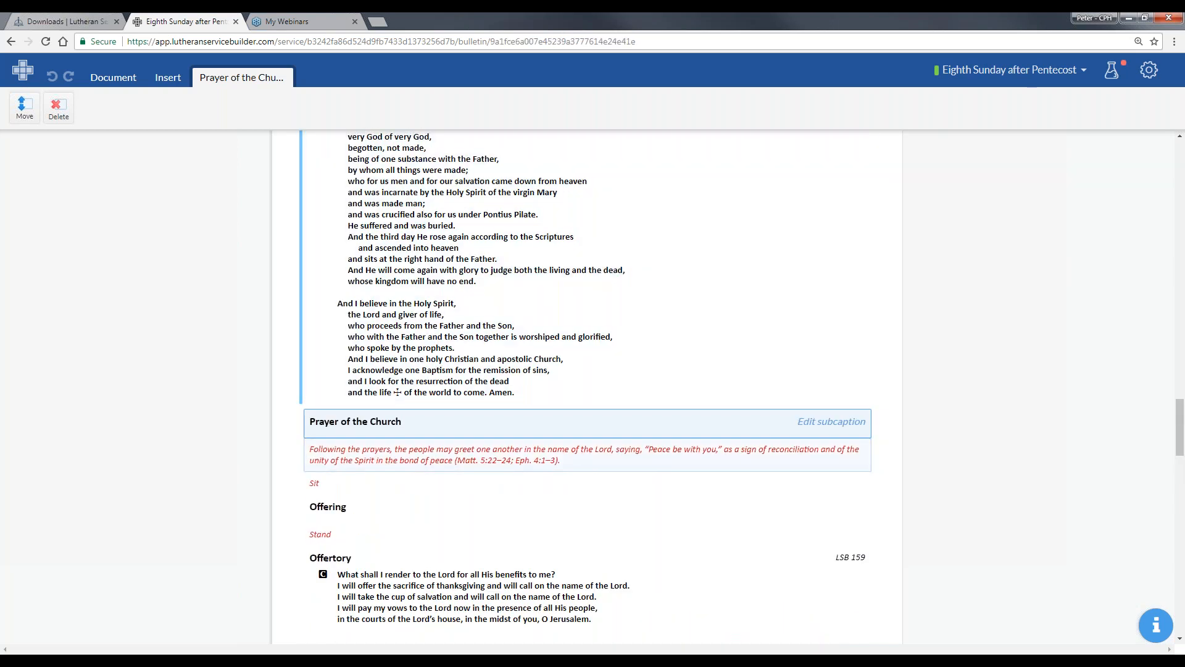
{"action": "left_click", "coordinate": [412, 449]}
{"action": "left_click", "coordinate": [395, 425]}
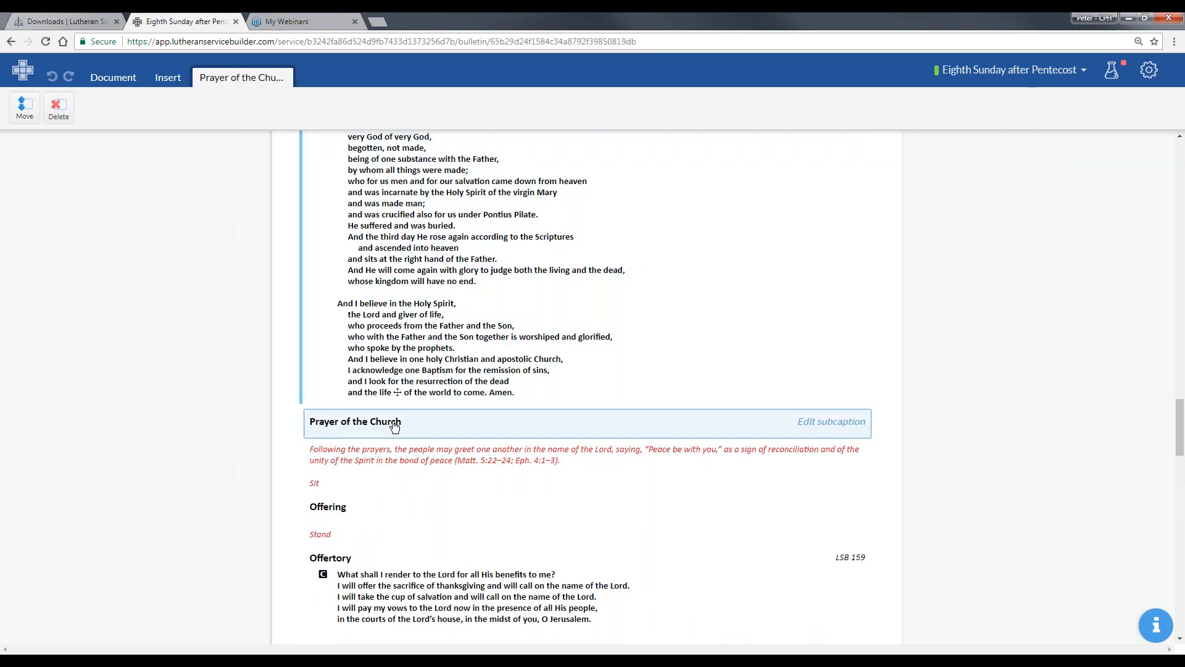
- Insert a new Prayer element between the Nicene Creed and the Prayer of the Church
{"action": "left_click", "coordinate": [168, 78]}
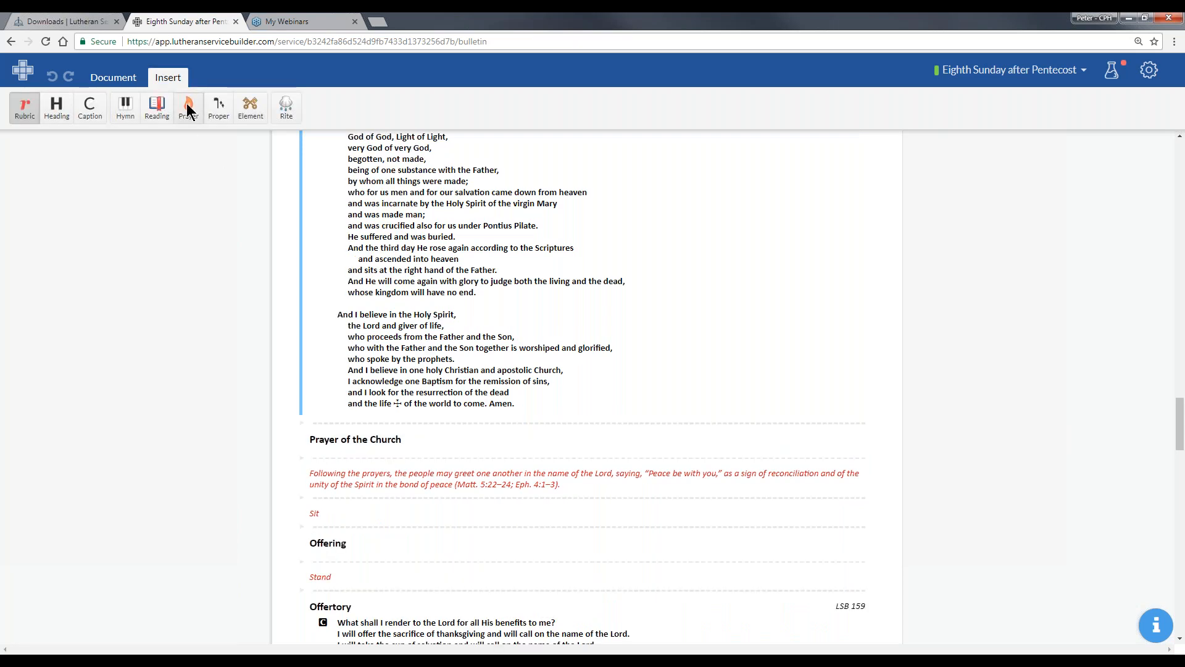
{"action": "left_click", "coordinate": [188, 110]}
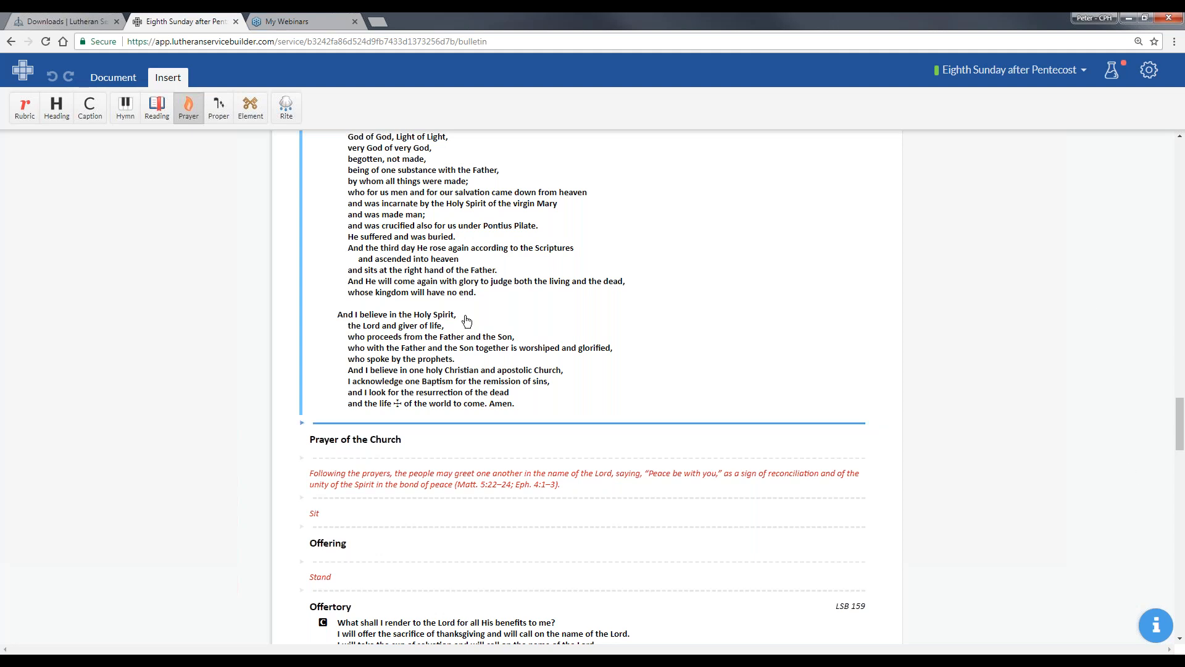
{"action": "left_click", "coordinate": [427, 312]}
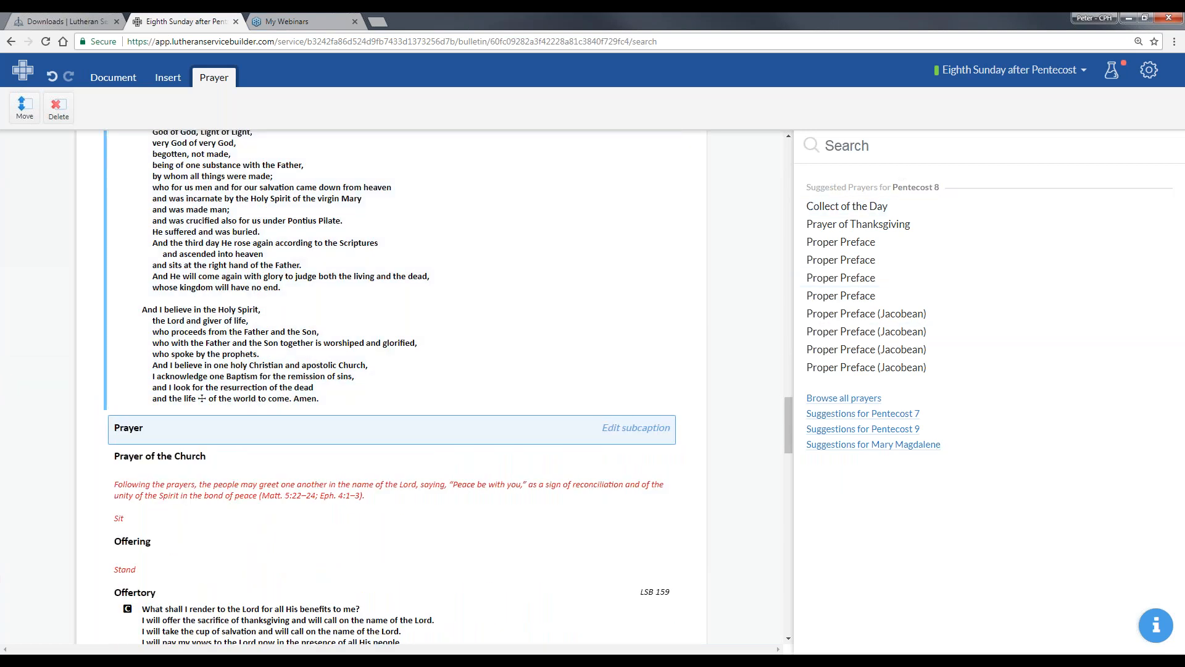
- Search for "July 15" and fill the new Prayer element with the liturgy element July 15, 2018 (Series B)
{"action": "left_click", "coordinate": [877, 146]}
{"action": "type", "text": "J"}
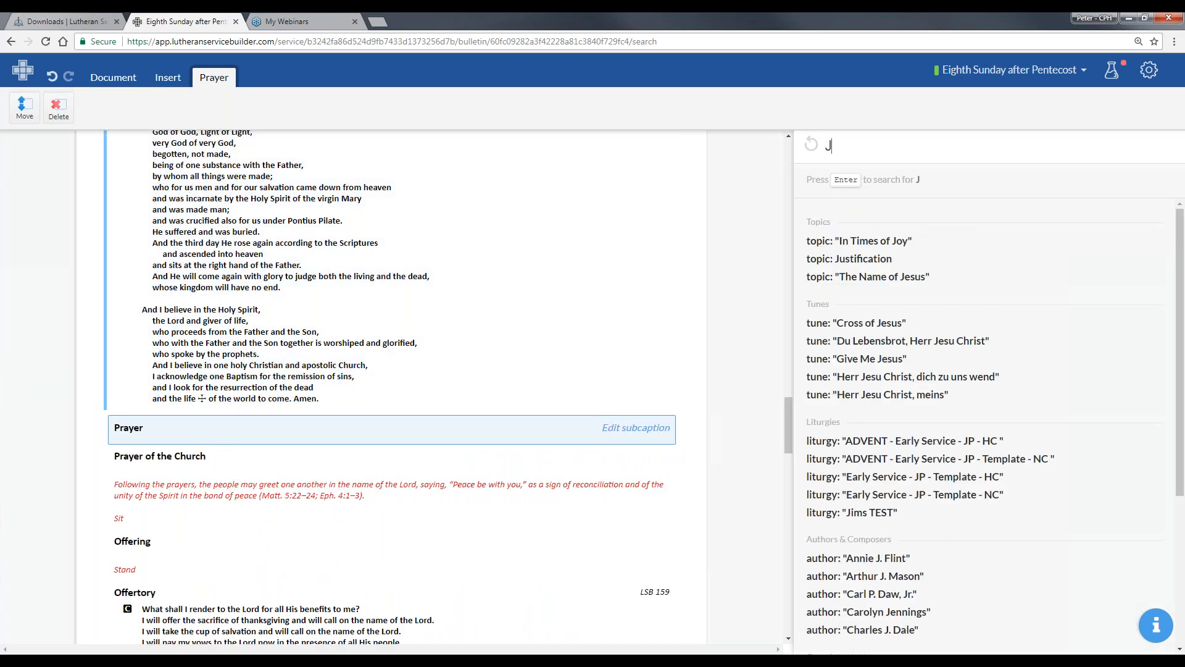
{"action": "type", "text": "uly 15"}
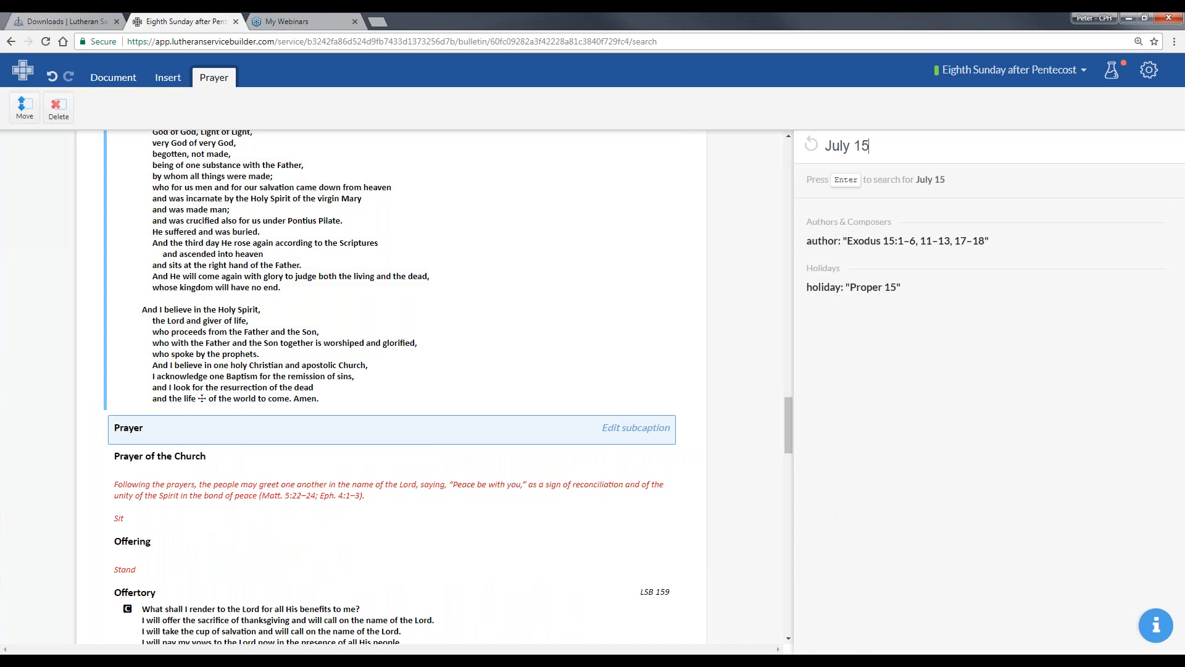
{"action": "key", "text": "Return"}
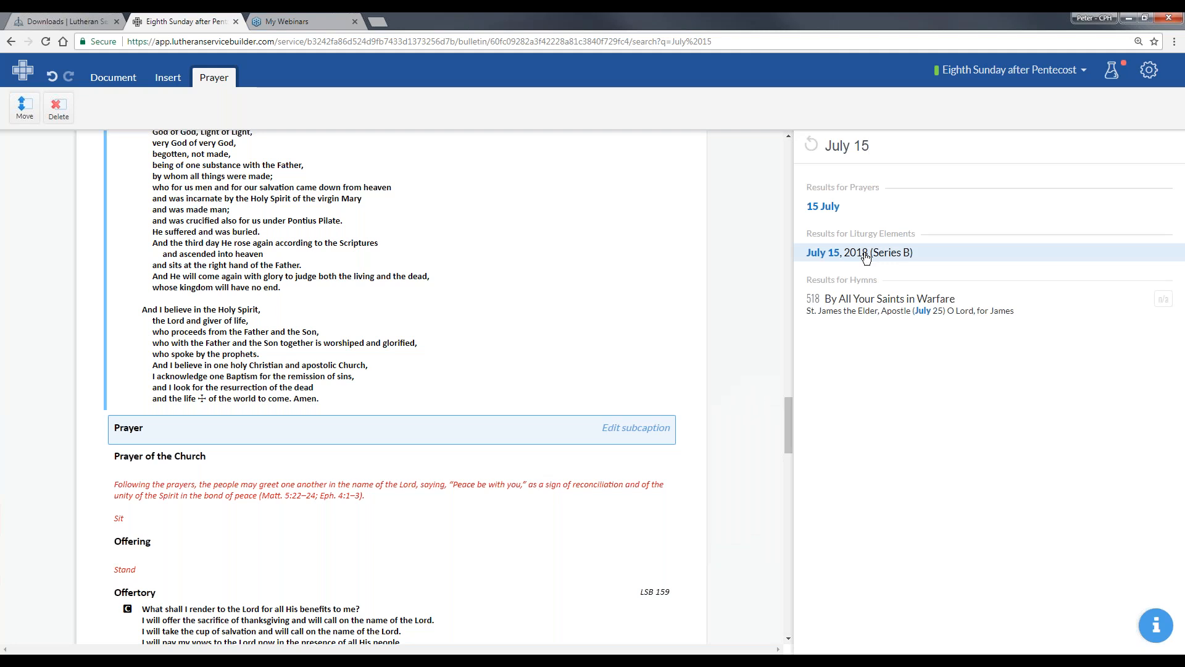
{"action": "left_click", "coordinate": [866, 259]}
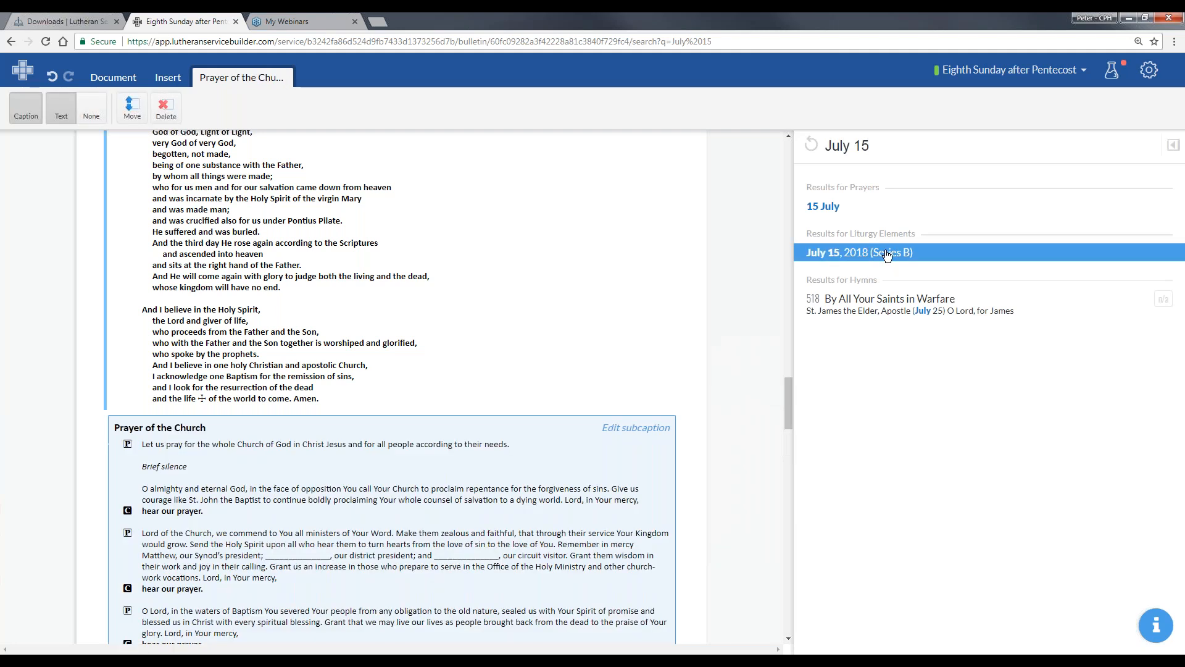
{"action": "scroll", "coordinate": [281, 385], "scroll_direction": "down", "scroll_amount": 4}
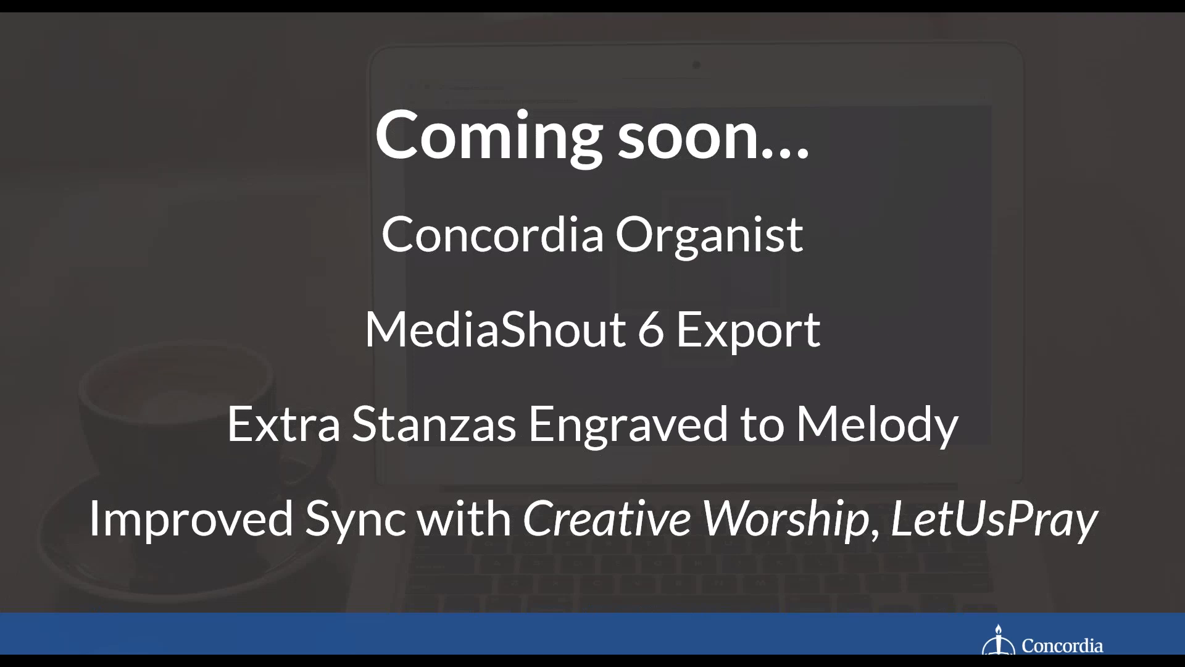
{"action": "key", "text": "Right"}
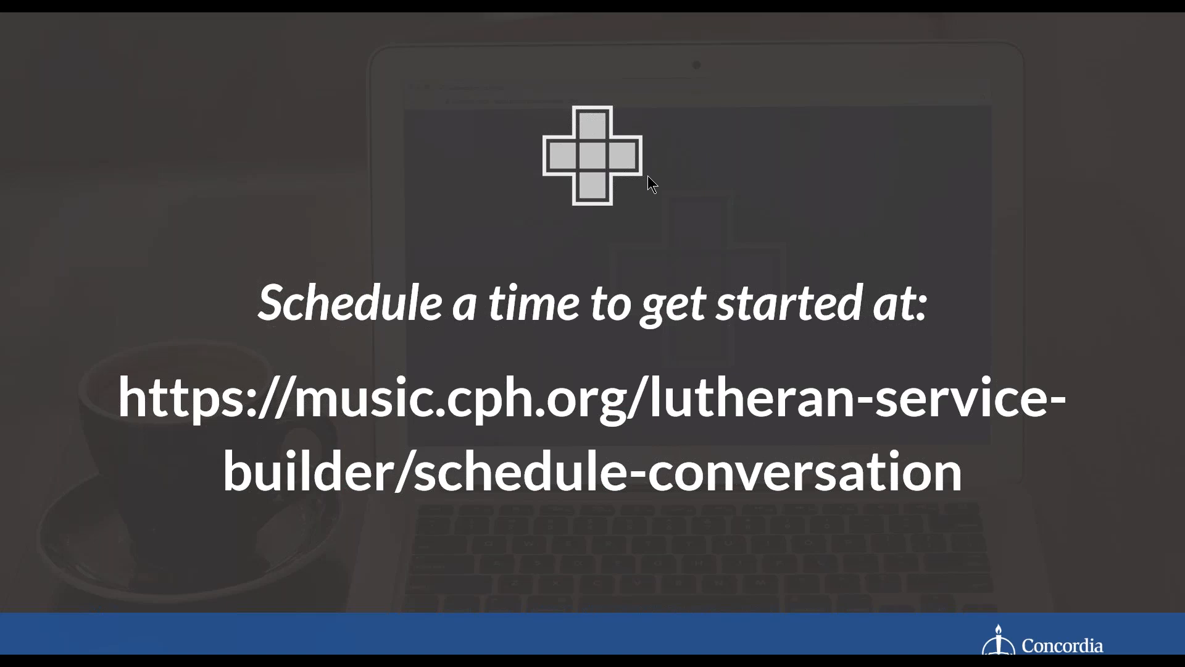
{"action": "left_click", "coordinate": [687, 302]}
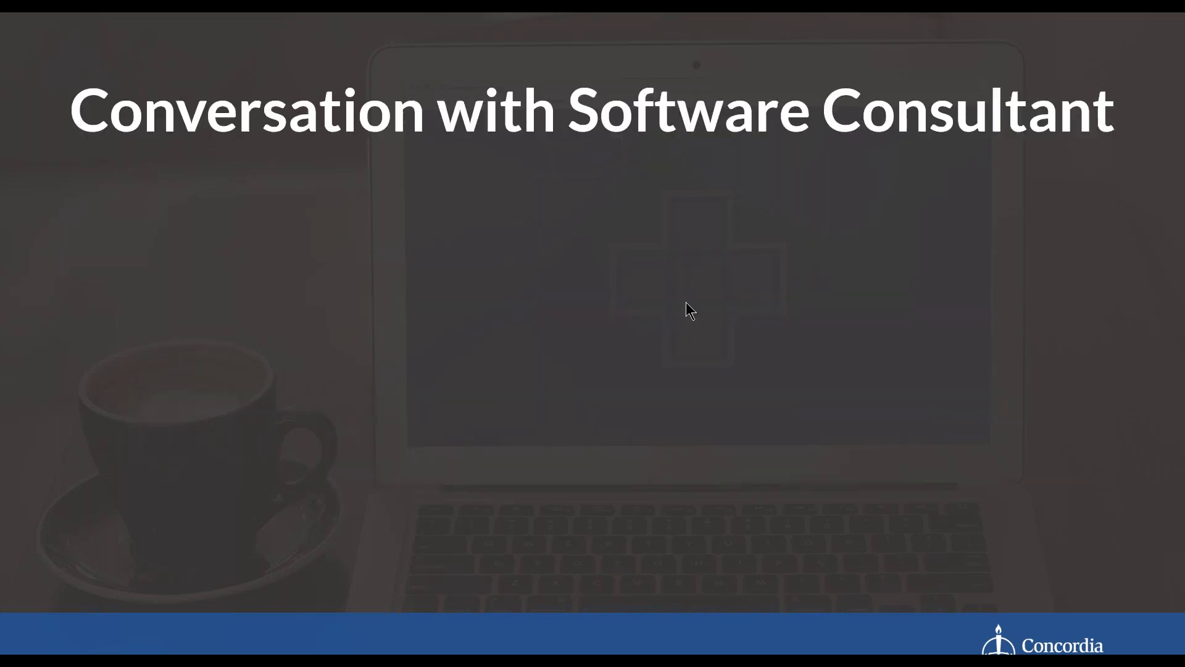
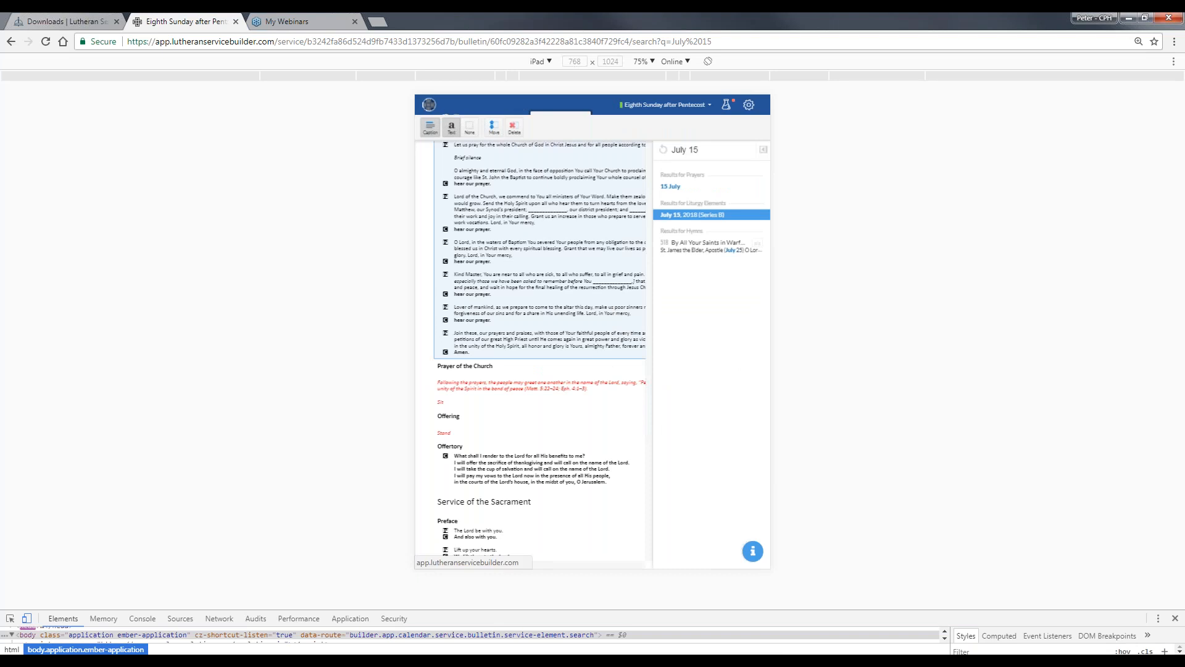
- Switch the emulated device from iPad to iPhone 6/7/8 and reload the calendar, closing the My Webinars page
{"action": "left_click", "coordinate": [547, 60]}
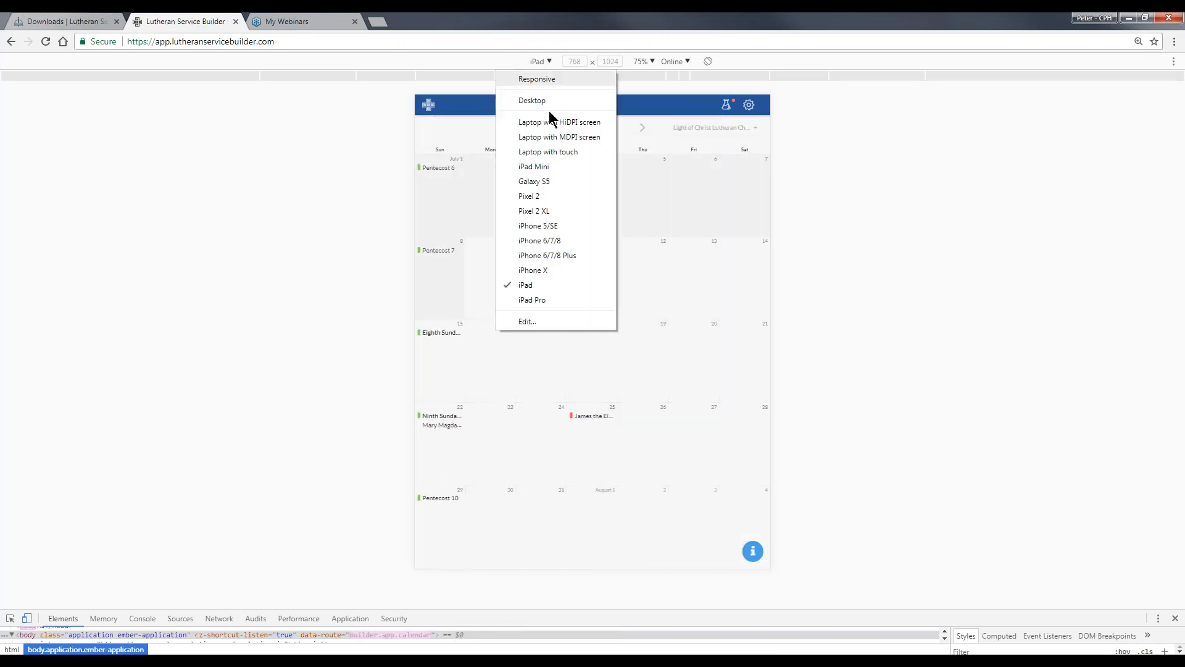
{"action": "left_click", "coordinate": [536, 239]}
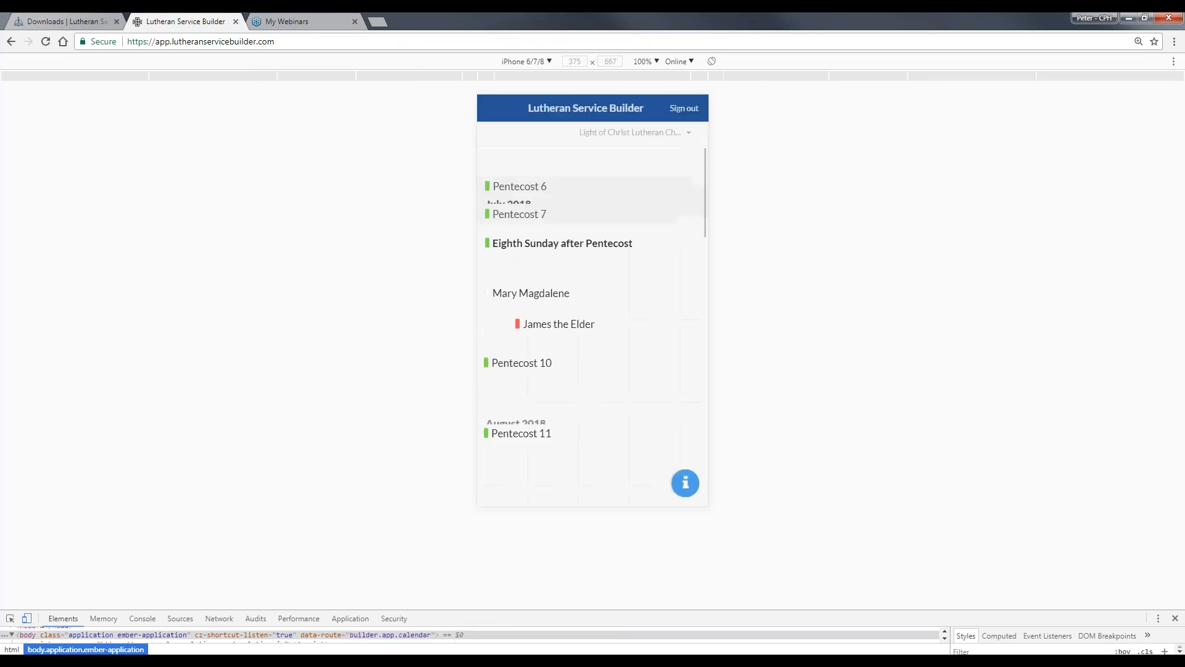
{"action": "left_click", "coordinate": [45, 42]}
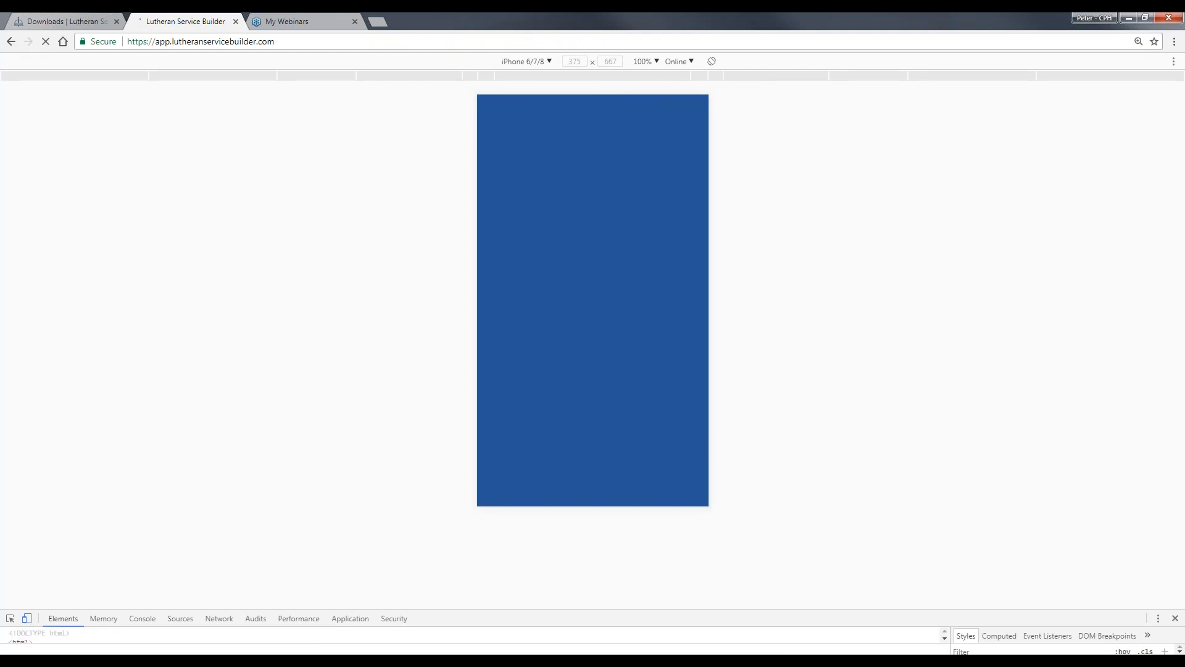
{"action": "left_click", "coordinate": [355, 22]}
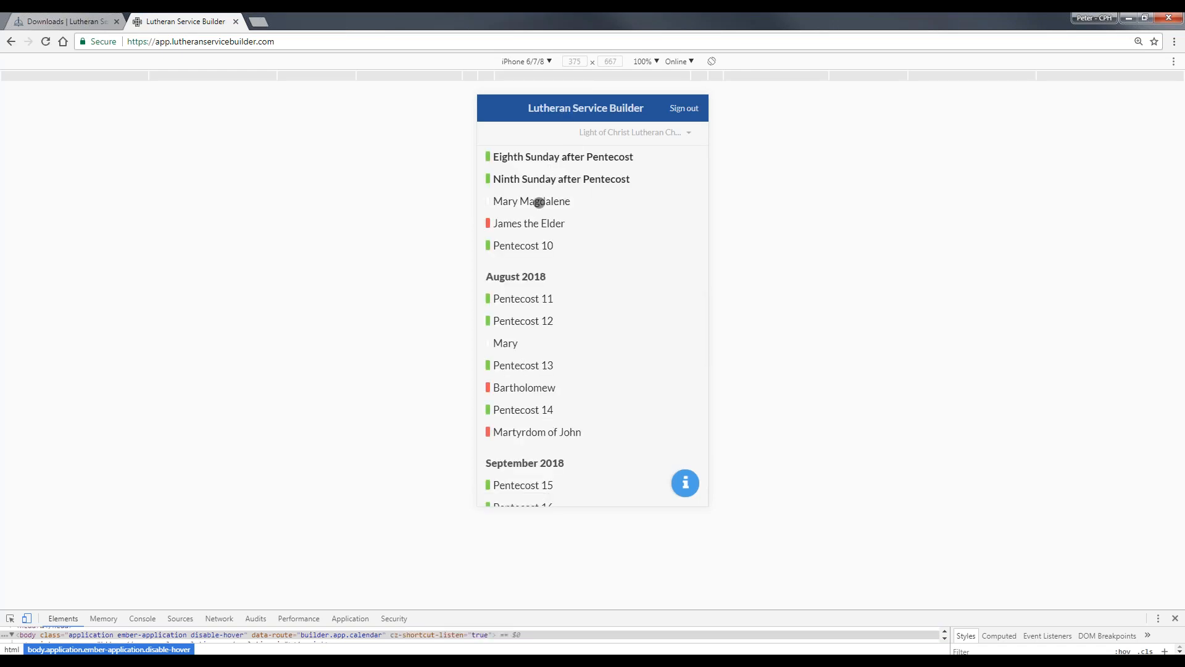
- Plan the Pentecost 10 service and add the Gospel suggested for Pentecost 9 as an extra reading
{"action": "left_click", "coordinate": [532, 246]}
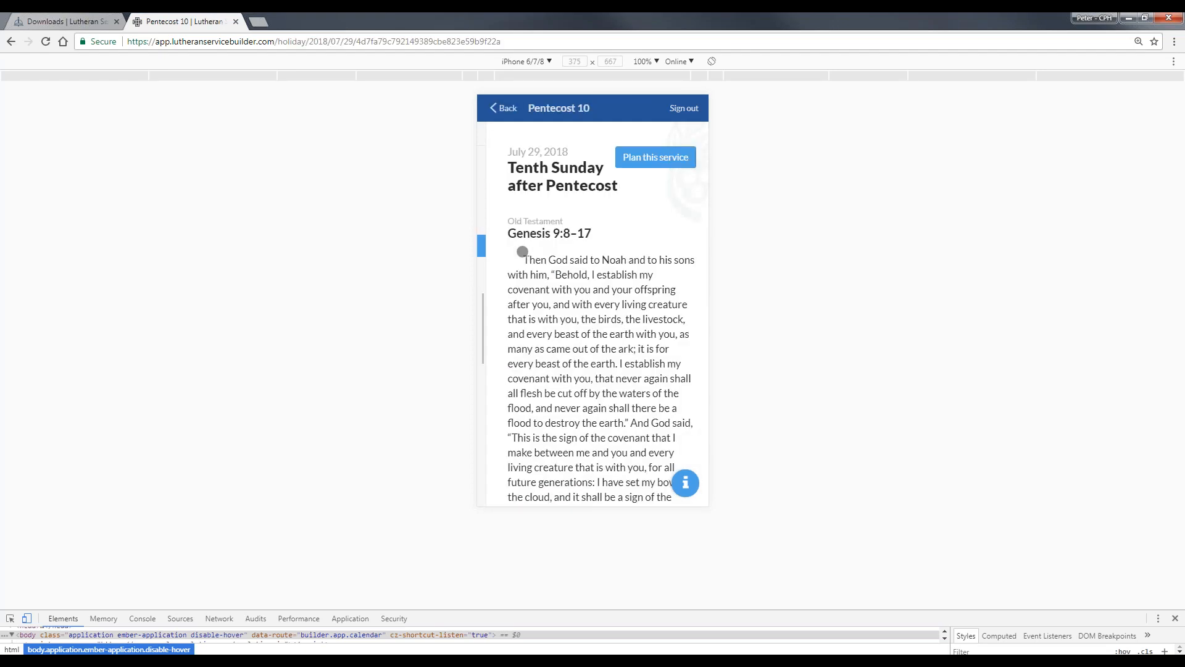
{"action": "left_click", "coordinate": [633, 158]}
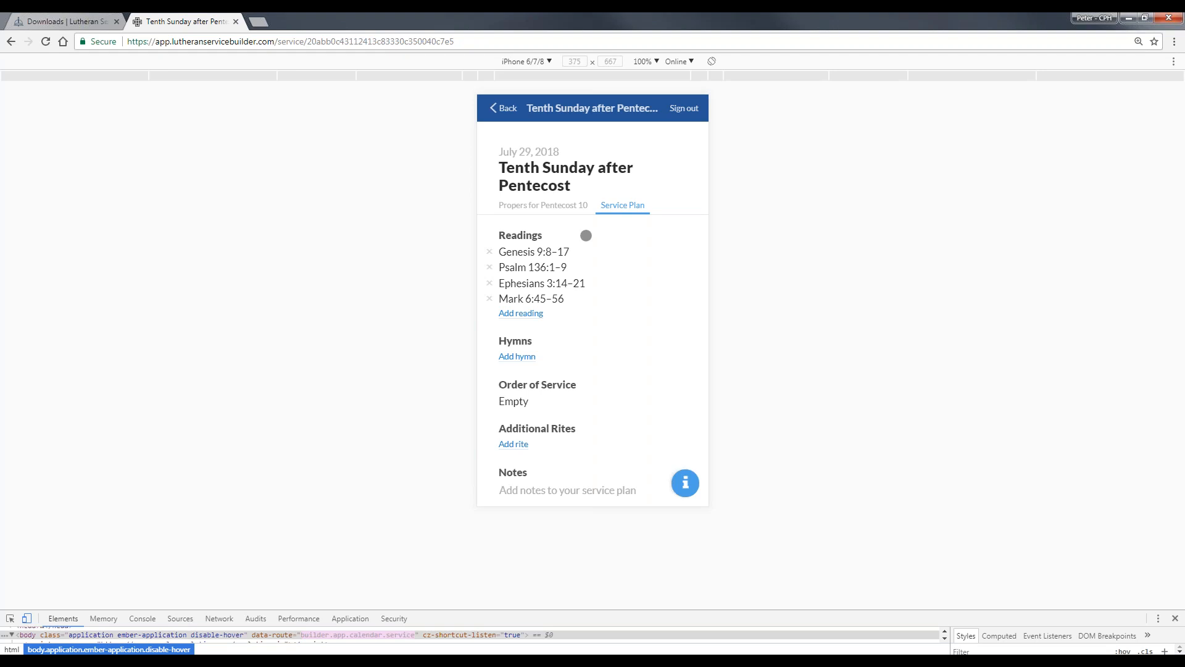
{"action": "left_click", "coordinate": [530, 314]}
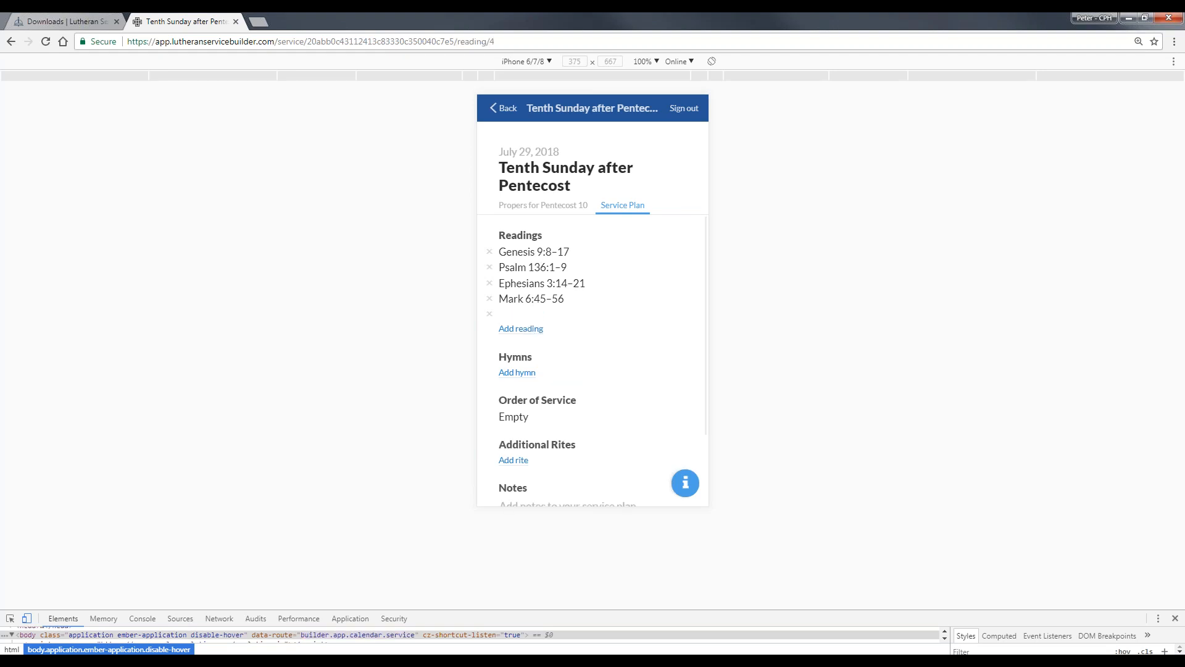
{"action": "left_click", "coordinate": [541, 268]}
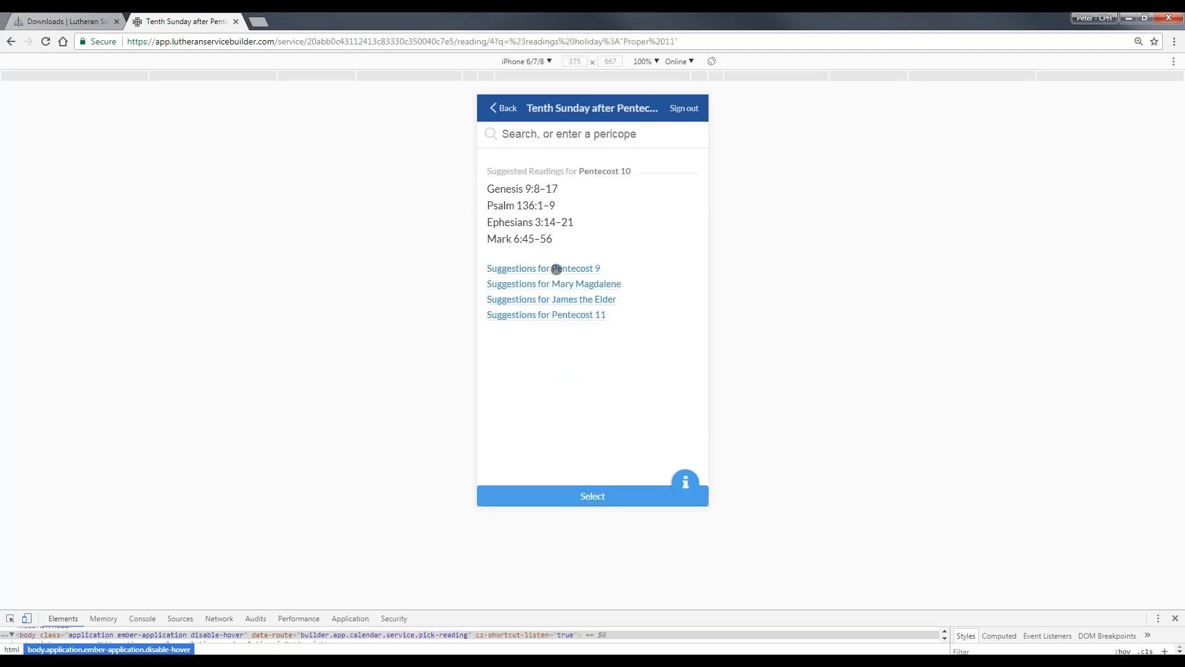
{"action": "left_click", "coordinate": [543, 267]}
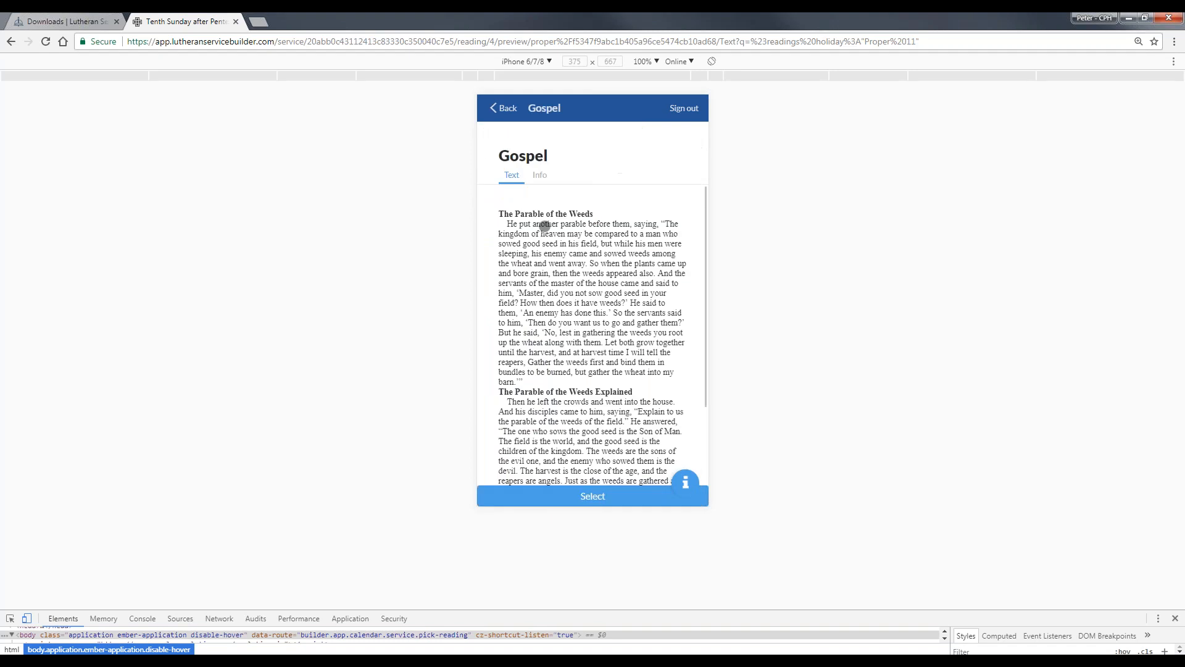
{"action": "left_click", "coordinate": [611, 495]}
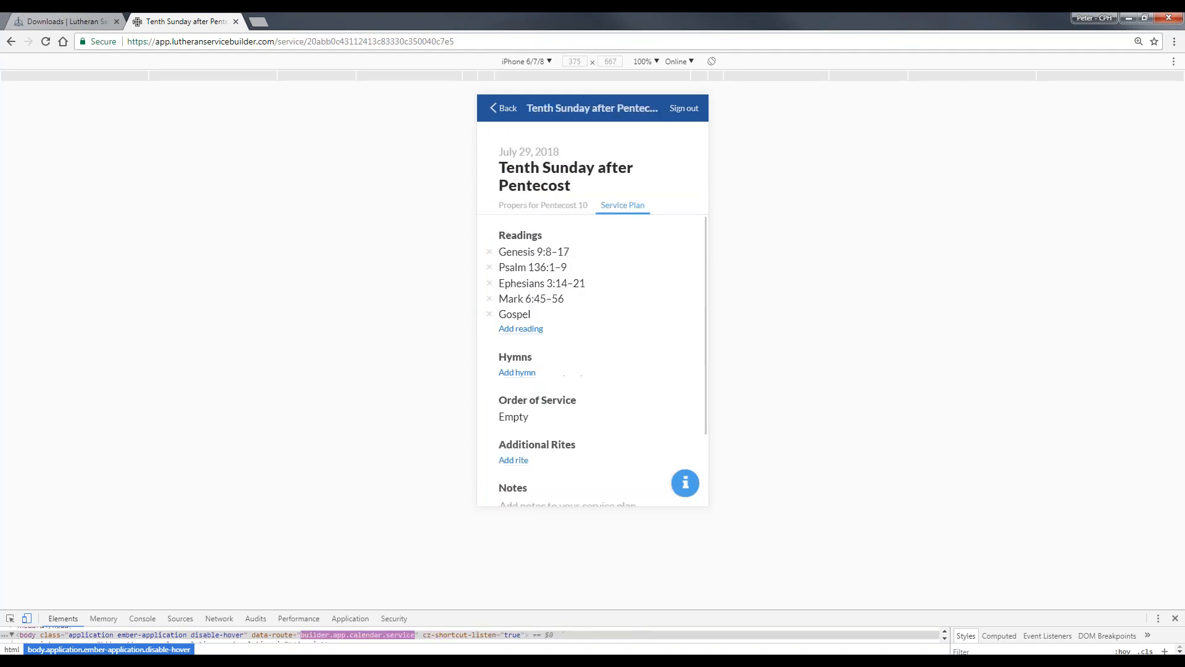
- Add the suggested hymn 649 Blest Be the Tie That Binds to the service plan after previewing its melody
{"action": "left_click", "coordinate": [522, 372]}
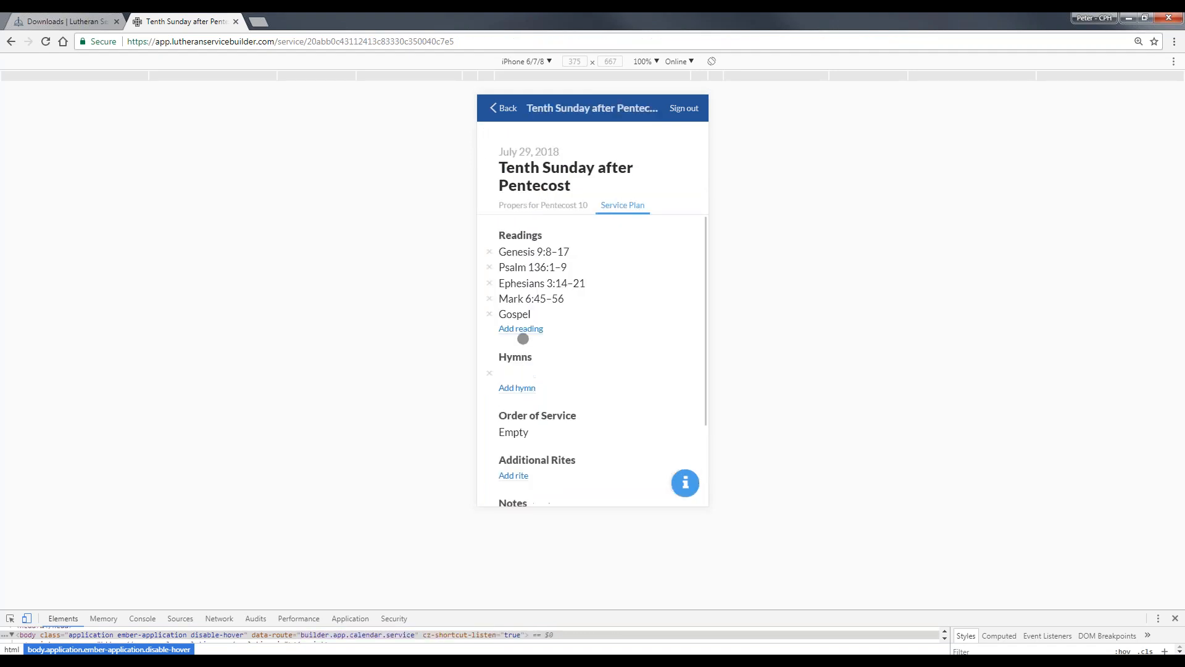
{"action": "left_click", "coordinate": [574, 249]}
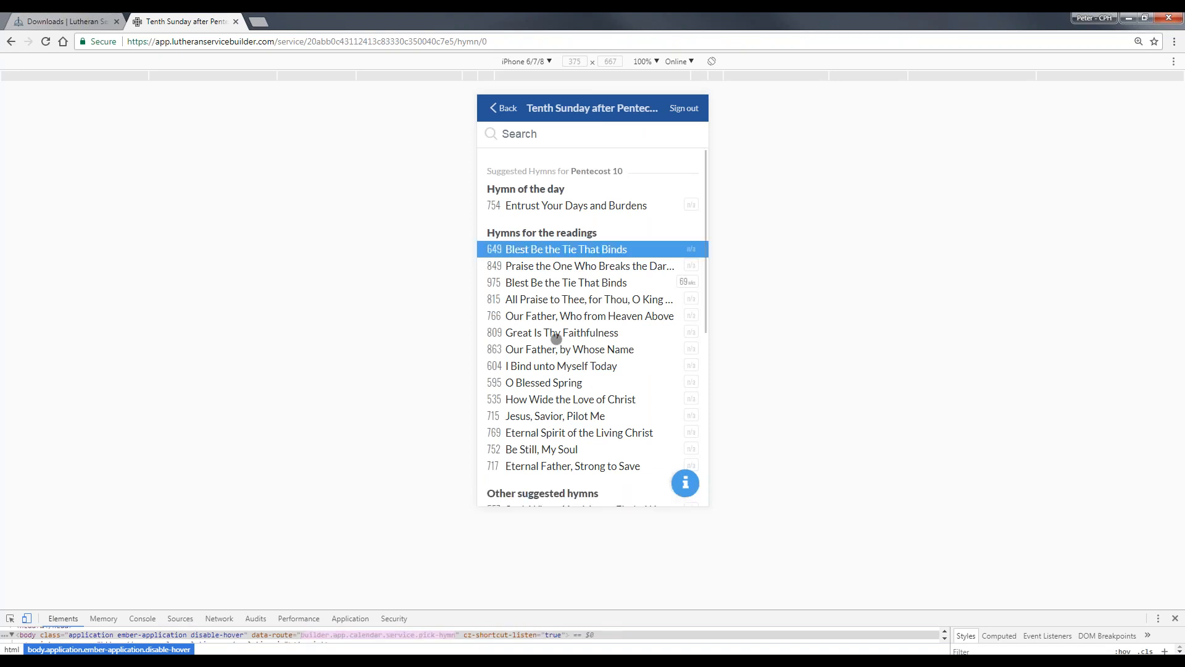
{"action": "left_click", "coordinate": [547, 194]}
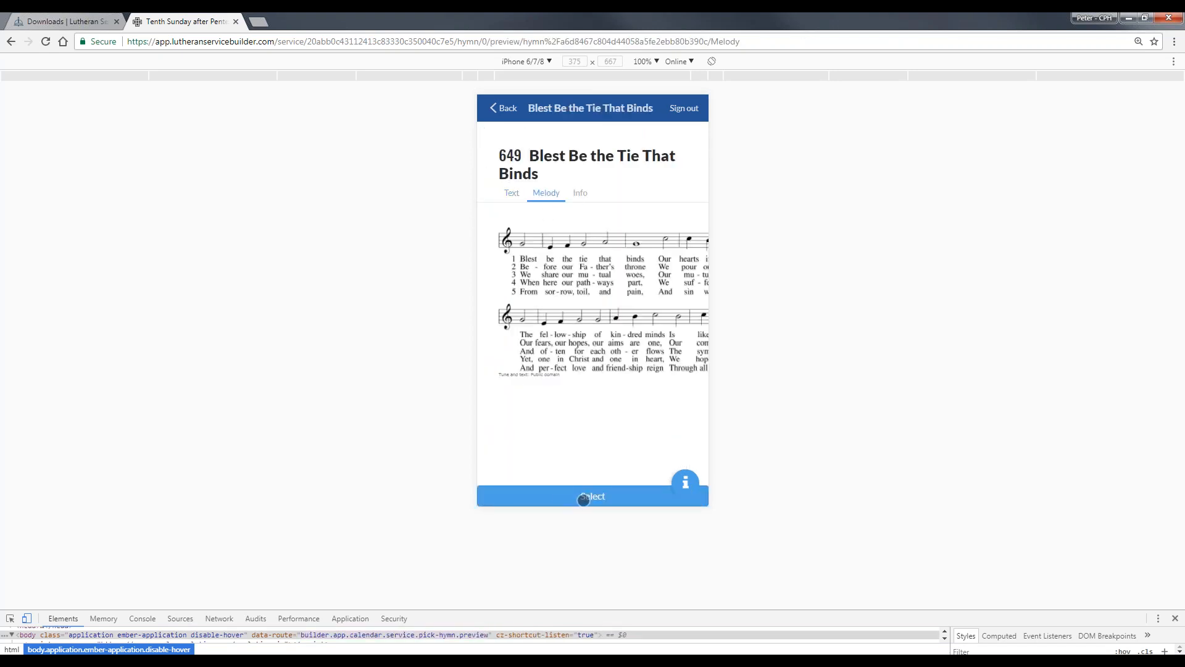
{"action": "left_click", "coordinate": [584, 496]}
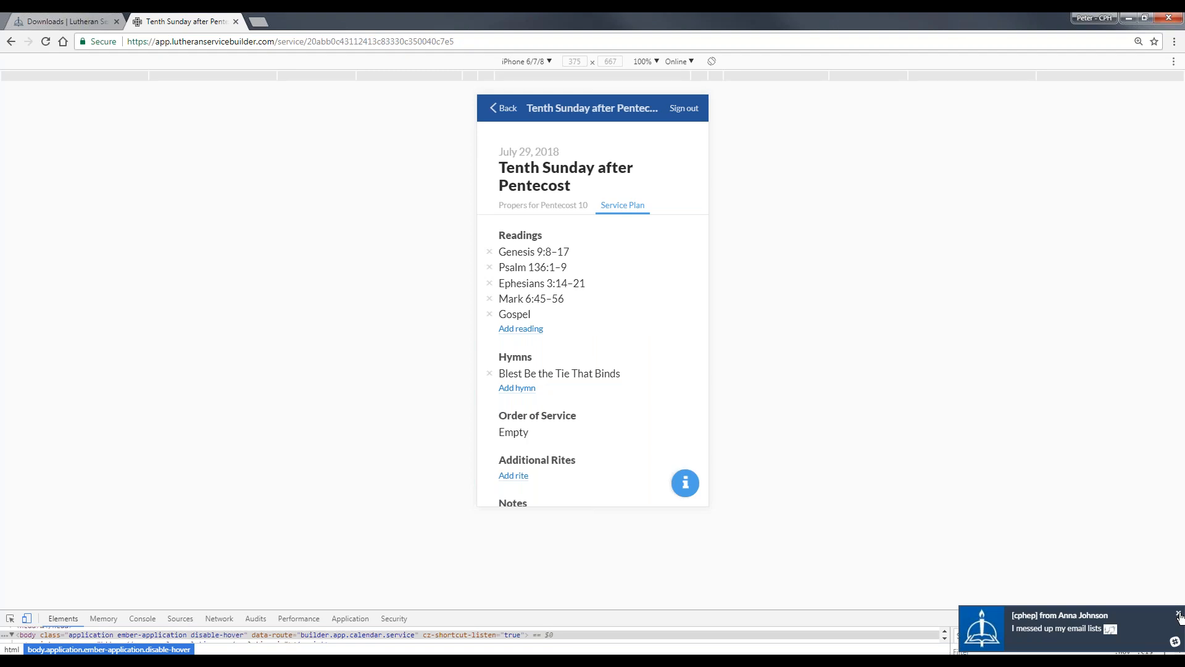
{"action": "left_click", "coordinate": [1125, 662]}
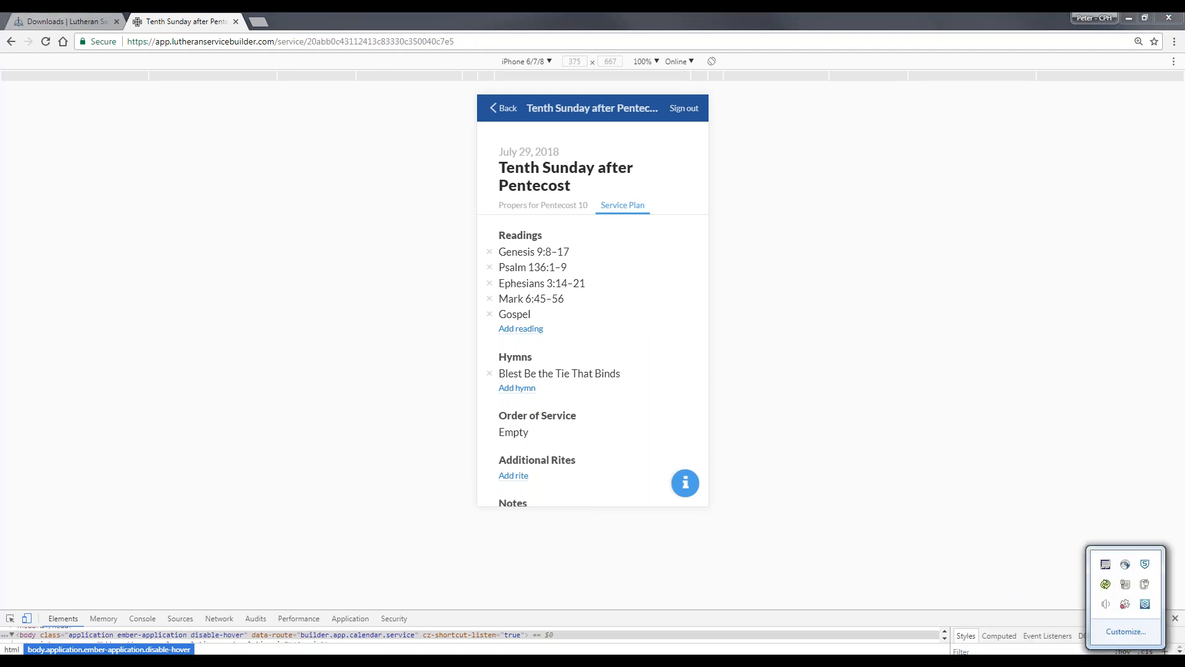
{"action": "right_click", "coordinate": [1128, 605]}
{"action": "left_click", "coordinate": [1126, 600]}
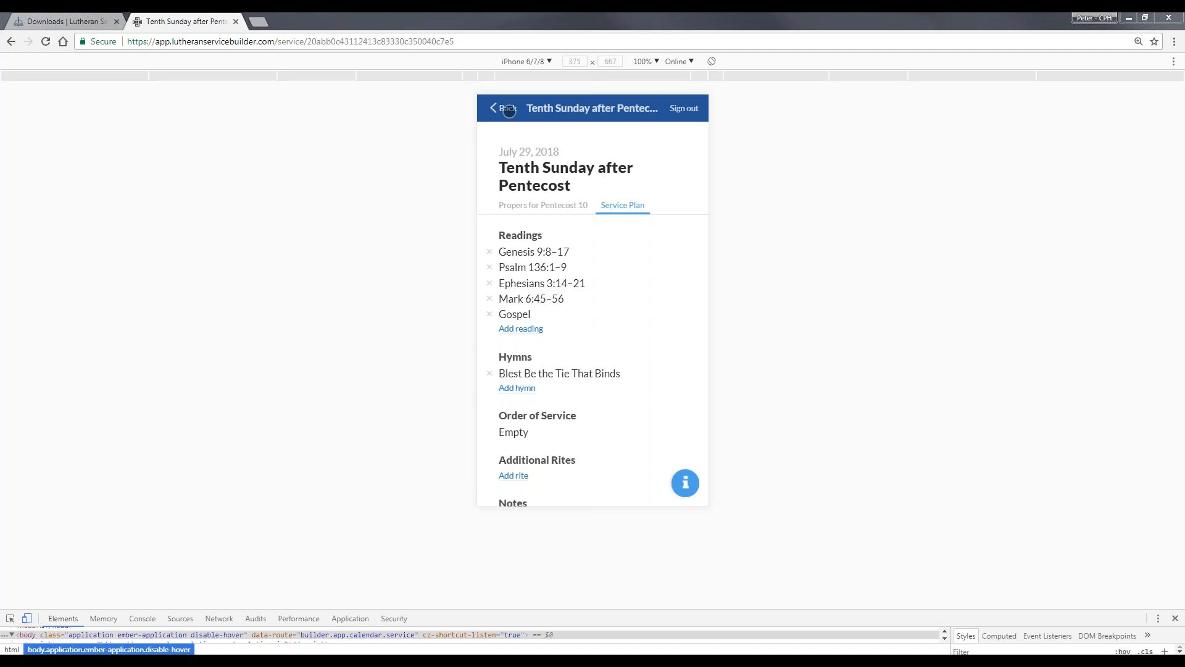
- Close the developer tools to return the Tenth Sunday after Pentecost plan to the full desktop layout
{"action": "mouse_move", "coordinate": [93, 661]}
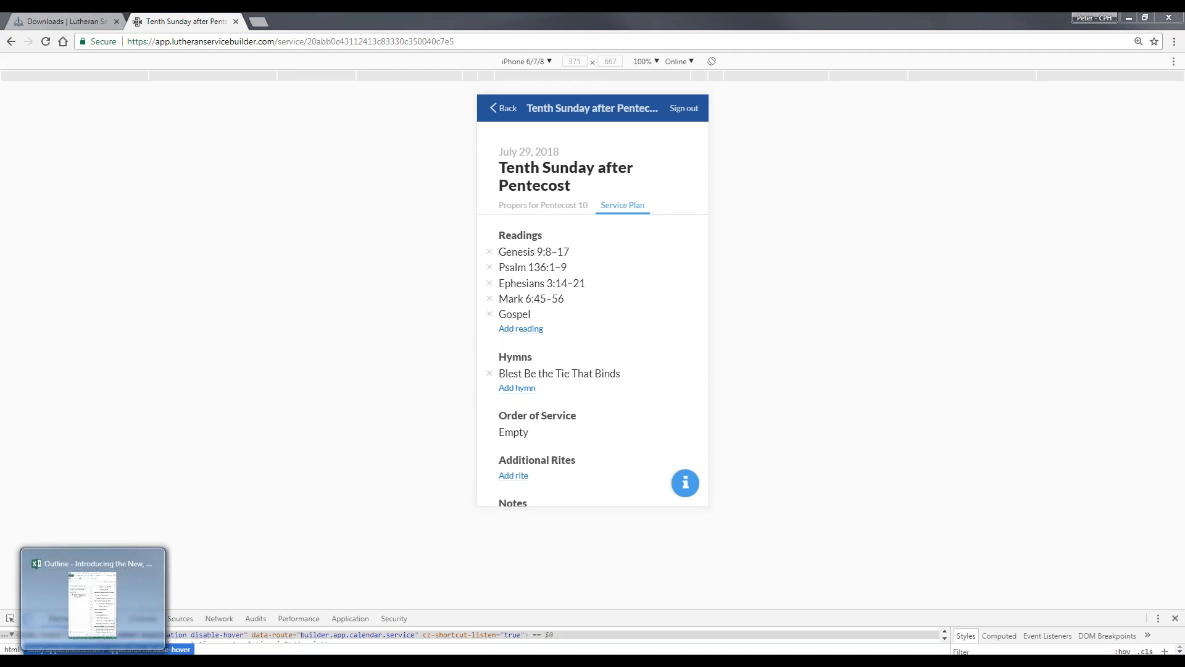
{"action": "left_click", "coordinate": [102, 23]}
{"action": "left_click", "coordinate": [189, 22]}
{"action": "key", "text": "F12"}
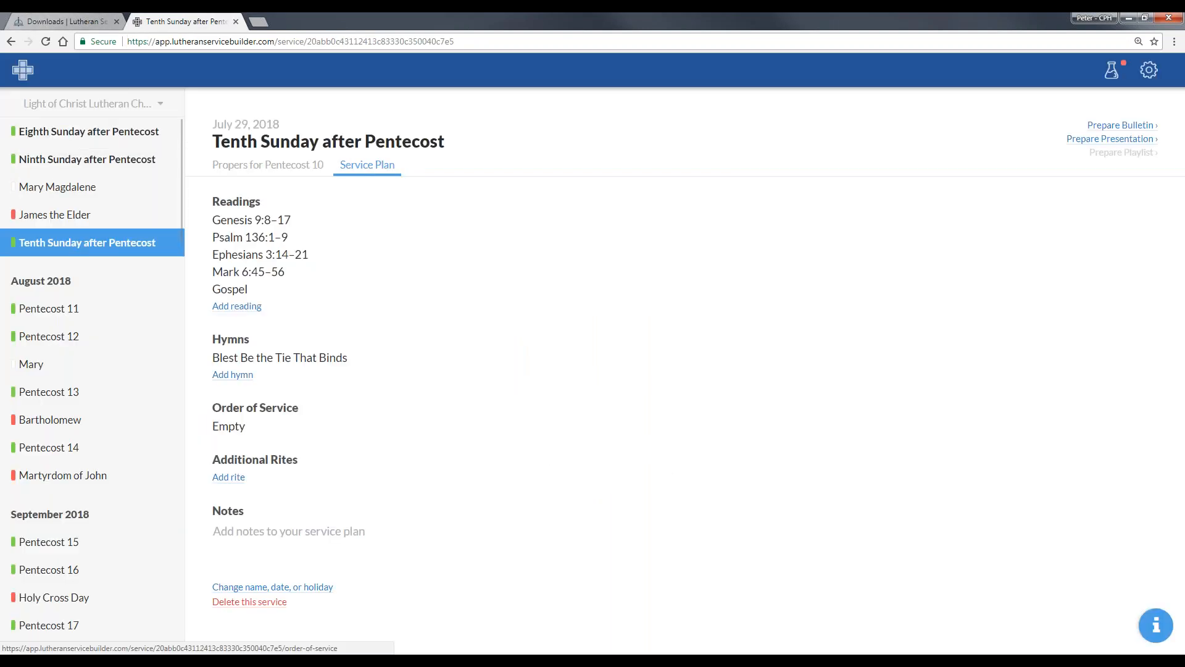
- Prepare the bulletin for the Tenth Sunday after Pentecost with Divine Service, Setting One as the order of service
{"action": "left_click", "coordinate": [228, 426]}
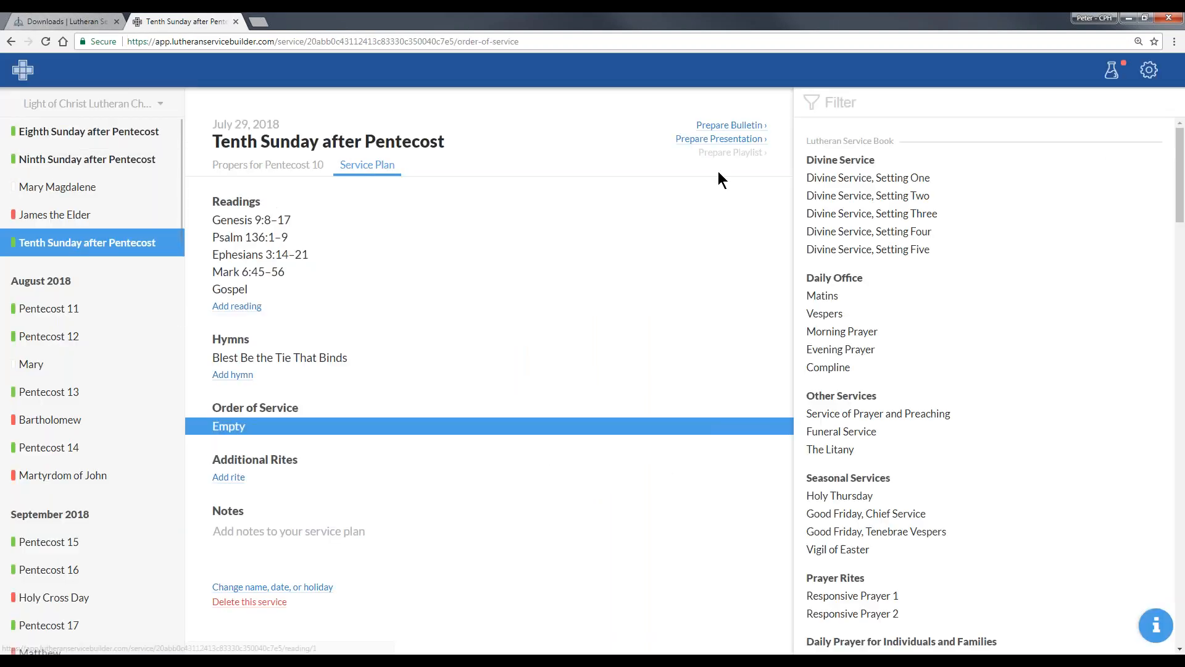
{"action": "left_click", "coordinate": [751, 126]}
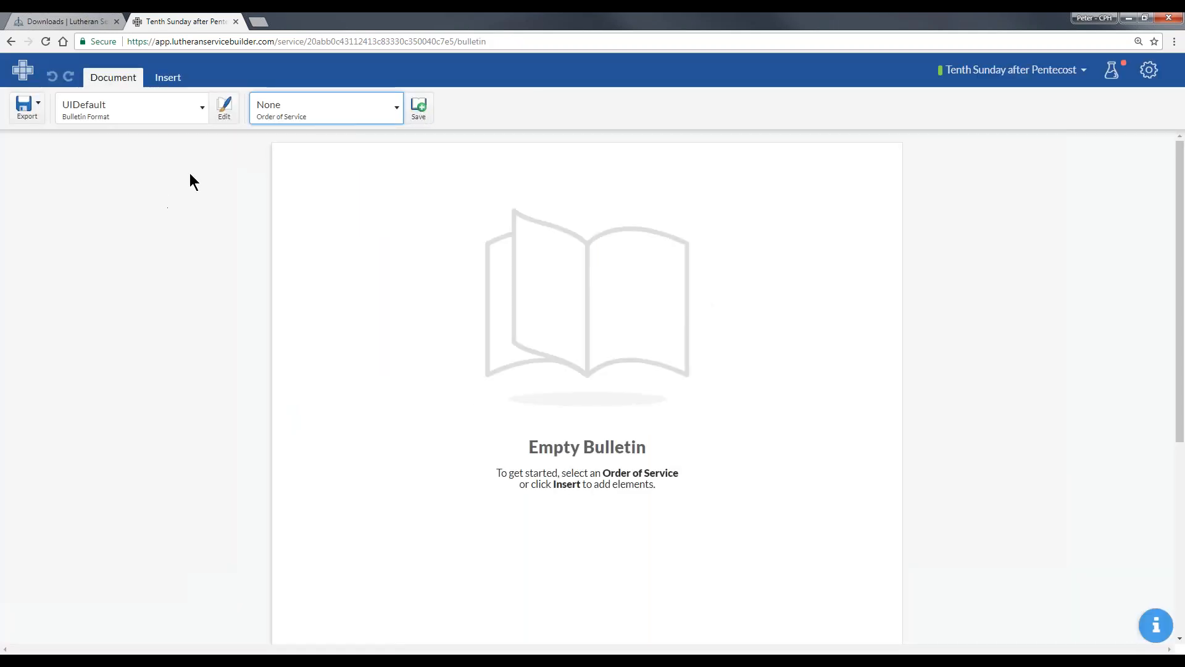
{"action": "left_click", "coordinate": [326, 108]}
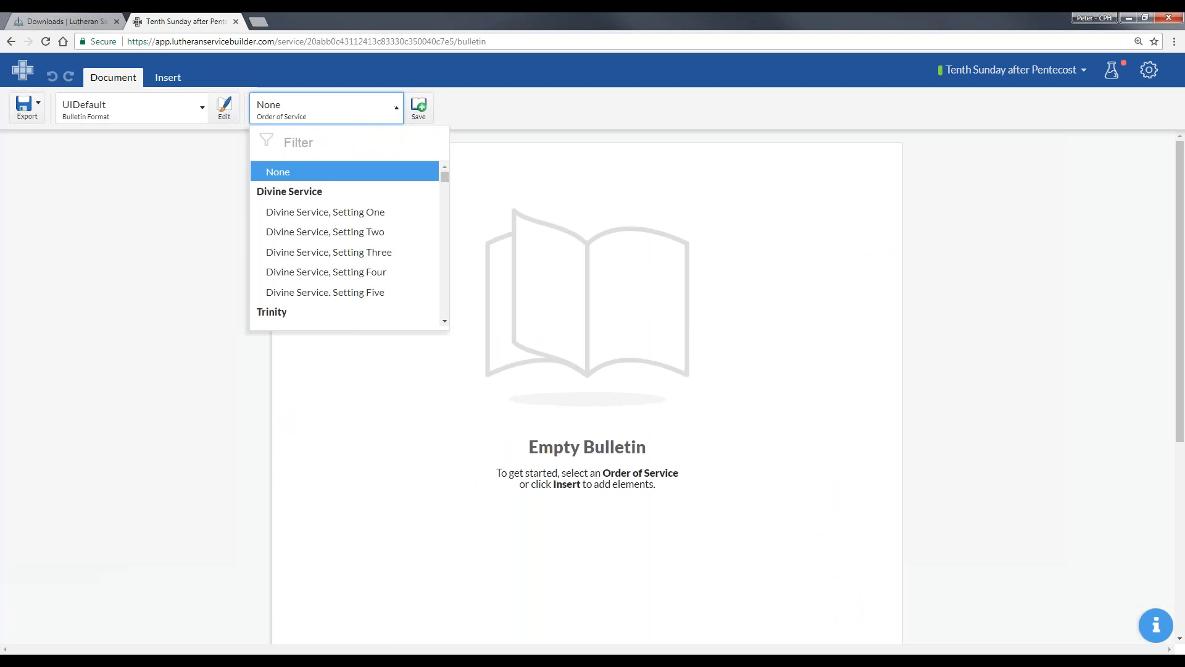
{"action": "left_click", "coordinate": [288, 212]}
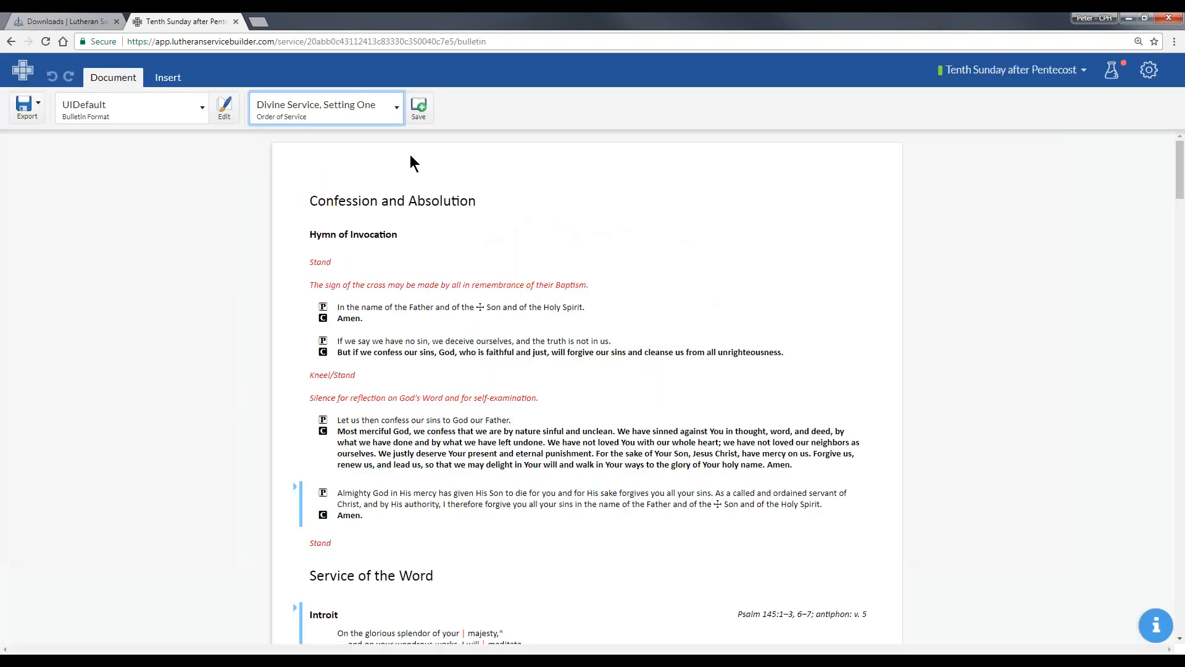
- Open the UIDefault bulletin format and view its layout and content settings
{"action": "left_click", "coordinate": [1149, 70]}
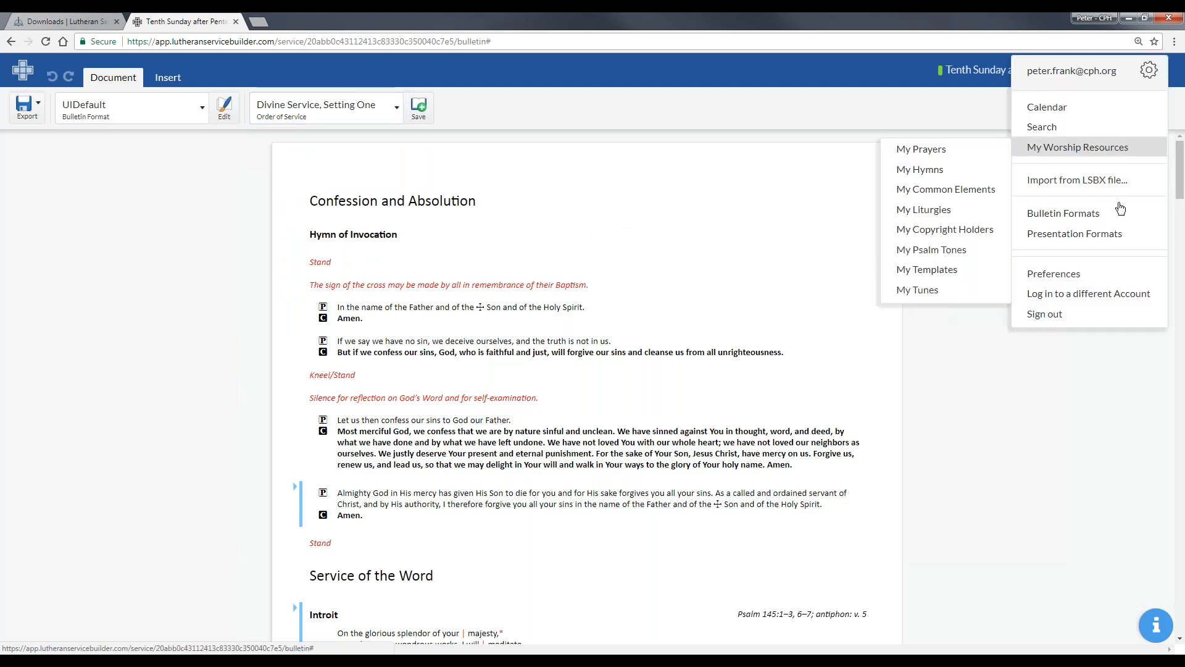
{"action": "left_click", "coordinate": [1063, 213]}
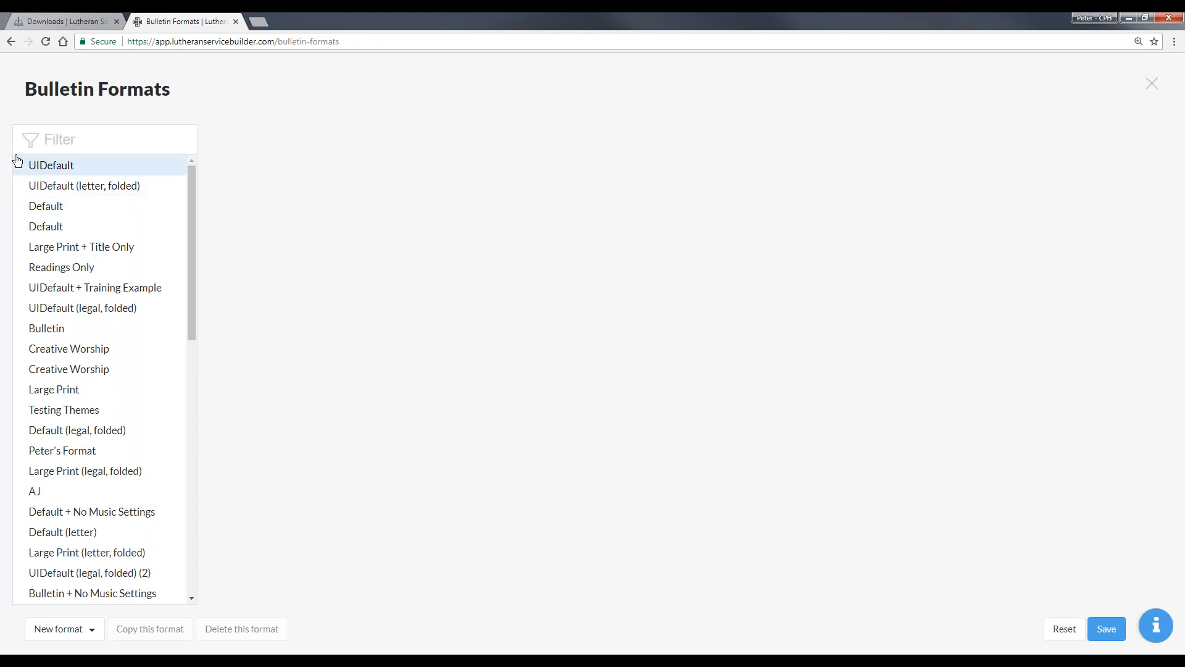
{"action": "left_click", "coordinate": [51, 166]}
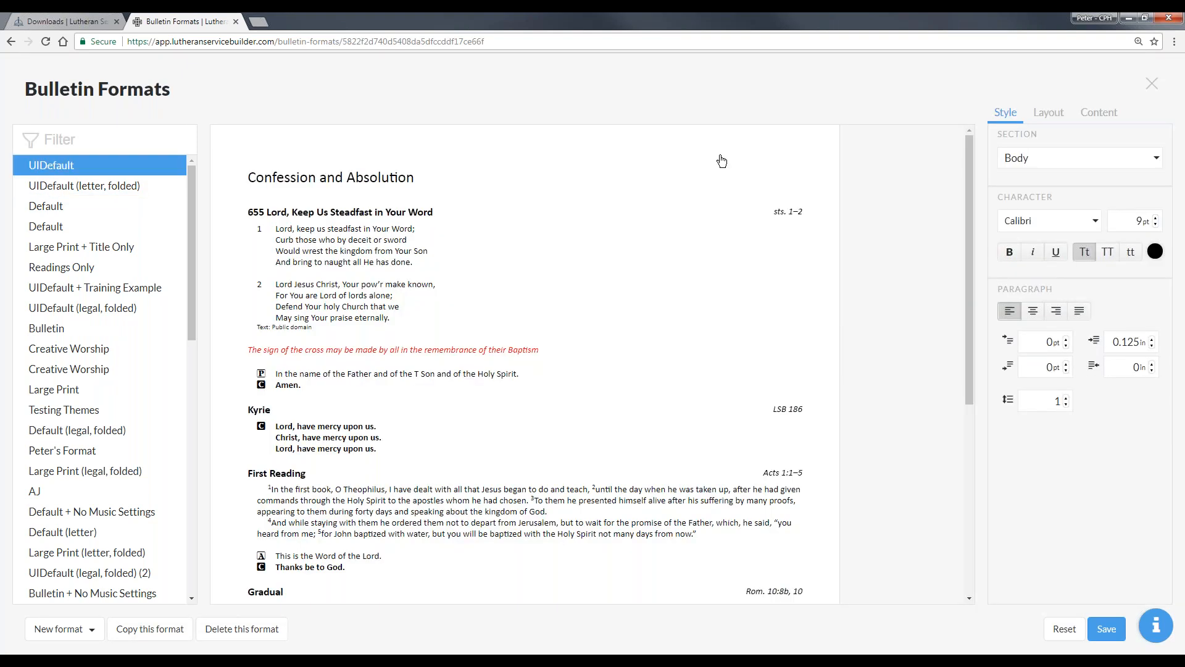
{"action": "left_click", "coordinate": [1051, 113]}
{"action": "left_click", "coordinate": [1099, 113]}
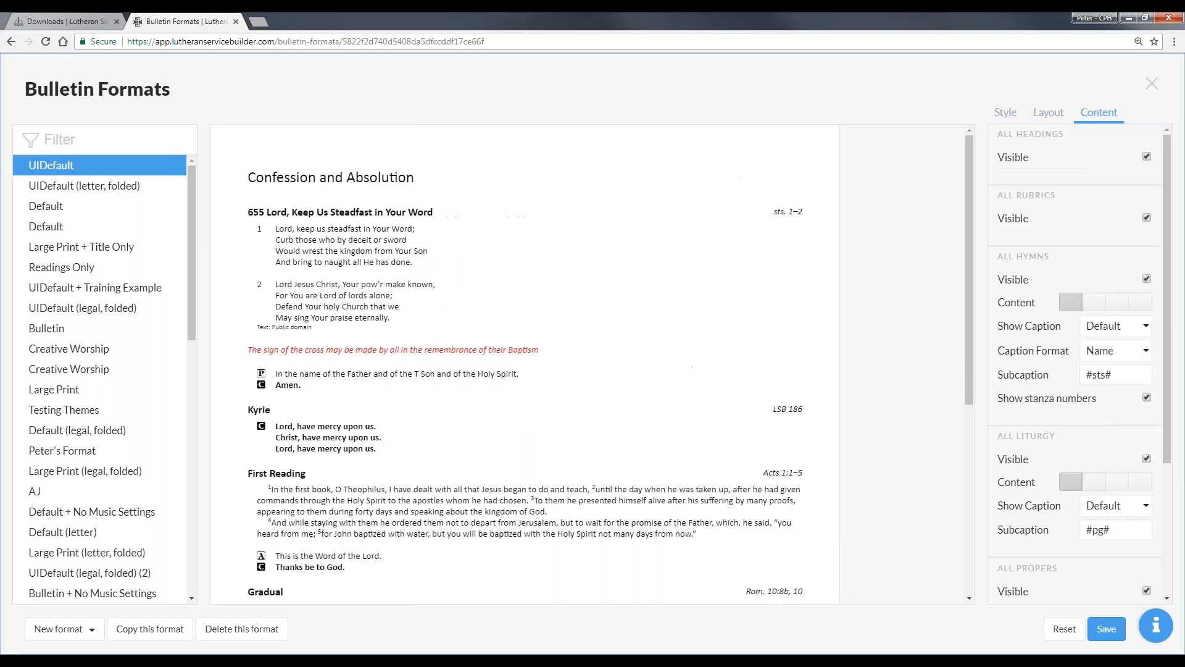
- Check the Show Caption options for all liturgy in the UIDefault format and set the liturgy subcaption to #ref#
{"action": "scroll", "coordinate": [1043, 371], "scroll_direction": "down", "scroll_amount": 3}
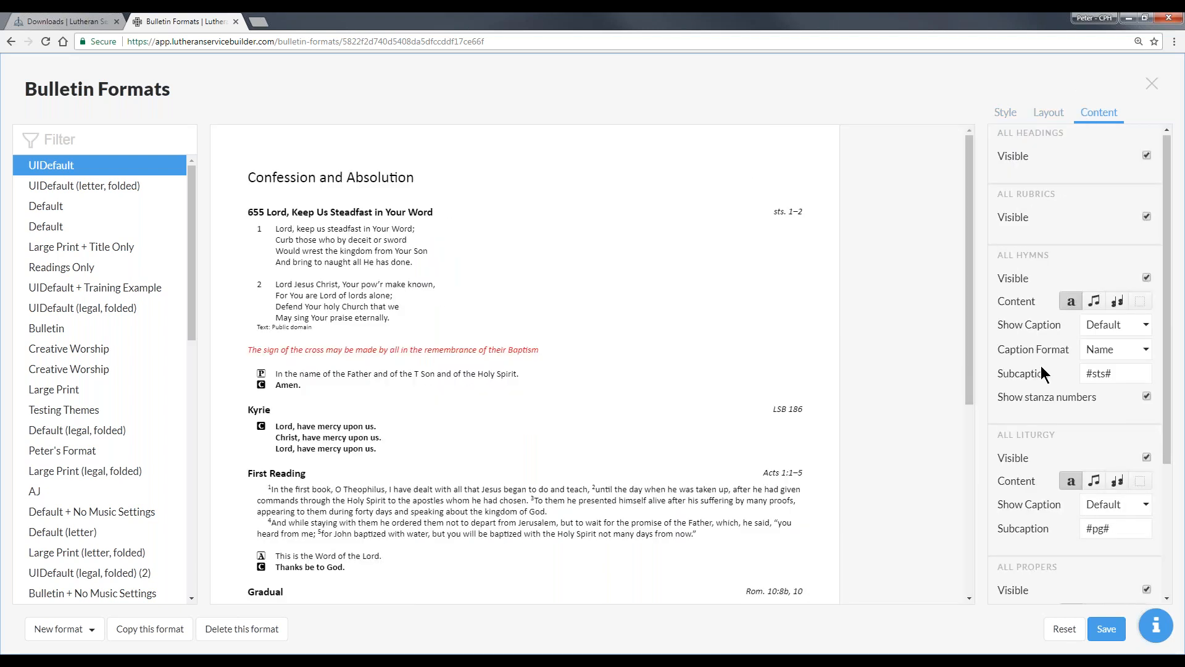
{"action": "left_click", "coordinate": [1118, 321]}
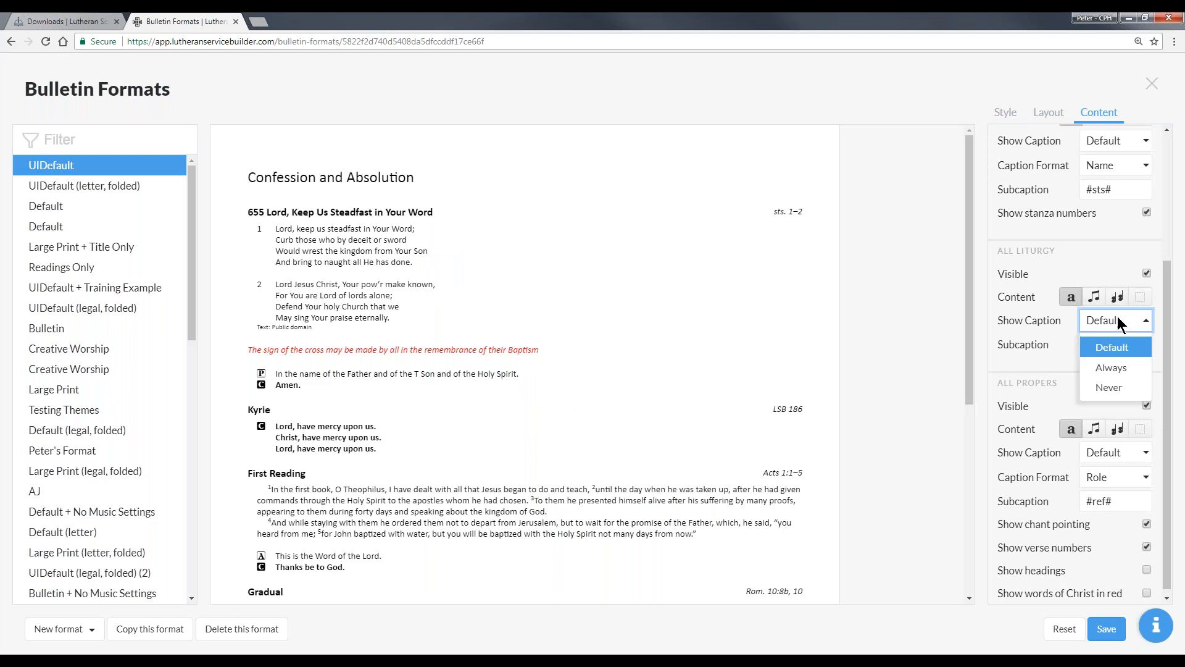
{"action": "left_click", "coordinate": [1089, 321]}
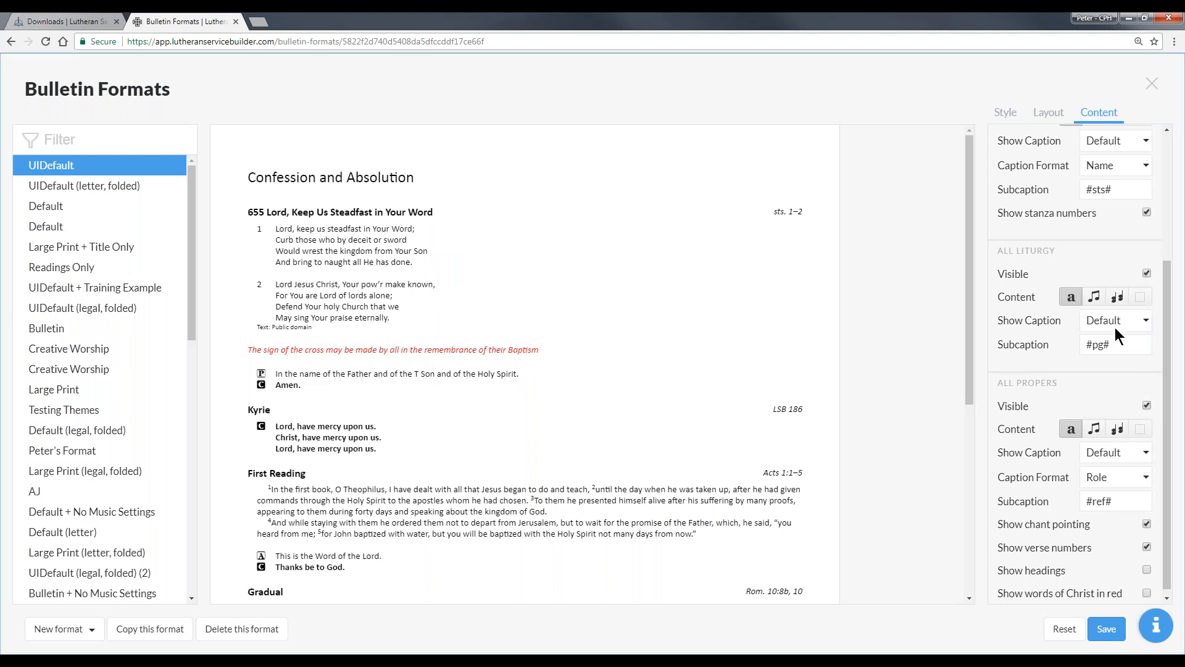
{"action": "left_click", "coordinate": [1101, 344]}
{"action": "double_click", "coordinate": [1099, 345]}
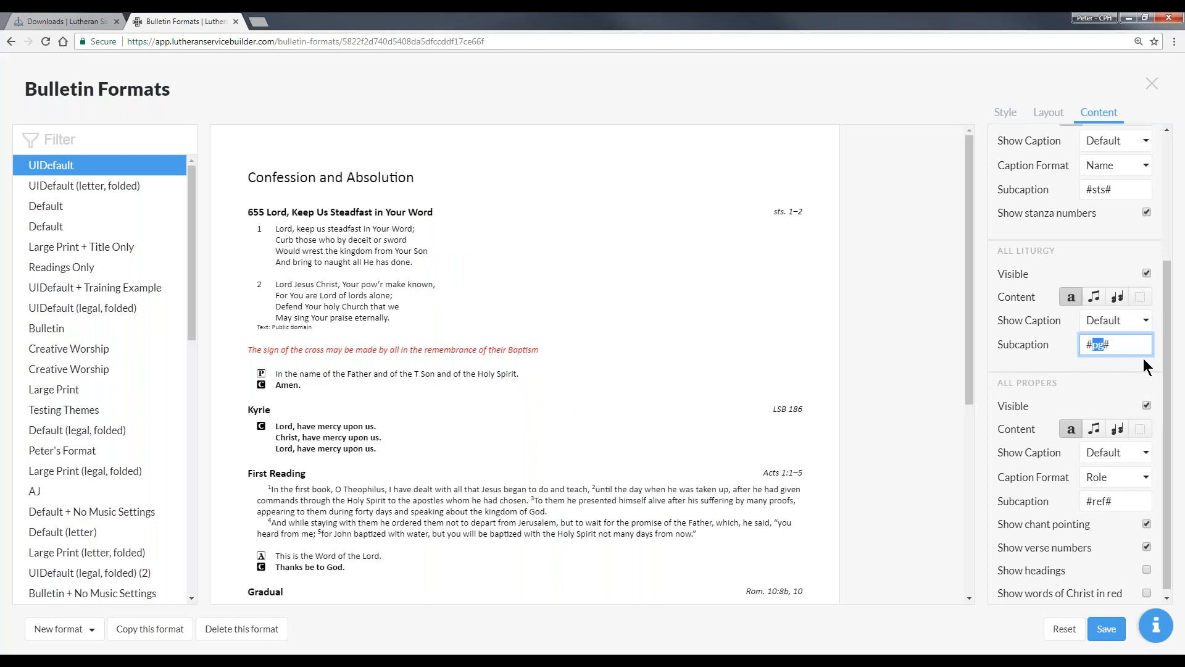
{"action": "type", "text": "ref"}
{"action": "left_click", "coordinate": [448, 283]}
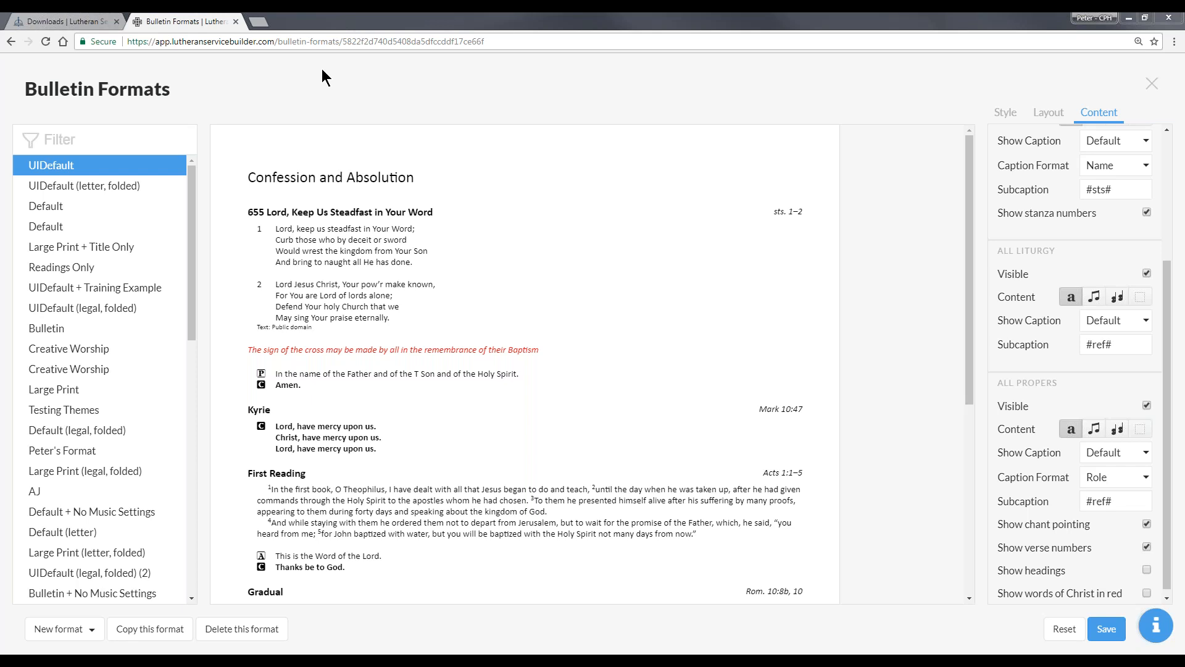
- Leave the bulletin formats without saving and look through the bulletin's opening sections, from Confession and Absolution to the Kyrie
{"action": "left_click", "coordinate": [1152, 84]}
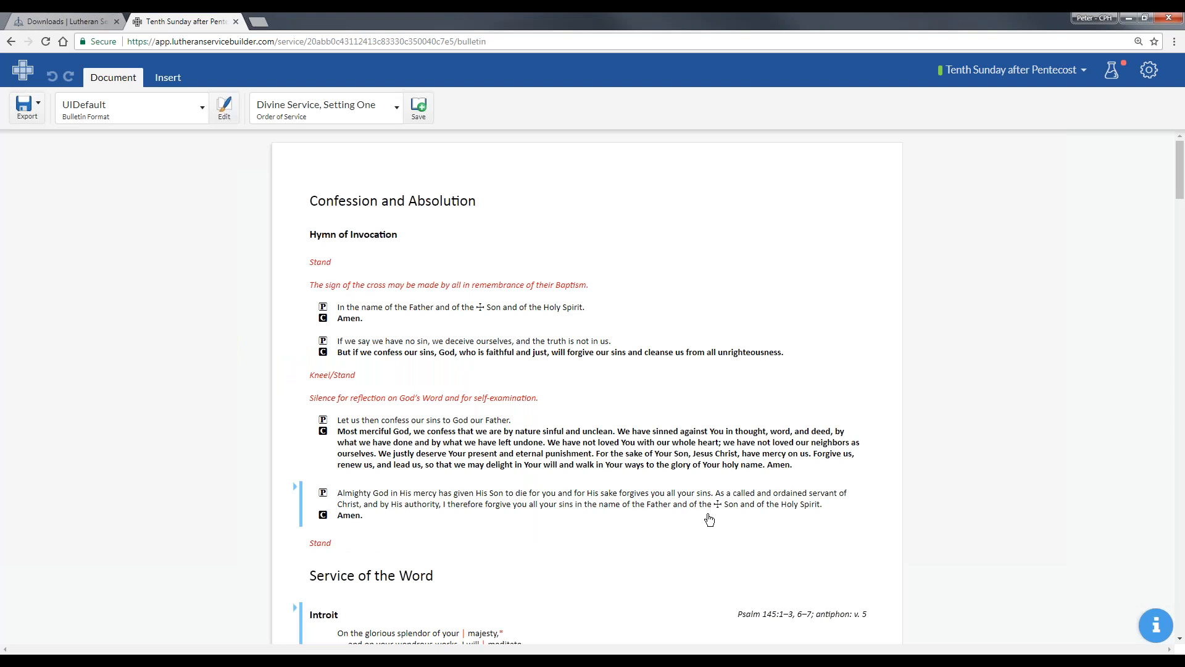
{"action": "scroll", "coordinate": [646, 292], "scroll_direction": "down", "scroll_amount": 1}
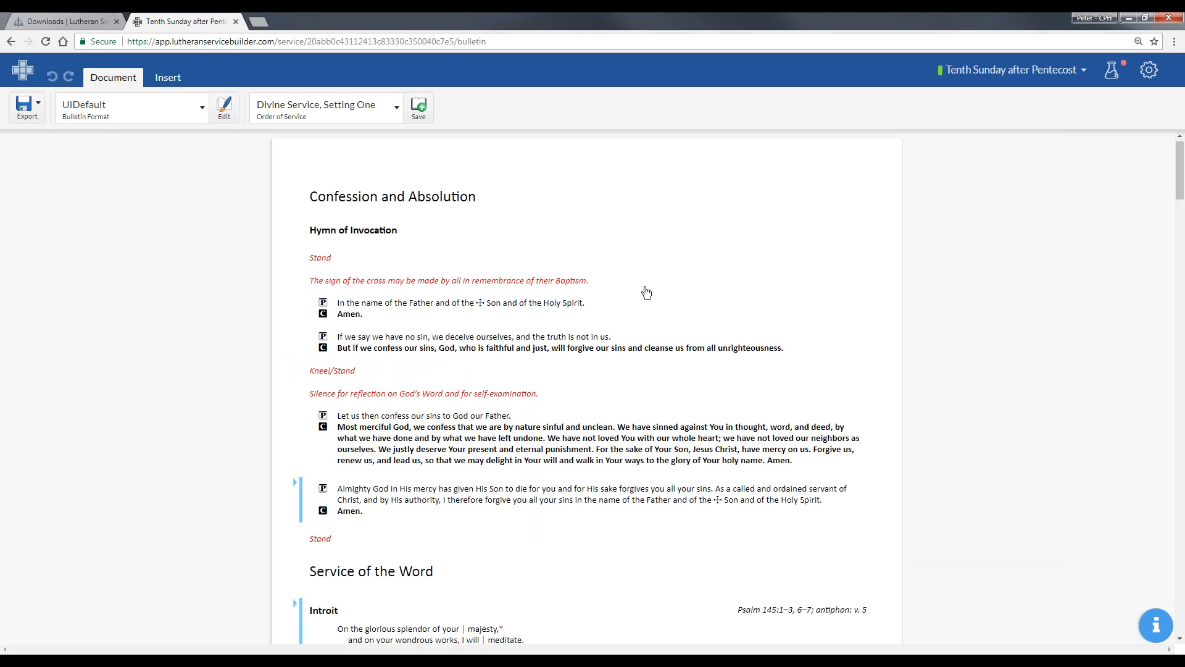
{"action": "scroll", "coordinate": [646, 292], "scroll_direction": "down", "scroll_amount": 20}
{"action": "scroll", "coordinate": [632, 363], "scroll_direction": "down", "scroll_amount": 12}
{"action": "scroll", "coordinate": [639, 341], "scroll_direction": "up", "scroll_amount": 8}
{"action": "scroll", "coordinate": [643, 333], "scroll_direction": "up", "scroll_amount": 15}
{"action": "scroll", "coordinate": [689, 400], "scroll_direction": "up", "scroll_amount": 9}
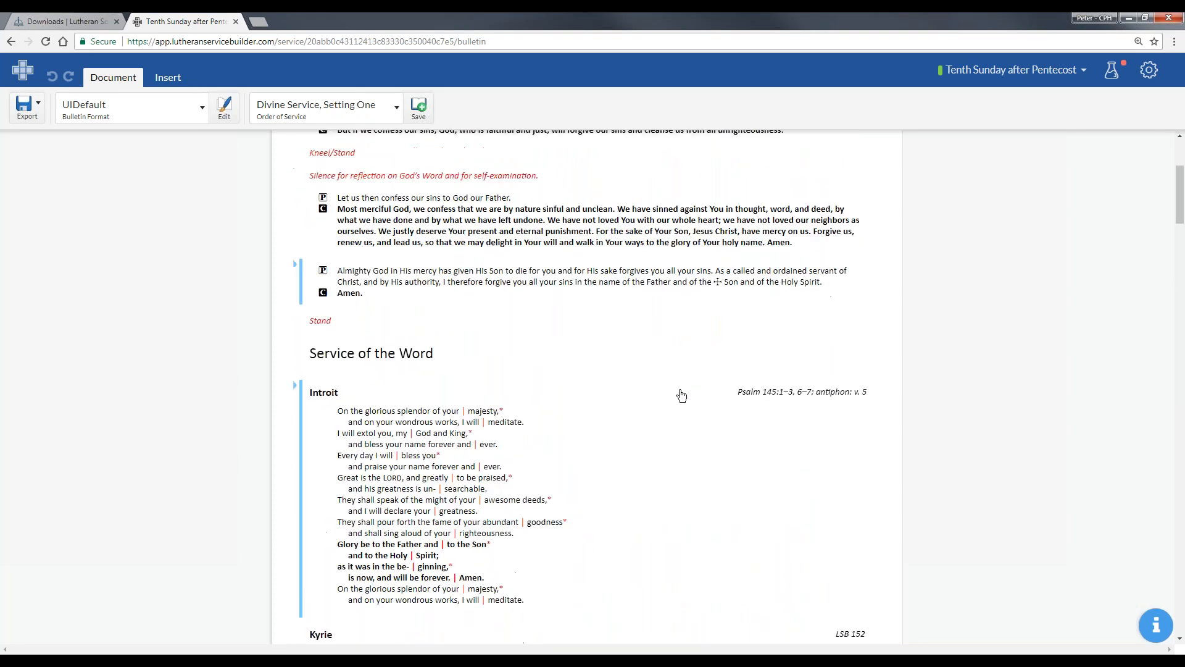
{"action": "scroll", "coordinate": [681, 395], "scroll_direction": "up", "scroll_amount": 4}
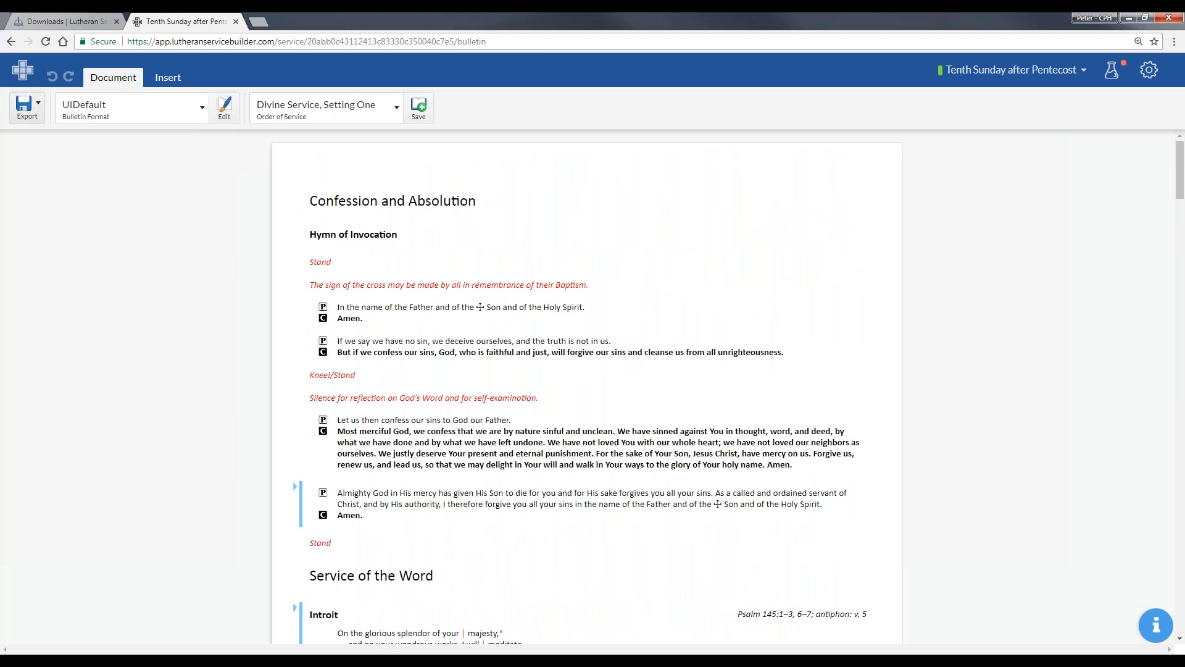
- Insert a prayer just above the Service of the Word heading and fill it with the suggested Collect of the Day for Pentecost 10
{"action": "left_click", "coordinate": [174, 80]}
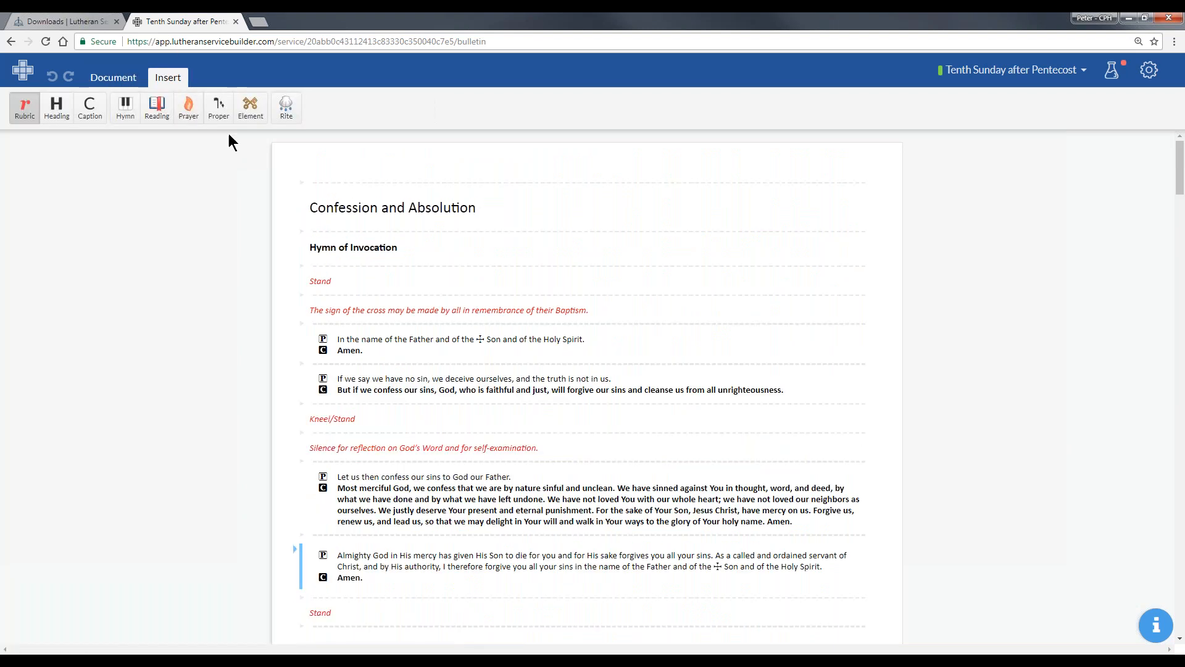
{"action": "left_click", "coordinate": [198, 111]}
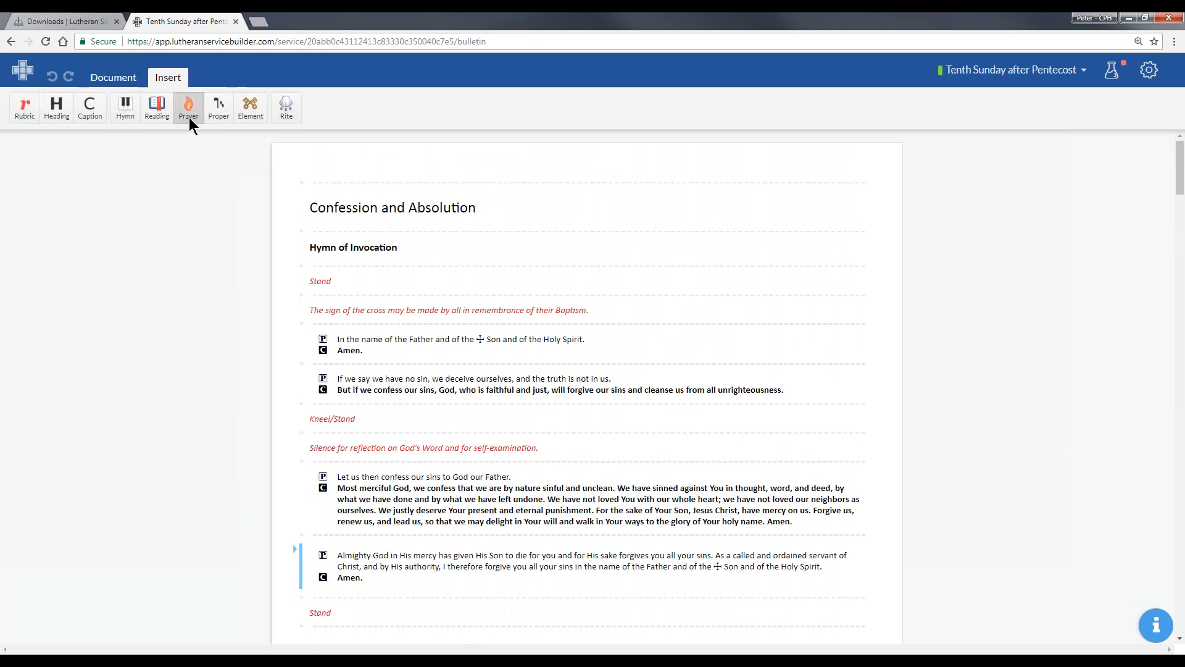
{"action": "scroll", "coordinate": [439, 331], "scroll_direction": "down", "scroll_amount": 2}
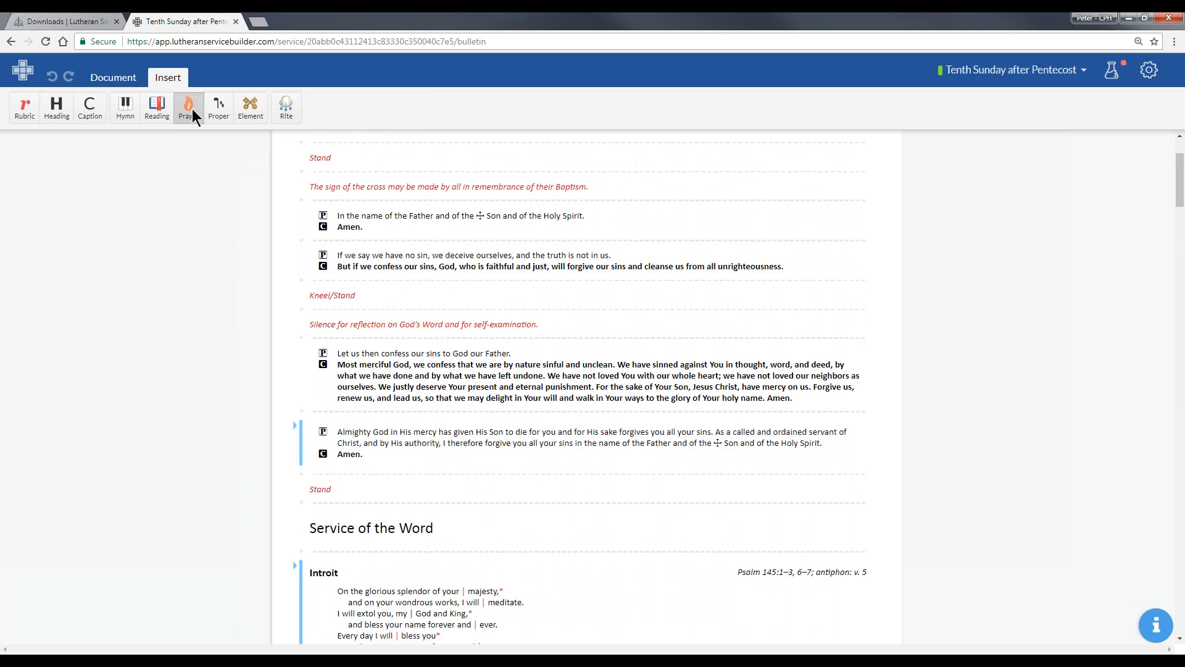
{"action": "mouse_move", "coordinate": [1178, 176]}
{"action": "left_mouse_down"}
{"action": "mouse_move", "coordinate": [1180, 212]}
{"action": "mouse_move", "coordinate": [1178, 187]}
{"action": "left_mouse_up"}
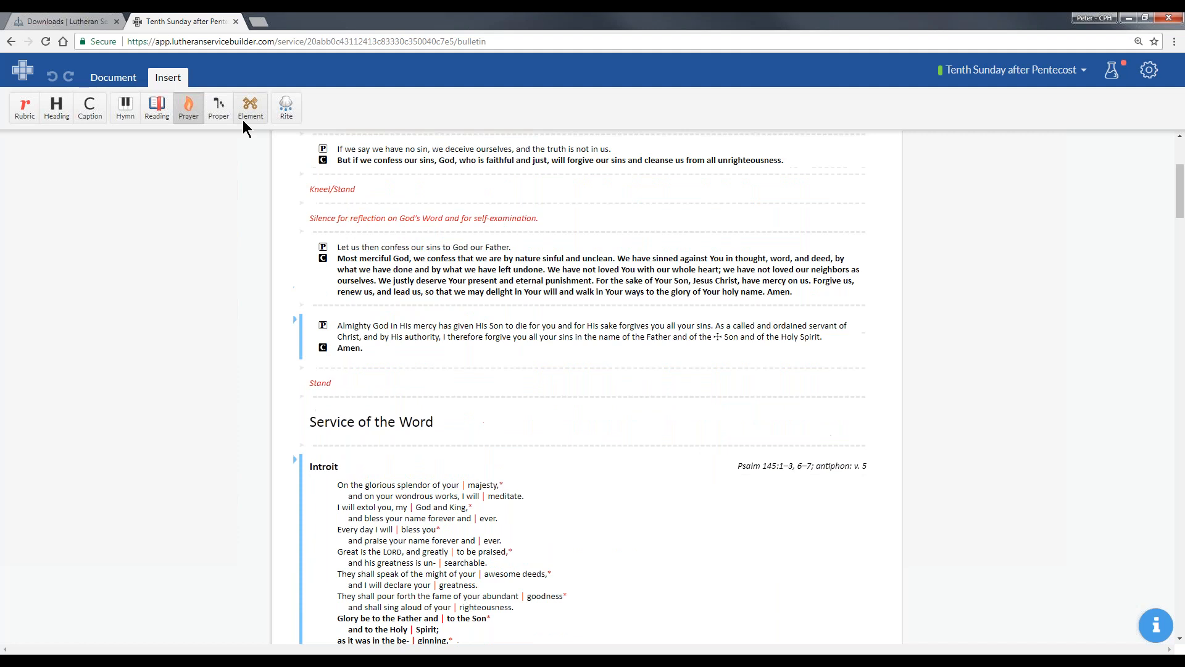
{"action": "left_click", "coordinate": [175, 104]}
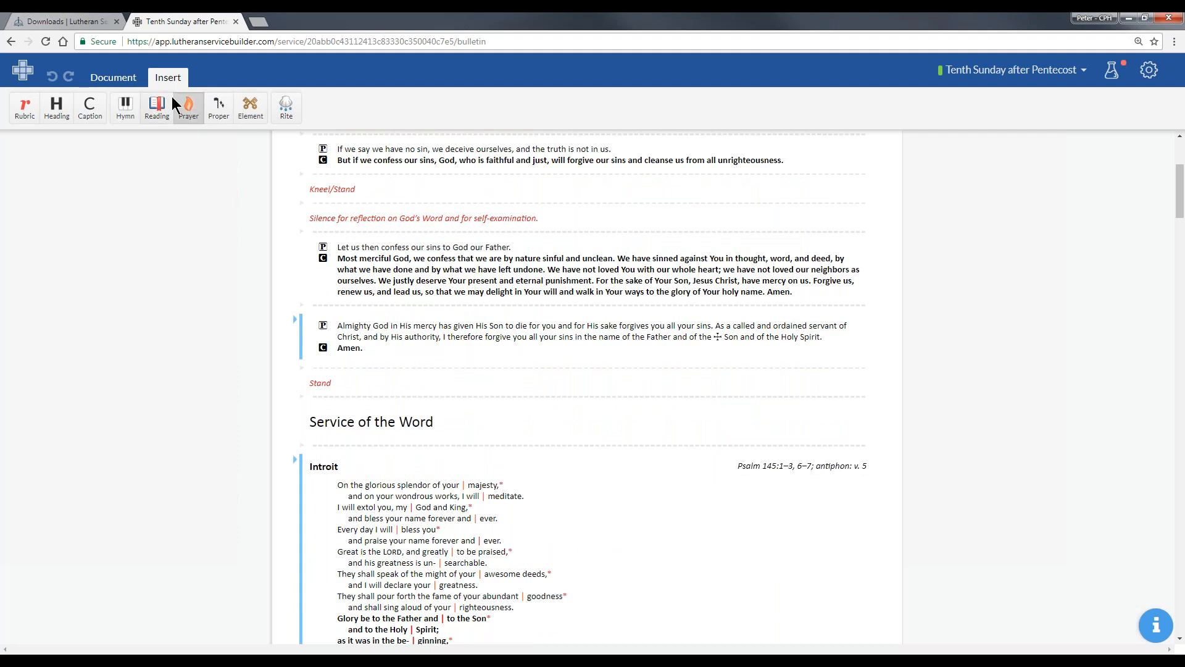
{"action": "left_click", "coordinate": [356, 400]}
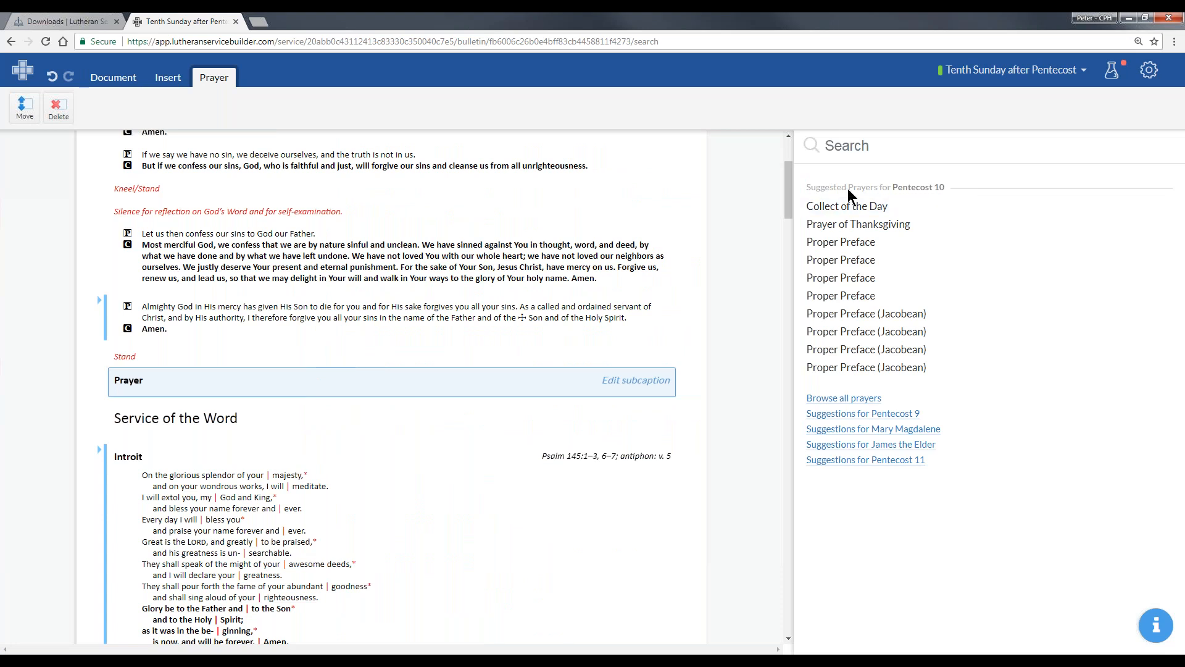
{"action": "left_click", "coordinate": [906, 209]}
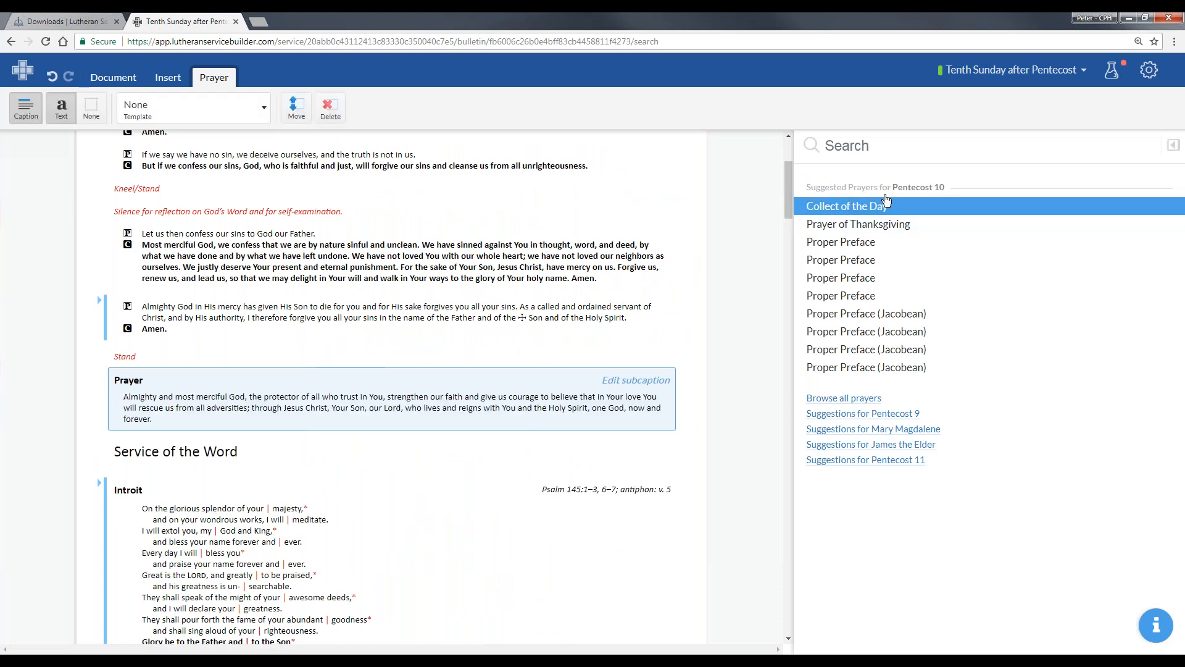
- Search the prayers for "Collect" and look through the matching collects
{"action": "left_click", "coordinate": [878, 147]}
{"action": "type", "text": "Collect"}
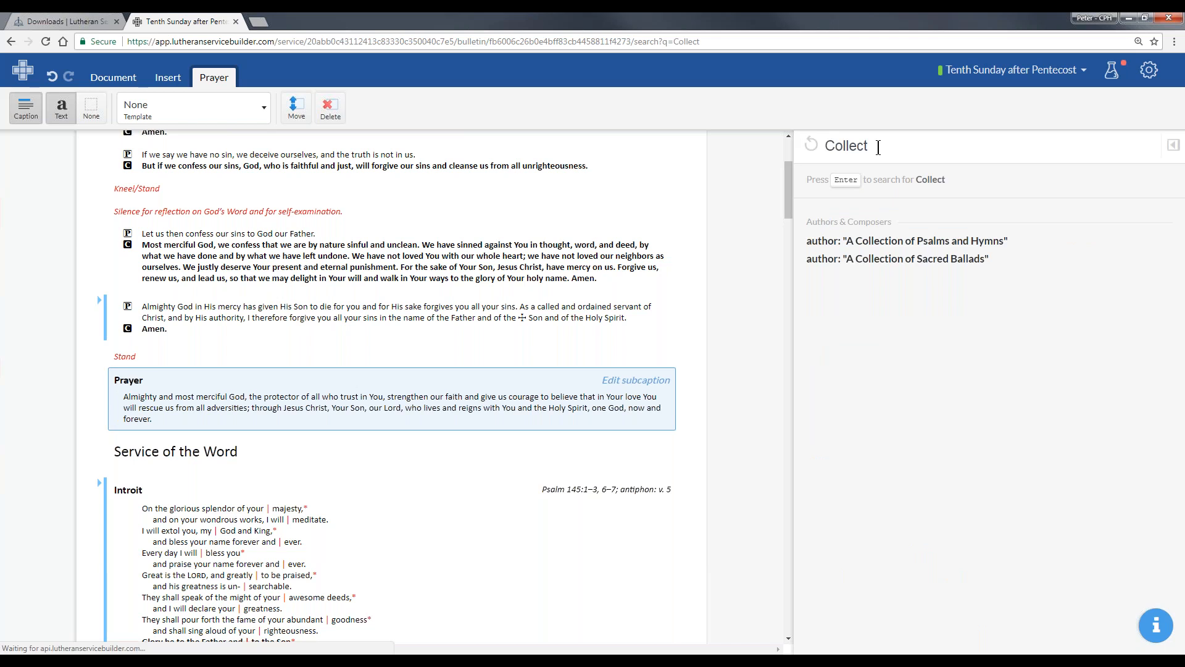
{"action": "key", "text": "Return"}
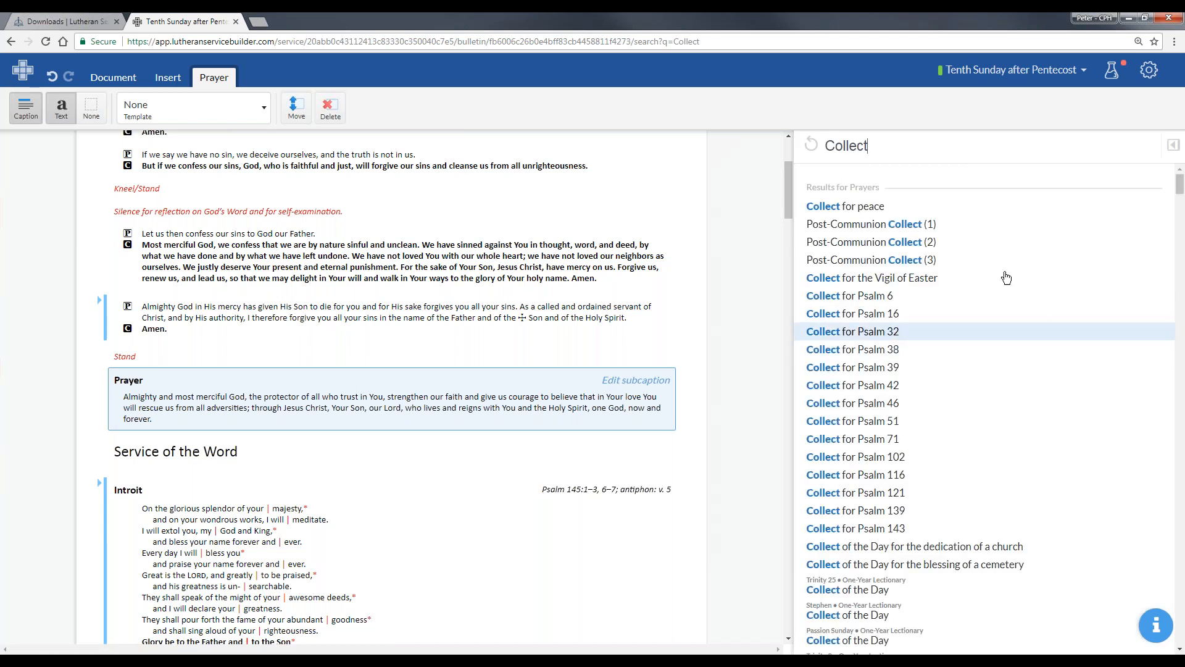
{"action": "scroll", "coordinate": [1006, 416], "scroll_direction": "down", "scroll_amount": 2}
{"action": "scroll", "coordinate": [981, 216], "scroll_direction": "up", "scroll_amount": 2}
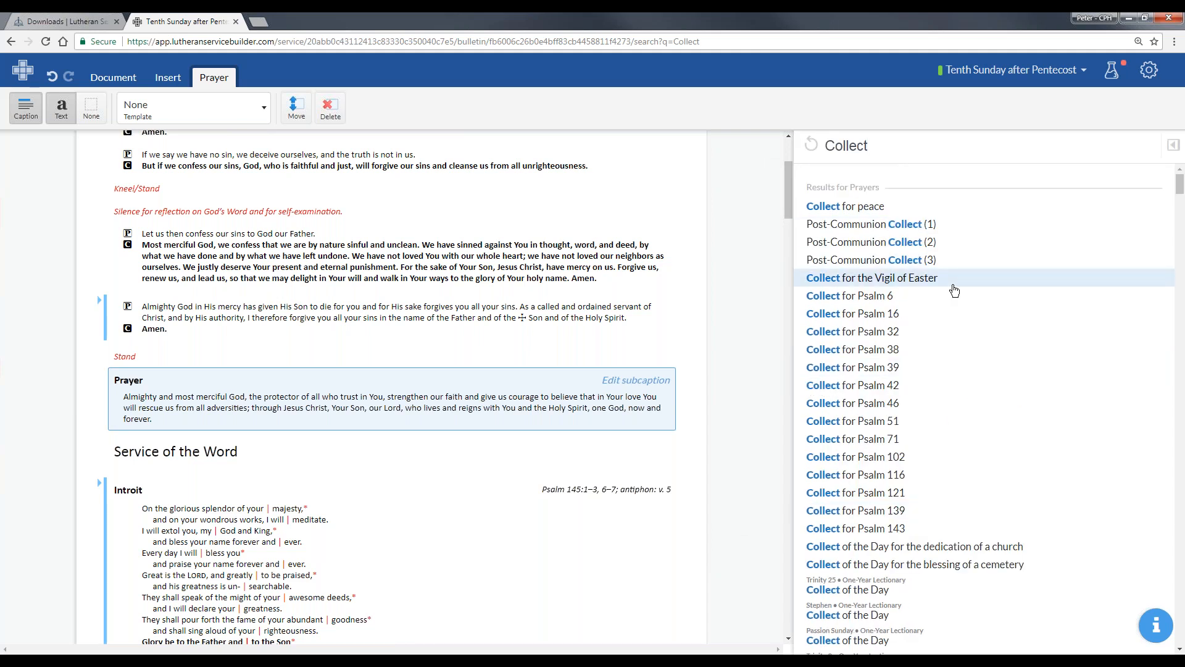
{"action": "scroll", "coordinate": [948, 307], "scroll_direction": "down", "scroll_amount": 3}
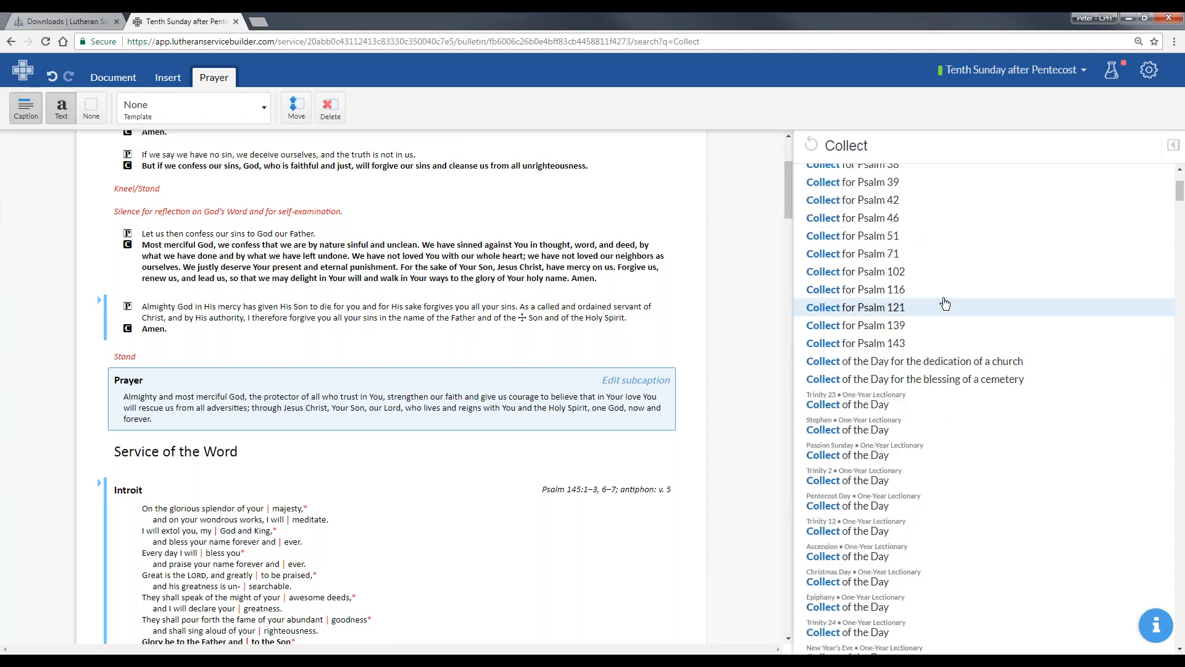
{"action": "scroll", "coordinate": [932, 284], "scroll_direction": "down", "scroll_amount": 5}
{"action": "scroll", "coordinate": [945, 290], "scroll_direction": "down", "scroll_amount": 6}
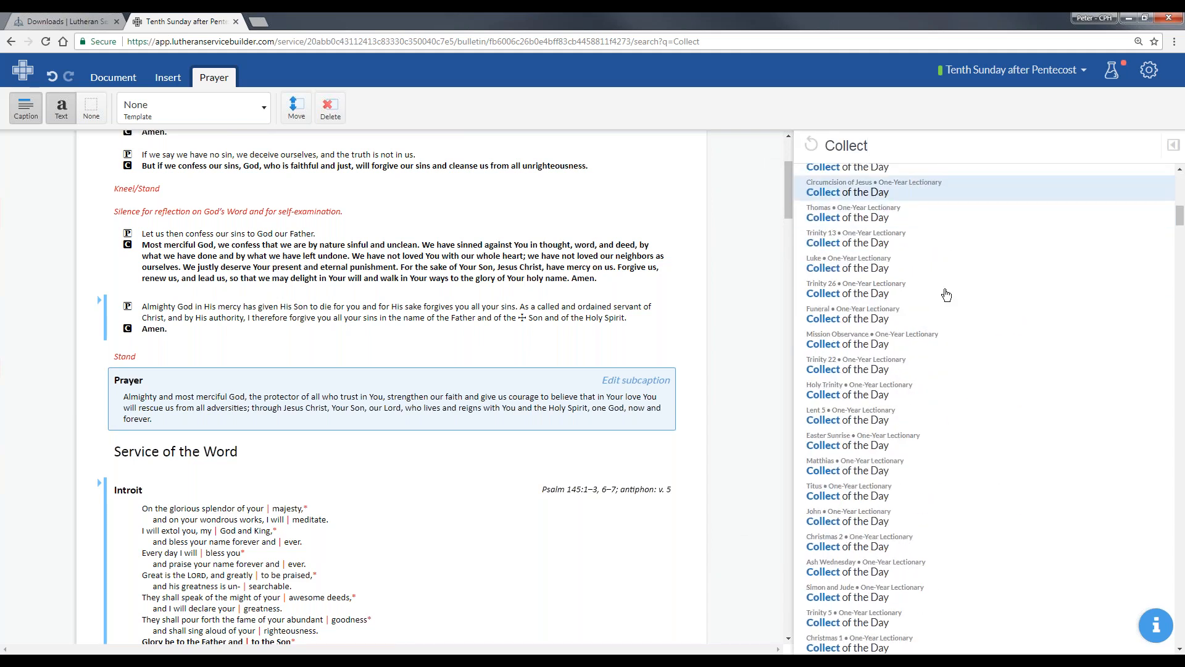
{"action": "scroll", "coordinate": [982, 306], "scroll_direction": "down", "scroll_amount": 15}
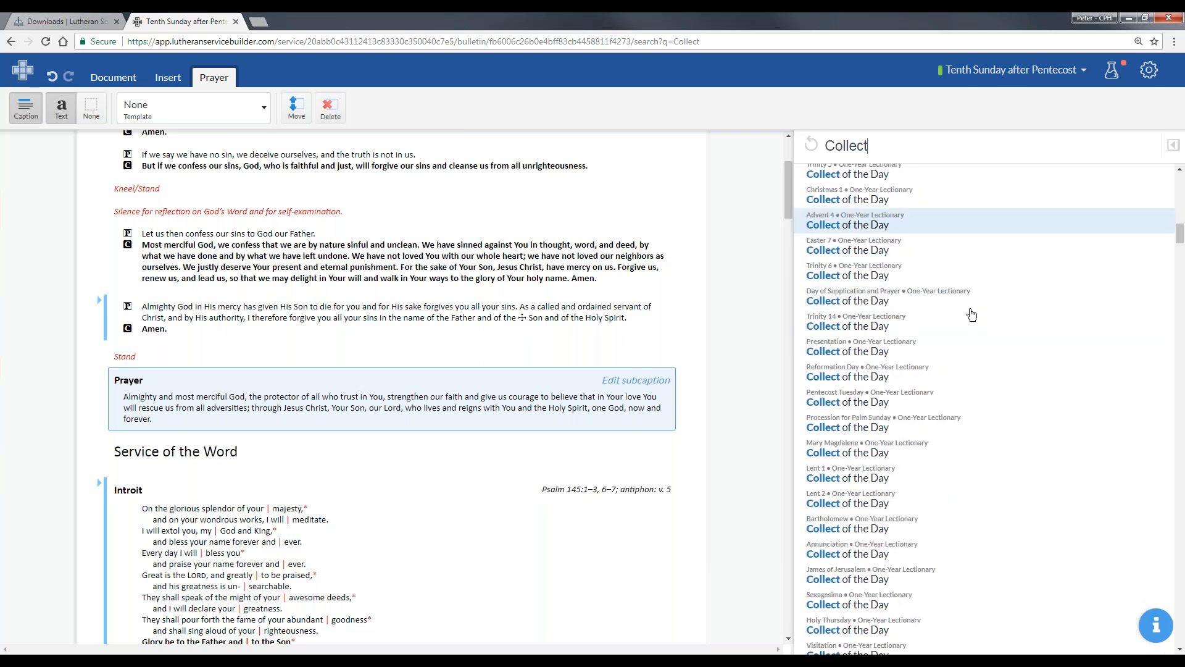
{"action": "left_click_drag", "start_coordinate": [1180, 287], "coordinate": [1169, 103]}
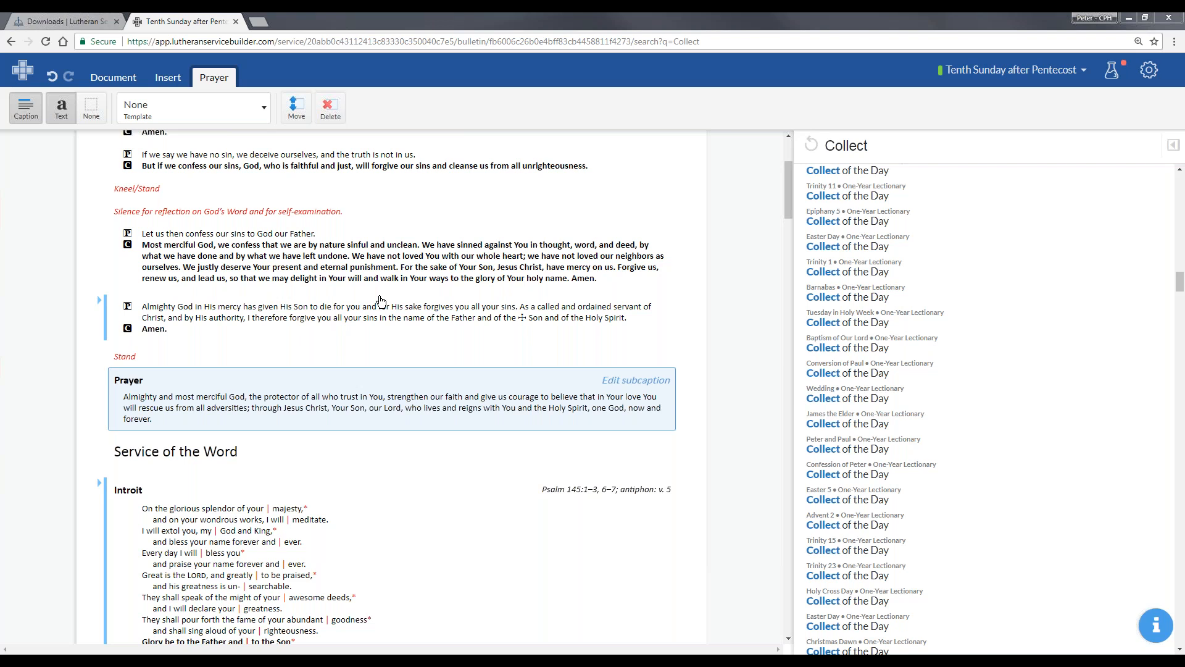
- Export the Tenth Sunday after Pentecost bulletin as a .docx (Microsoft Word) file
{"action": "scroll", "coordinate": [780, 167], "scroll_direction": "up", "scroll_amount": 3}
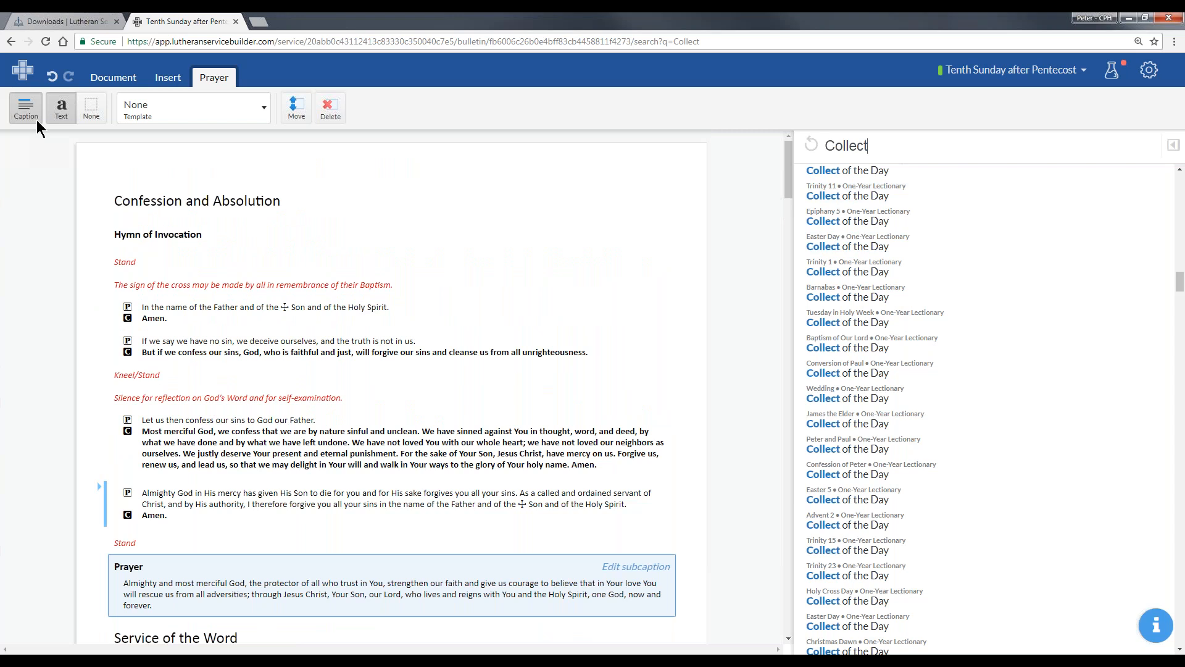
{"action": "left_click", "coordinate": [102, 78]}
{"action": "left_click", "coordinate": [26, 106]}
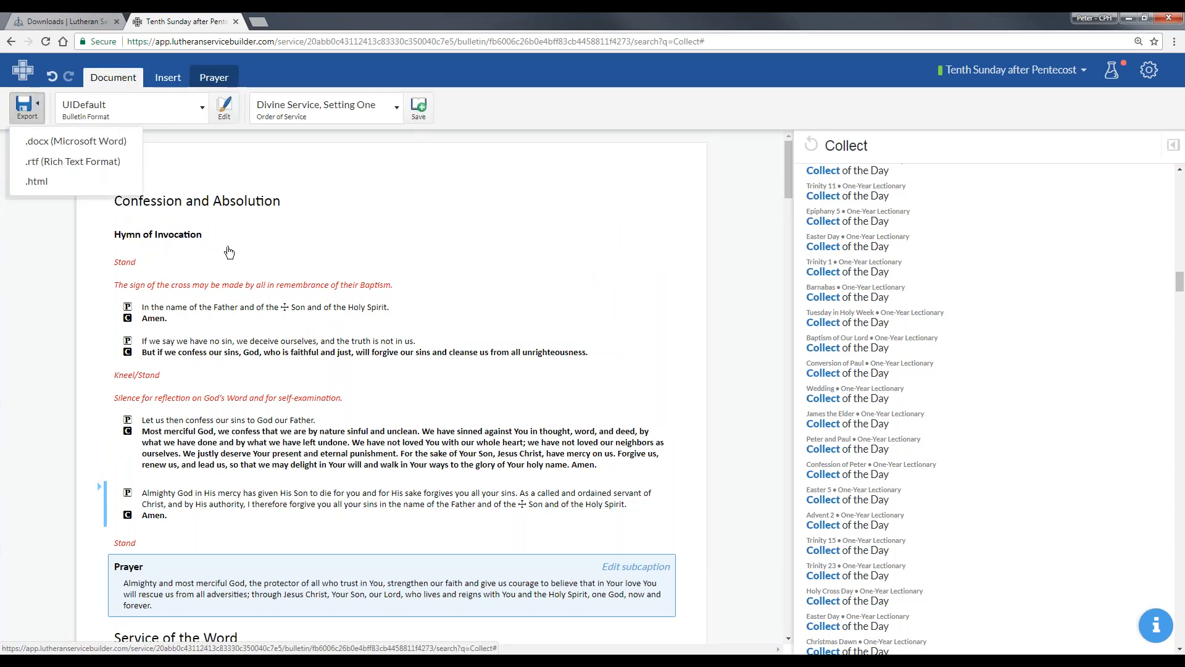
{"action": "left_click", "coordinate": [71, 152]}
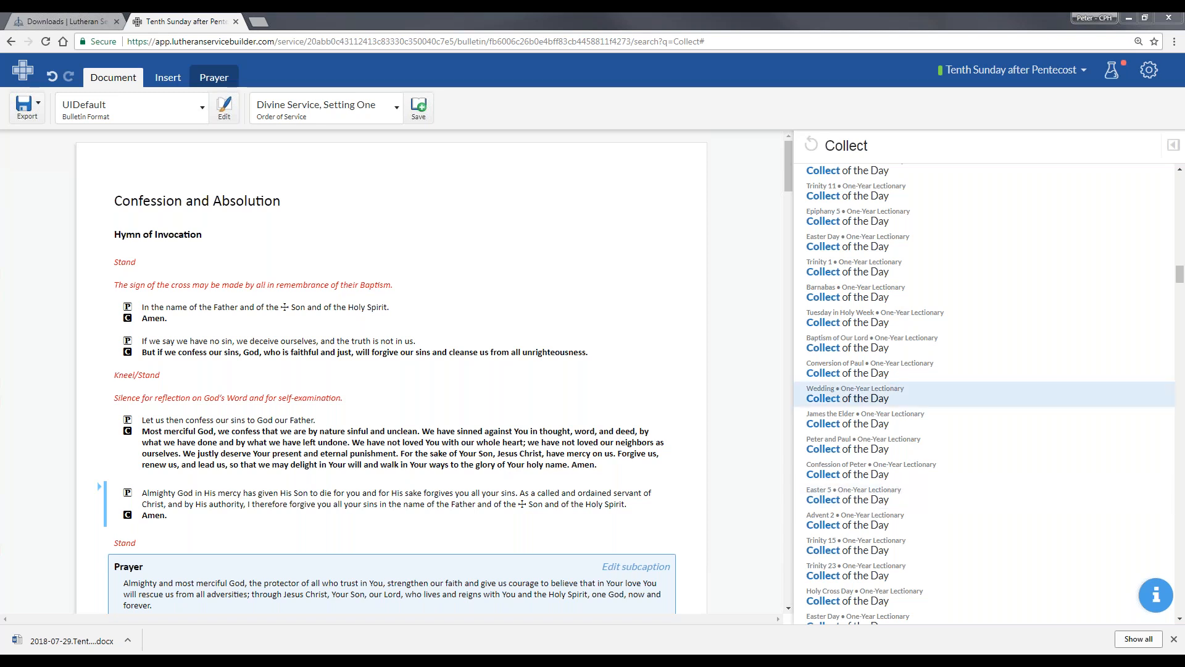
- Open the hymn suggestions for the Hymn of Invocation and check the usage history of hymn 975, Blest Be the Tie That Binds
{"action": "left_click", "coordinate": [217, 234]}
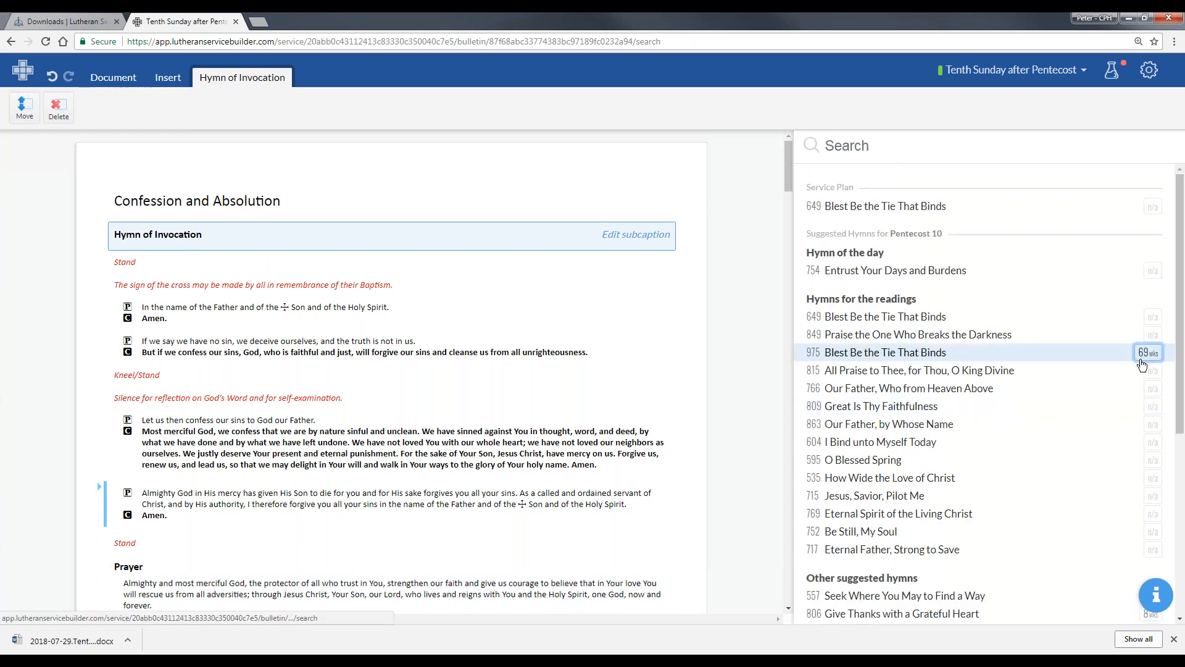
{"action": "left_click", "coordinate": [1149, 352]}
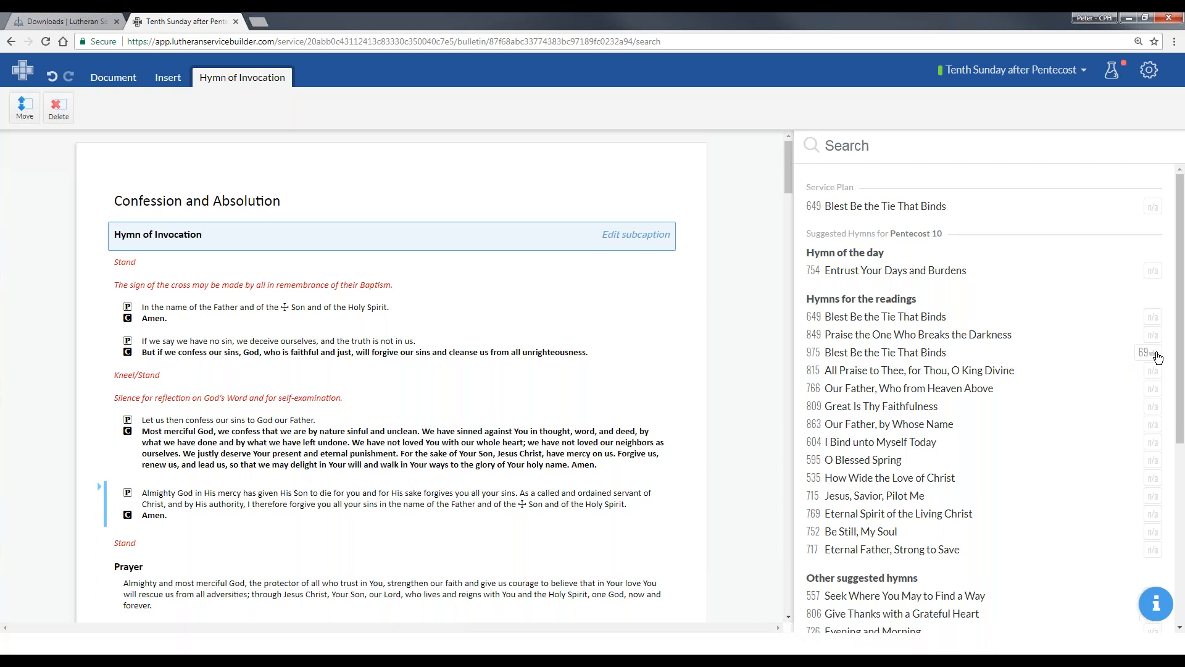
{"action": "left_click", "coordinate": [1154, 353]}
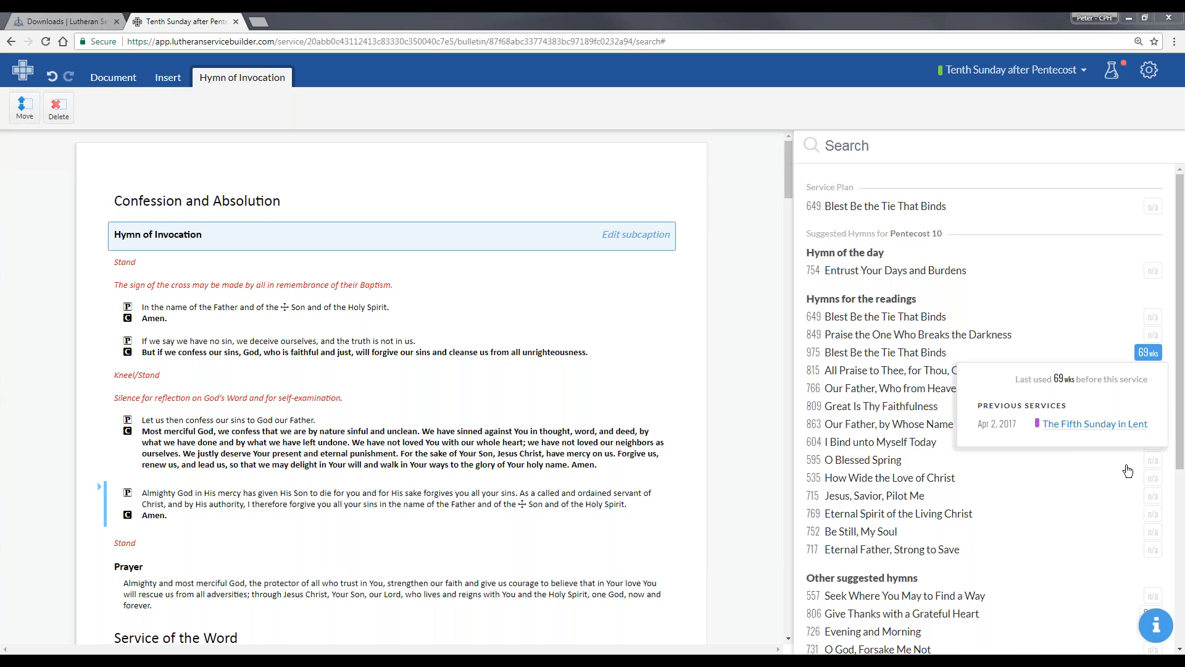
- Open the Eighth Sunday after Pentecost service from the calendar, prepare its bulletin and look through the opening sections
{"action": "left_click", "coordinate": [22, 71]}
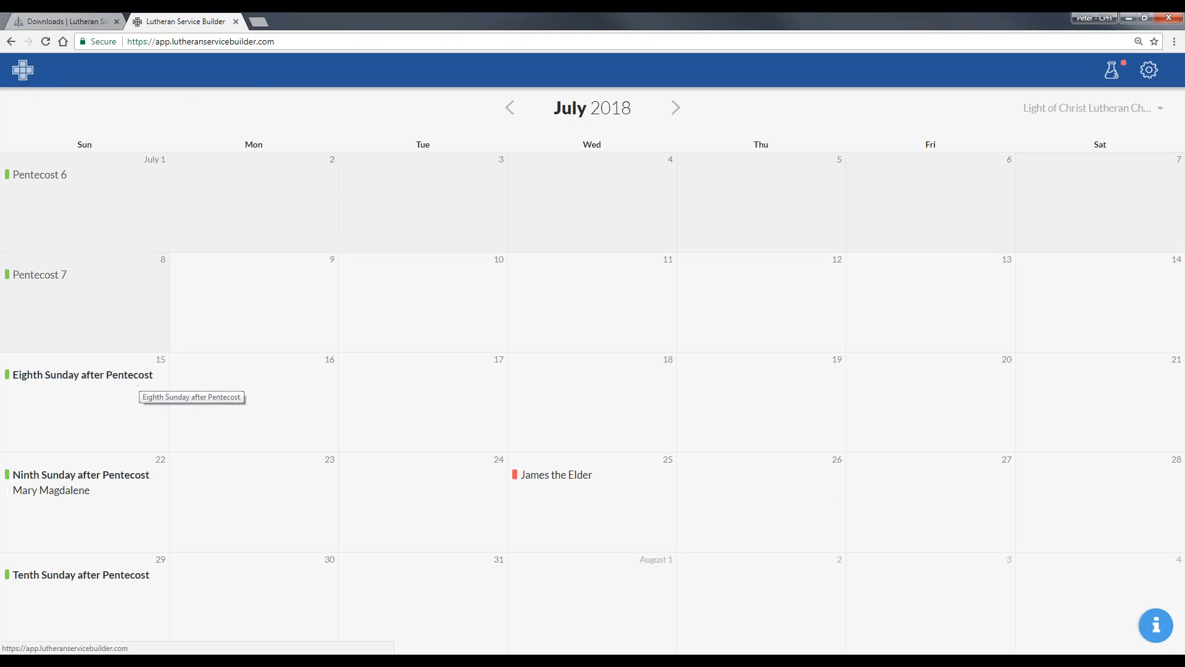
{"action": "left_click", "coordinate": [117, 380]}
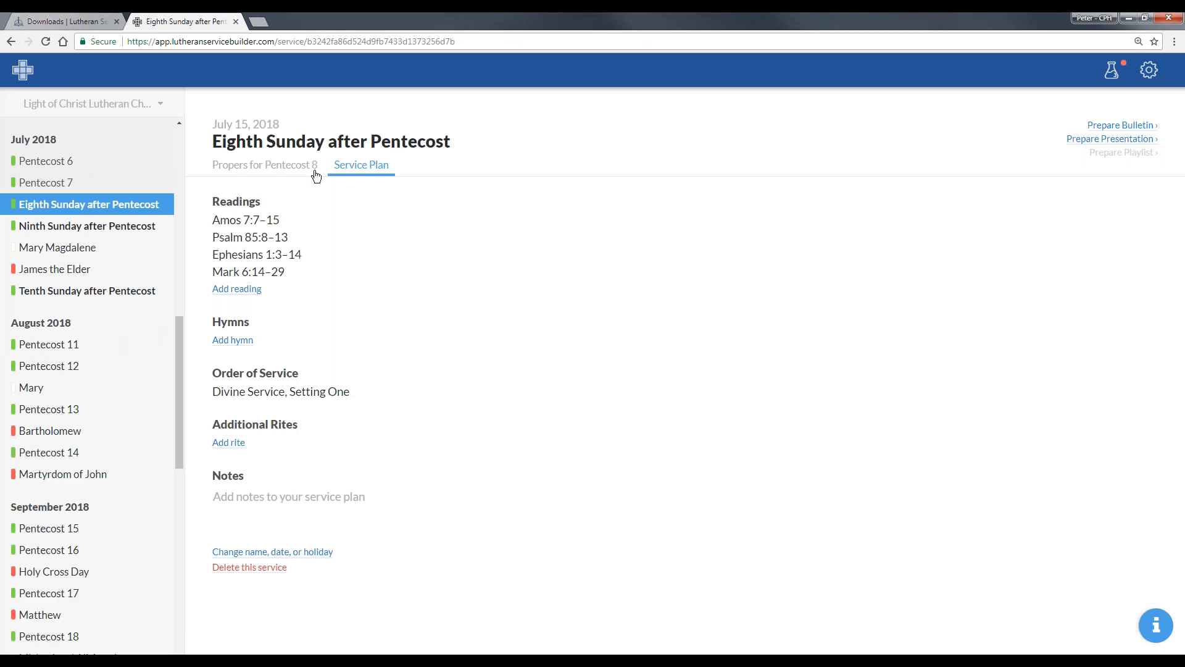
{"action": "left_click", "coordinate": [1143, 126]}
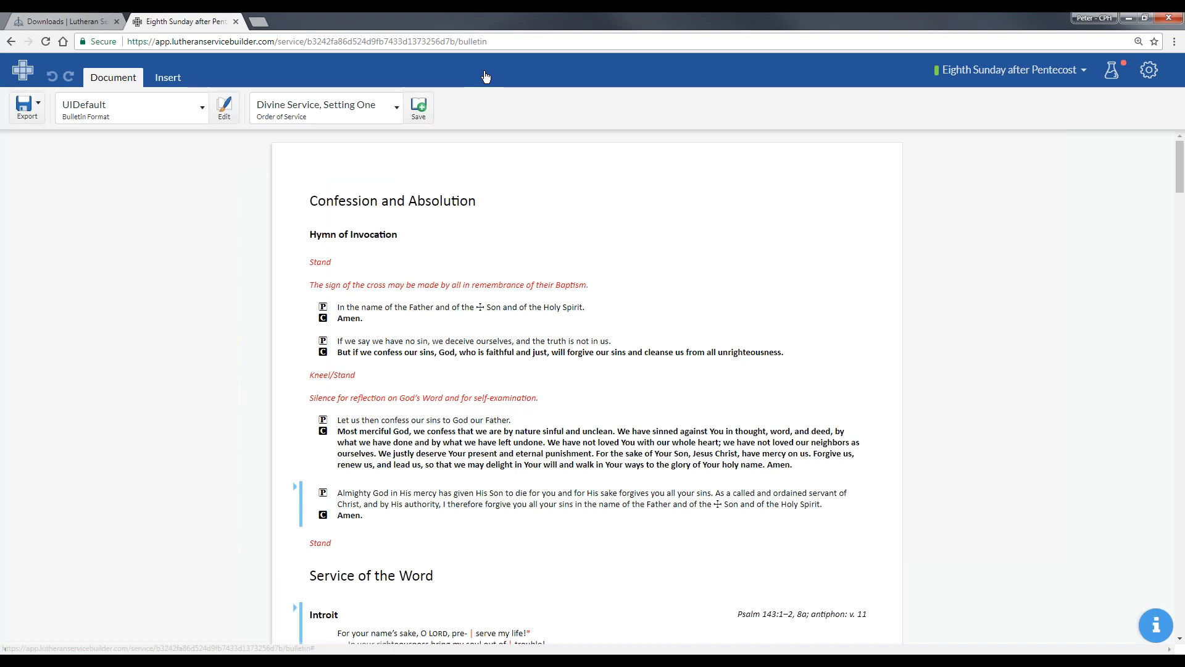
{"action": "scroll", "coordinate": [802, 443], "scroll_direction": "down", "scroll_amount": 15}
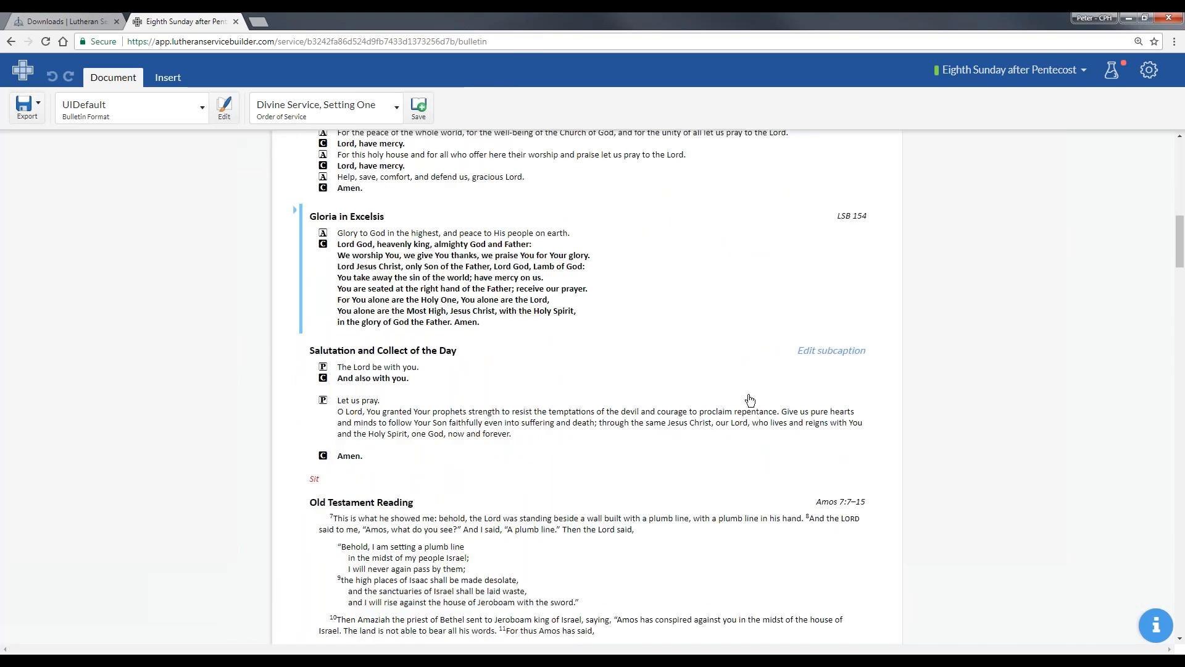
{"action": "scroll", "coordinate": [685, 341], "scroll_direction": "up", "scroll_amount": 10}
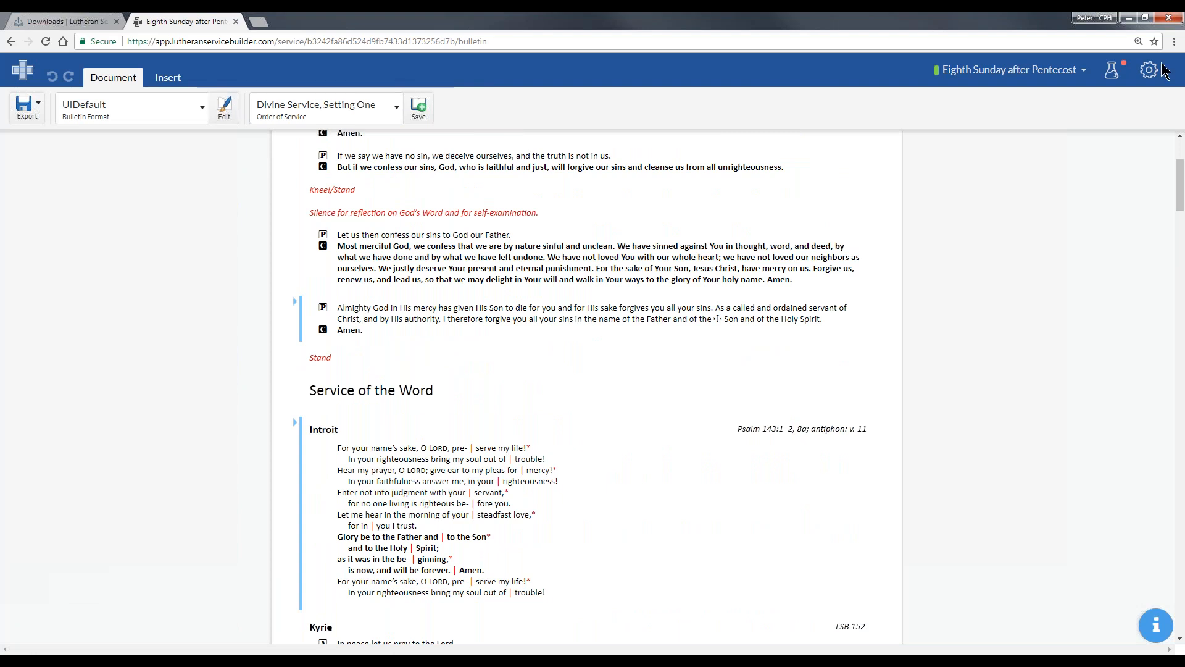
- Open My Prayers in the worship resources, view the Morning prayer test entry, and return to the bulletin
{"action": "left_click", "coordinate": [1149, 70]}
{"action": "mouse_move", "coordinate": [1113, 153]}
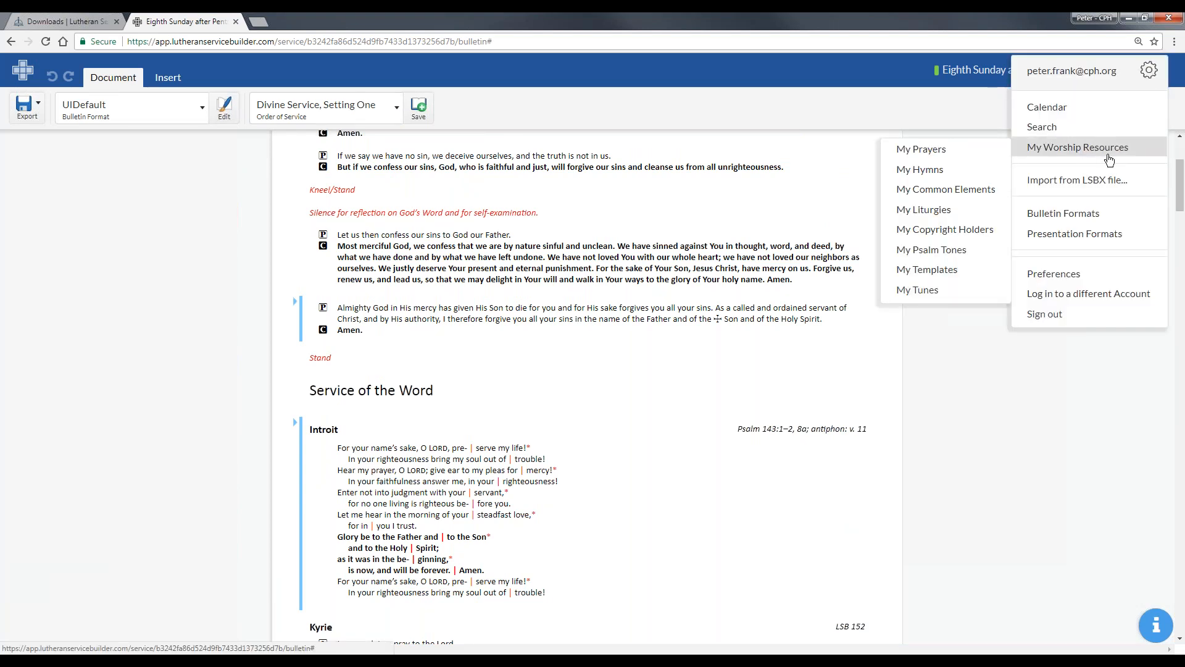
{"action": "left_click", "coordinate": [959, 151]}
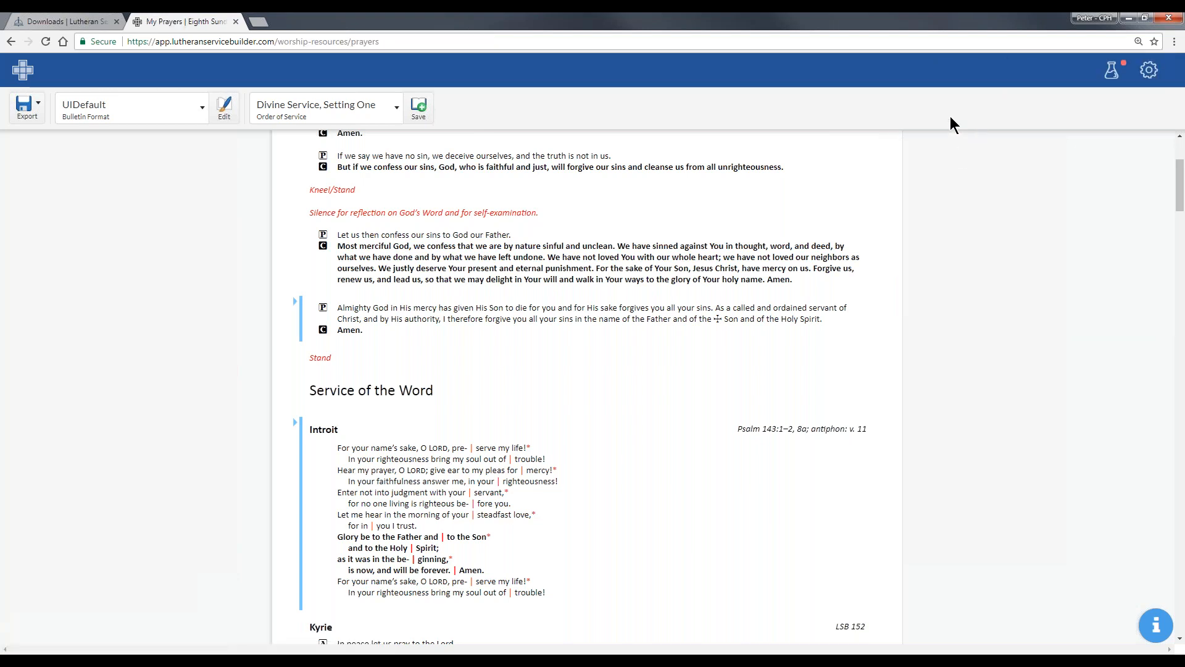
{"action": "left_click", "coordinate": [75, 268]}
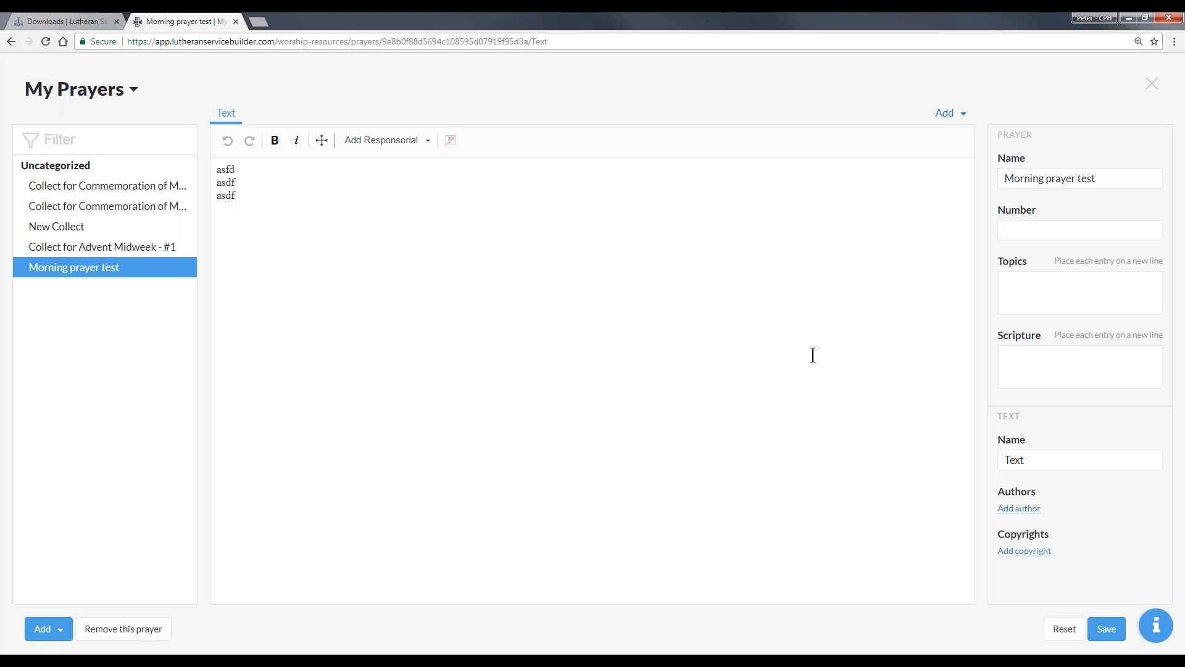
{"action": "left_click", "coordinate": [815, 357]}
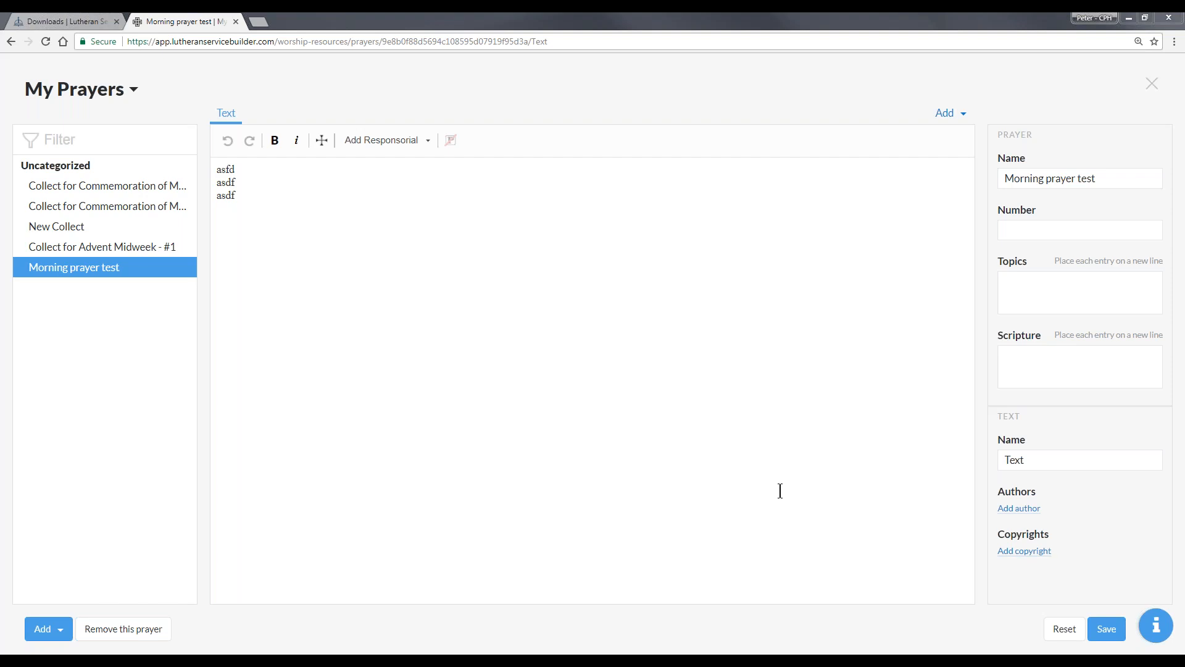
{"action": "left_click", "coordinate": [1152, 83]}
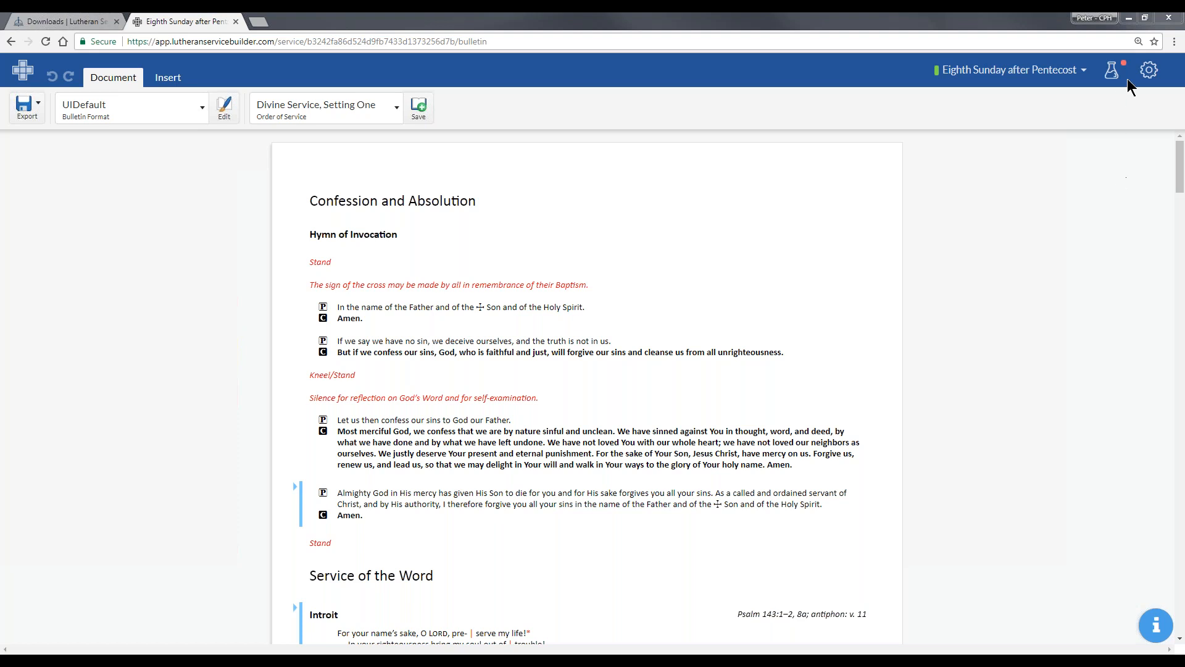
- Open My Common Elements in the worship resources, look through the liturgical parts, and return to the bulletin
{"action": "left_click", "coordinate": [1147, 70]}
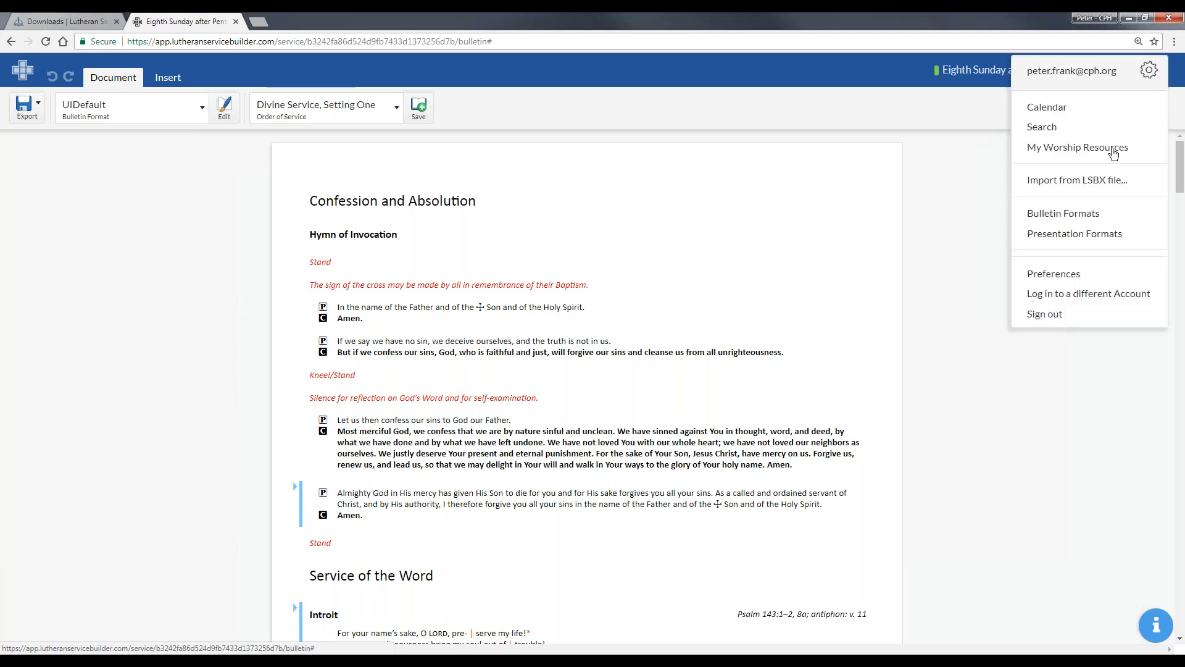
{"action": "mouse_move", "coordinate": [1115, 151]}
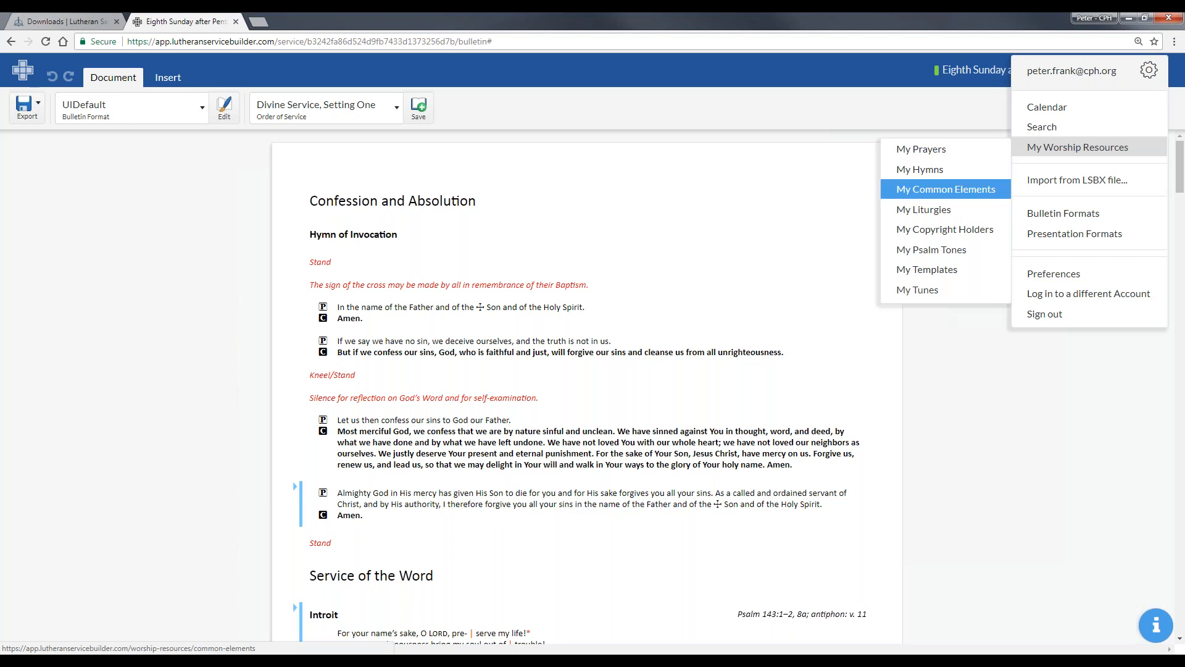
{"action": "left_click", "coordinate": [956, 190]}
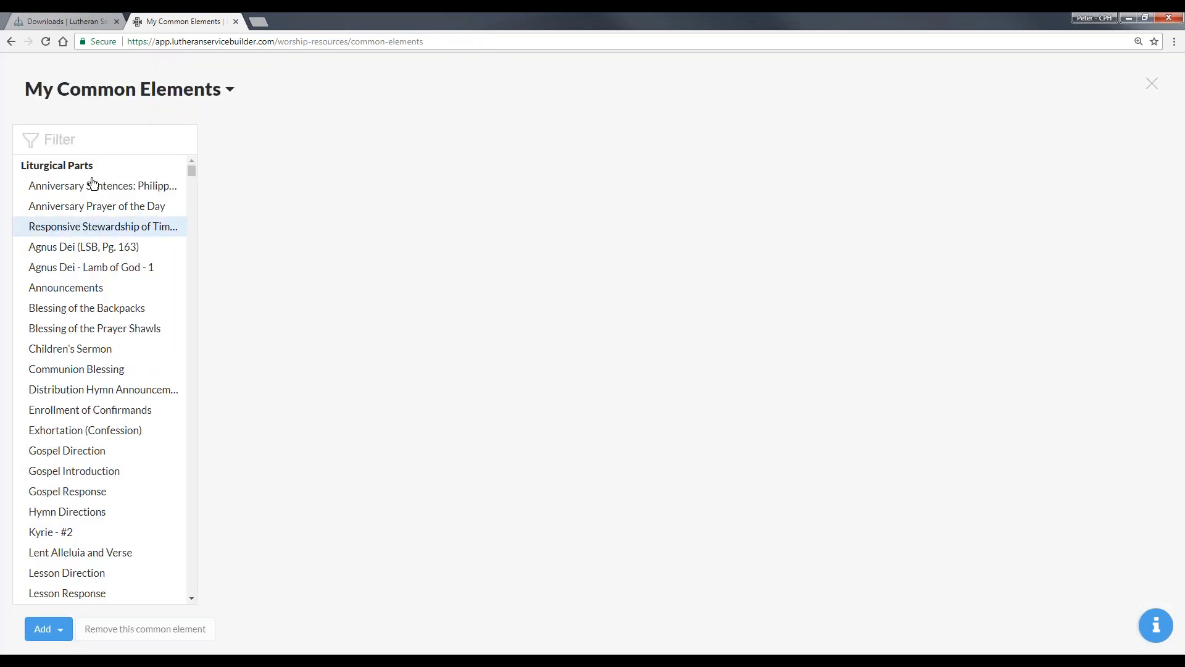
{"action": "scroll", "coordinate": [93, 182], "scroll_direction": "down", "scroll_amount": 6}
{"action": "scroll", "coordinate": [98, 190], "scroll_direction": "up", "scroll_amount": 6}
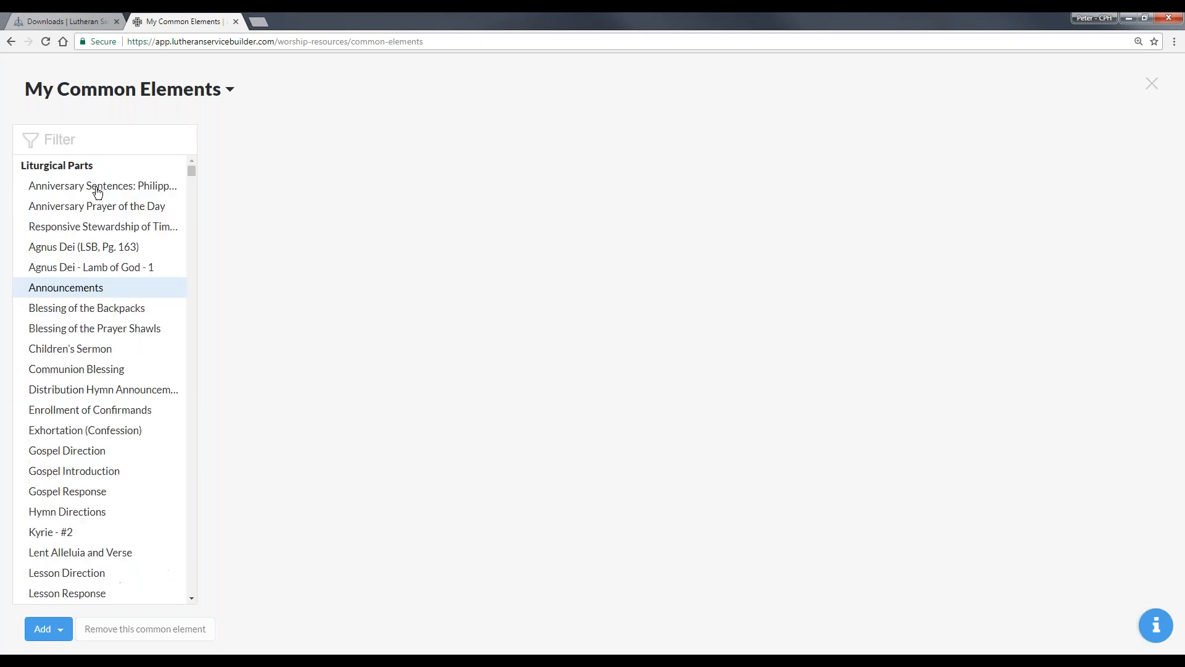
{"action": "left_click", "coordinate": [1156, 86]}
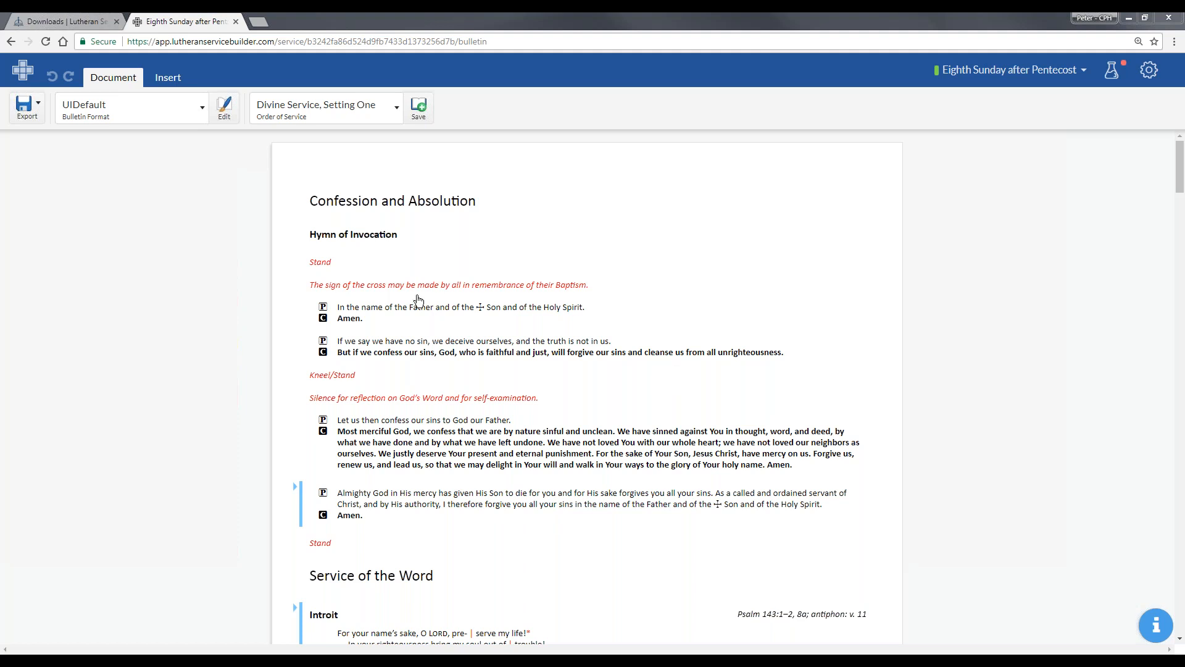
- Select the Confession of Sins in the Eighth Sunday after Pentecost bulletin to view its other available versions
{"action": "left_click", "coordinate": [411, 451]}
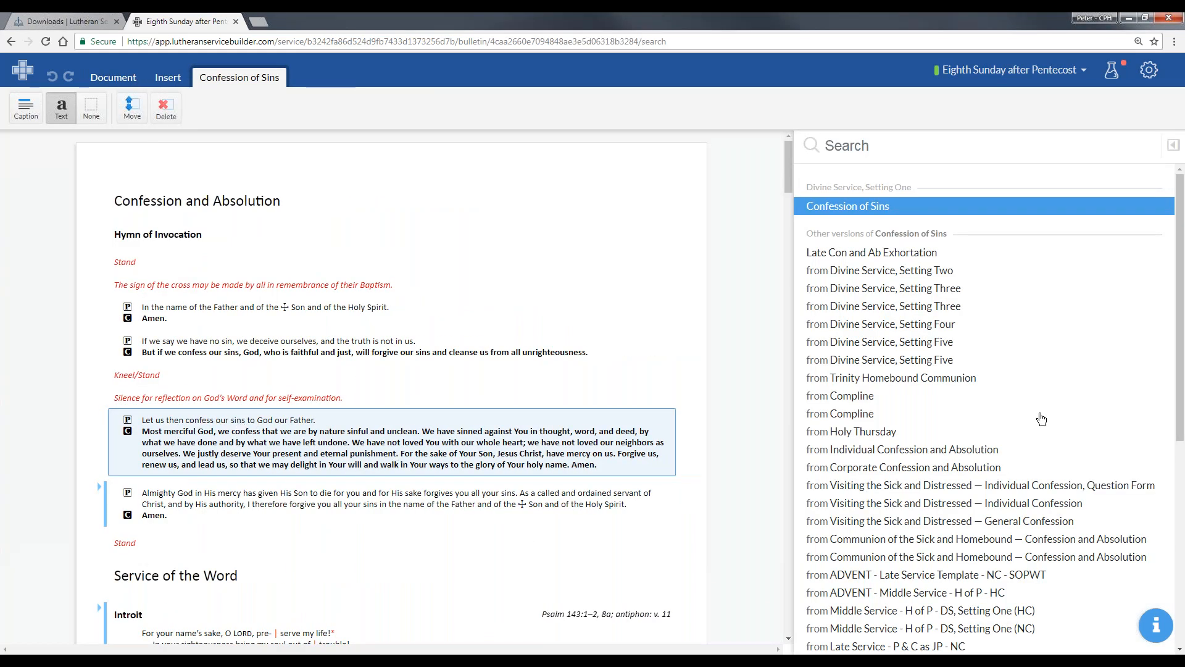
- Replace the Confession of Sins with the Divine Service, Setting Four version and the Absolution with the Setting Five version
{"action": "left_click", "coordinate": [924, 330]}
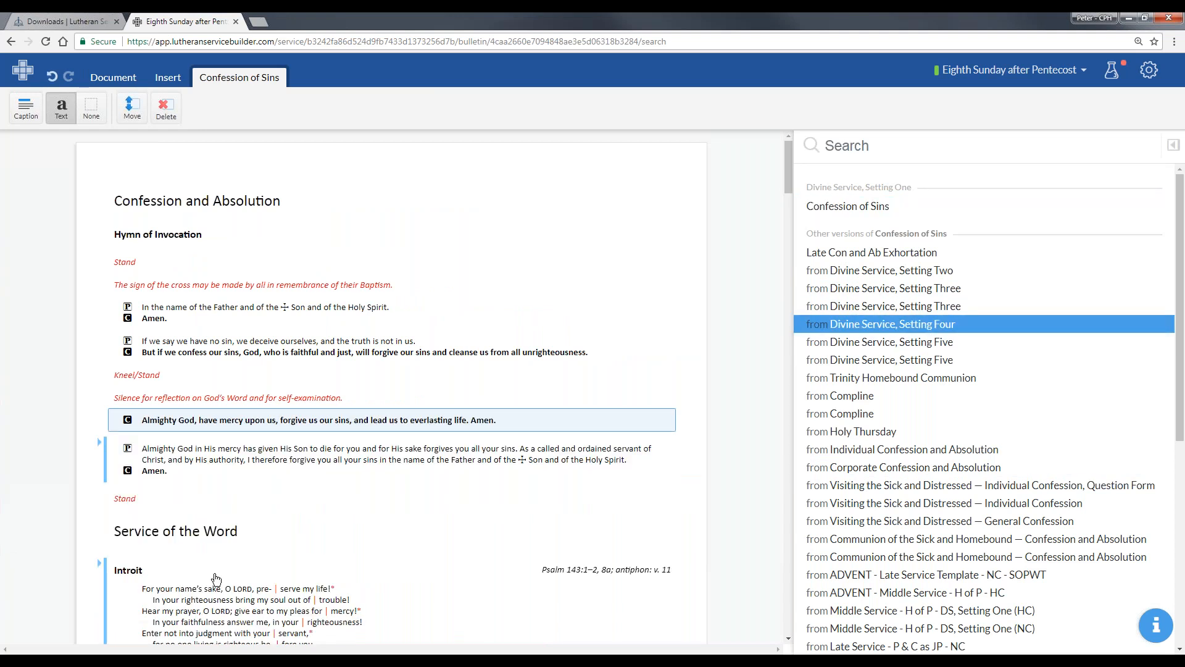
{"action": "left_click", "coordinate": [305, 462]}
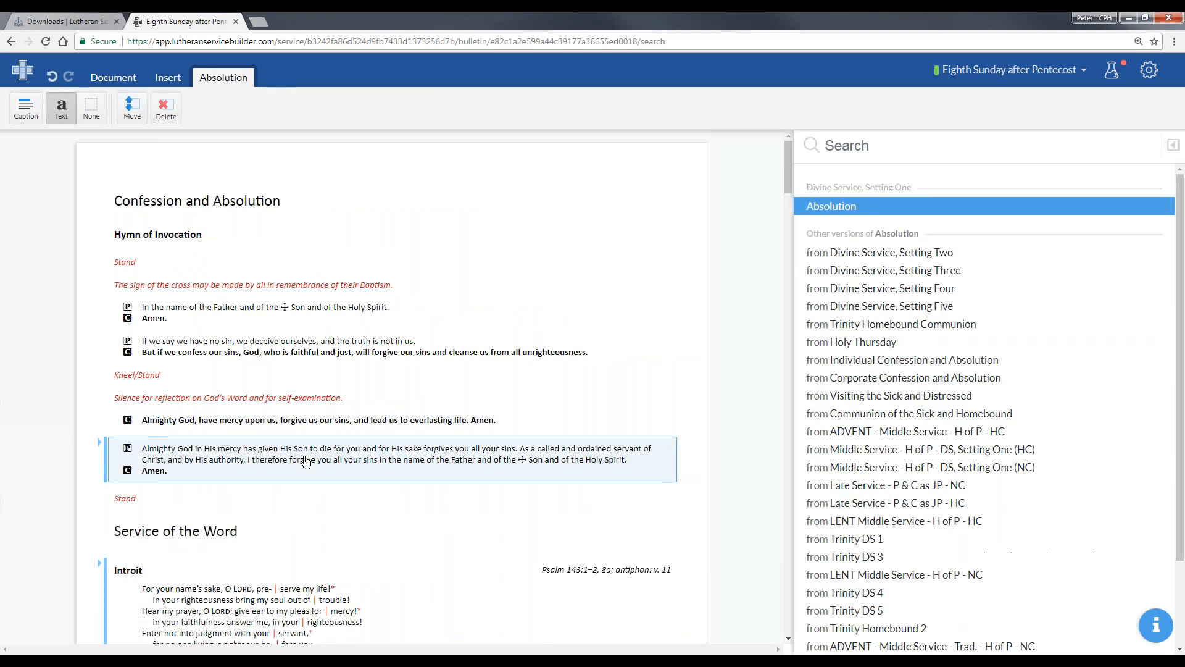
{"action": "left_click", "coordinate": [881, 308]}
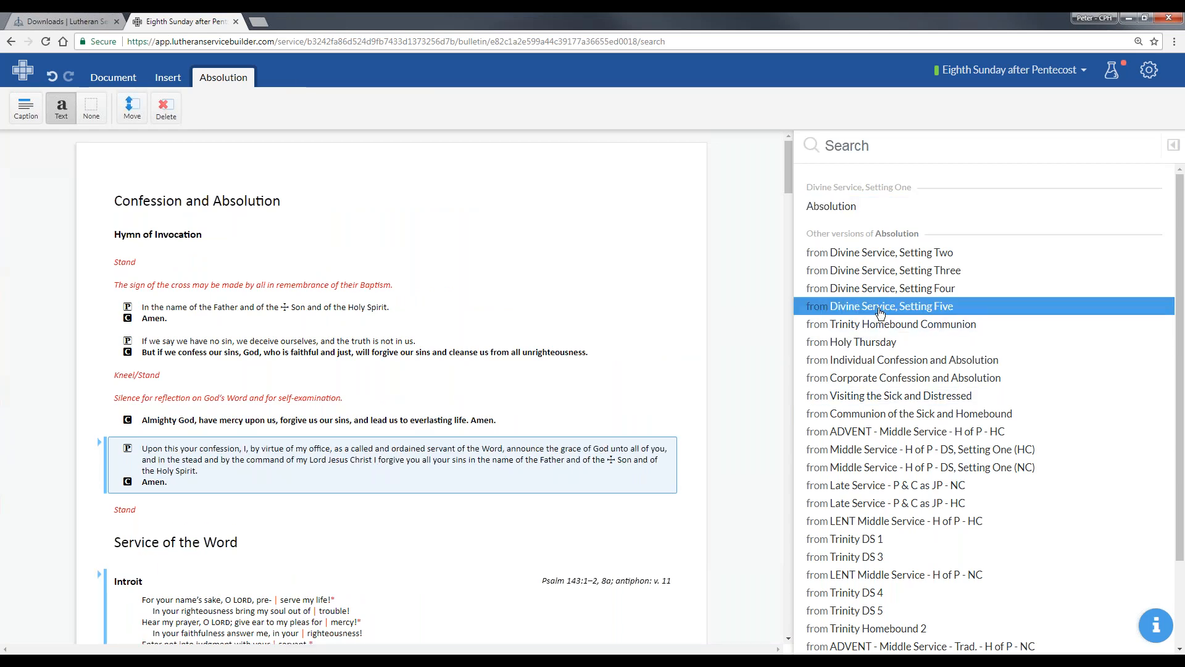
- Save the modified liturgy as a custom order of service named My Divine Service, Setting One
{"action": "left_click", "coordinate": [92, 77]}
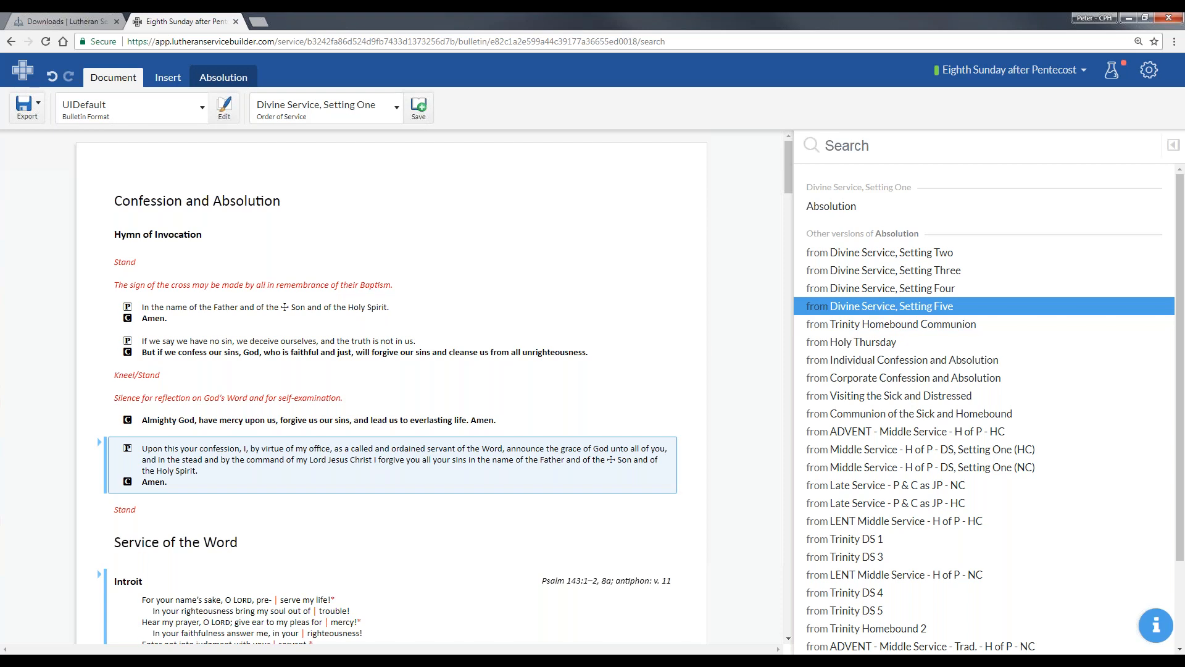
{"action": "left_click", "coordinate": [420, 109]}
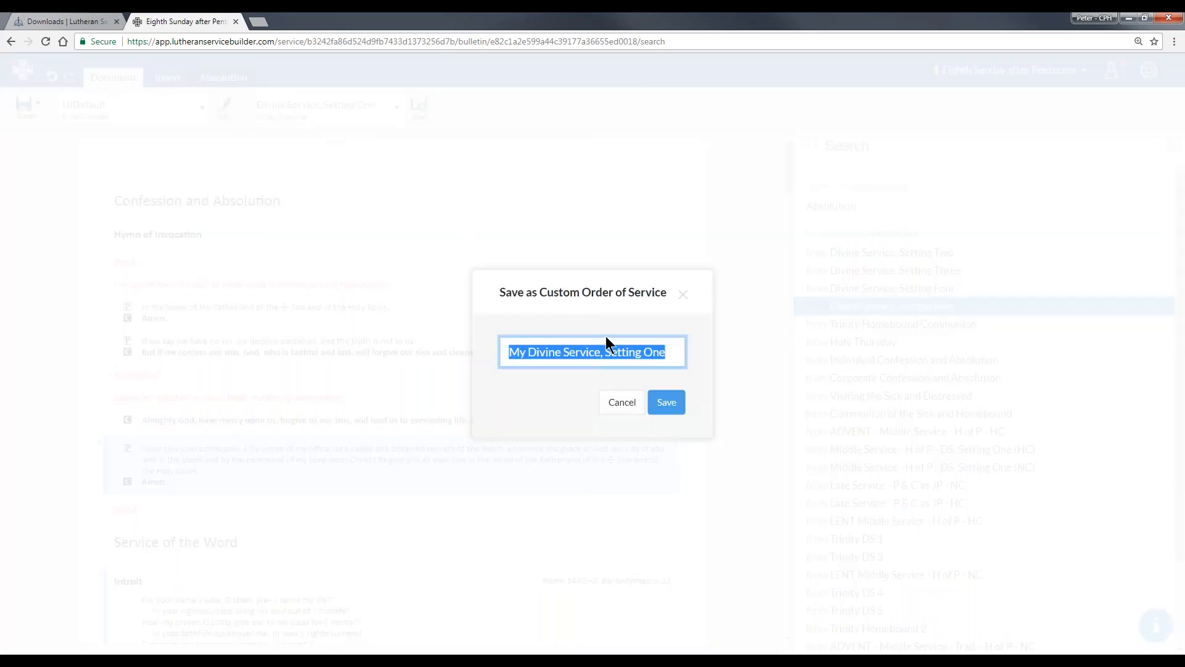
{"action": "left_click", "coordinate": [672, 358]}
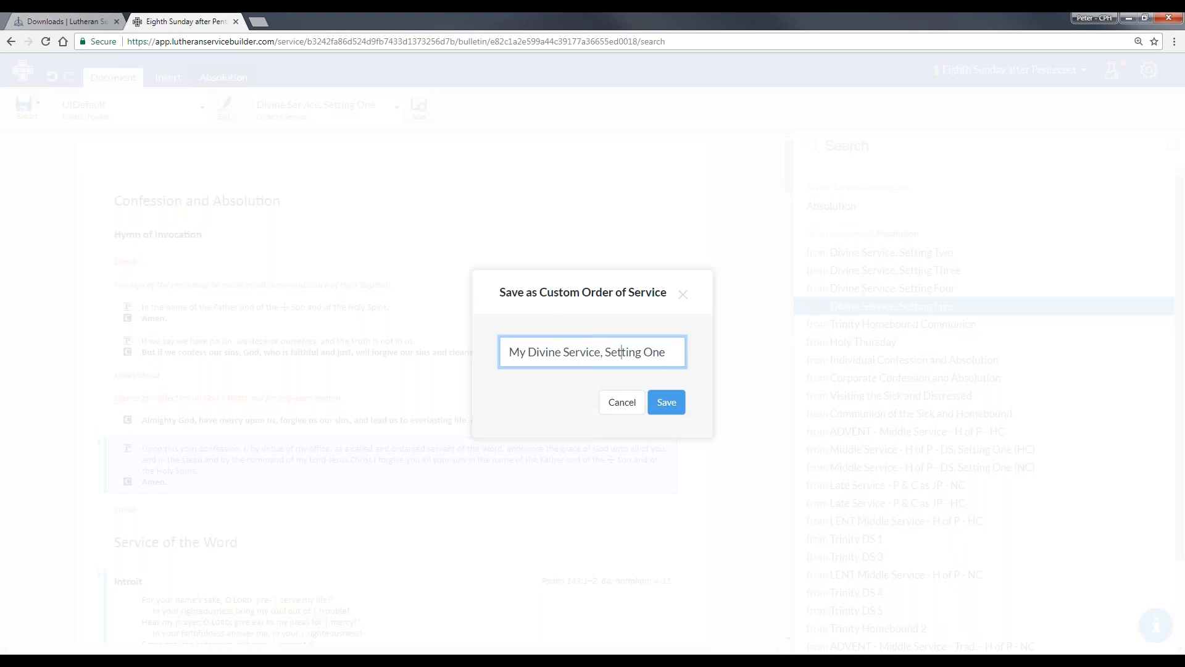
{"action": "left_click", "coordinate": [677, 406]}
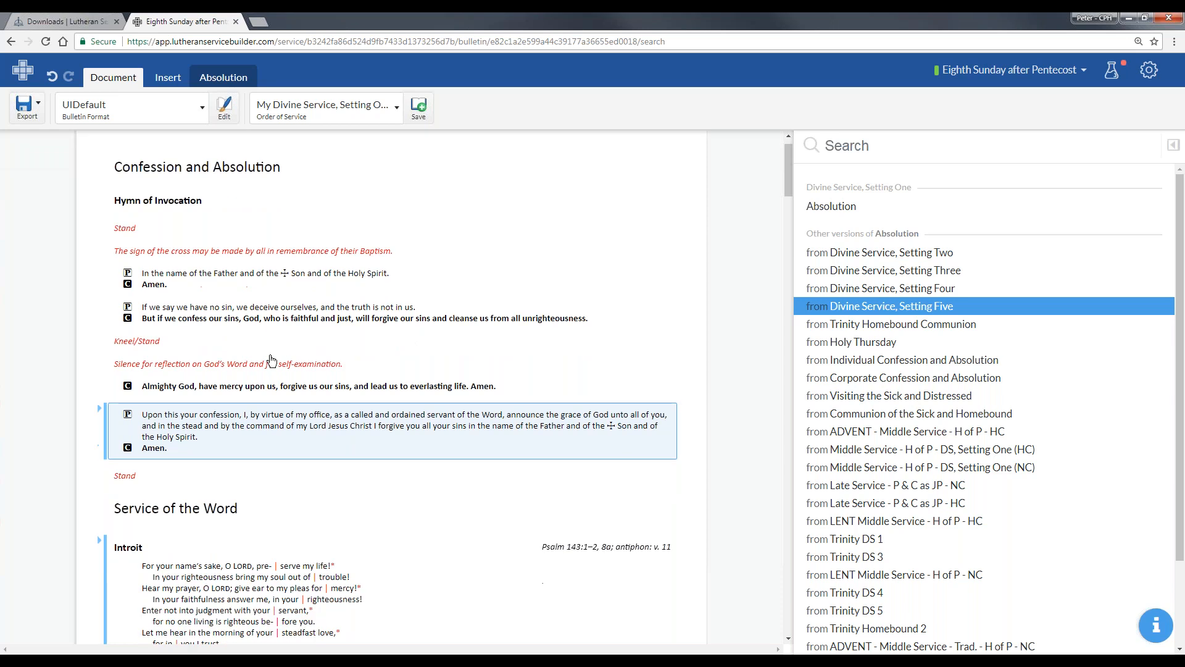
- View the psalm tones available for the Introit and keep None
{"action": "scroll", "coordinate": [259, 346], "scroll_direction": "down", "scroll_amount": 7}
{"action": "left_click", "coordinate": [191, 283]}
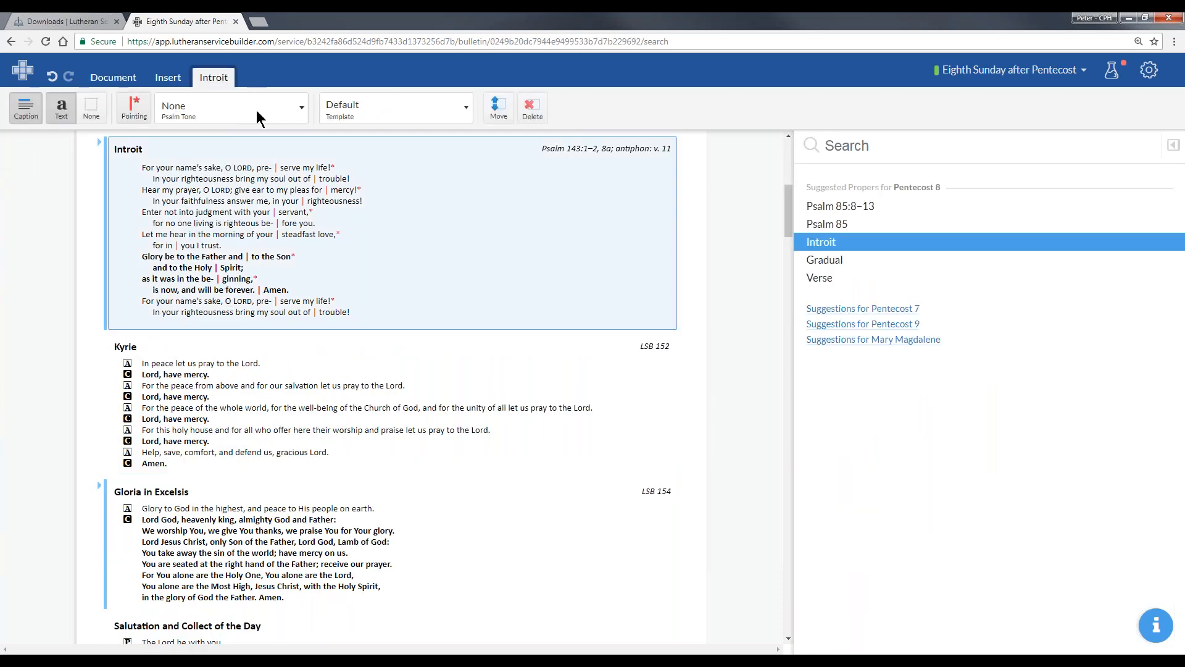
{"action": "left_click", "coordinate": [269, 111]}
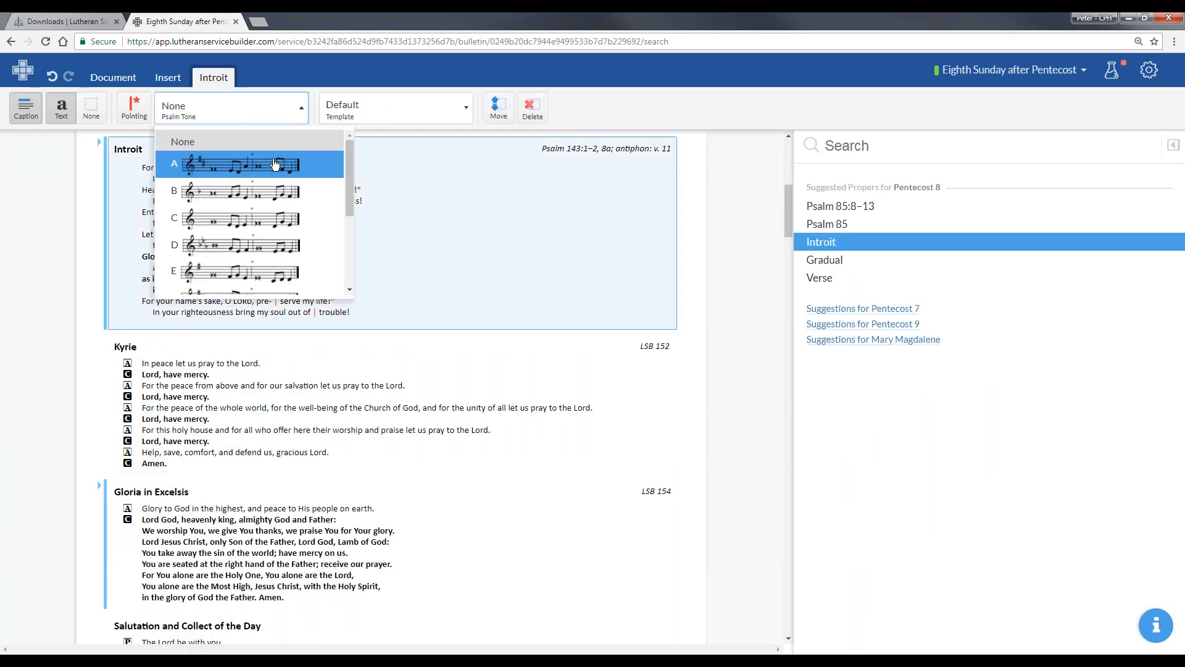
{"action": "left_click", "coordinate": [266, 141]}
- Fill the Hymn of Invocation with 667 Saints, See the Cloud of Witnesses and display it with its melody
{"action": "scroll", "coordinate": [233, 456], "scroll_direction": "down", "scroll_amount": 2}
{"action": "scroll", "coordinate": [233, 456], "scroll_direction": "down", "scroll_amount": 8}
{"action": "scroll", "coordinate": [234, 432], "scroll_direction": "up", "scroll_amount": 20}
{"action": "left_click", "coordinate": [217, 245]}
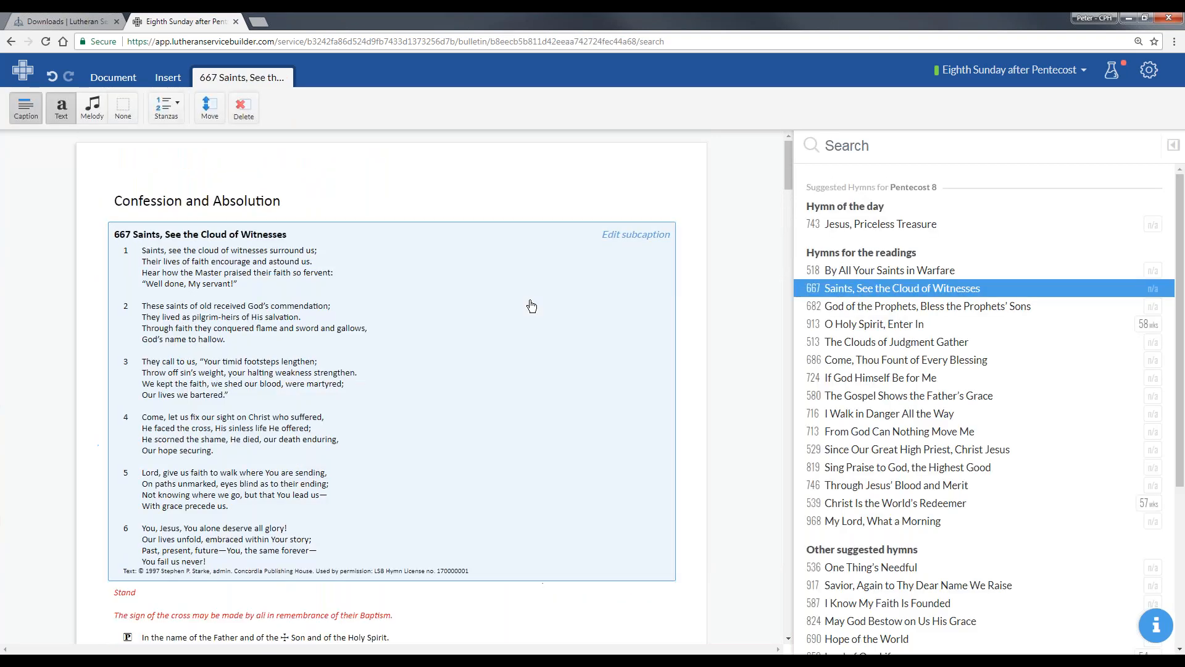
{"action": "left_click", "coordinate": [94, 109]}
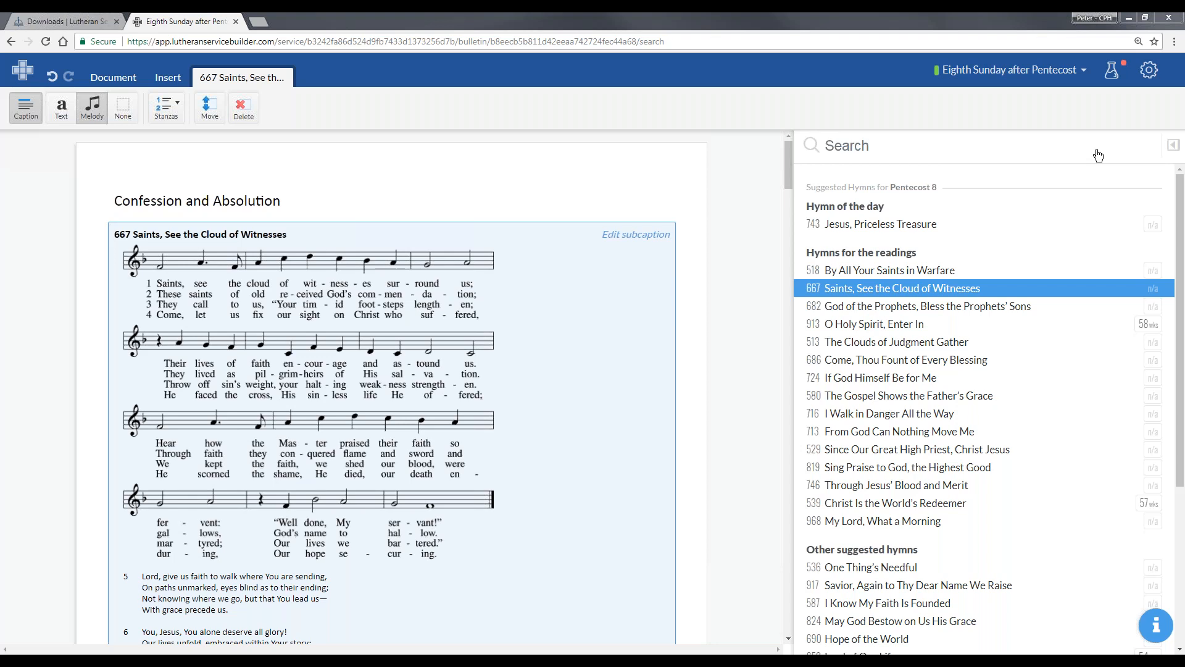
- View the Field Testing activities, open the support message form from the help window, and close it
{"action": "left_click", "coordinate": [1113, 70]}
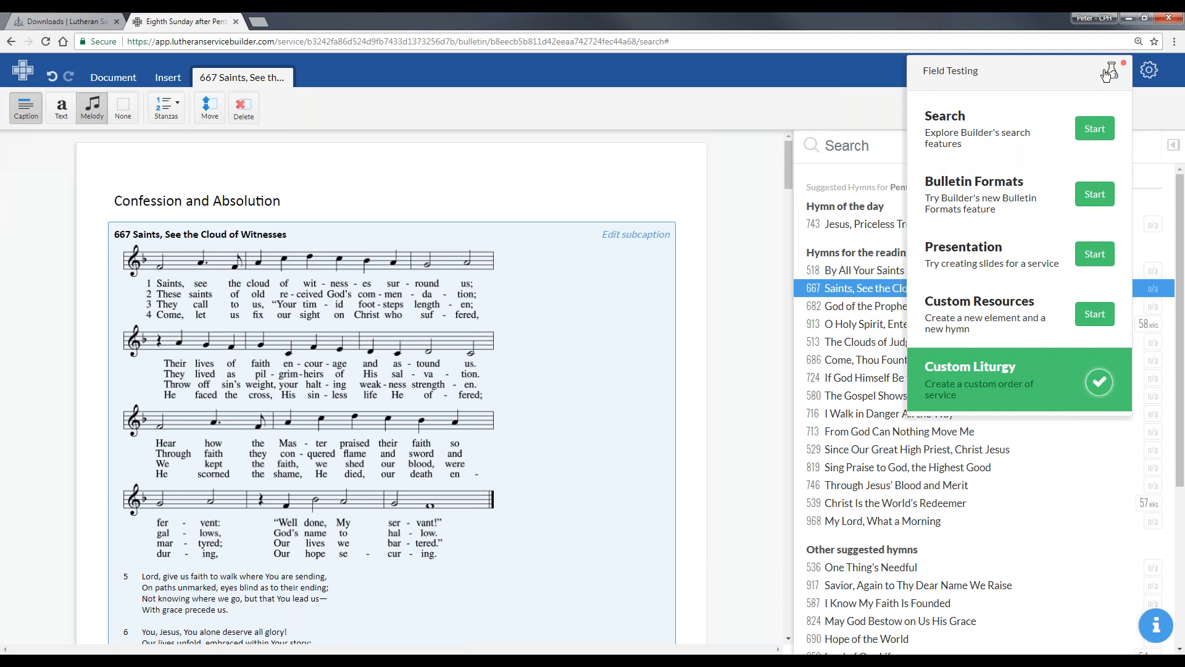
{"action": "left_click", "coordinate": [1108, 73]}
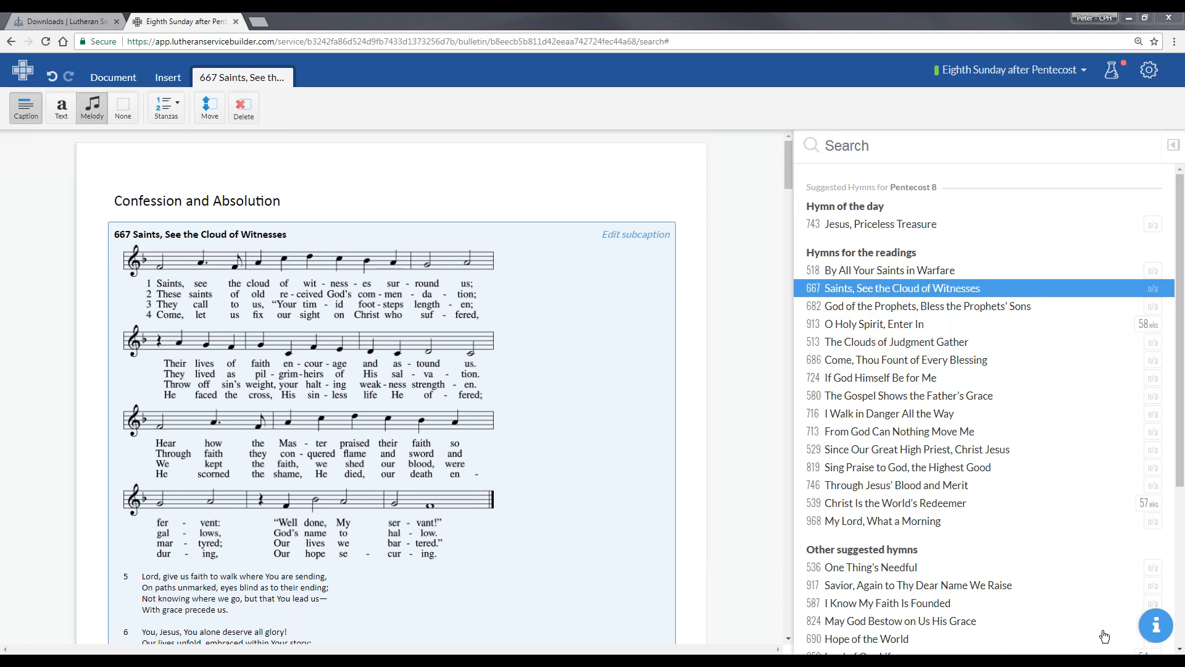
{"action": "left_click", "coordinate": [1154, 626]}
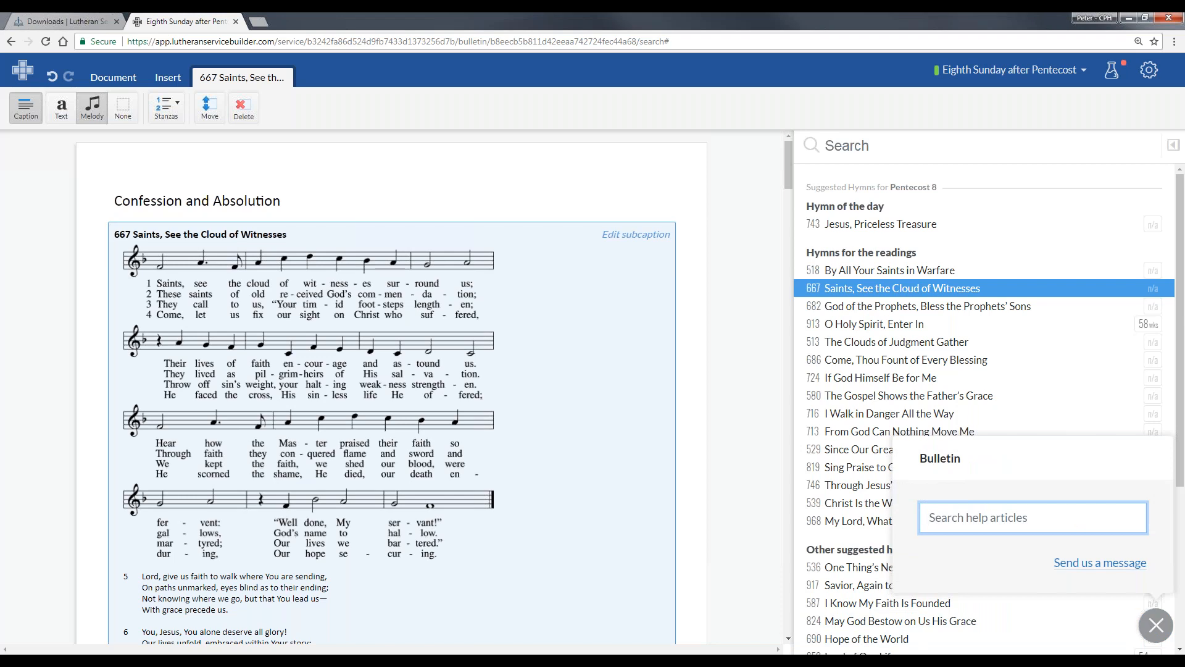
{"action": "left_click", "coordinate": [1077, 562]}
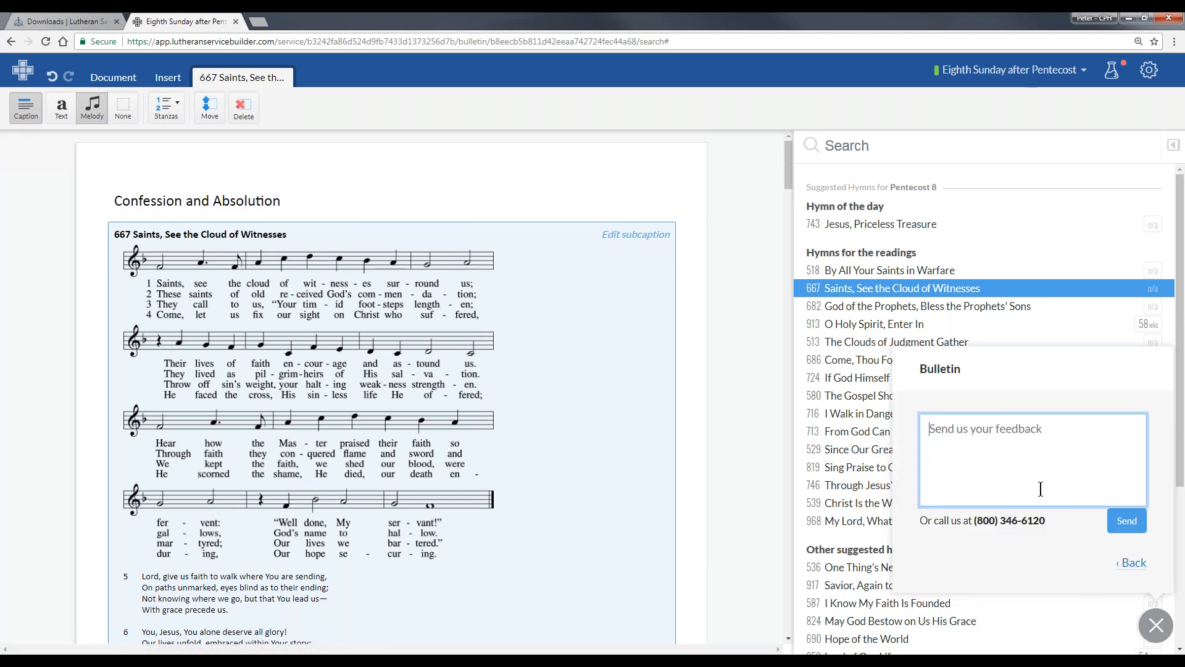
{"action": "left_click", "coordinate": [1156, 627]}
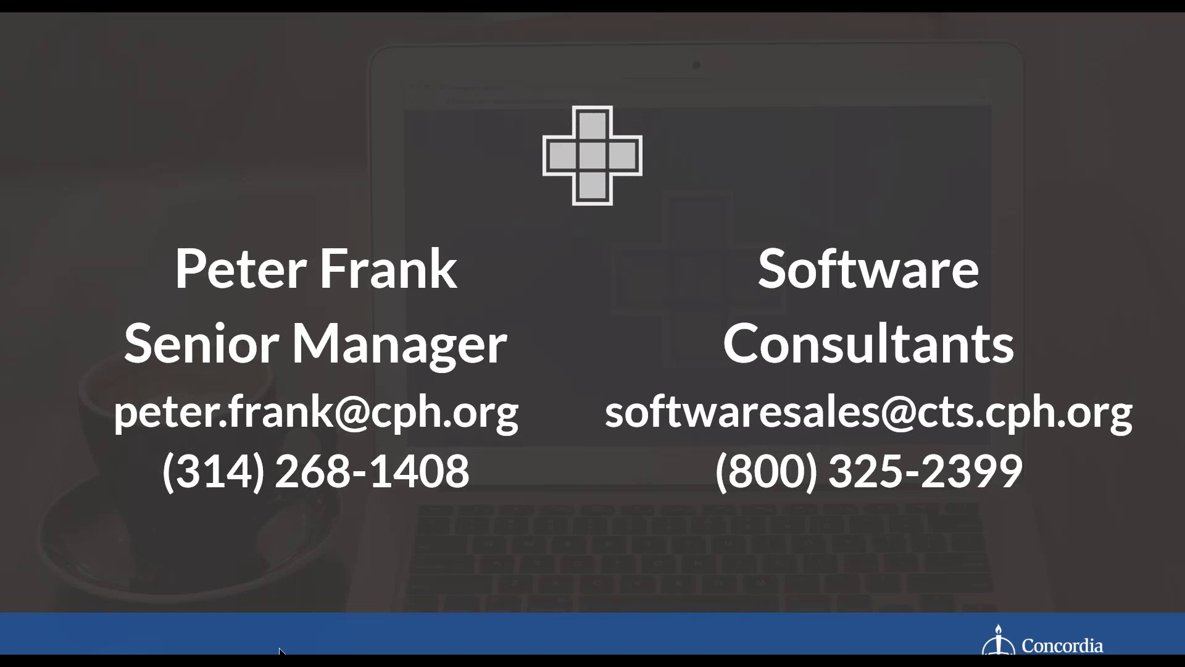
- Switch from the PowerPoint contact slide back to the bulletin in Chrome
{"action": "key", "text": "alt+Tab"}
{"action": "key", "text": "Tab"}
{"action": "key", "text": "Tab"}
{"action": "key", "text": "Tab"}
{"action": "key", "text": "Tab"}
{"action": "key", "text": "Tab"}
{"action": "key", "text": "Tab"}
{"action": "key", "text": "Tab"}
{"action": "key", "text": "Tab"}
{"action": "key", "text": "Tab"}
{"action": "key", "text": "Tab"}
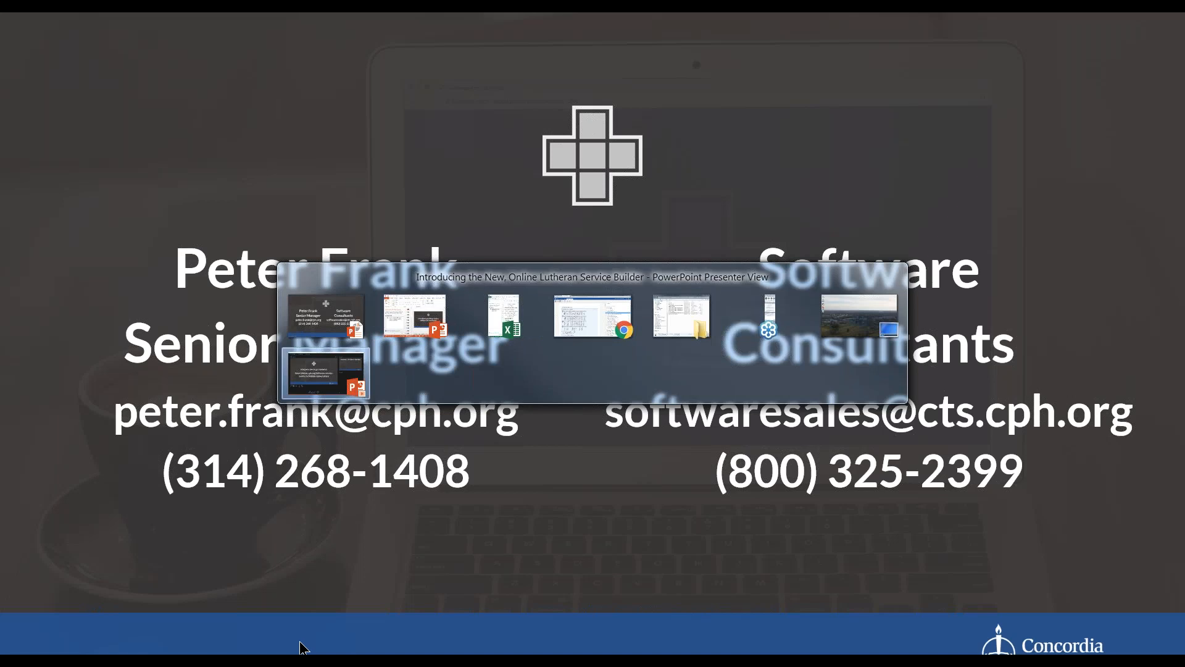
{"action": "key", "text": "Tab"}
{"action": "key", "text": "Tab"}
{"action": "key", "text": "Tab"}
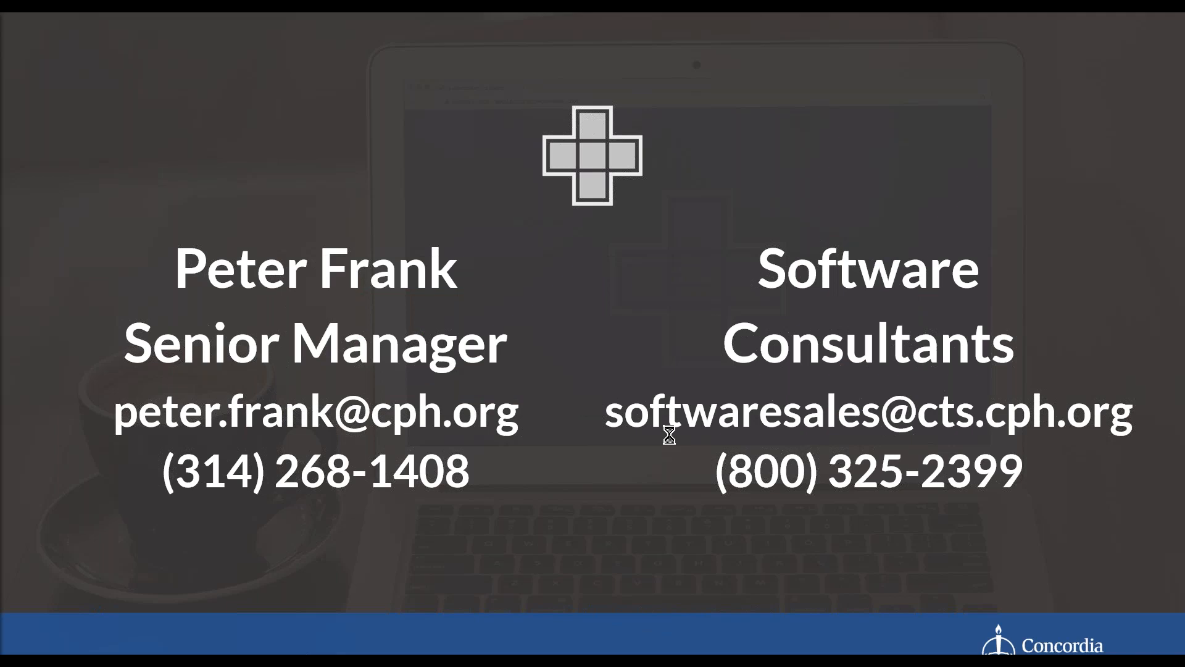
{"action": "key", "text": "Right"}
{"action": "key", "text": "alt+Tab"}
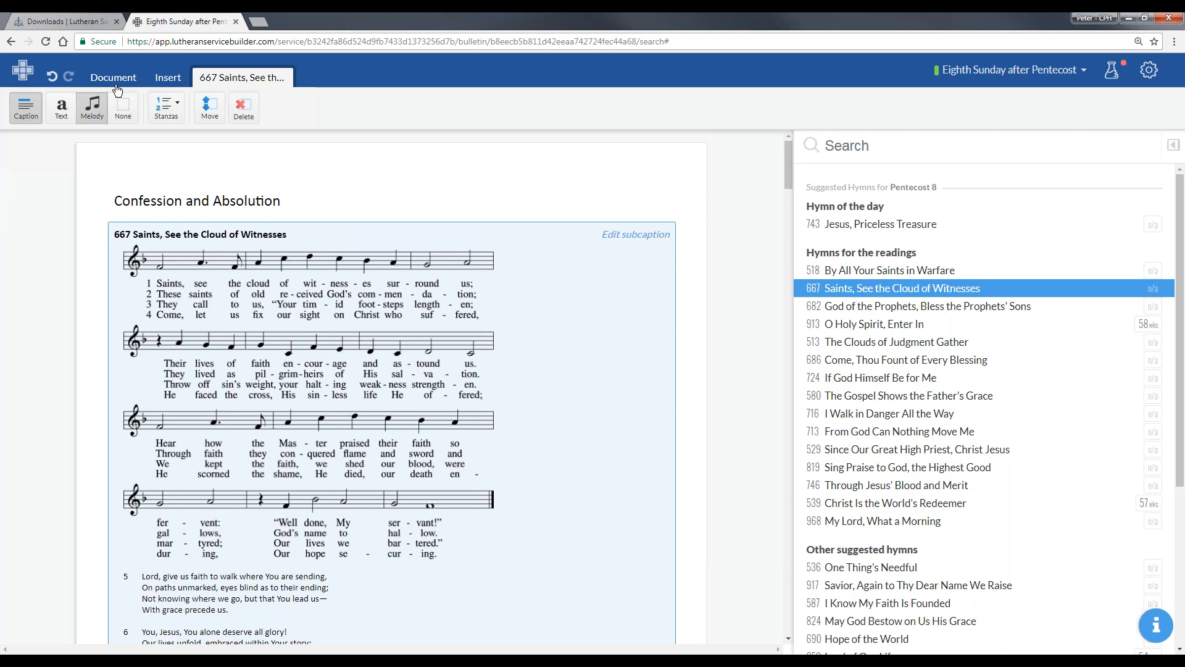
- Look through the Lutheran Service Builder website's Downloads page, including the LetUsPray files, and reload the page
{"action": "left_click", "coordinate": [74, 22]}
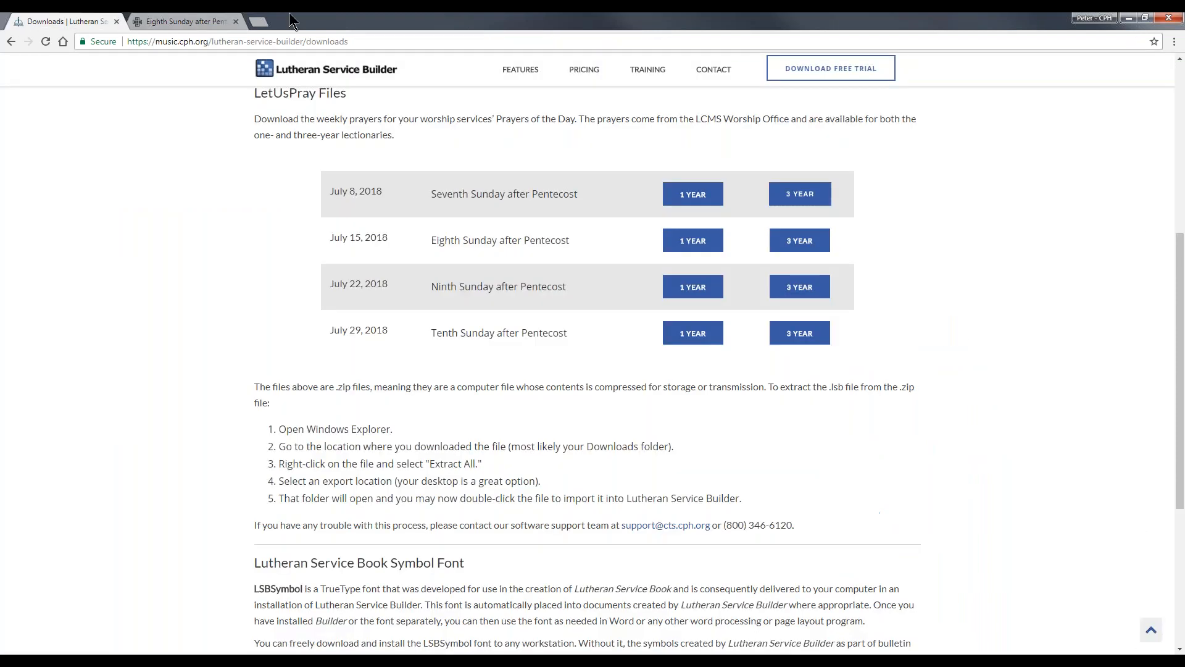
{"action": "scroll", "coordinate": [478, 84], "scroll_direction": "up", "scroll_amount": 6}
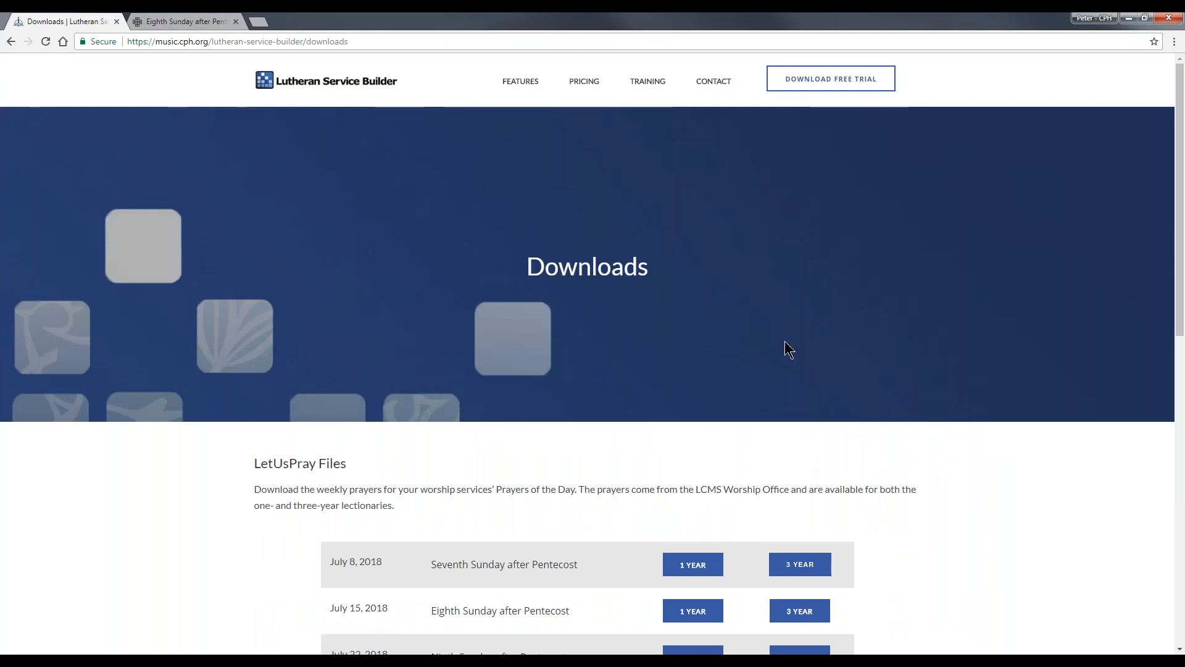
{"action": "scroll", "coordinate": [784, 349], "scroll_direction": "down", "scroll_amount": 8}
{"action": "scroll", "coordinate": [772, 357], "scroll_direction": "down", "scroll_amount": 3}
{"action": "left_click", "coordinate": [614, 536]}
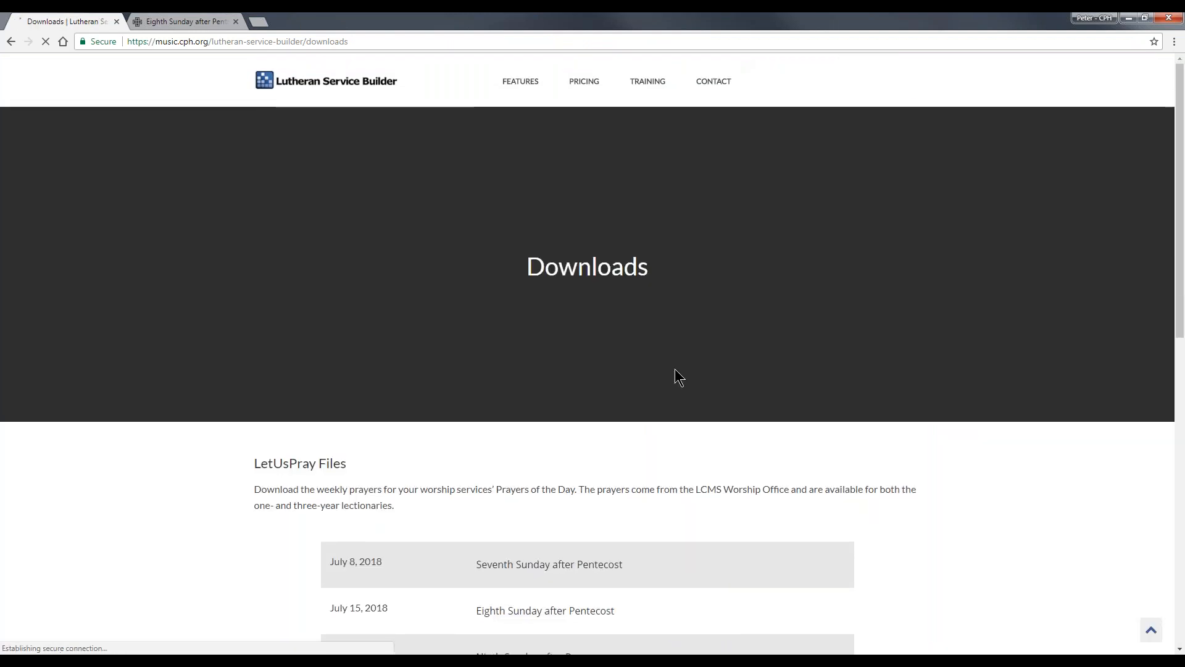
{"action": "scroll", "coordinate": [675, 376], "scroll_direction": "down", "scroll_amount": 8}
{"action": "scroll", "coordinate": [673, 370], "scroll_direction": "up", "scroll_amount": 6}
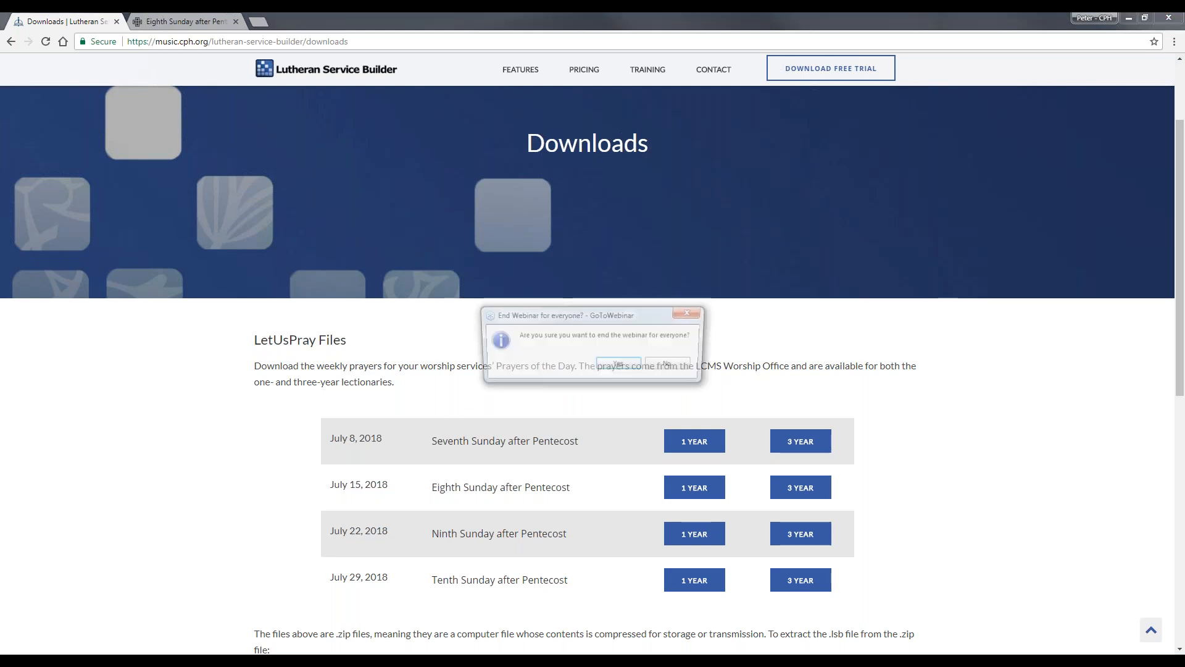
- End the GoToWebinar session for everyone
{"action": "left_click", "coordinate": [618, 363]}
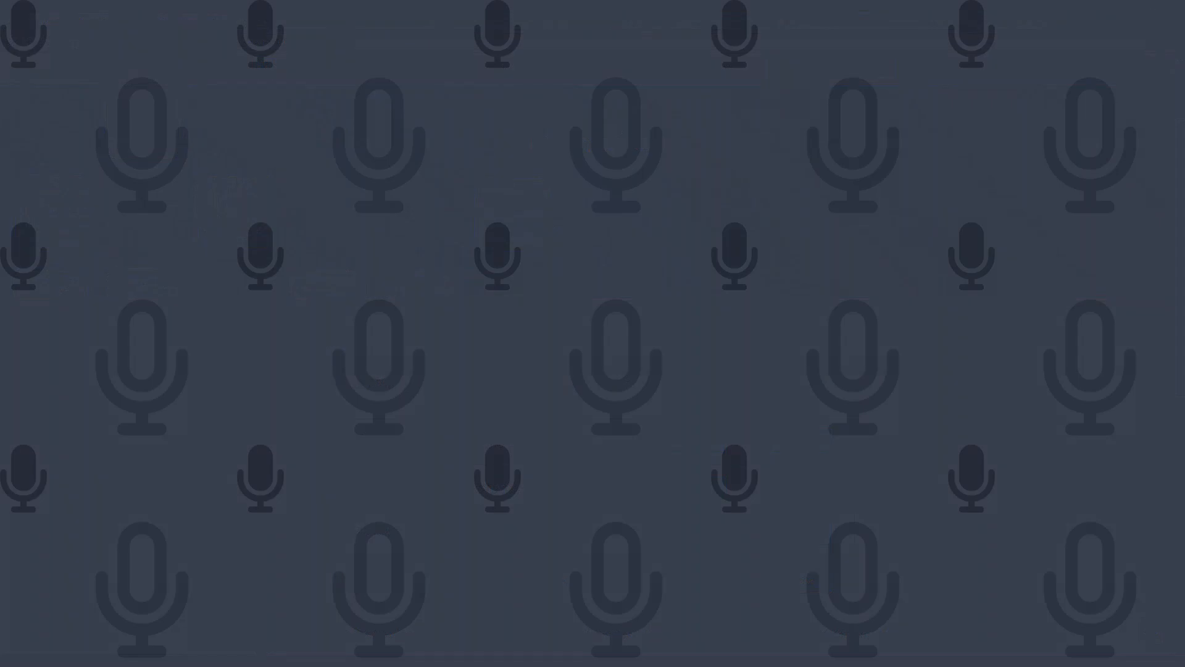